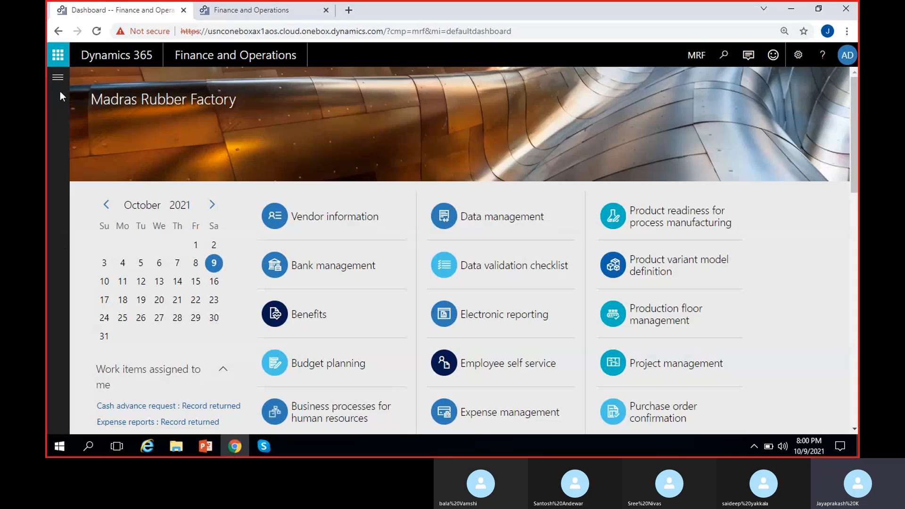
Open the MS Dynamics 8 PM document from the Documents folder
left_click(176, 445)
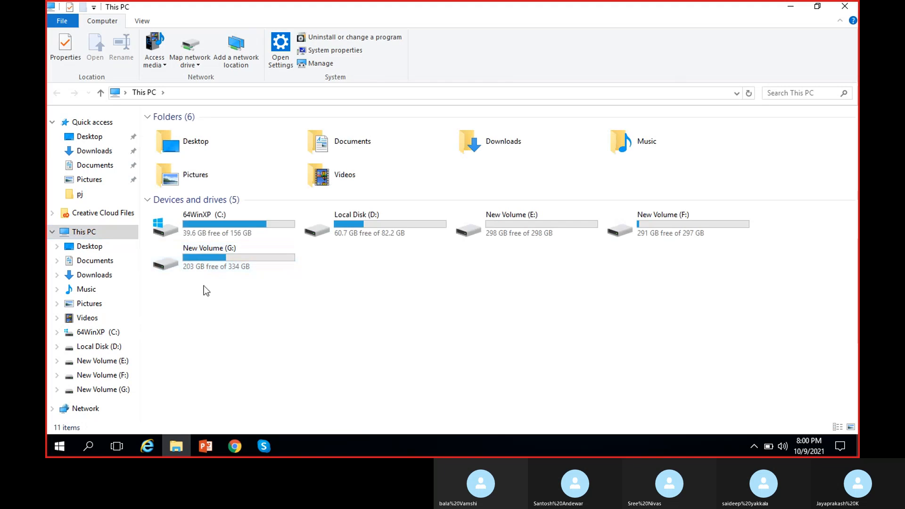
left_click(93, 263)
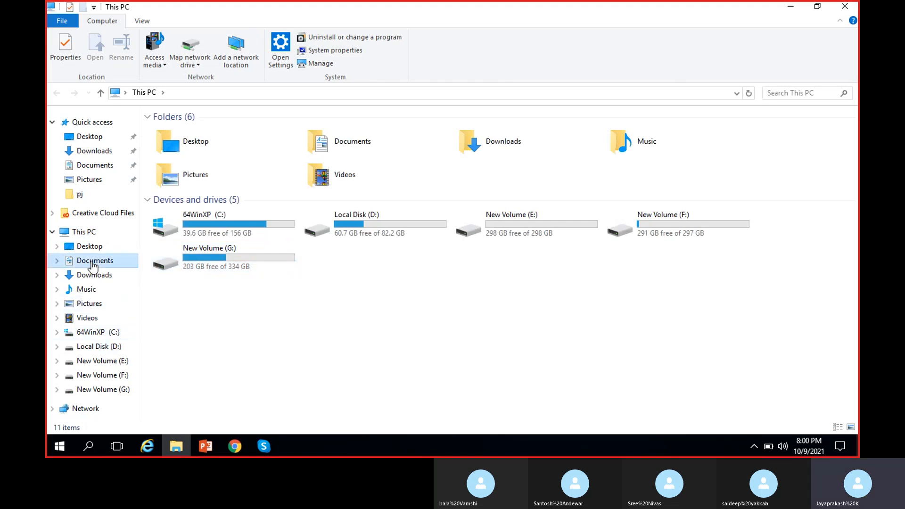
double_click(211, 133)
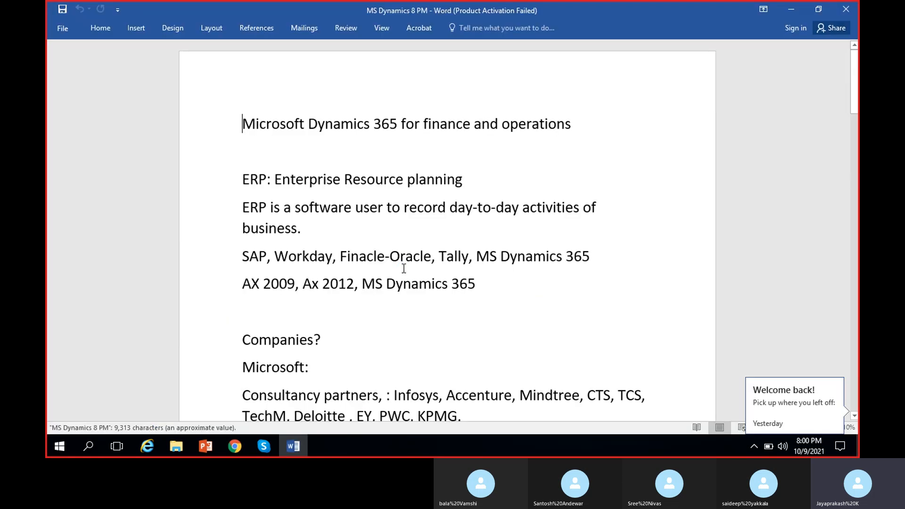
Scroll through the course notes to the purchase order process steps on the last page
scroll(424, 334, "down", 15)
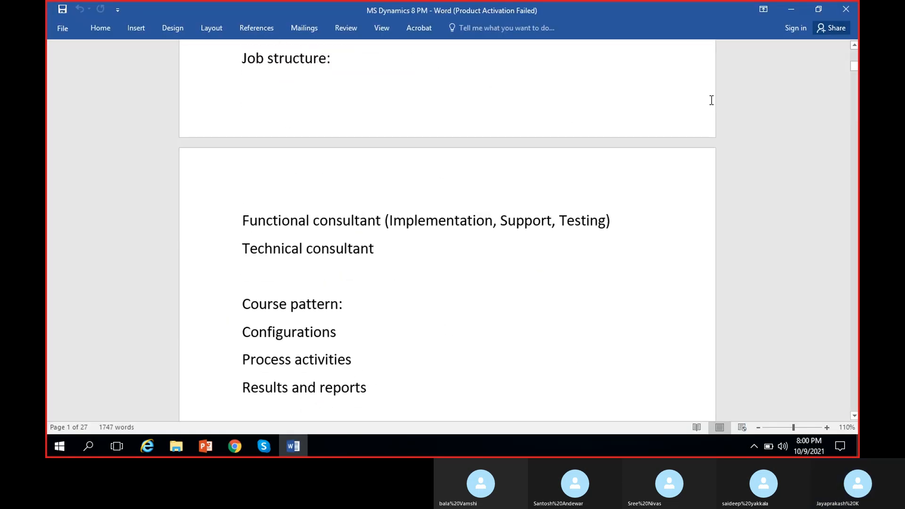
scroll(356, 316, "down", 20)
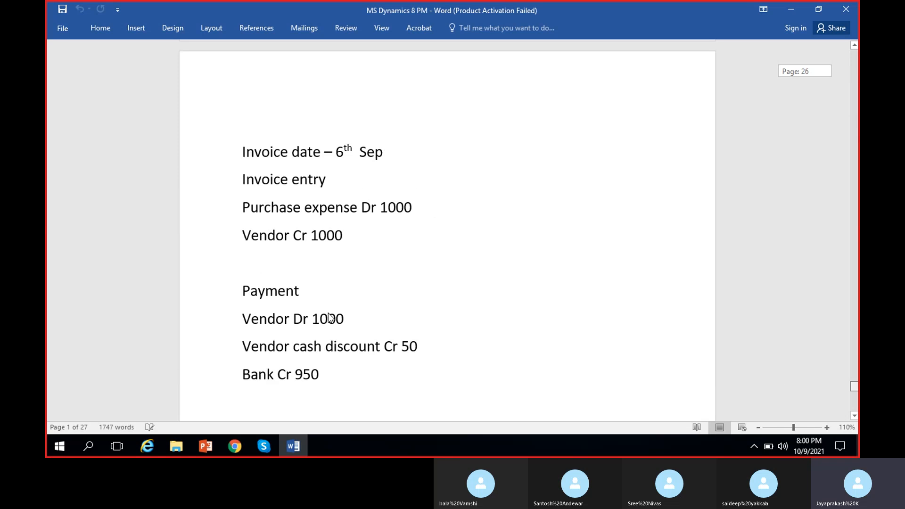
scroll(355, 316, "down", 15)
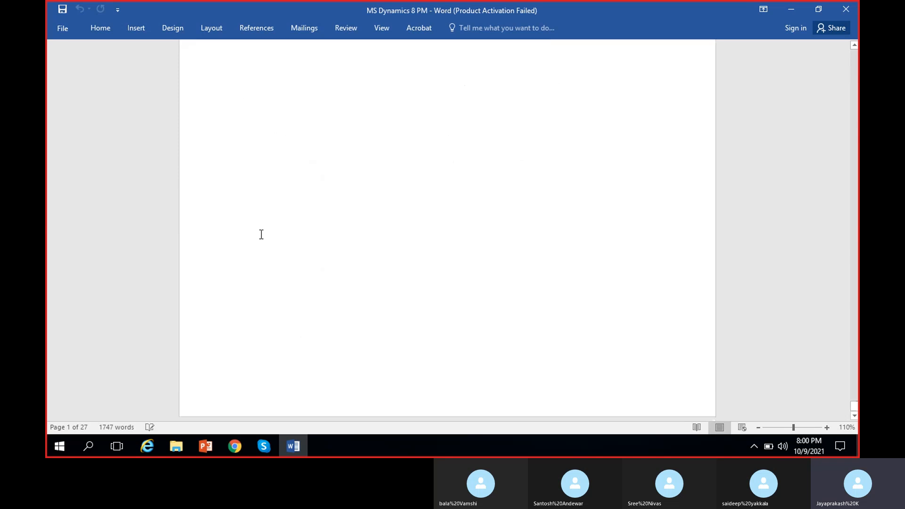
scroll(294, 207, "up", 4)
scroll(294, 207, "up", 1)
left_click(629, 153)
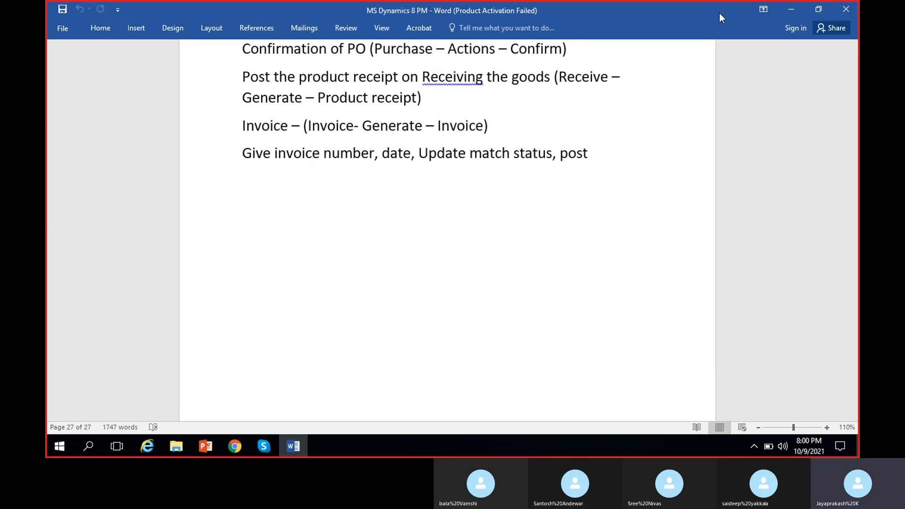
Minimize the document and file explorer and close the Office activation wizard to return to the Dynamics 365 dashboard
left_click(786, 10)
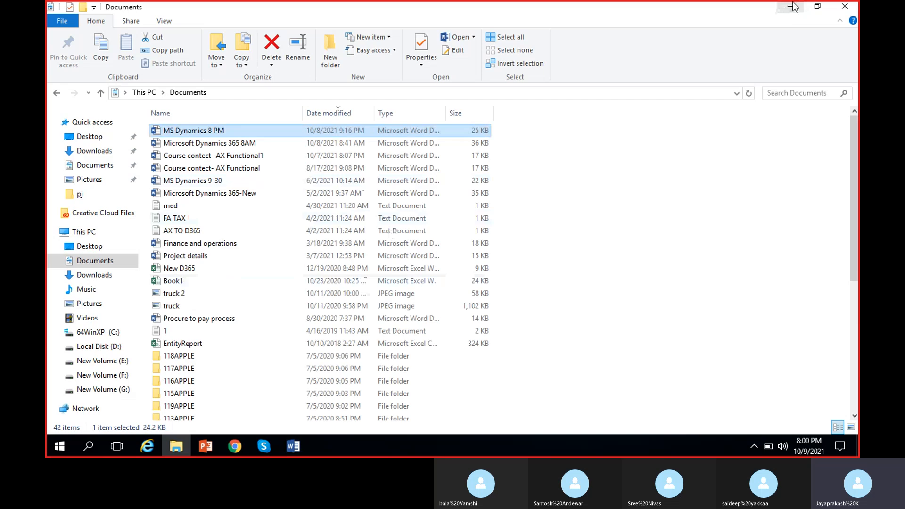
left_click(792, 7)
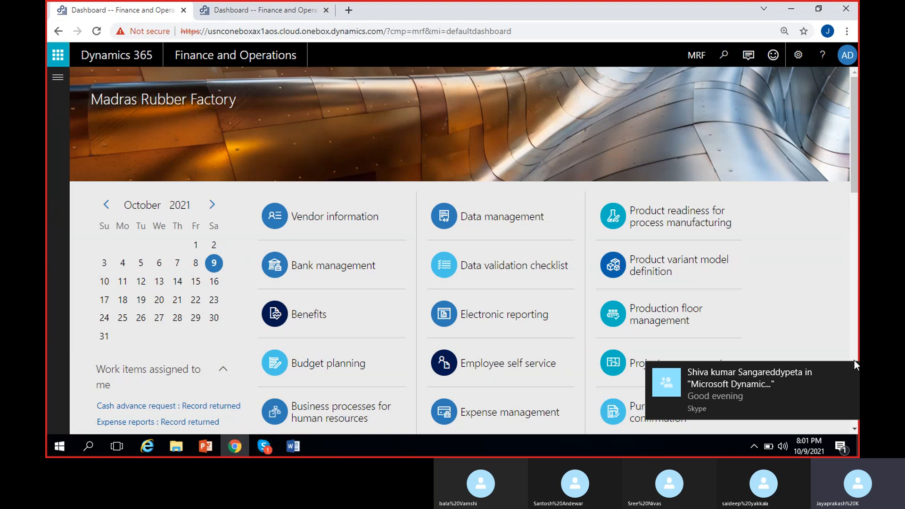
left_click(849, 372)
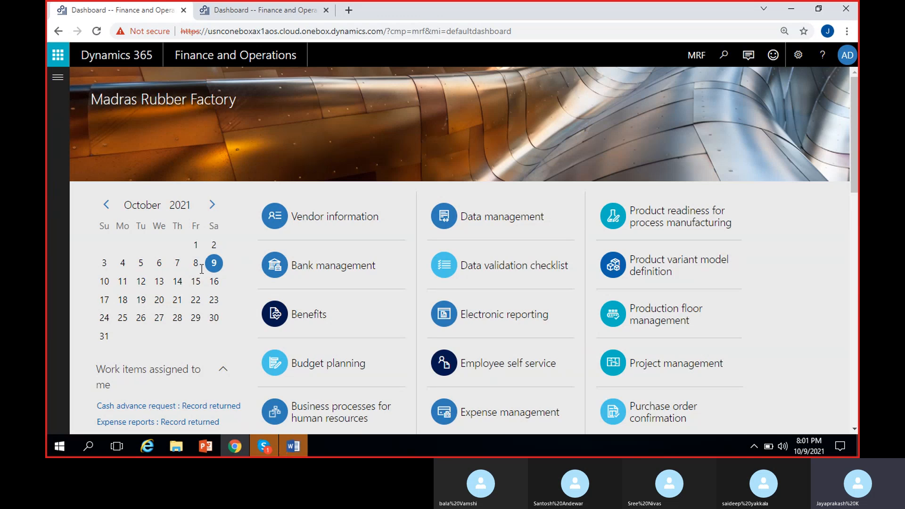
left_click(299, 447)
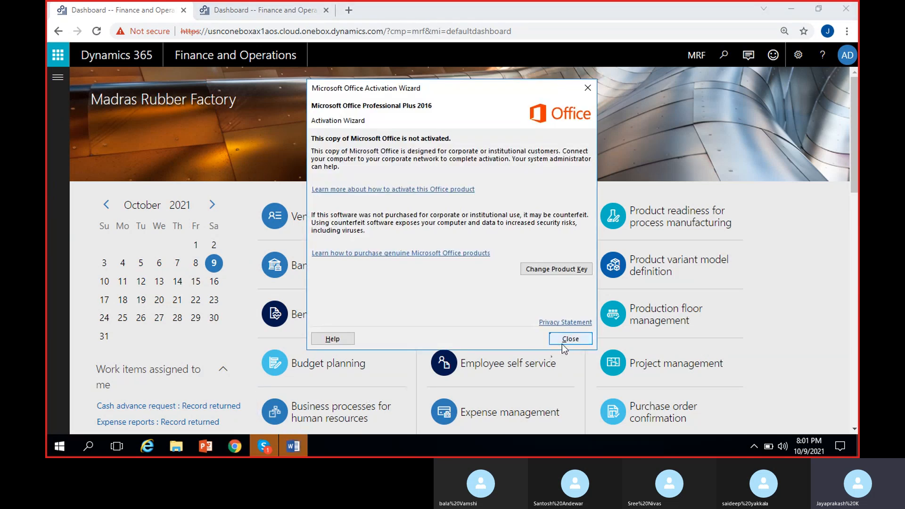
left_click(563, 343)
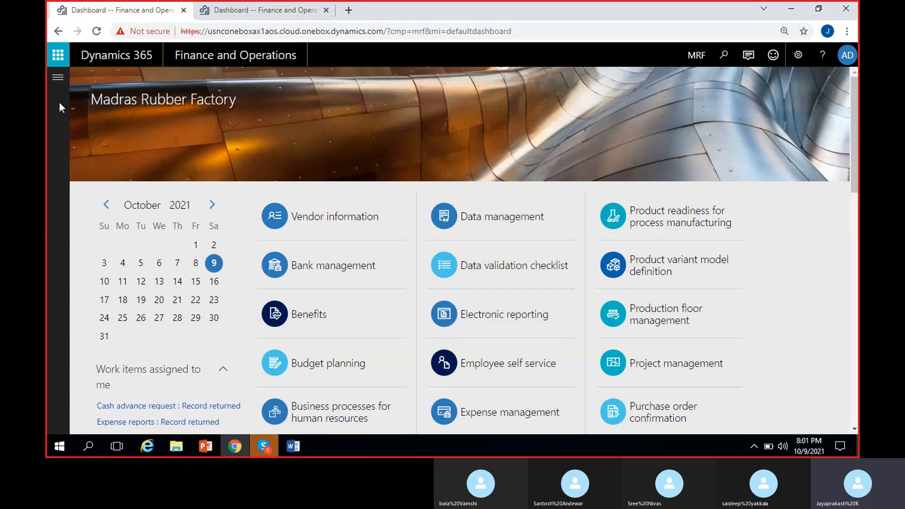
Open the All purchase orders list under Accounts payable and refresh it
left_click(56, 76)
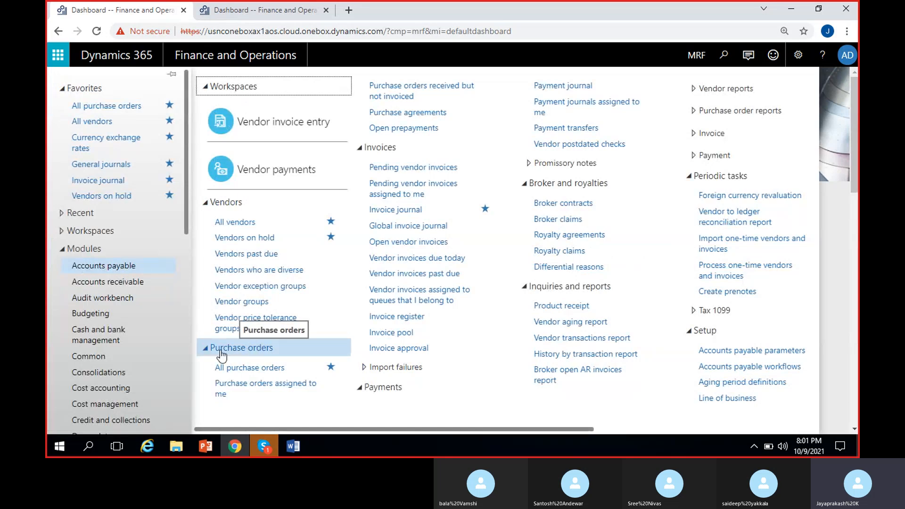
left_click(263, 369)
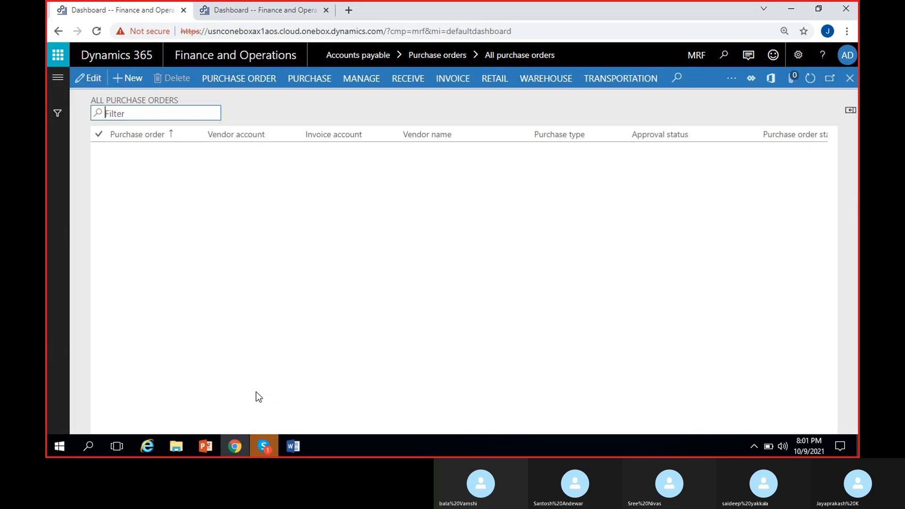
left_click(850, 97)
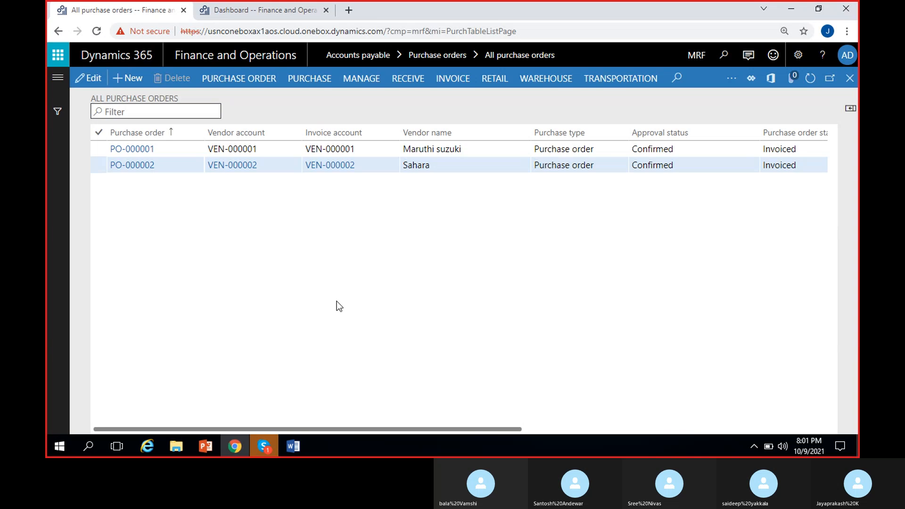
Switch to the Skype call and read the chat messages
left_click(264, 448)
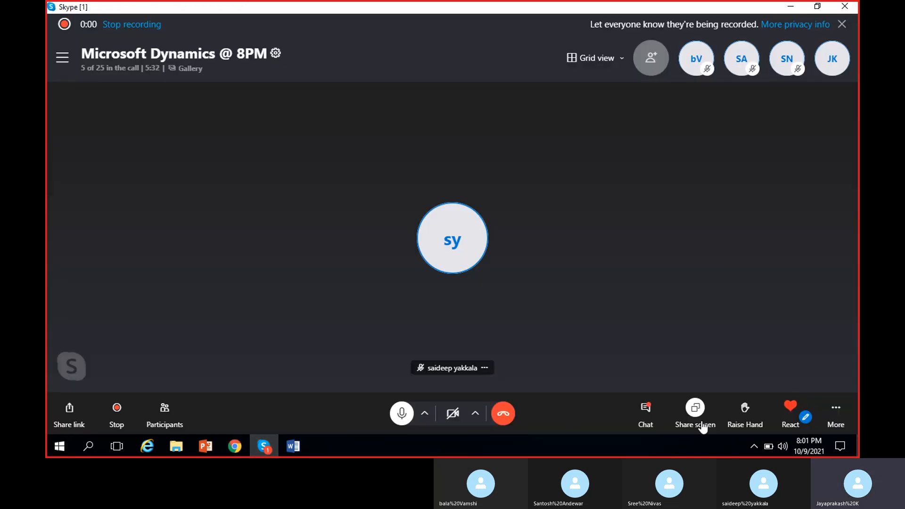
left_click(649, 414)
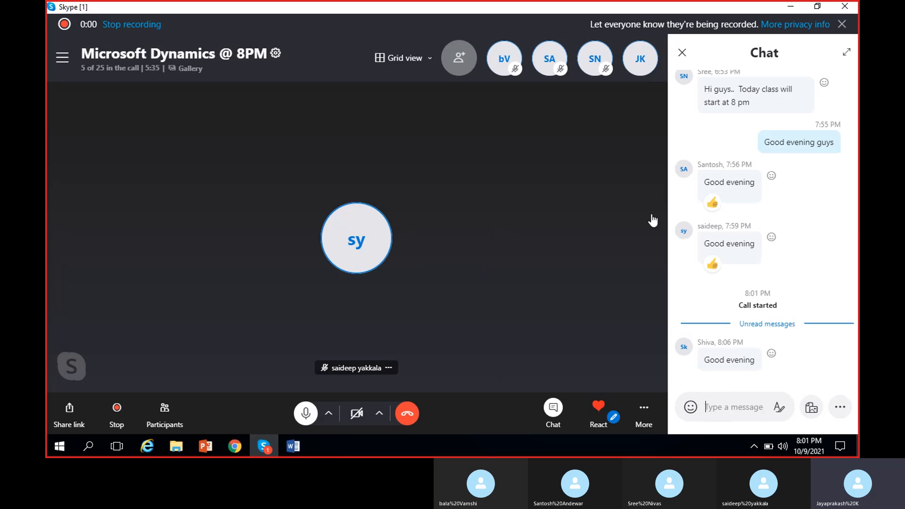
left_click(681, 53)
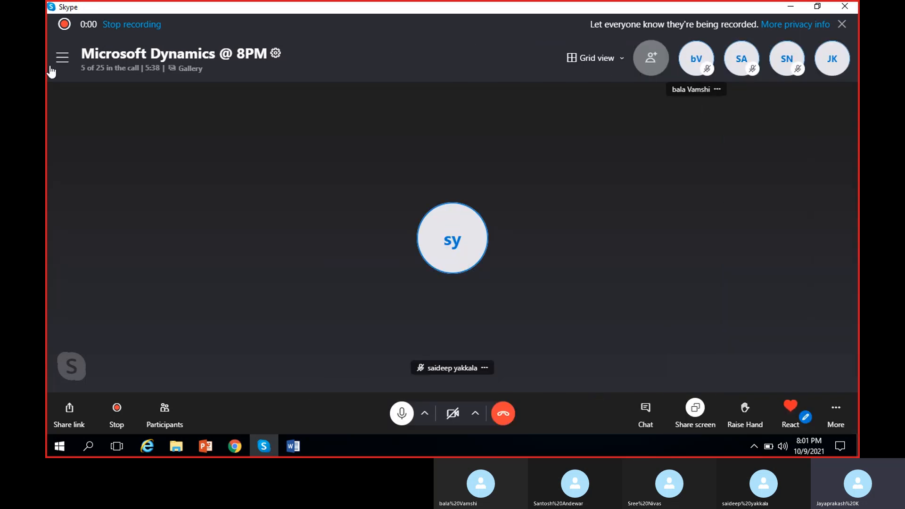
Add a contact to the Skype call by searching their name and selecting them
left_click(652, 64)
scroll(443, 243, "down", 5)
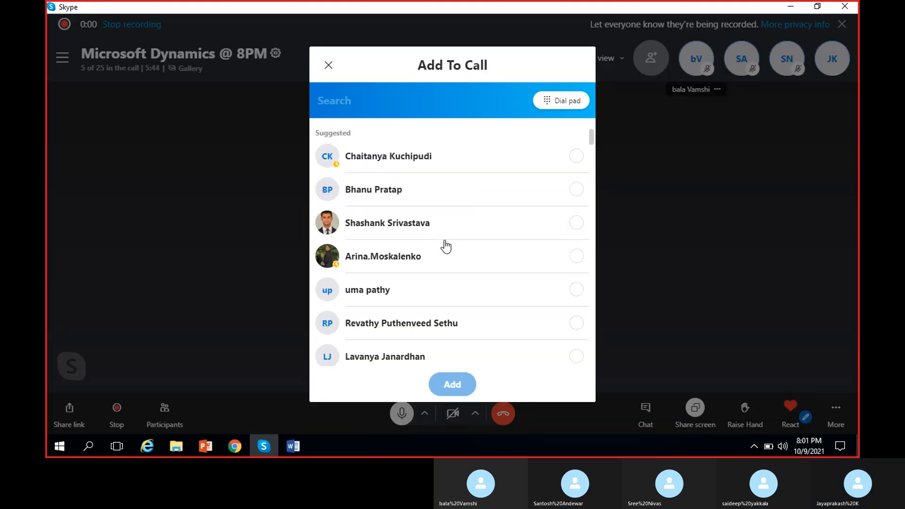
scroll(424, 263, "down", 5)
scroll(424, 262, "up", 10)
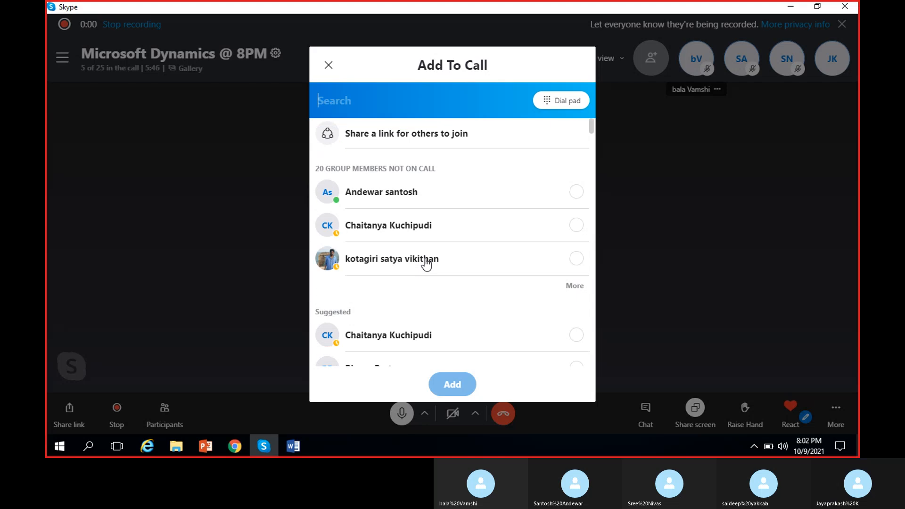
type("si")
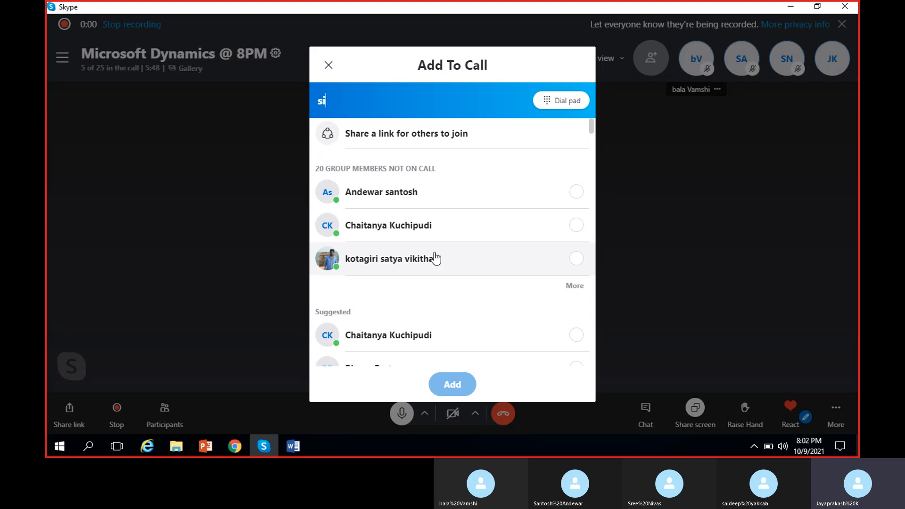
type("va")
key("BackSpace")
key("BackSpace")
key("BackSpace")
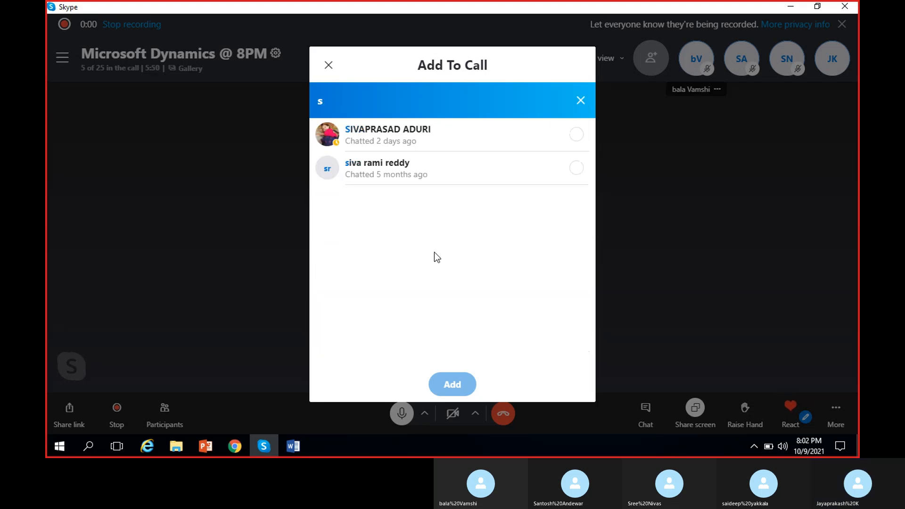
type("hiva")
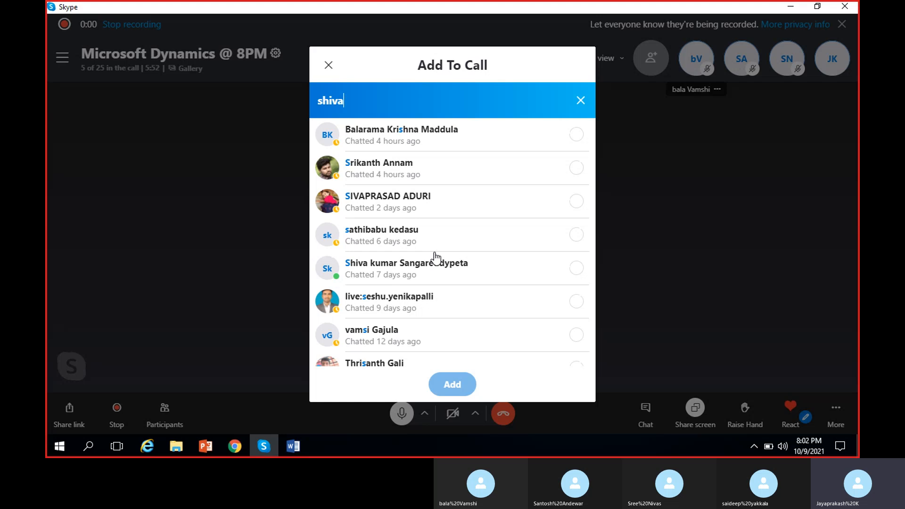
left_click(519, 136)
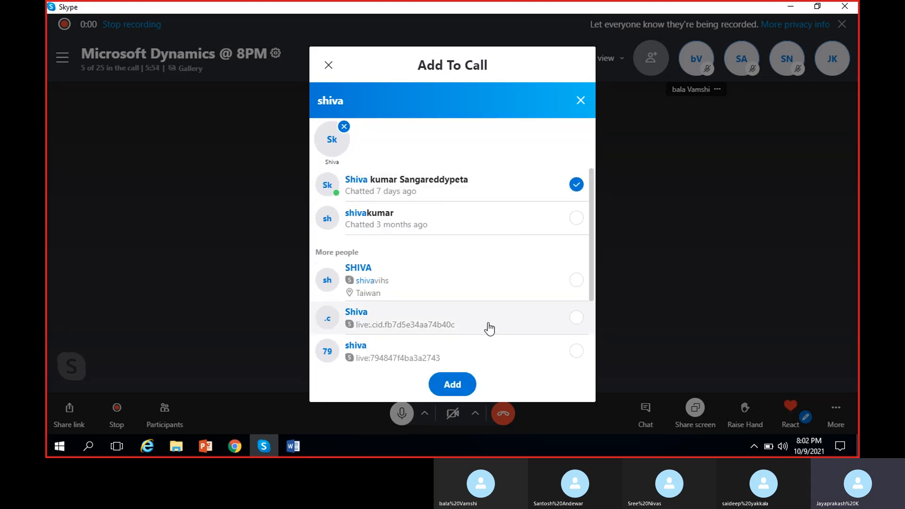
left_click(459, 386)
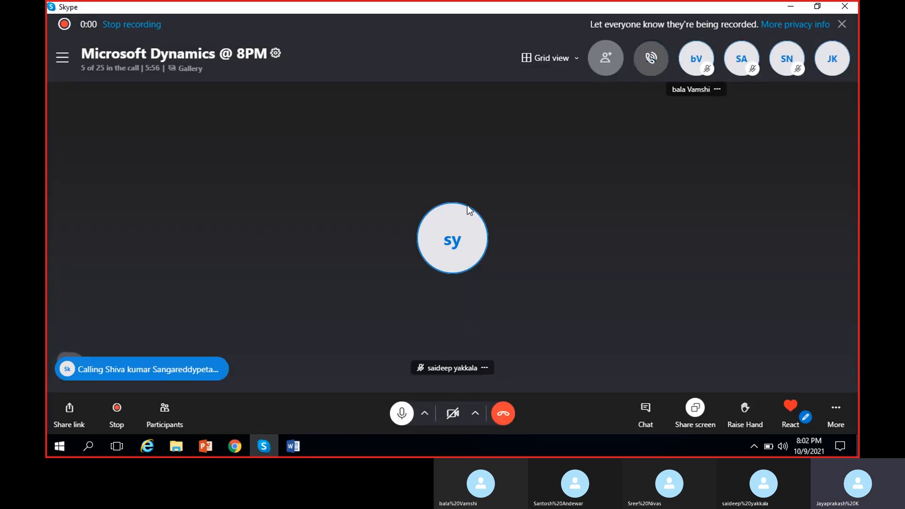
Review the approval and purchase order status columns of the existing purchase orders
left_click(792, 7)
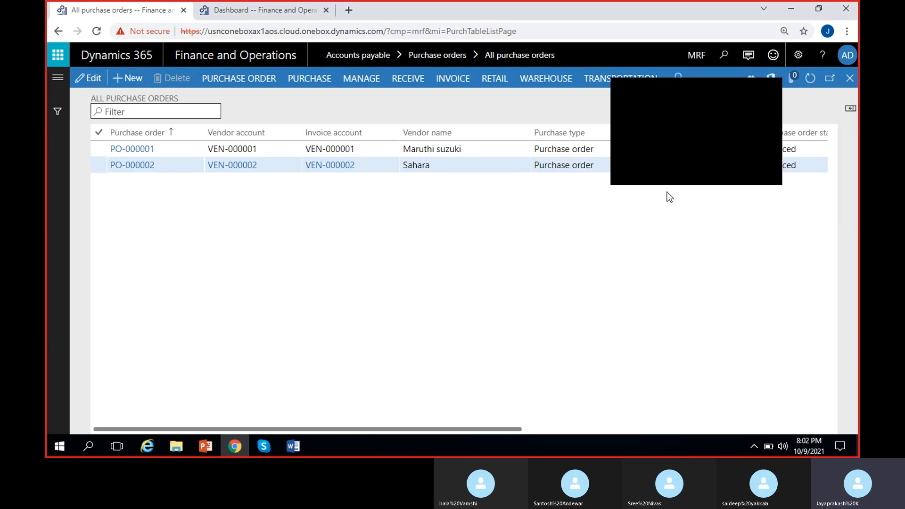
left_click(770, 93)
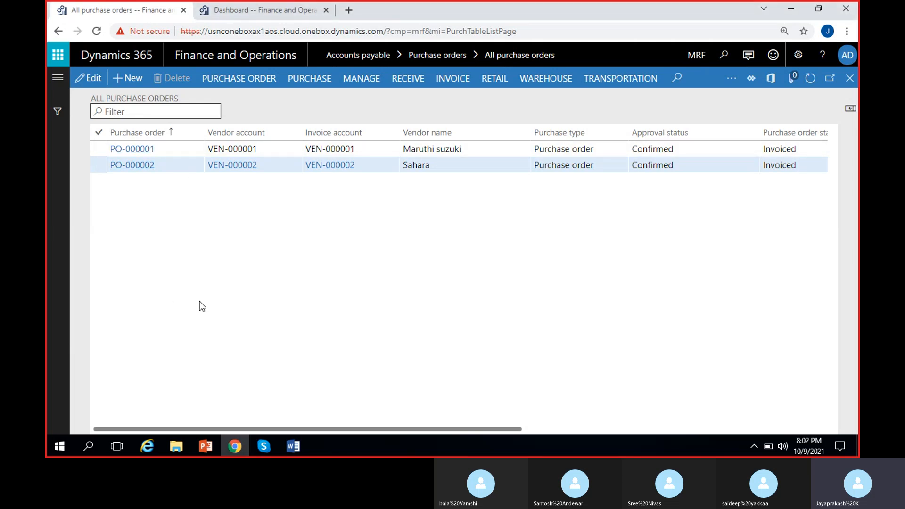
scroll(199, 301, "right", 3)
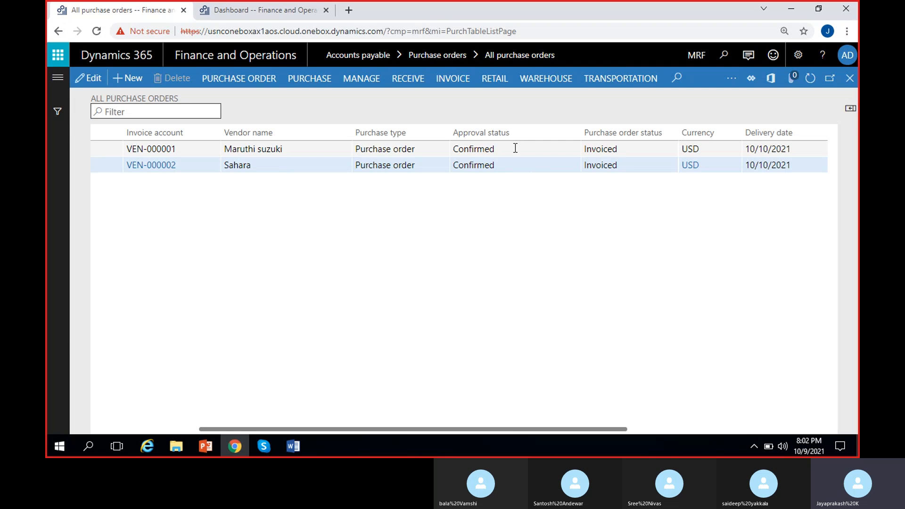
left_click(631, 148)
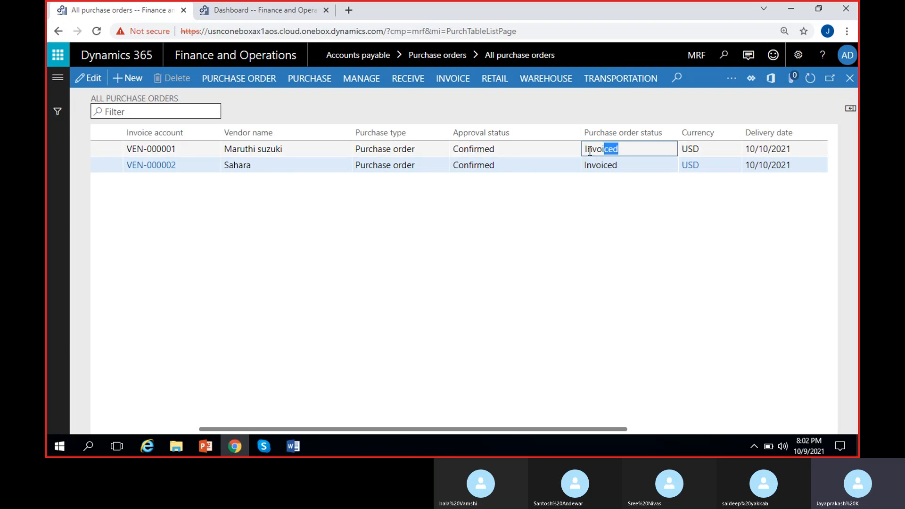
left_click(608, 243)
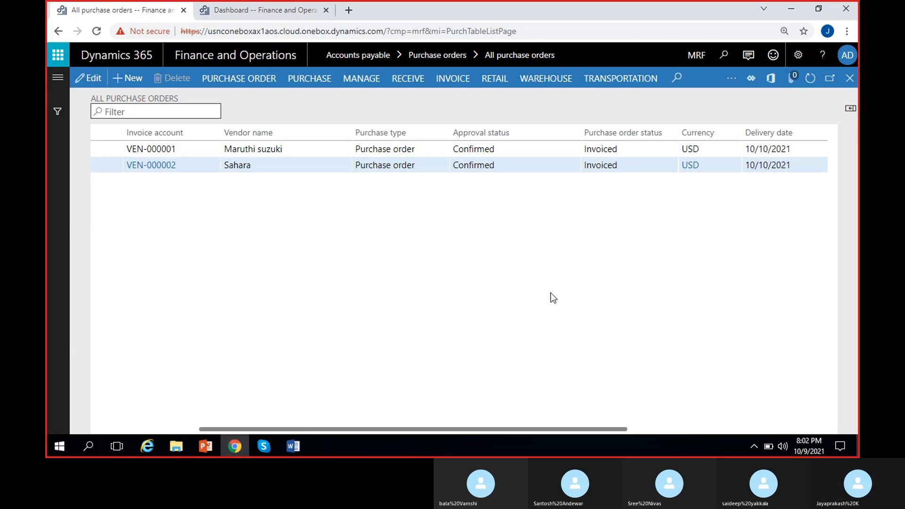
scroll(305, 358, "left", 3)
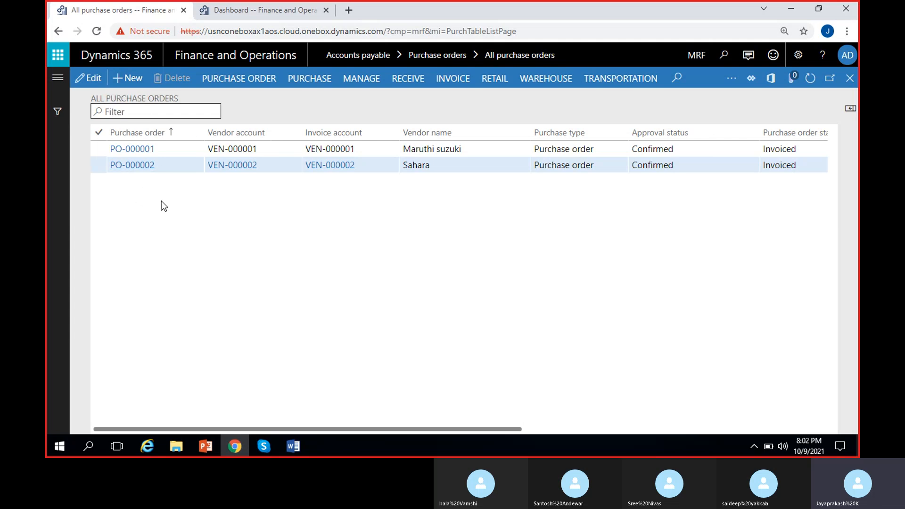
Create a new purchase order and choose vendor account VEN-000001 (Maruthi suzuki)
left_click(129, 81)
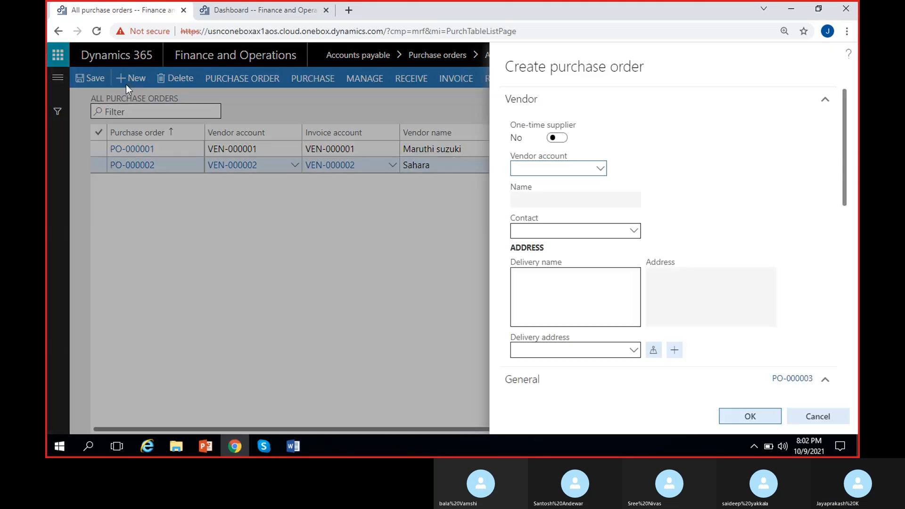
left_click(599, 170)
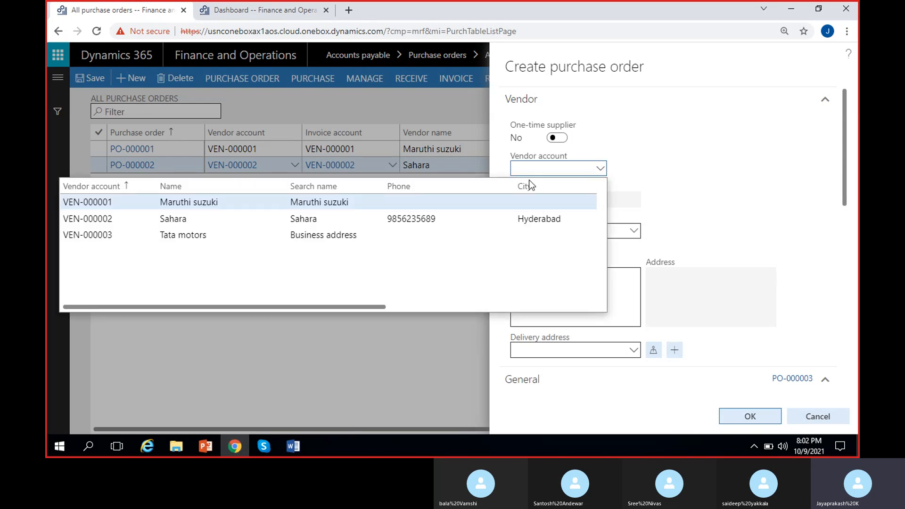
left_click(326, 203)
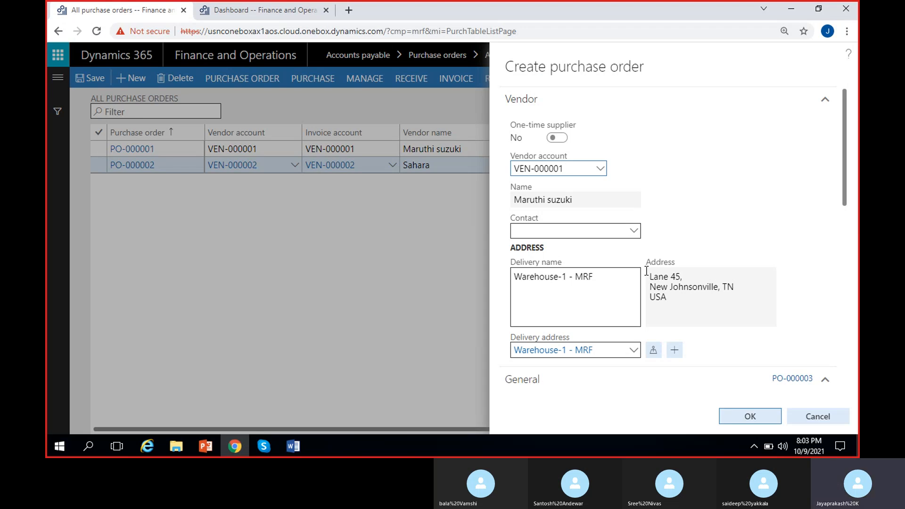
Set the purchase order's storage dimensions to site 1 and warehouse 11
left_click(688, 240)
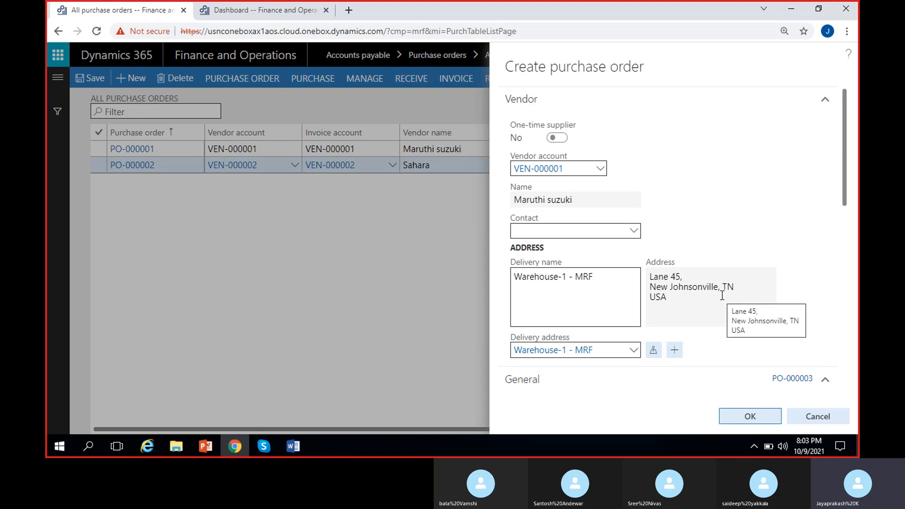
scroll(722, 294, "down", 2)
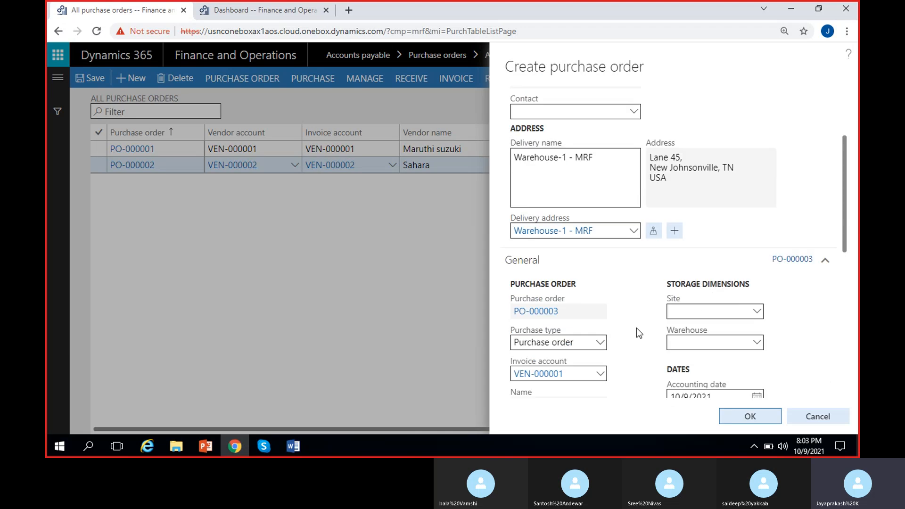
scroll(631, 322, "down", 1)
scroll(627, 321, "down", 1)
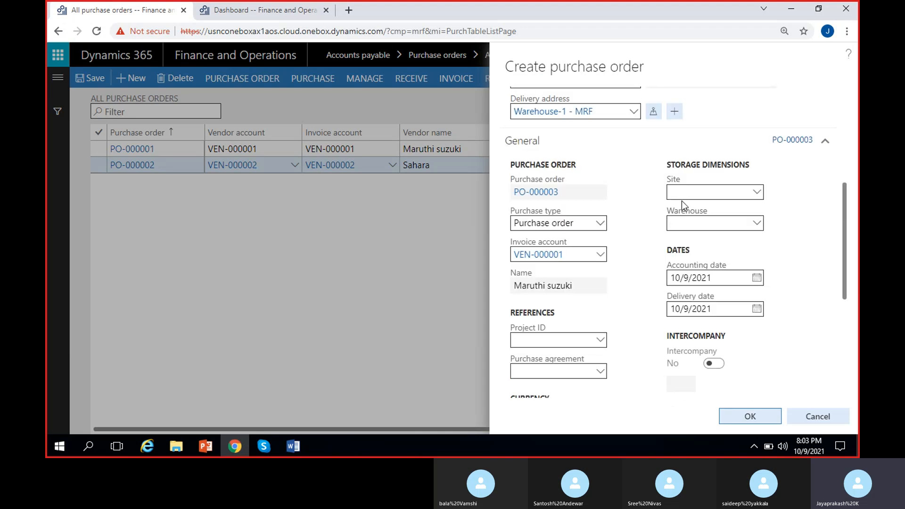
left_click(682, 223)
type("11")
left_click(640, 242)
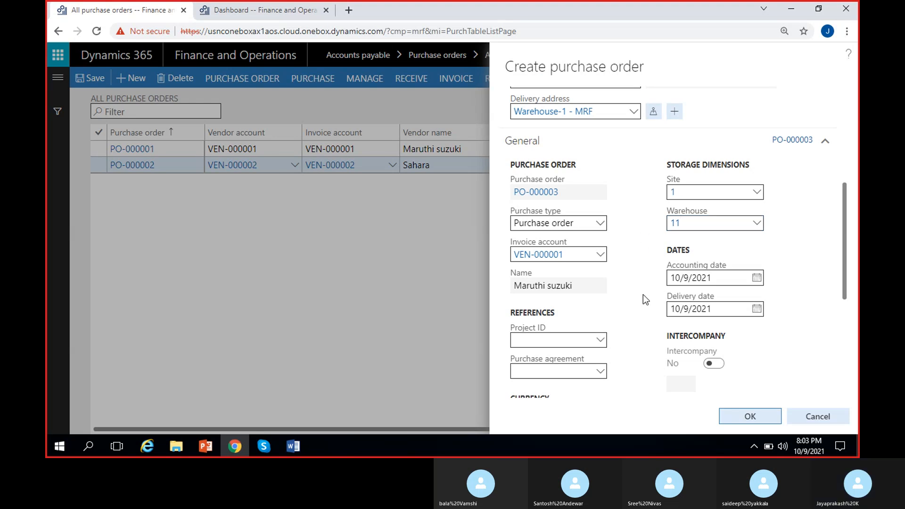
Set the delivery date to 10/11/2021 and review the remaining sections of the create dialog
scroll(643, 295, "down", 1)
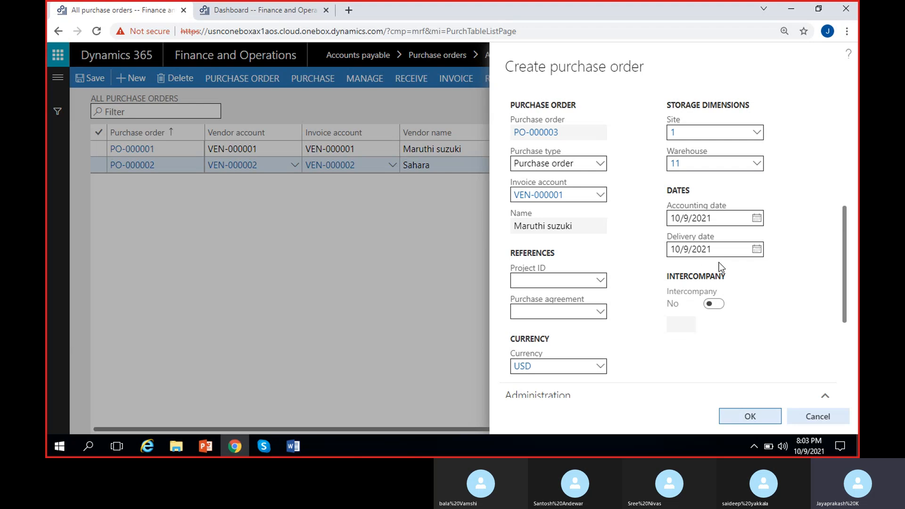
left_click(757, 249)
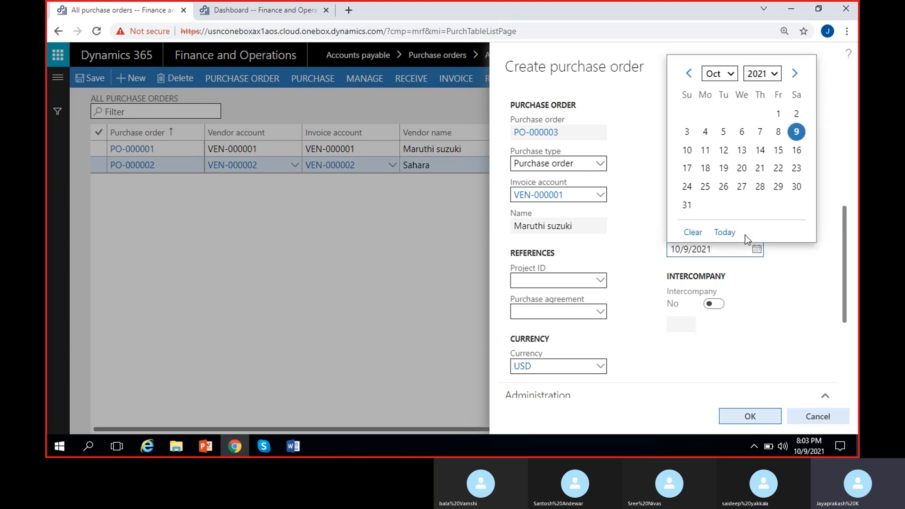
left_click(705, 150)
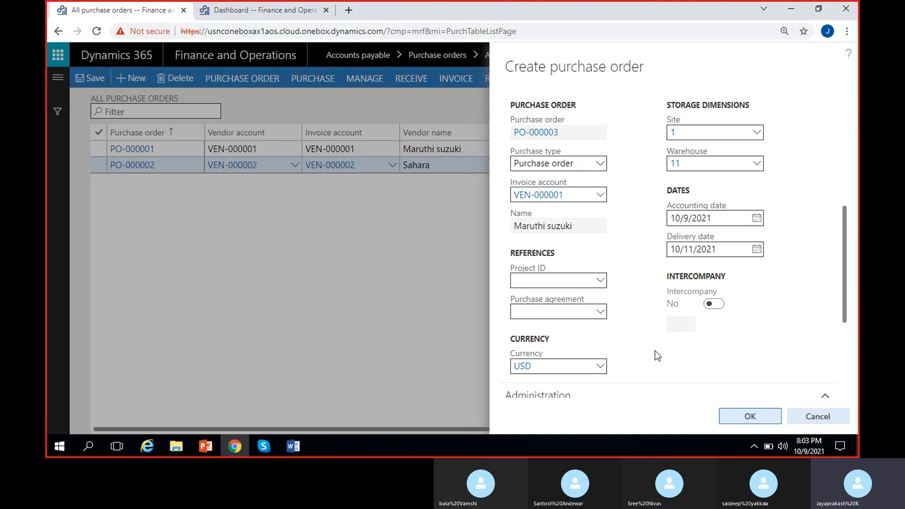
scroll(654, 350, "down", 3)
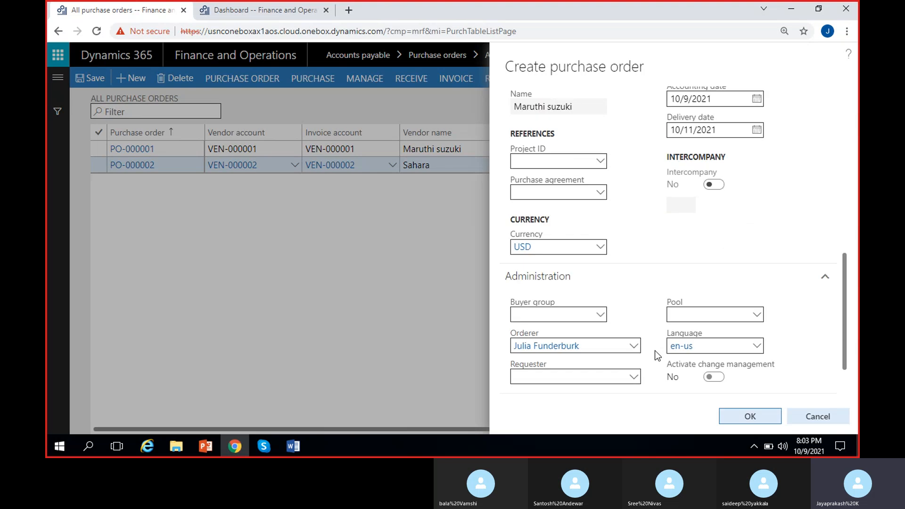
scroll(654, 350, "up", 5)
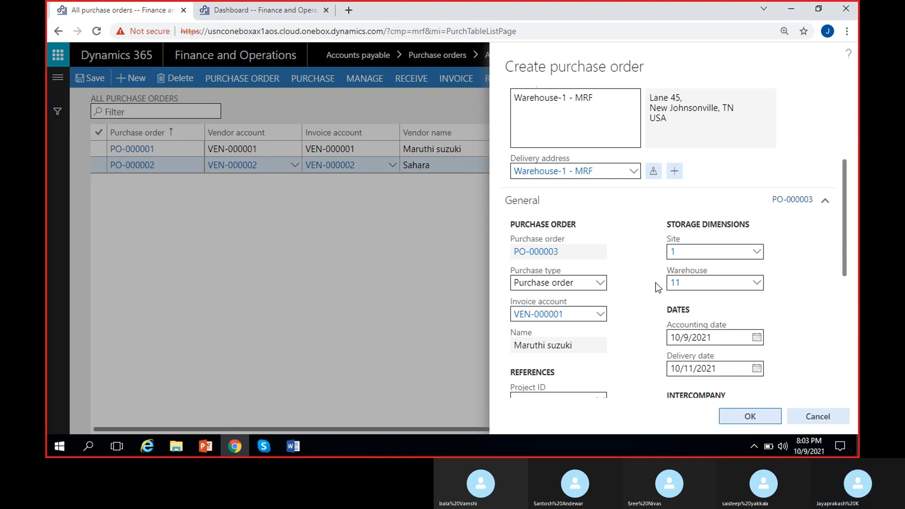
scroll(657, 286, "down", 6)
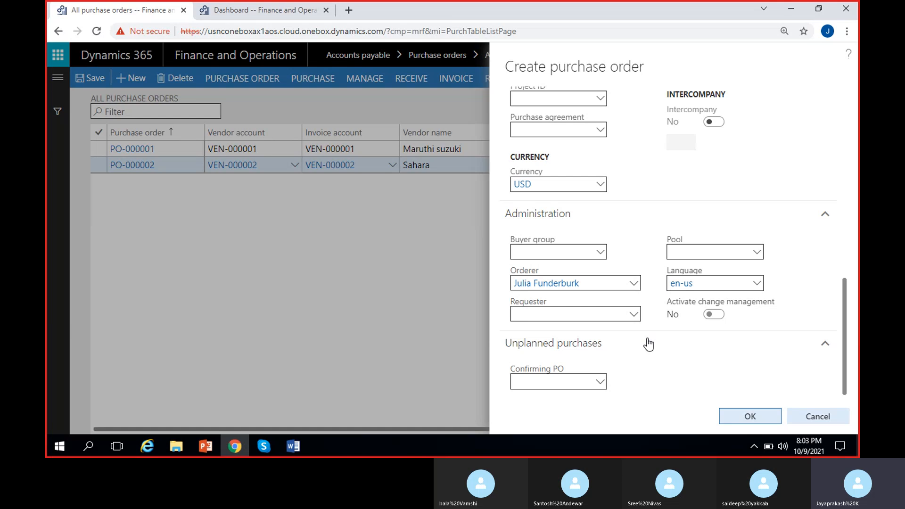
scroll(671, 365, "up", 3)
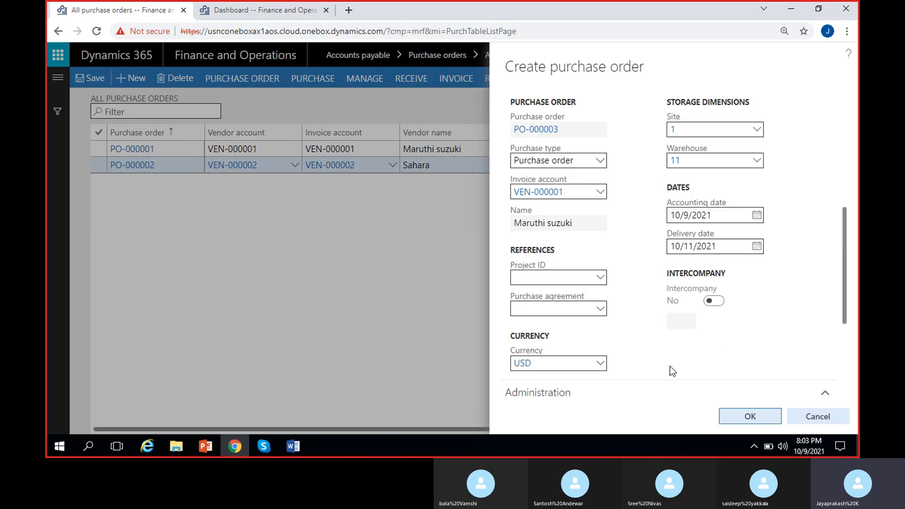
scroll(604, 298, "up", 3)
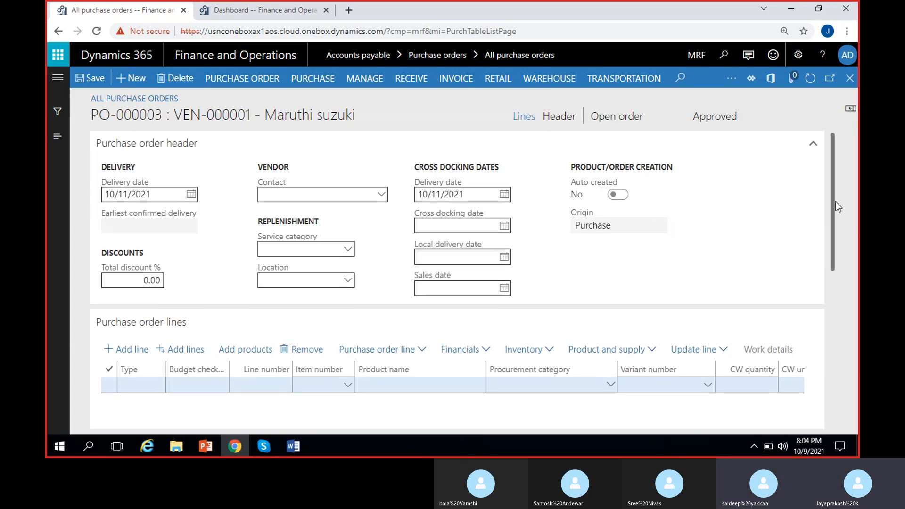
Add a purchase order line for item MRF-1 (Cycle)
scroll(836, 202, "down", 1)
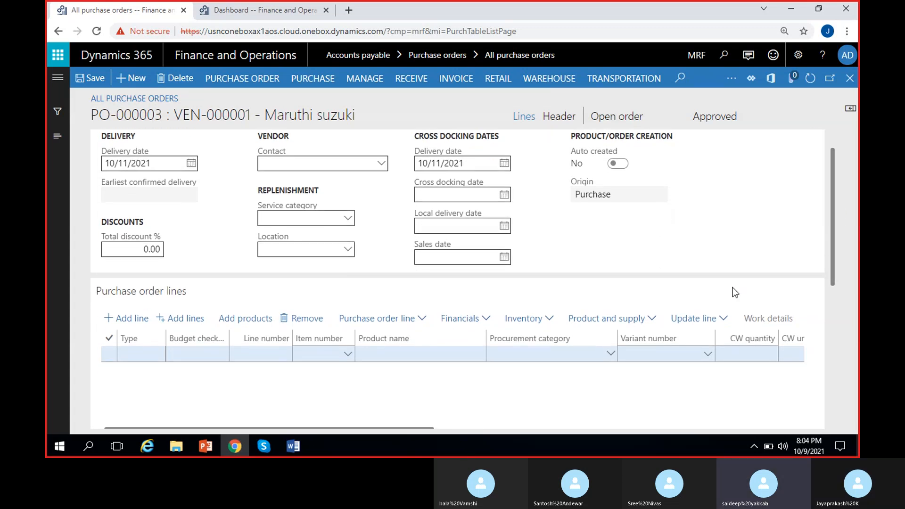
left_click(348, 356)
left_click(348, 355)
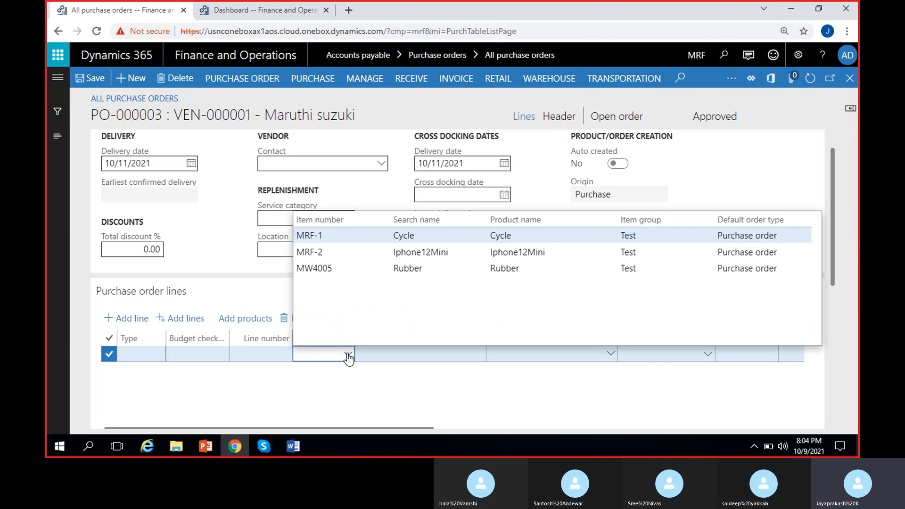
left_click(373, 238)
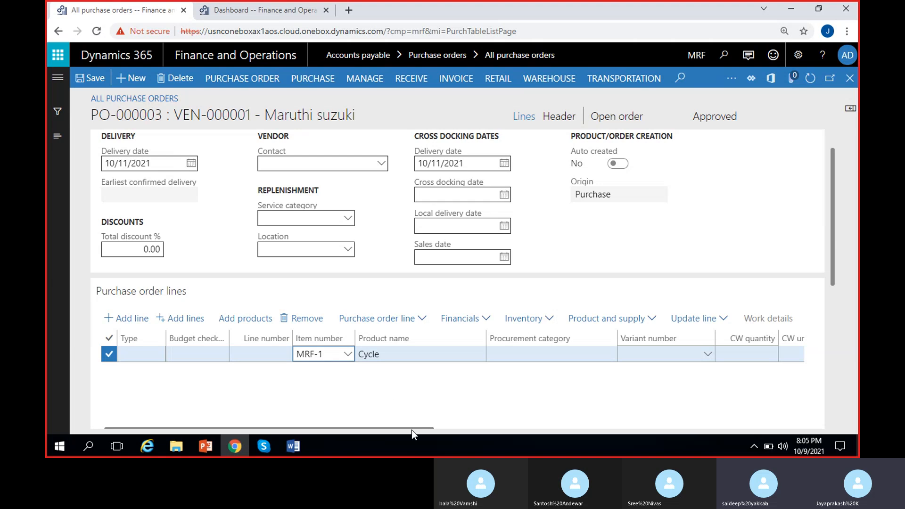
Set the line's quantity to 5
left_click_drag(409, 428, 544, 425)
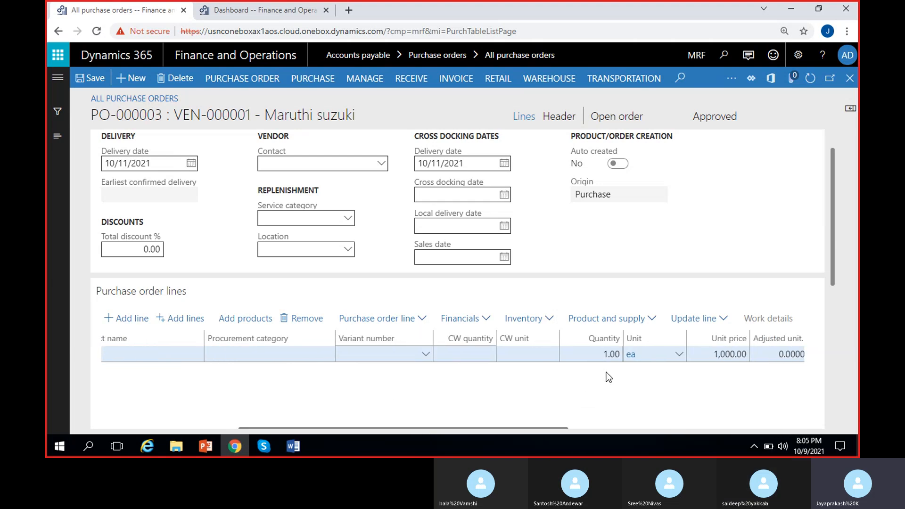
left_click(609, 354)
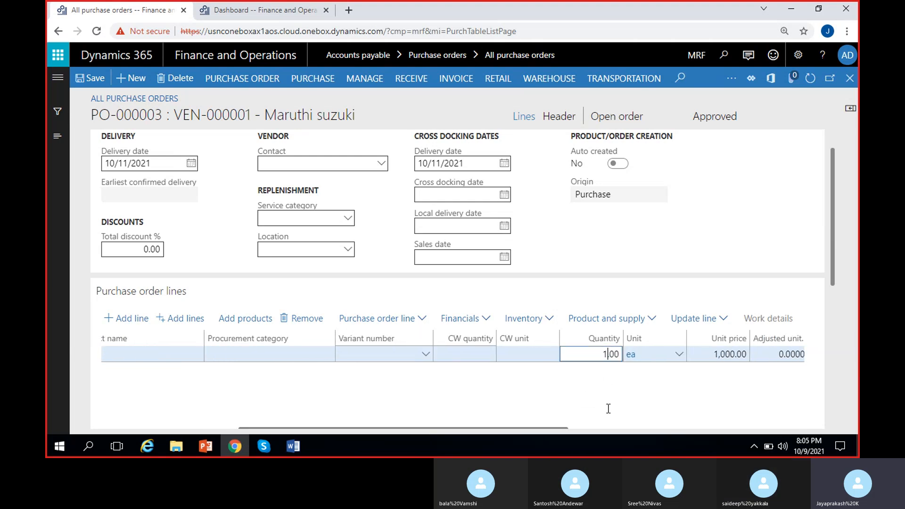
key("BackSpace")
type("5")
left_click(547, 412)
scroll(547, 407, "right", 3)
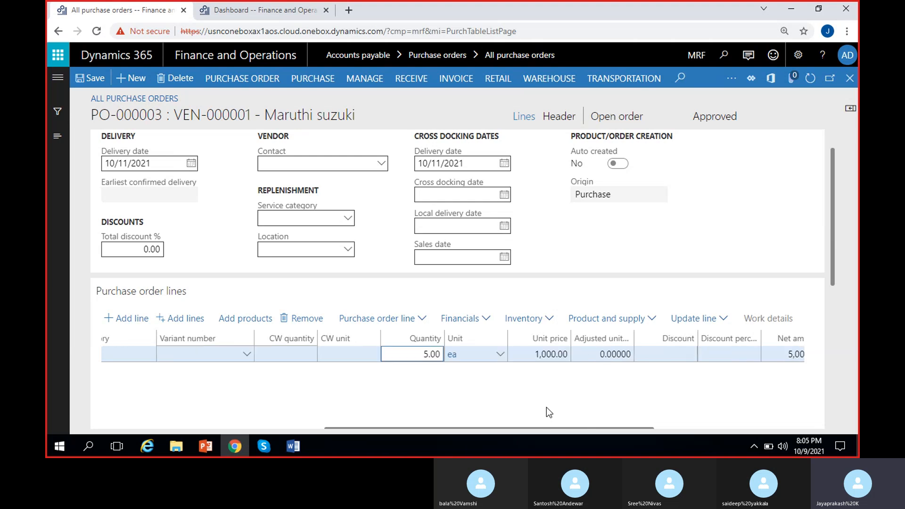
Examine the line's unit, unit price and net amount columns across the grid
left_click(547, 407)
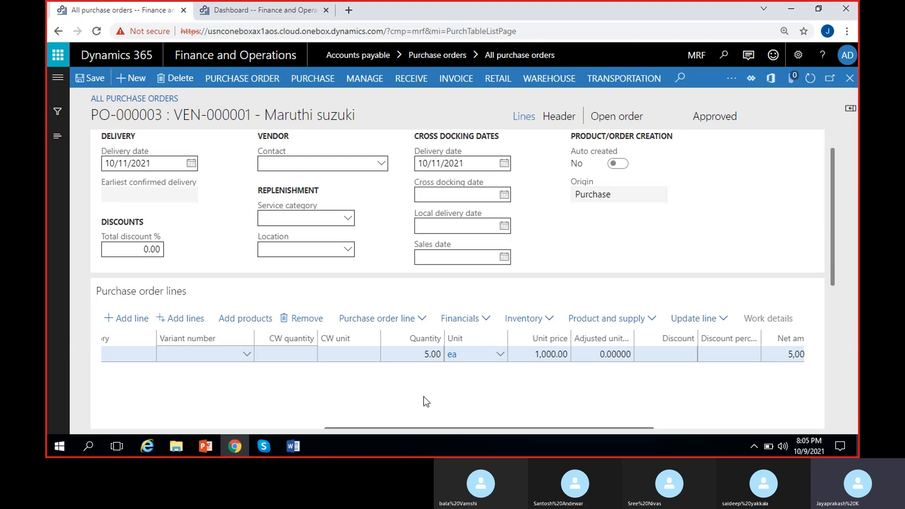
left_click(550, 353)
left_click(547, 395)
scroll(547, 394, "right", 5)
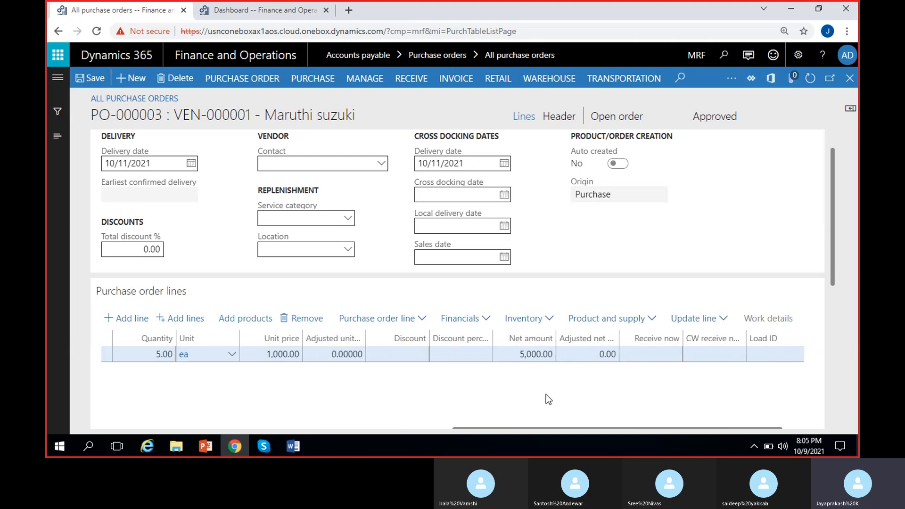
left_click(516, 353)
double_click(517, 354)
left_click(504, 398)
scroll(504, 398, "left", 5)
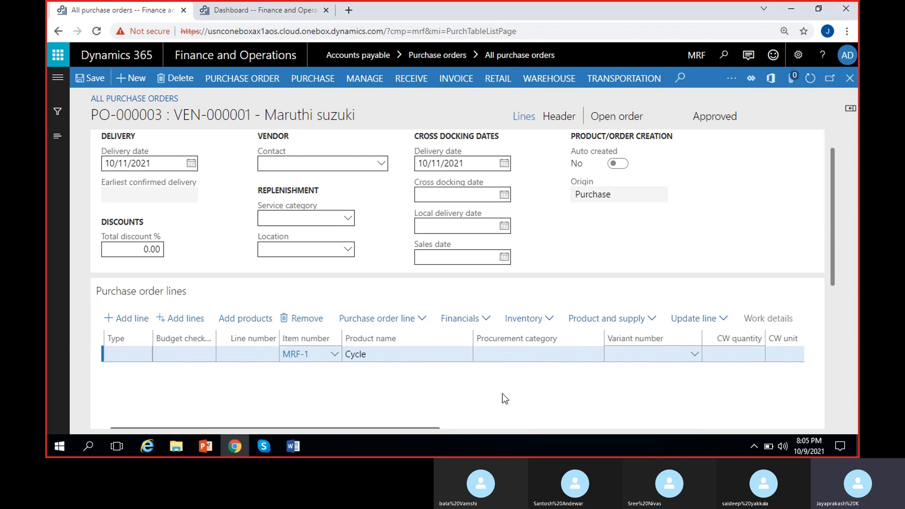
scroll(505, 399, "right", 5)
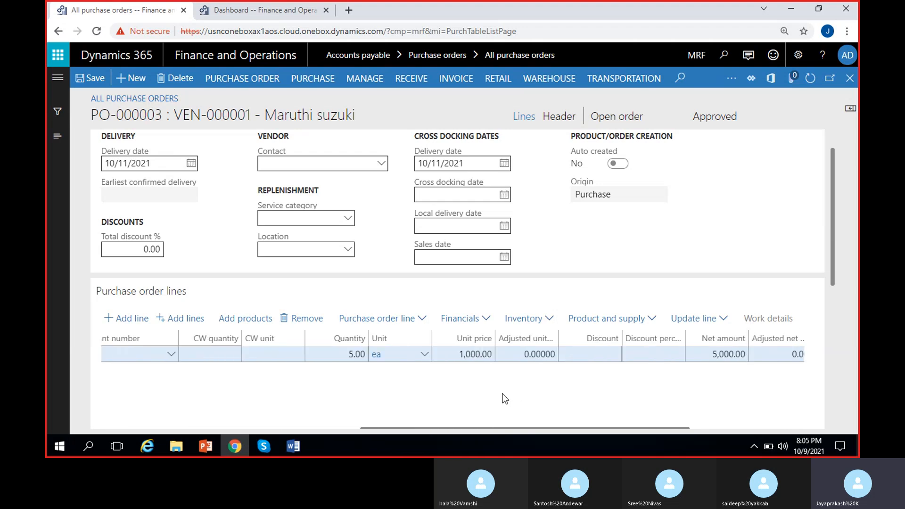
scroll(504, 398, "left", 5)
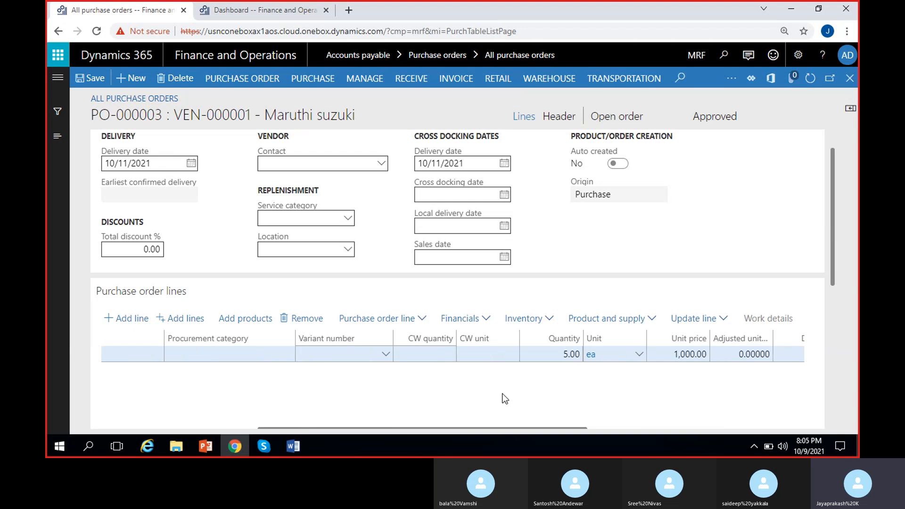
scroll(301, 396, "right", 2)
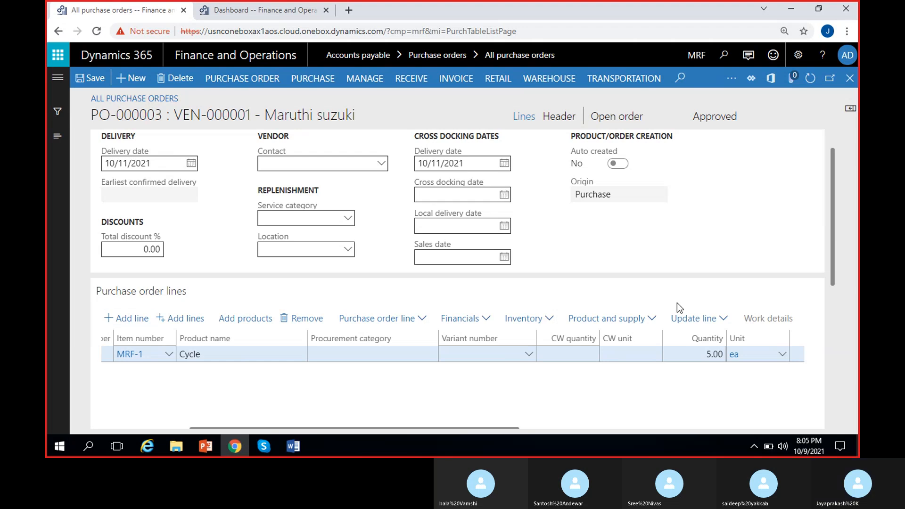
Switch the purchase order to its header view
left_click_drag(831, 196, 834, 179)
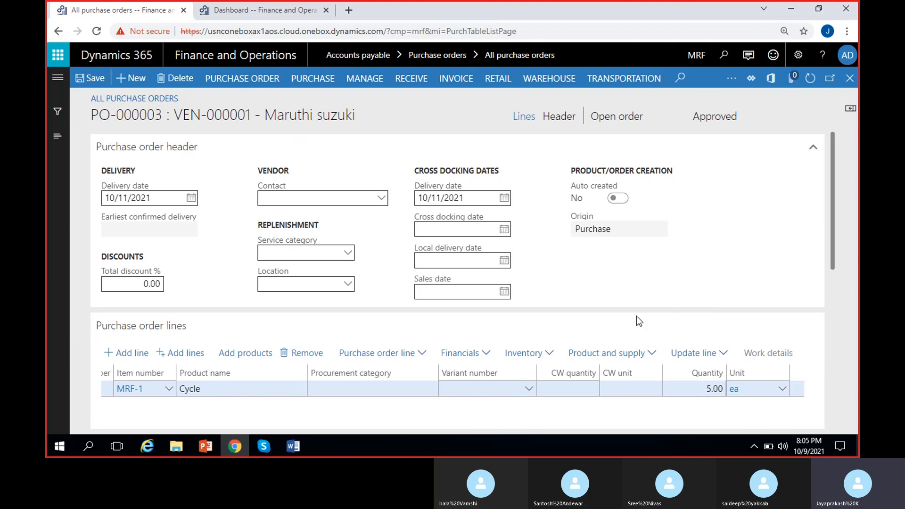
left_click(560, 119)
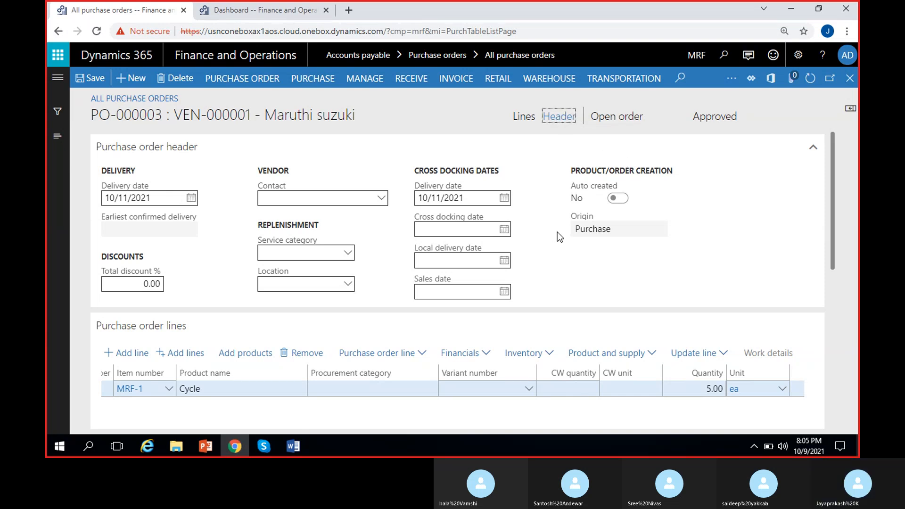
scroll(556, 231, "down", 5)
scroll(557, 232, "up", 5)
left_click(808, 149)
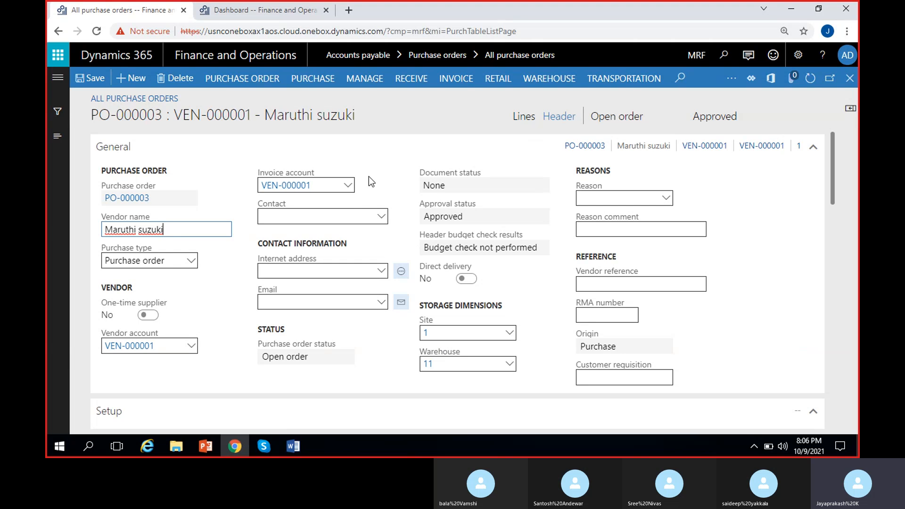
Collapse all sections of the purchase order header
left_click(813, 151)
right_click(812, 150)
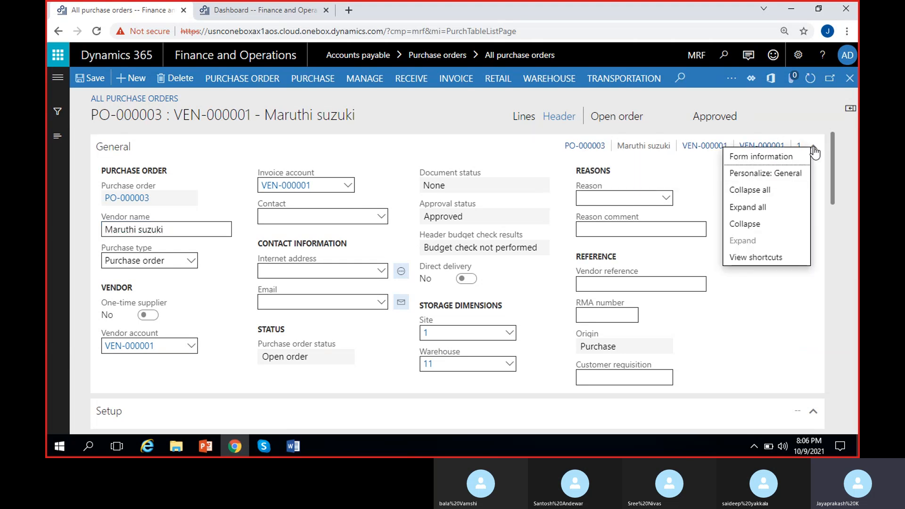
left_click(777, 190)
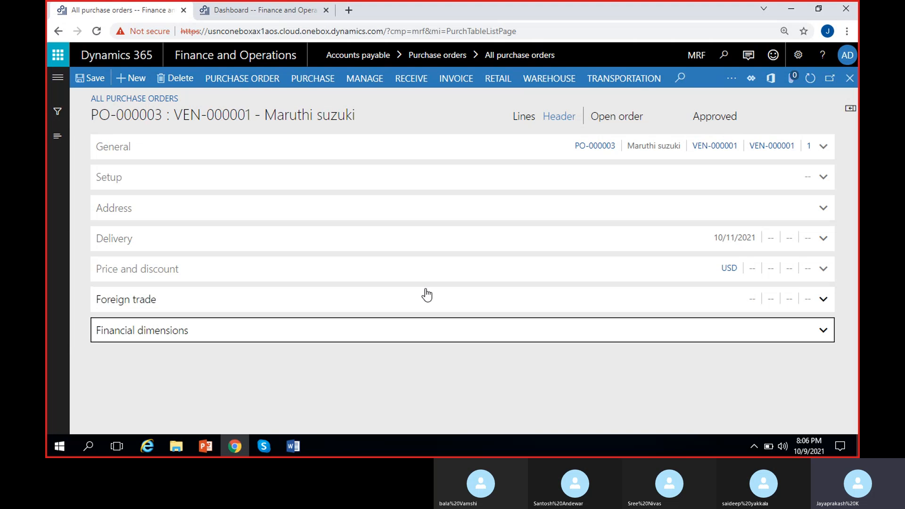
Expand the General section and select the purchase order number
left_click(197, 404)
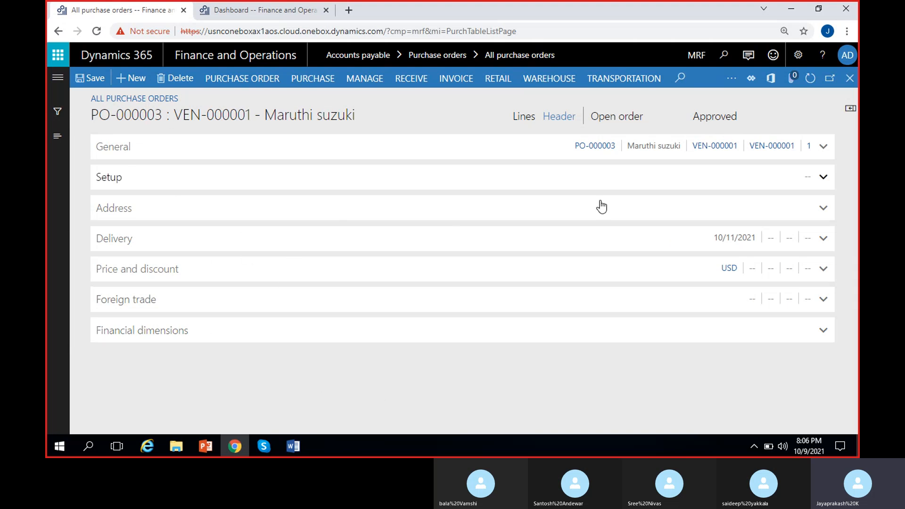
left_click(179, 151)
left_click(226, 252)
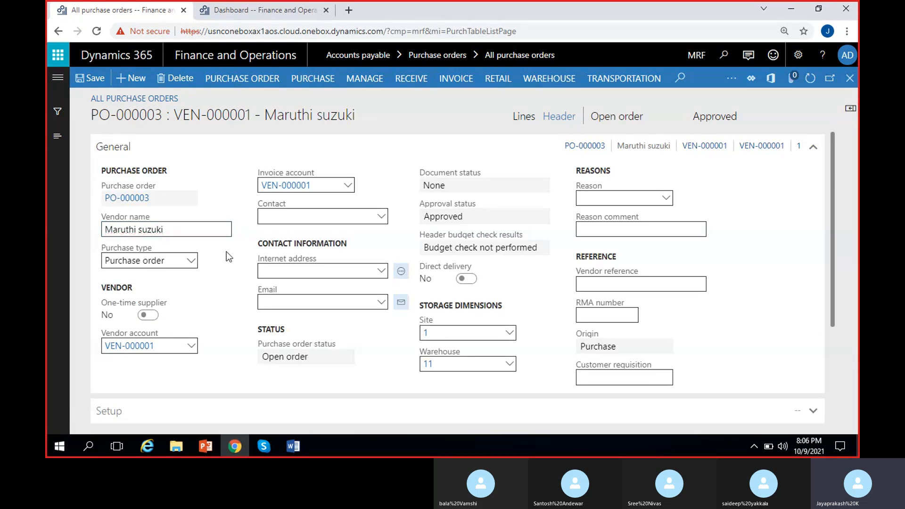
left_click_drag(189, 200, 50, 213)
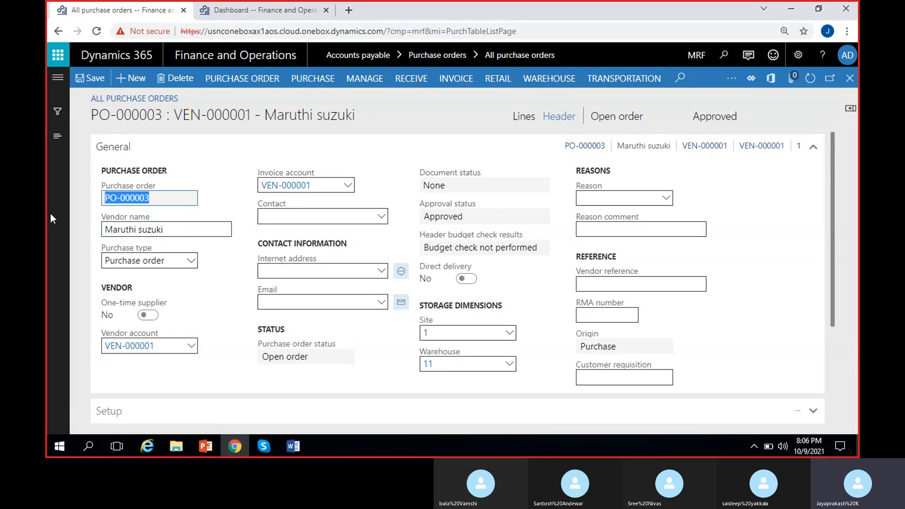
Review the options available for the purchase type
left_click(197, 251)
left_click(190, 264)
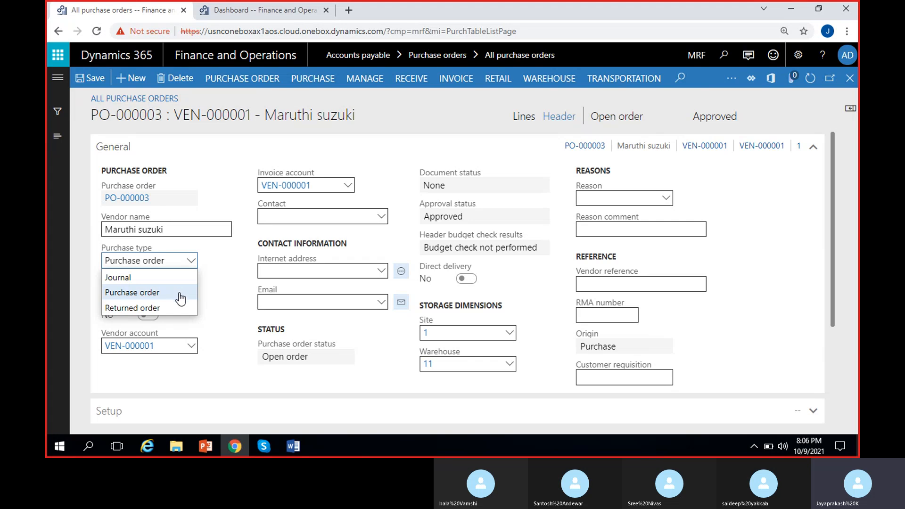
left_click(228, 281)
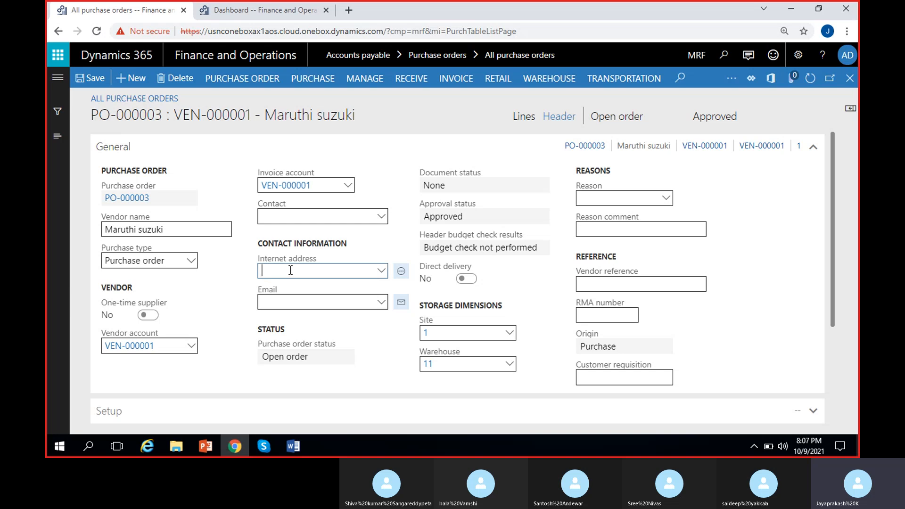
Examine the internet address and email fields and the purchase order status
left_click(381, 271)
left_click(381, 272)
left_click(380, 273)
left_click(245, 275)
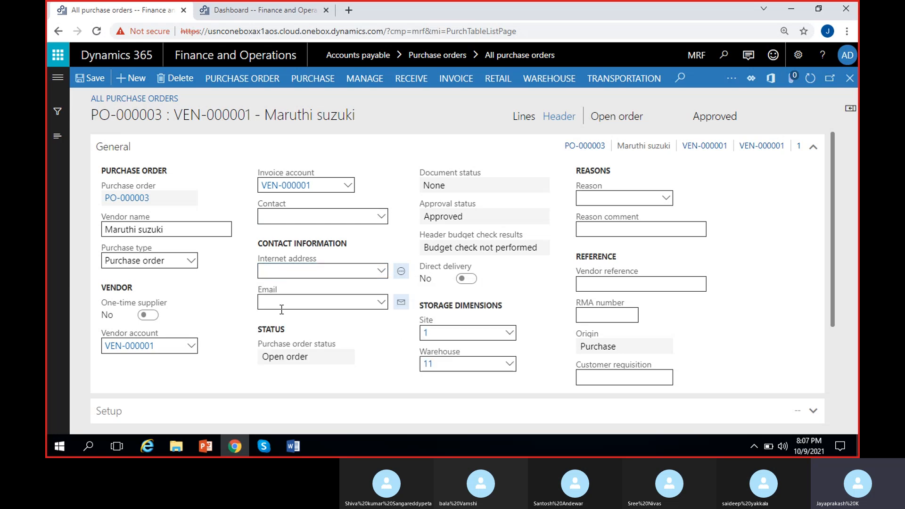
left_click(381, 304)
left_click(253, 291)
left_click(265, 357)
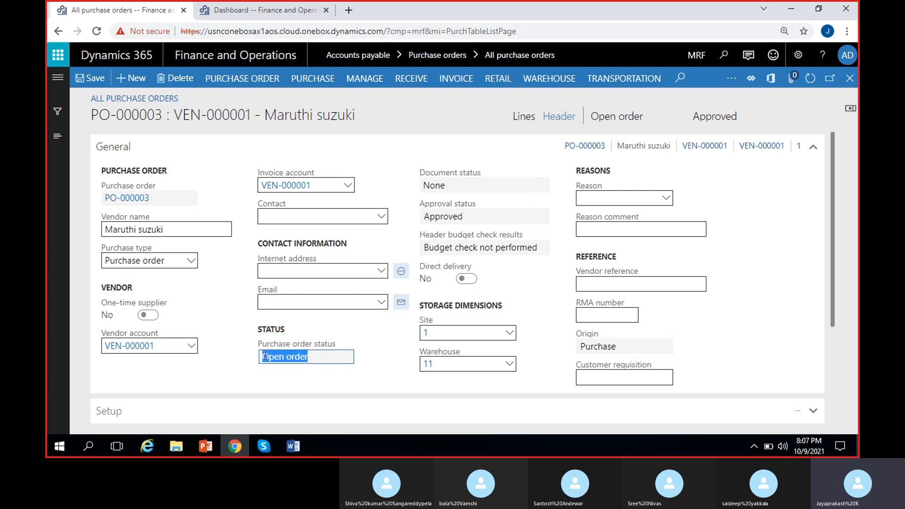
left_click(323, 361)
left_click_drag(325, 357, 247, 361)
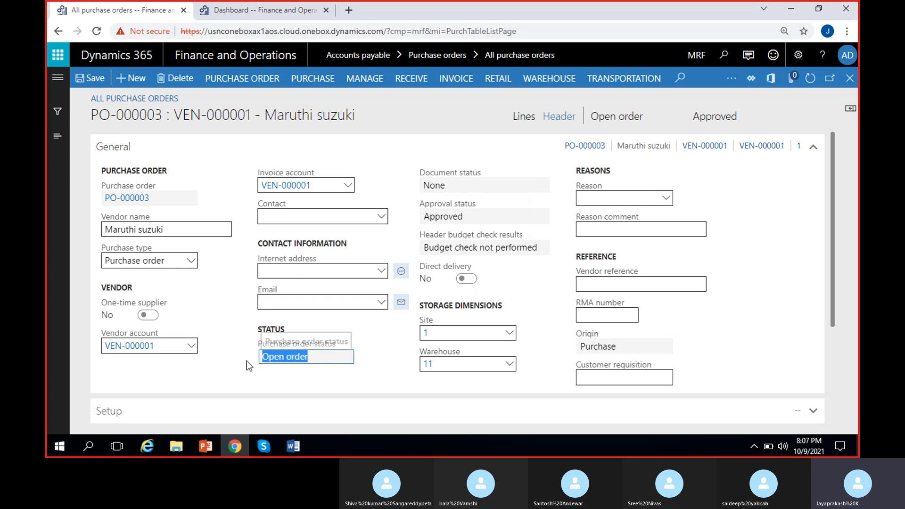
left_click(613, 119)
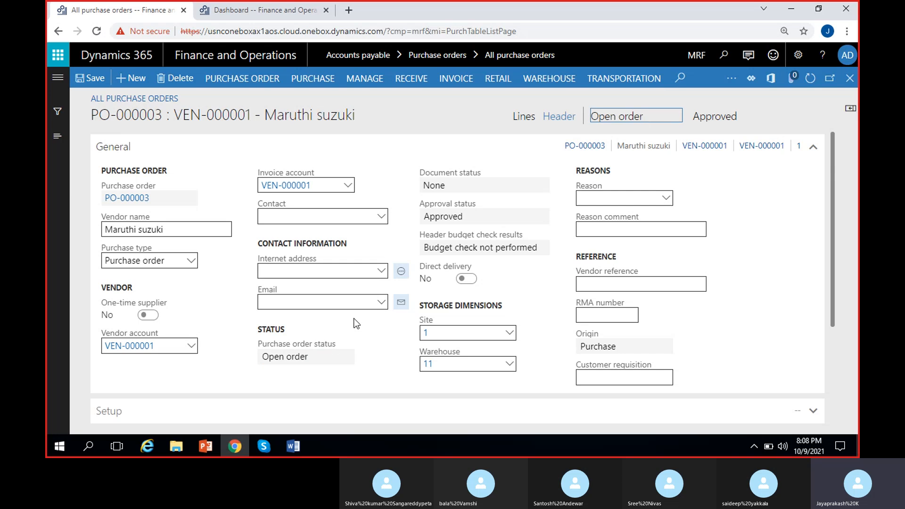
Examine the document status, approval status, header budget check results and direct delivery fields
left_click(450, 186)
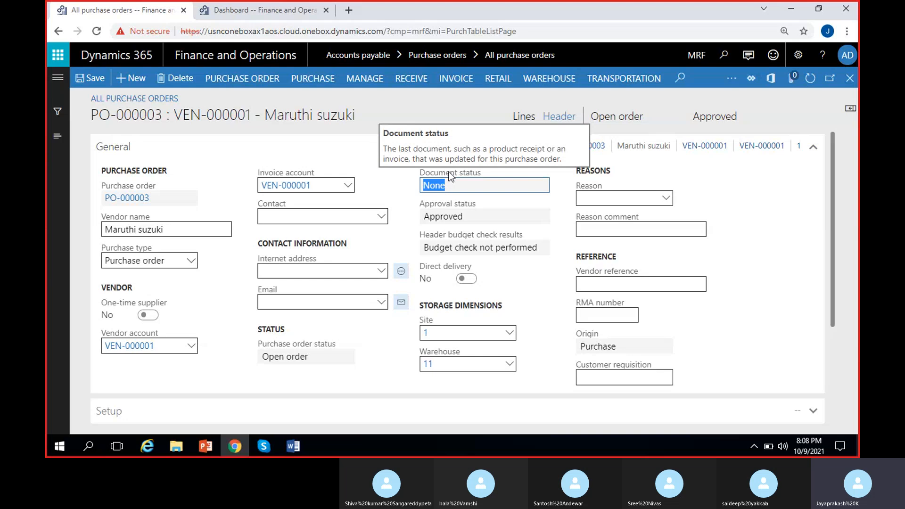
left_click(396, 187)
left_click_drag(448, 183, 401, 183)
left_click(401, 183)
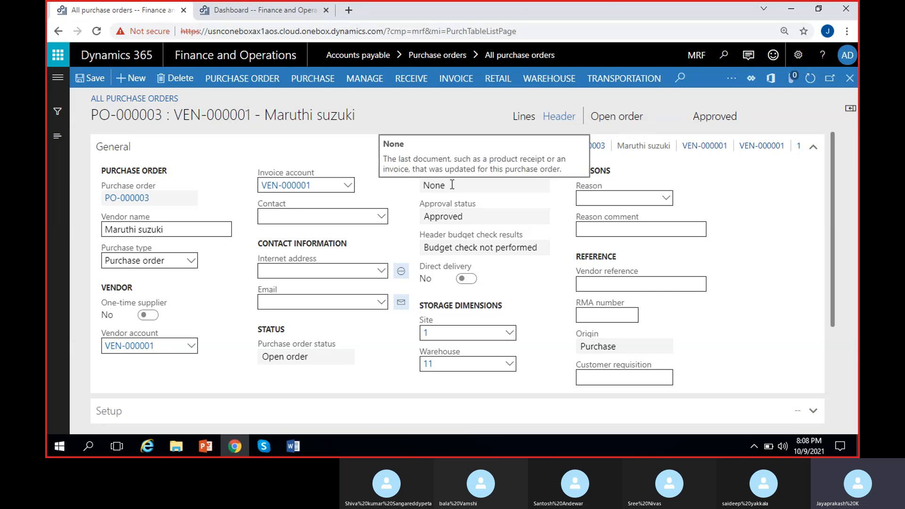
left_click_drag(450, 185, 410, 186)
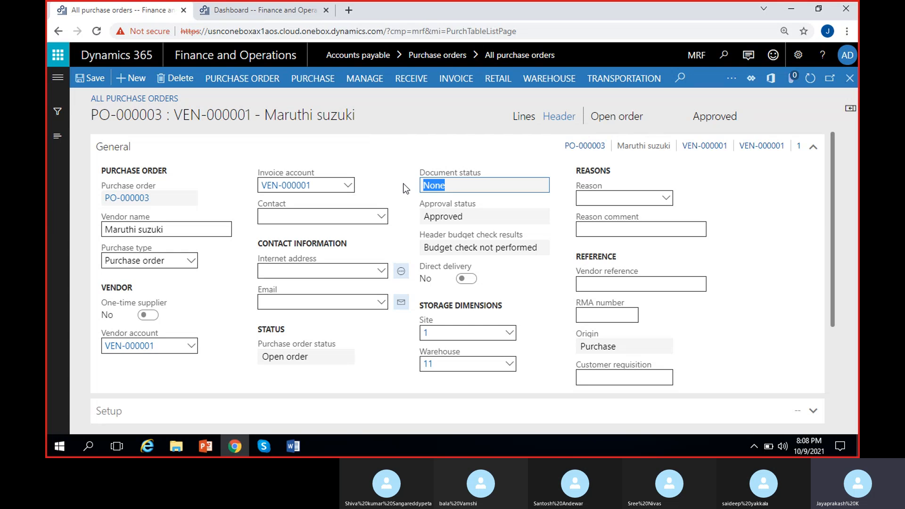
left_click(408, 185)
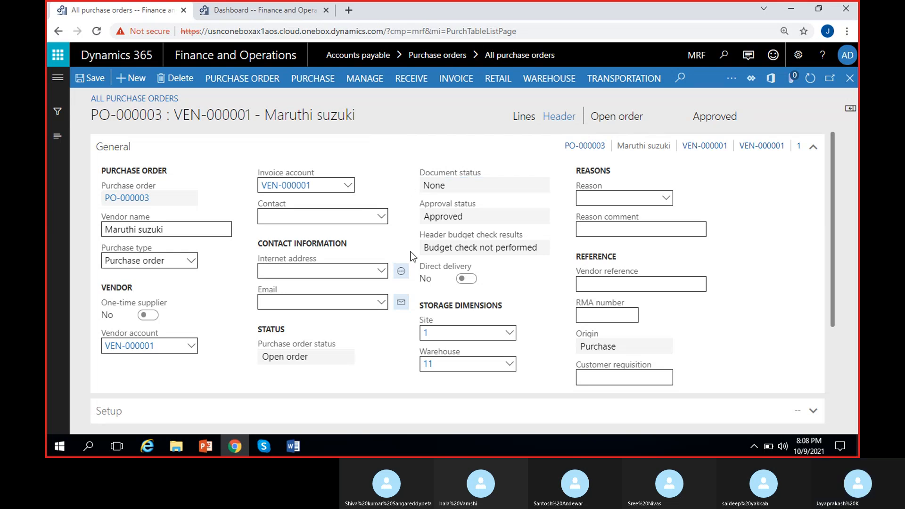
left_click_drag(478, 215, 409, 213)
left_click(409, 213)
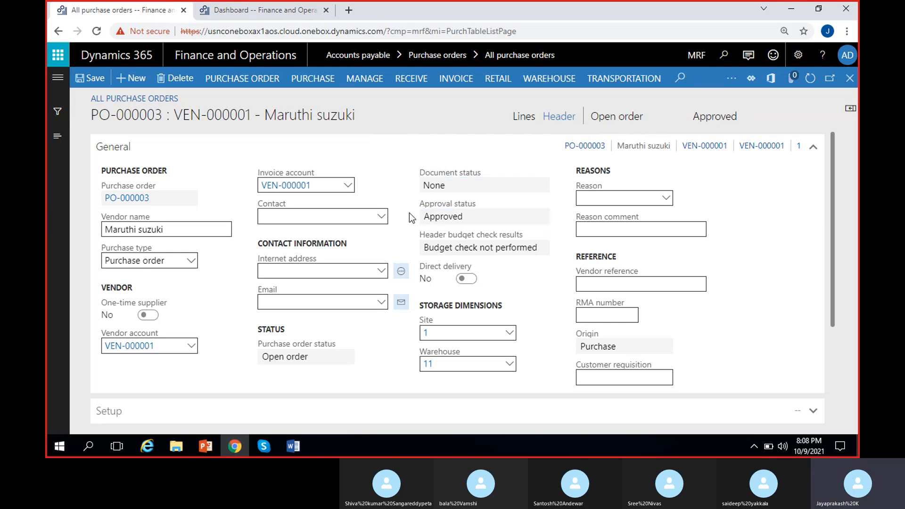
double_click(705, 116)
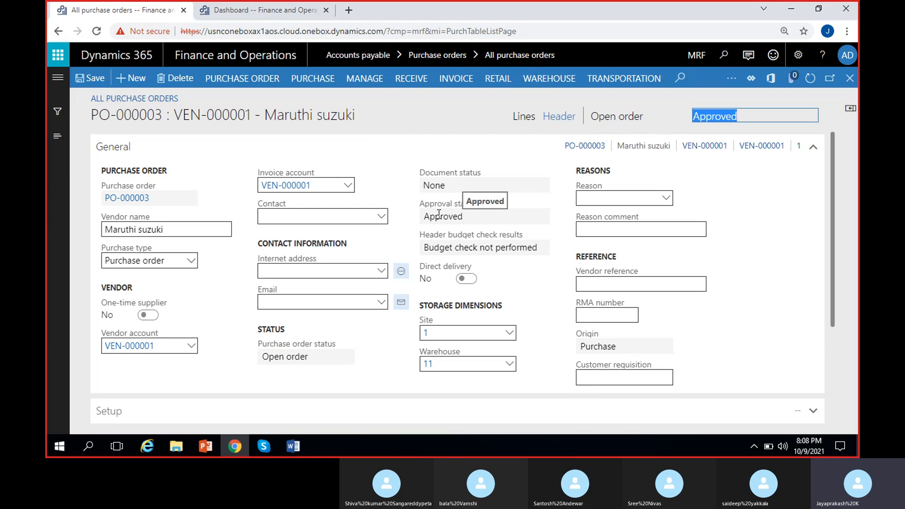
double_click(455, 247)
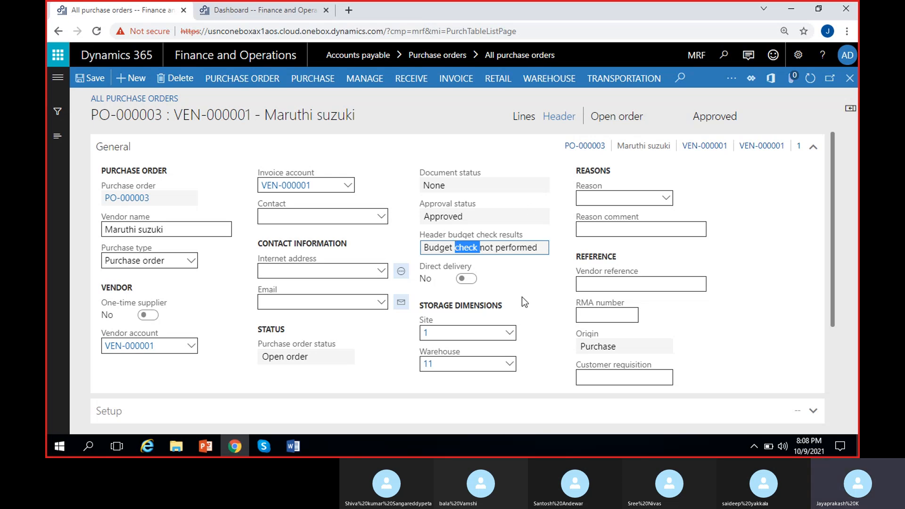
left_click(470, 298)
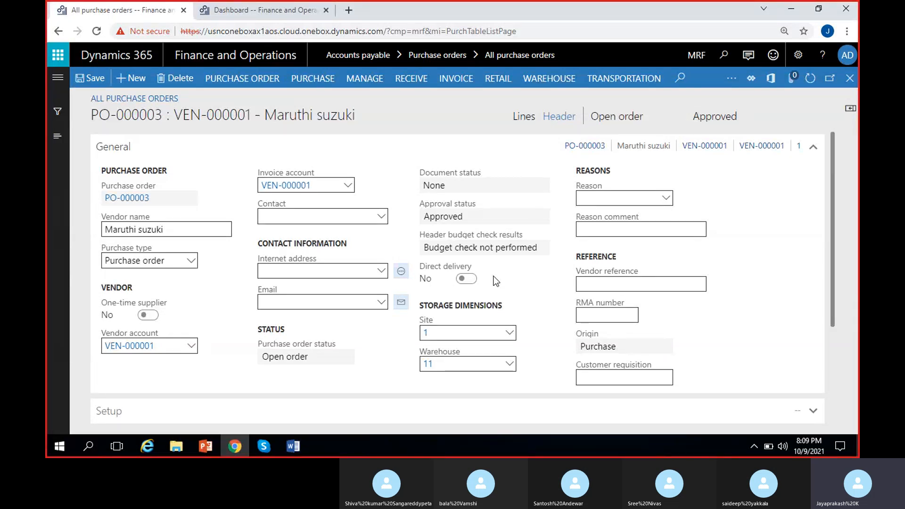
Review the list of legal entities in the company selector
left_click(691, 56)
left_click(677, 57)
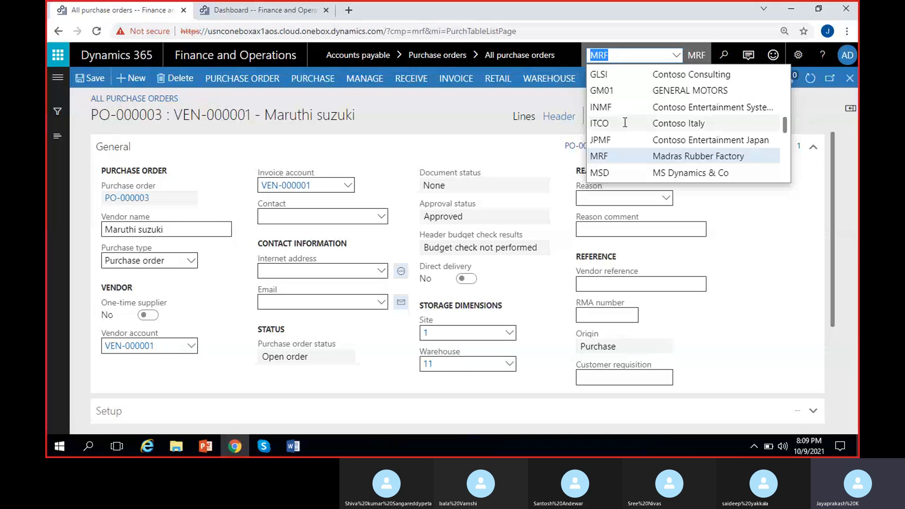
left_click(501, 279)
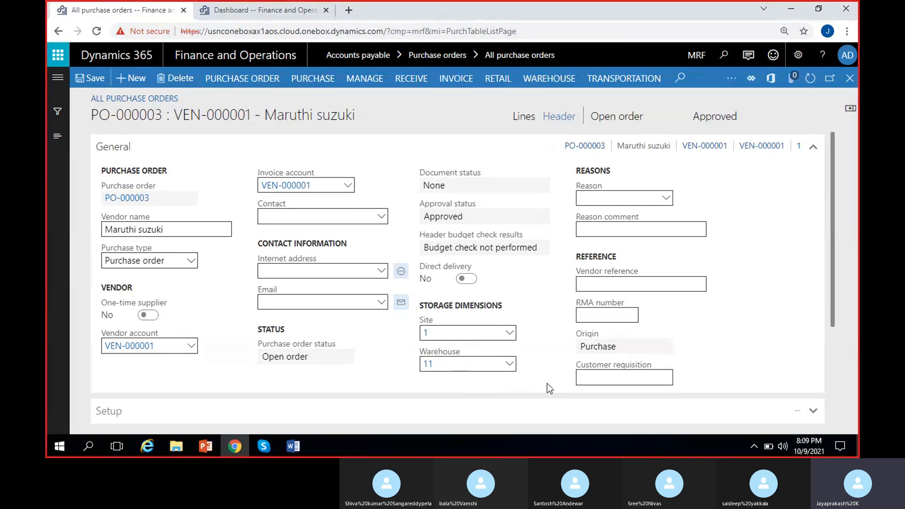
Review the reason codes available for the purchase order
left_click(605, 198)
left_click(665, 198)
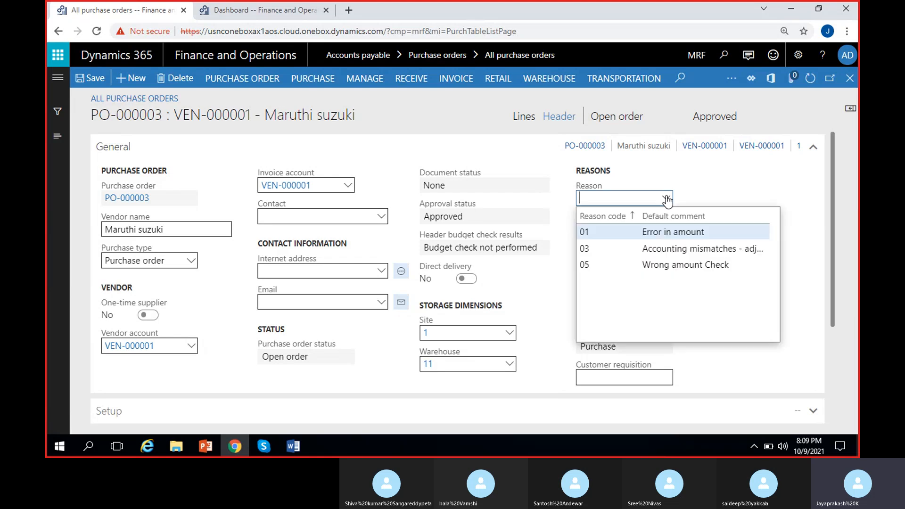
left_click(724, 185)
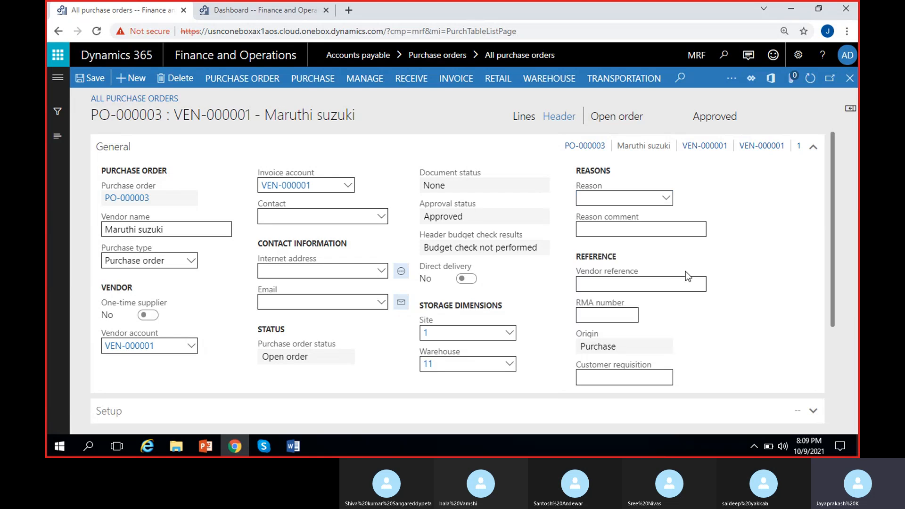
Examine the reference fields: vendor reference, RMA number, origin and customer requisition
left_click(647, 284)
left_click(545, 307)
left_click(599, 313)
left_click(539, 303)
left_click(625, 316)
left_click(685, 311)
mouse_move(628, 317)
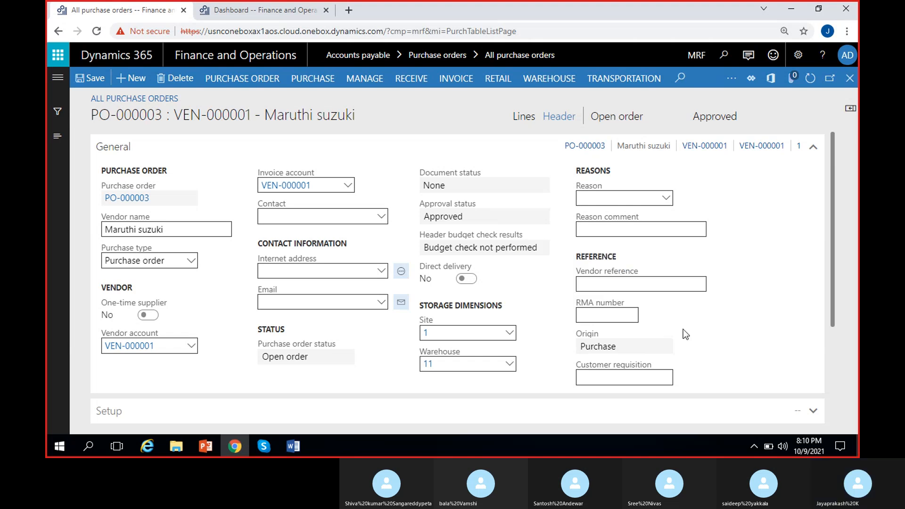
scroll(691, 321, "down", 1)
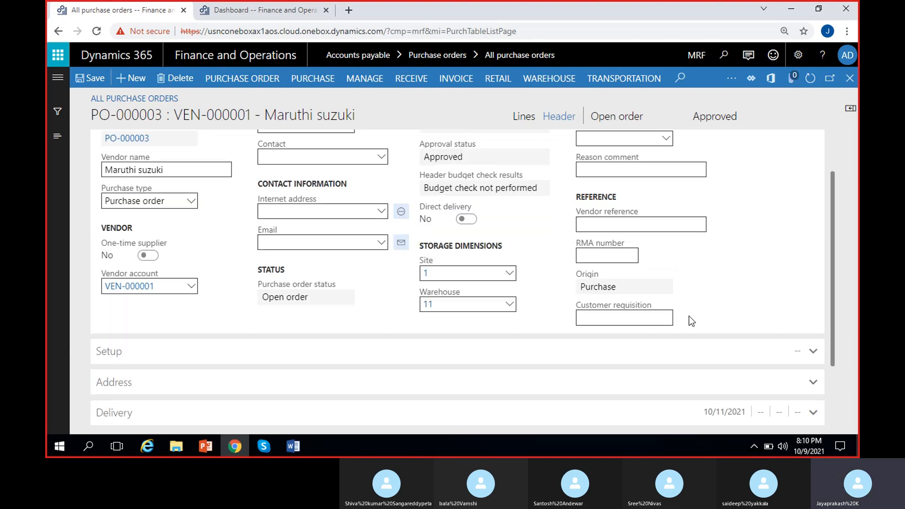
left_click(639, 315)
left_click(606, 319)
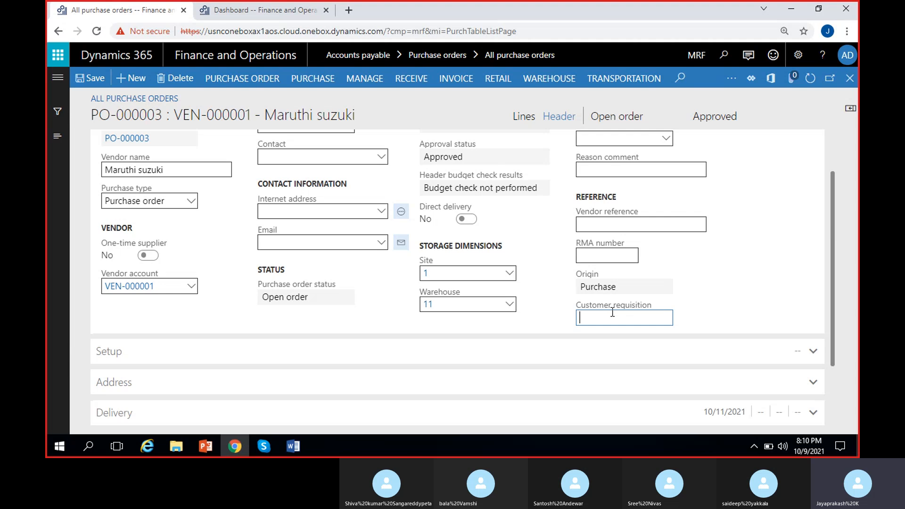
left_click(555, 302)
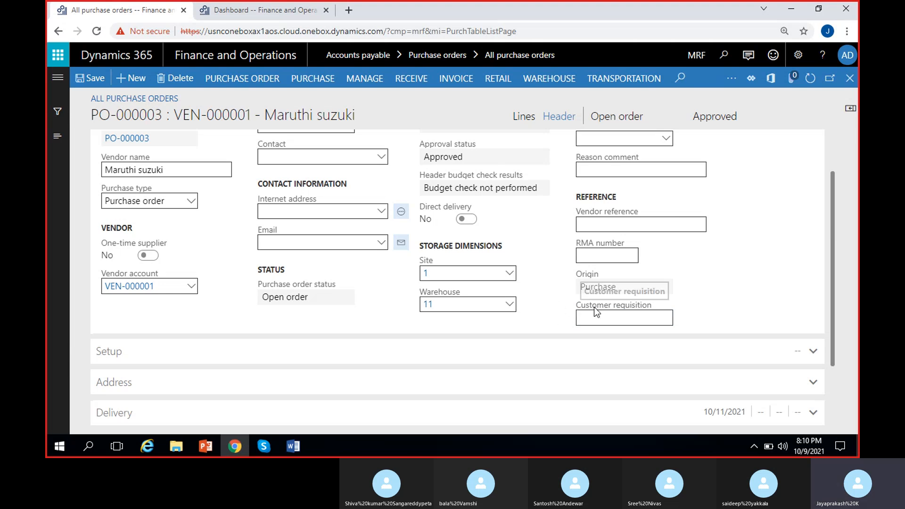
scroll(249, 366, "up", 2)
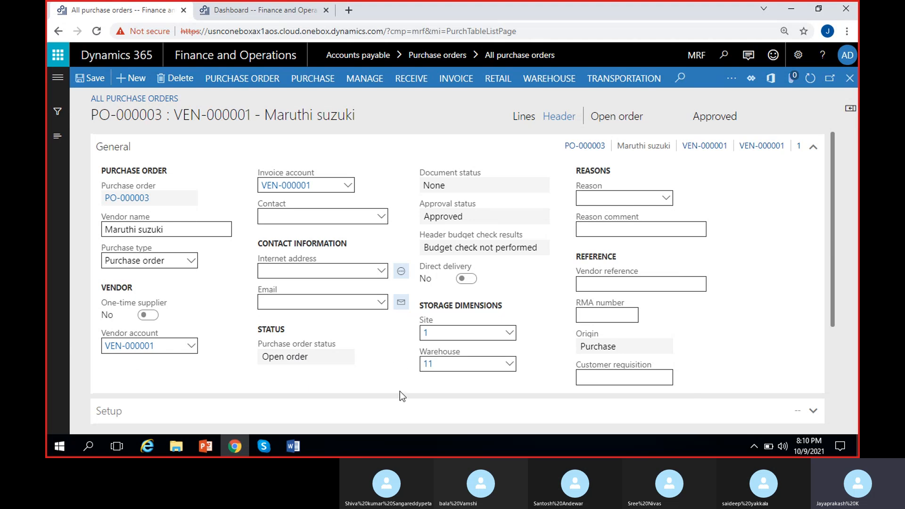
Expand the Setup section and review the tax exempt number and posting profile options
left_click(193, 155)
left_click(193, 179)
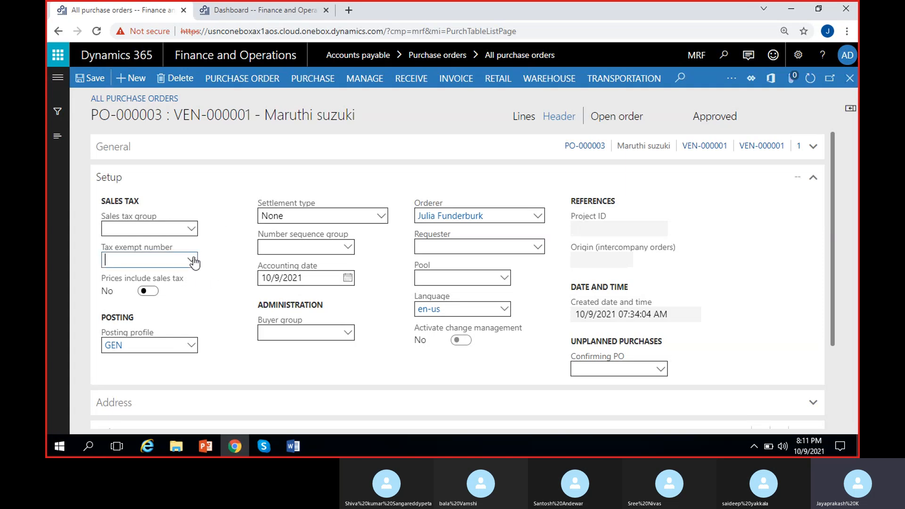
left_click(192, 260)
left_click(230, 243)
left_click(191, 346)
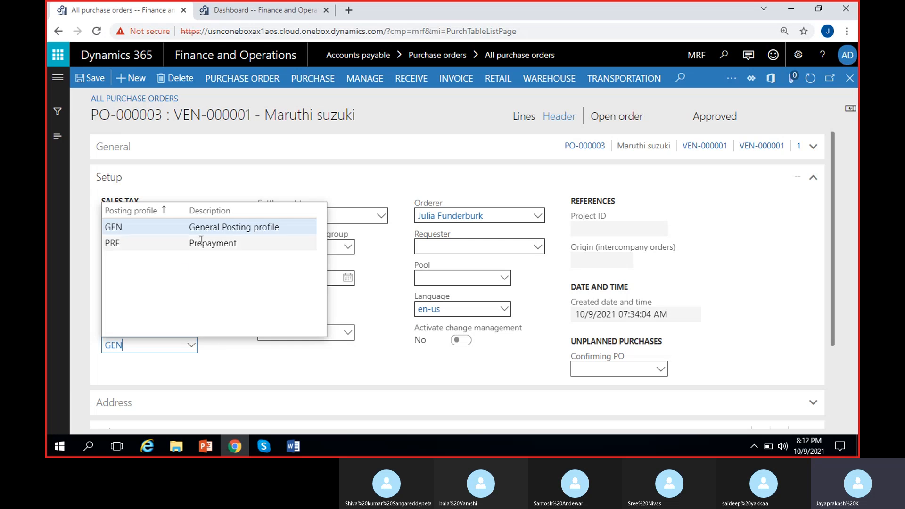
left_click(217, 344)
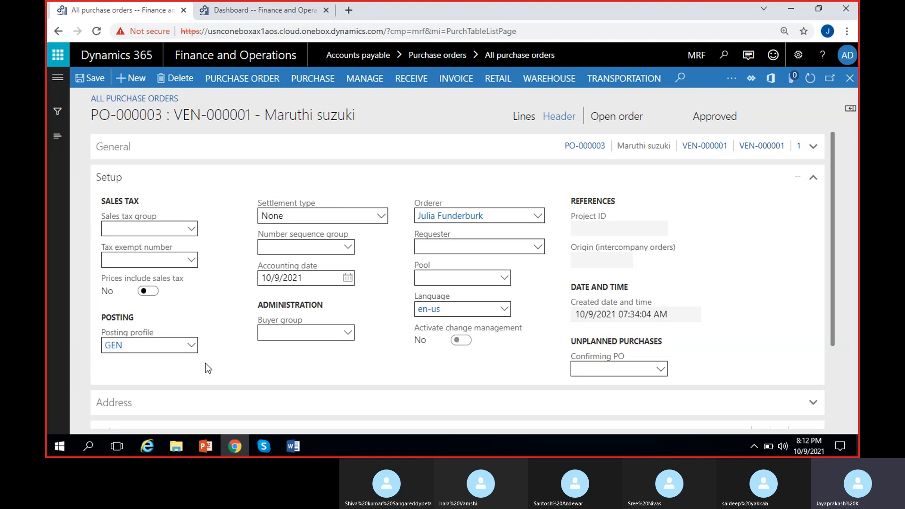
left_click(194, 346)
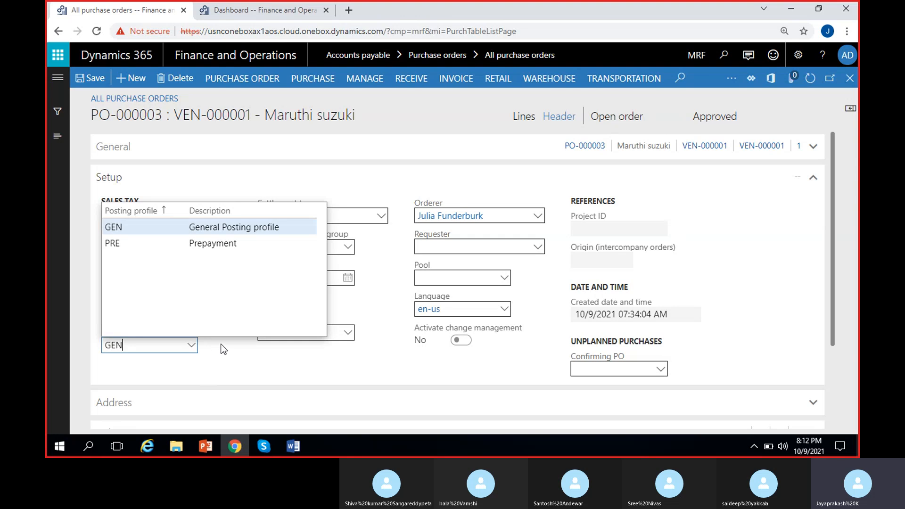
left_click(147, 338)
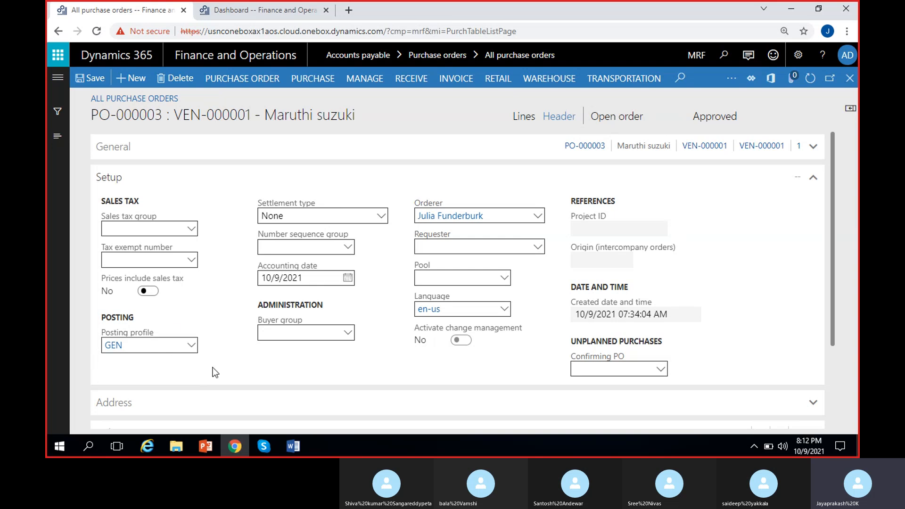
Review the settlement type and number sequence group options
left_click(382, 217)
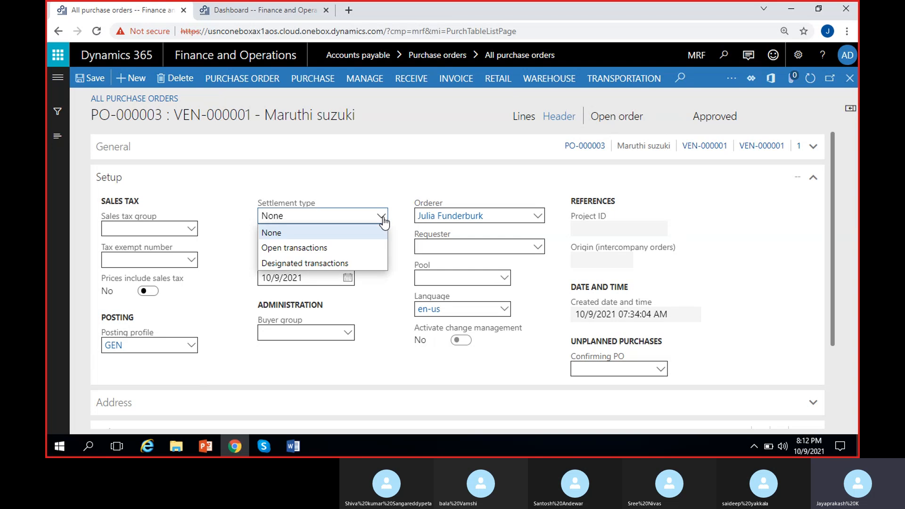
left_click(240, 238)
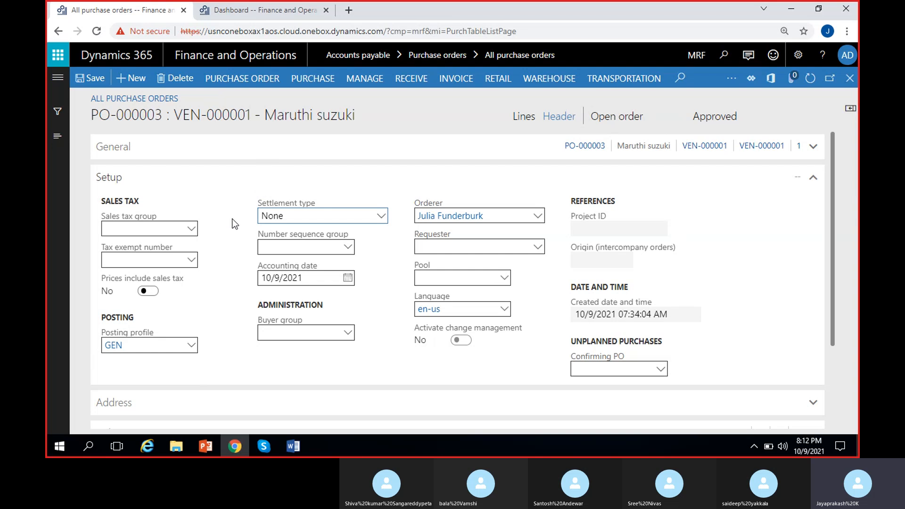
left_click(351, 252)
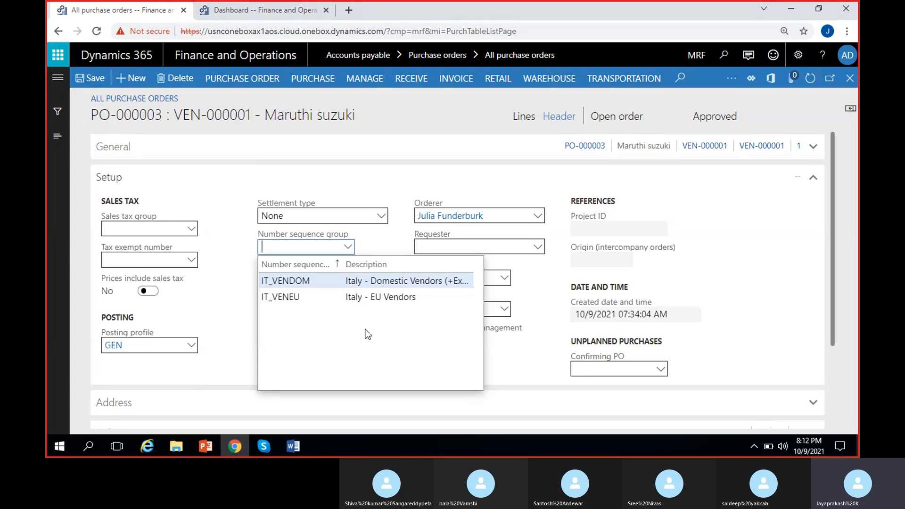
left_click(384, 249)
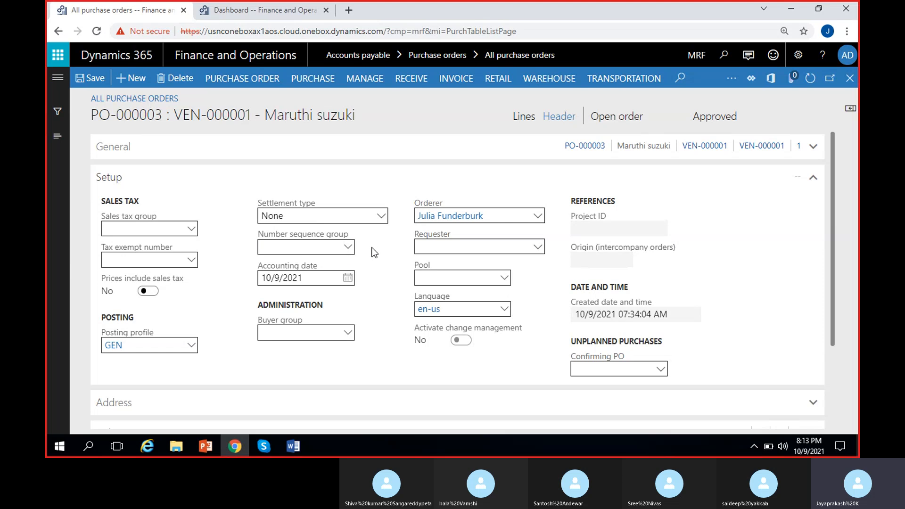
left_click(349, 249)
left_click(390, 246)
Review the worker lookups for the orderer and requester fields
left_click(538, 221)
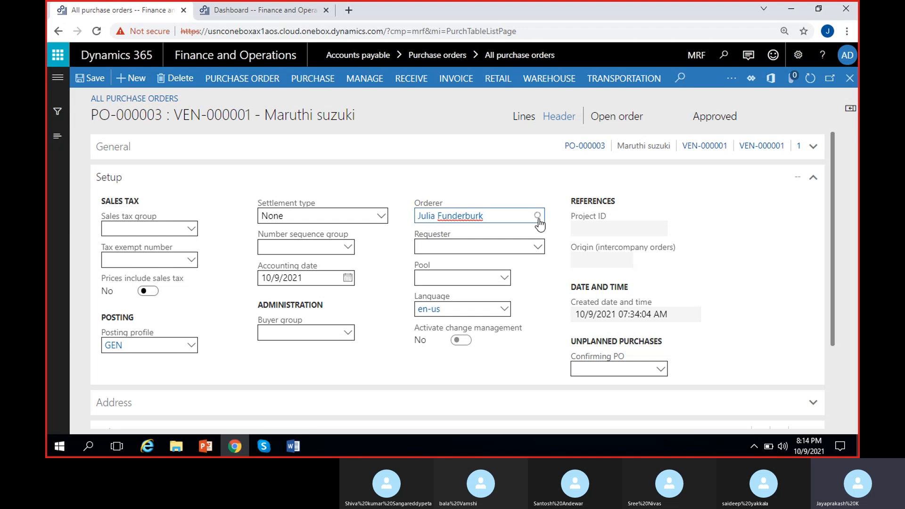
left_click(538, 218)
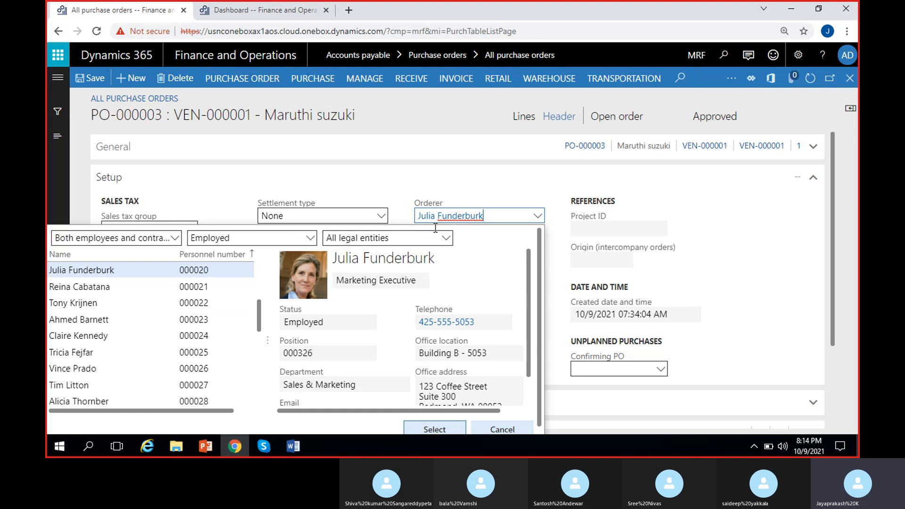
left_click(398, 212)
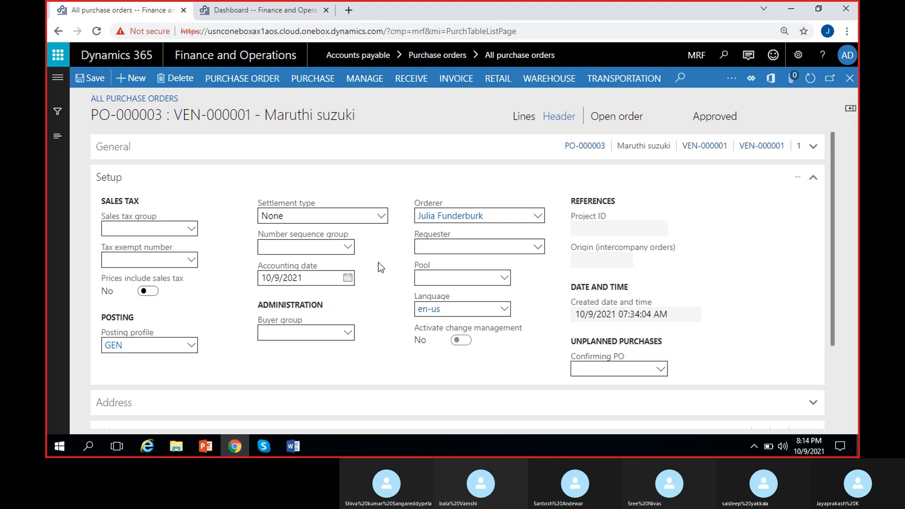
left_click(537, 248)
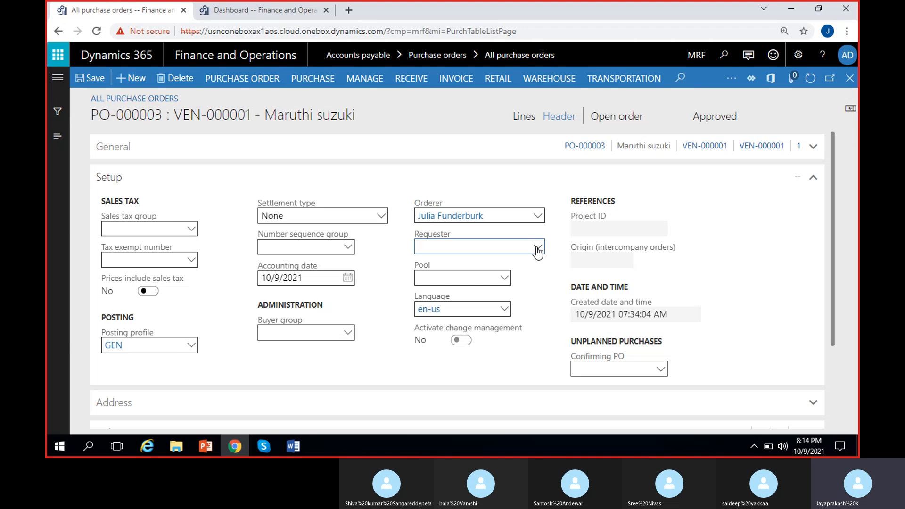
left_click(537, 247)
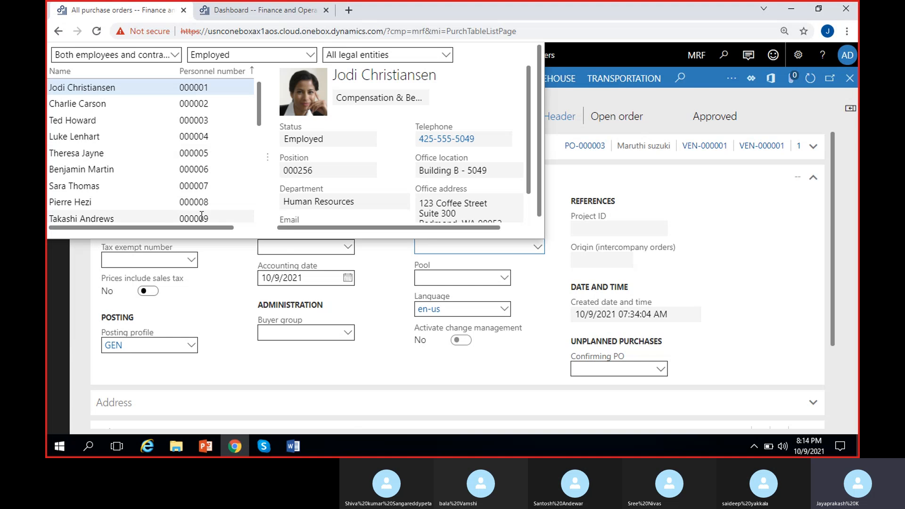
left_click(390, 274)
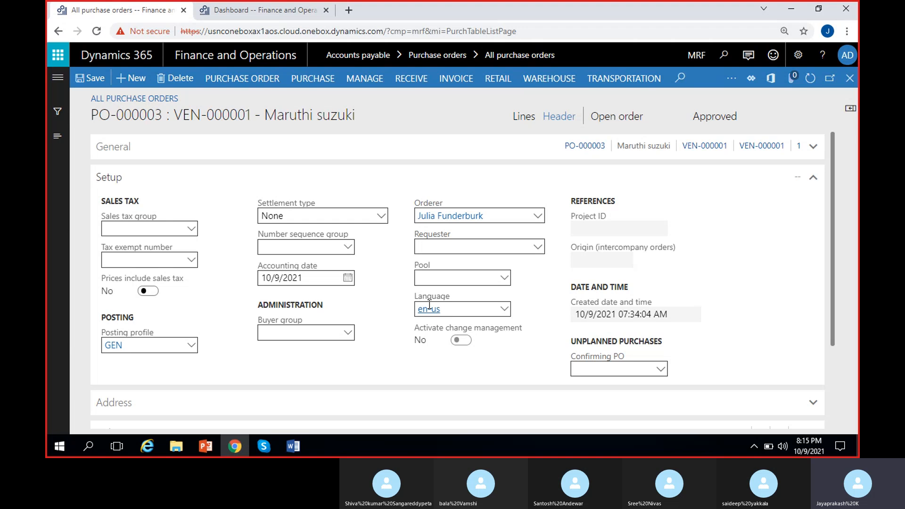
Expand the Address section of the purchase order header
mouse_move(421, 330)
scroll(380, 318, "down", 3)
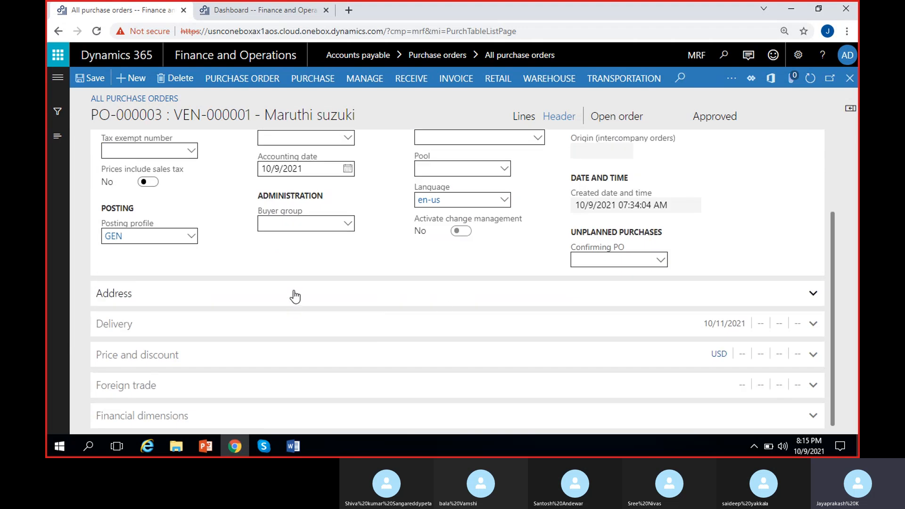
left_click(294, 296)
left_click(314, 302)
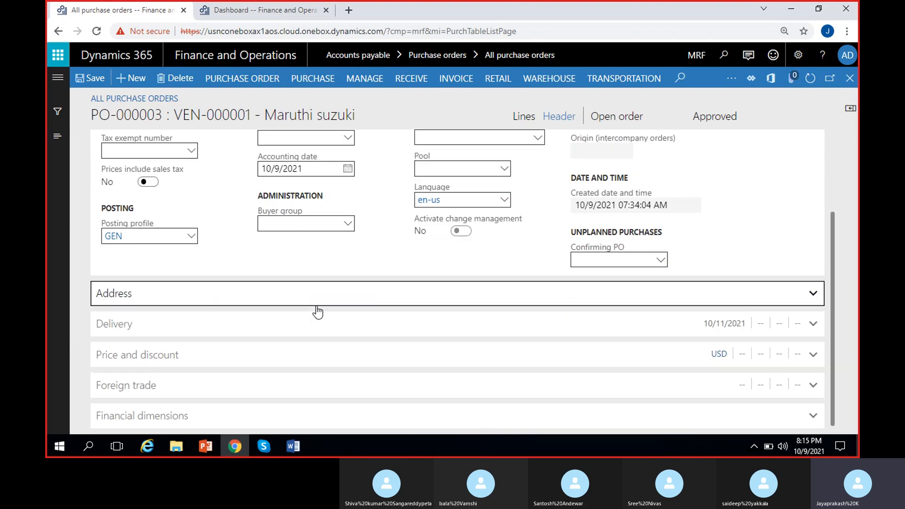
left_click(315, 300)
scroll(379, 321, "down", 3)
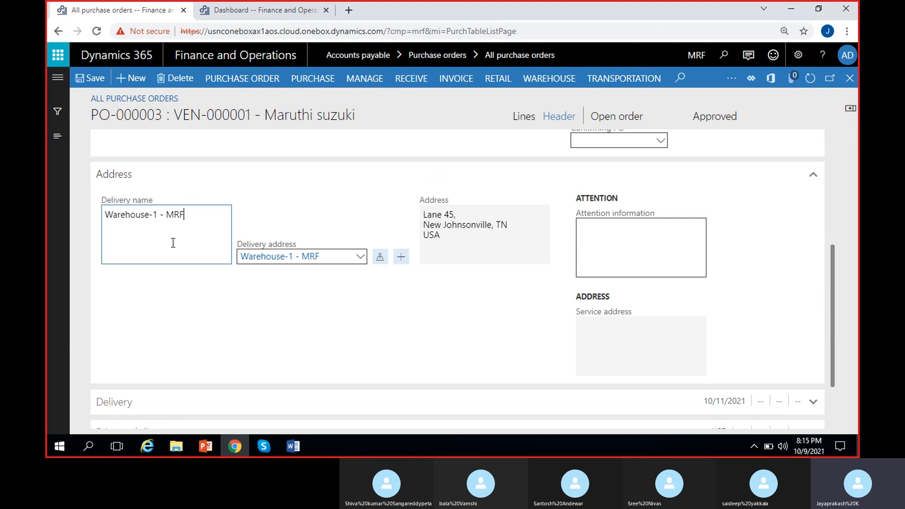
Change the delivery address to Madras Rubber Factory
left_click(192, 283)
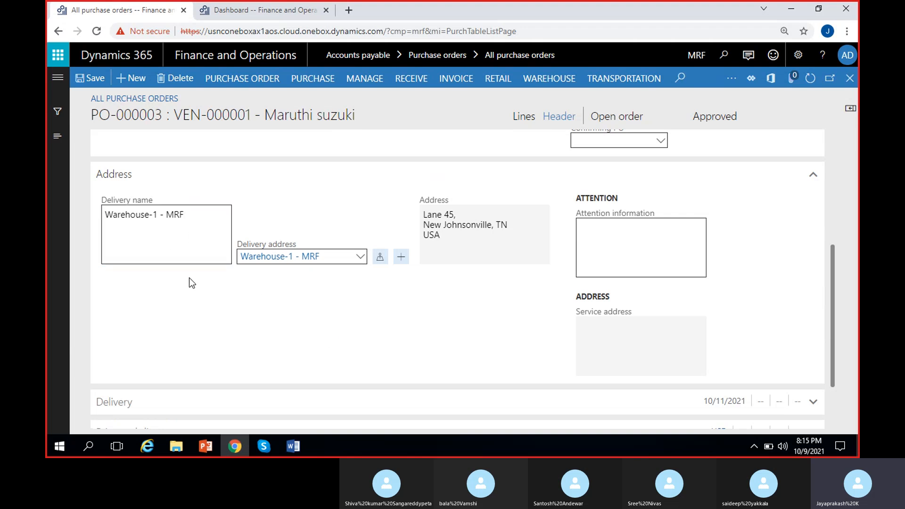
left_click(360, 257)
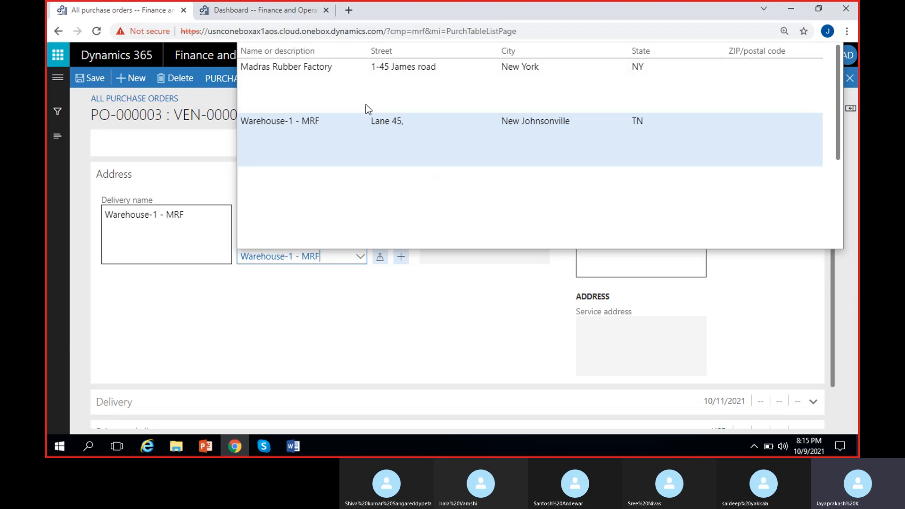
left_click(393, 81)
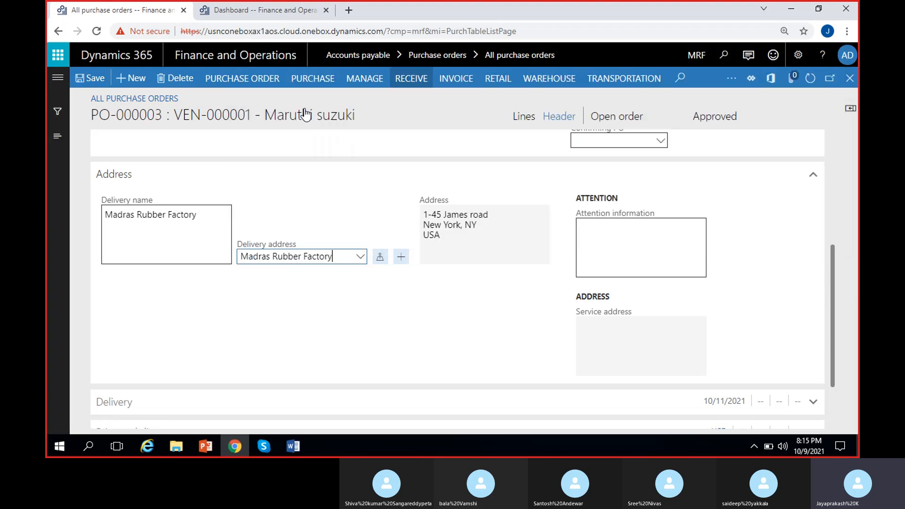
left_click(203, 296)
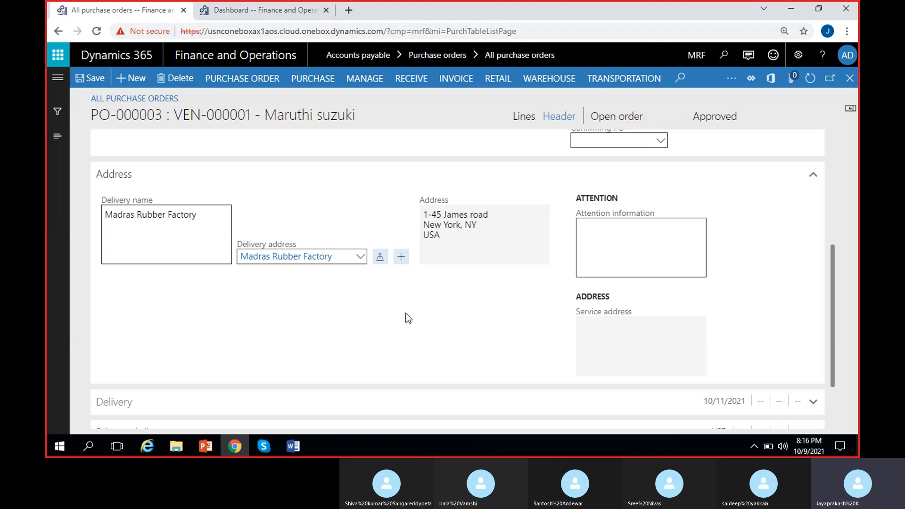
Set the delivery address back to Warehouse-1 - MRF and check the attention information field
left_click(361, 257)
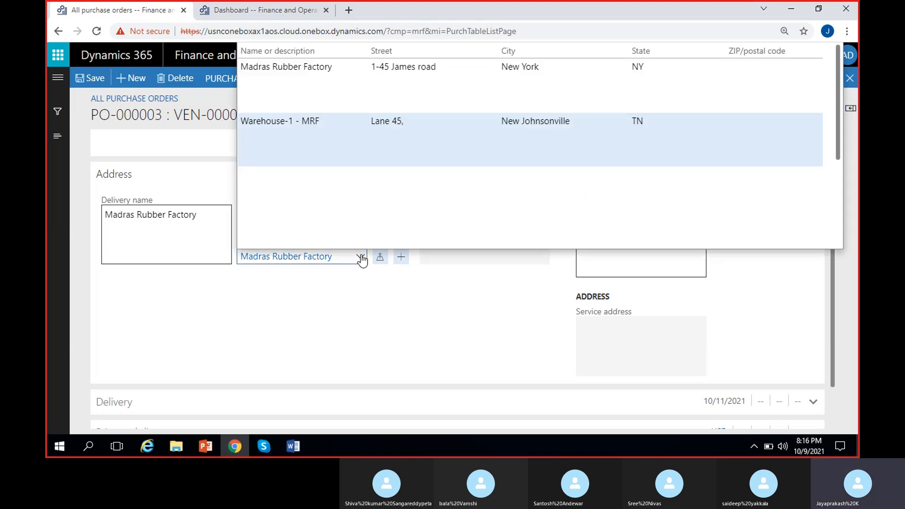
left_click(343, 126)
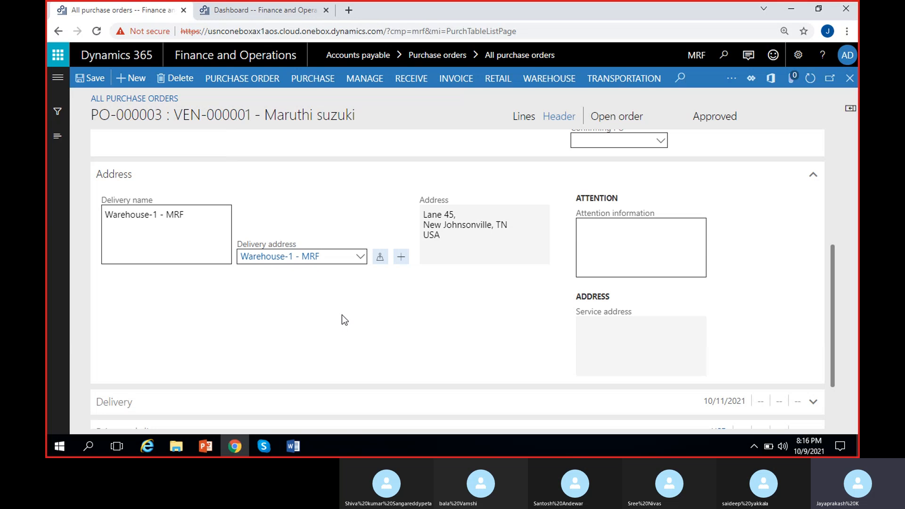
scroll(342, 317, "up", 1)
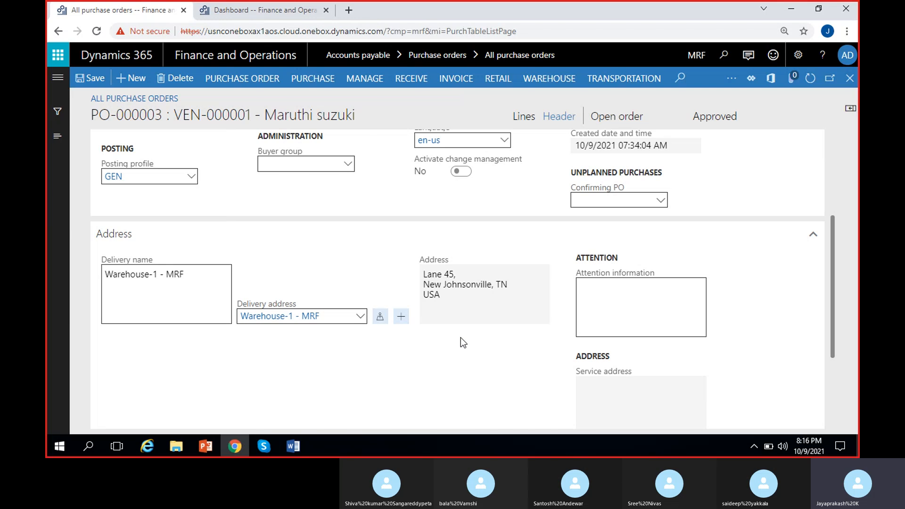
scroll(459, 337, "down", 1)
left_click(631, 238)
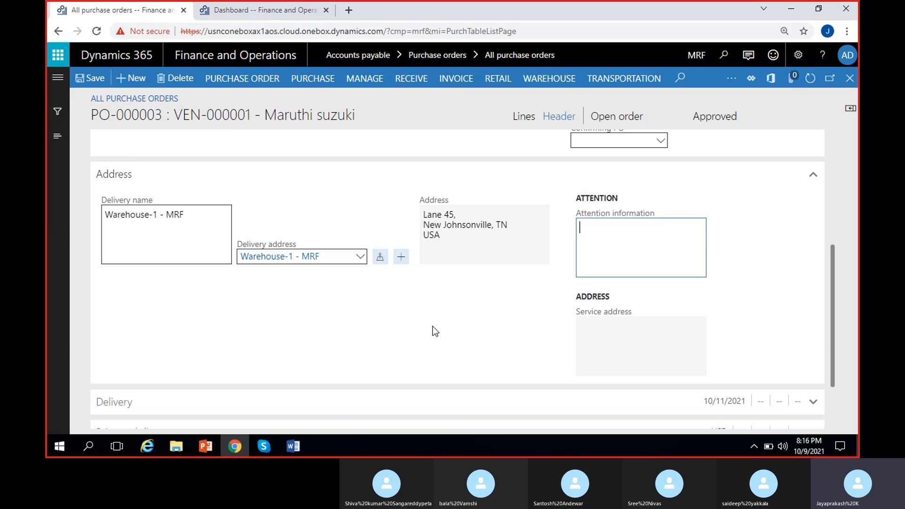
left_click(736, 295)
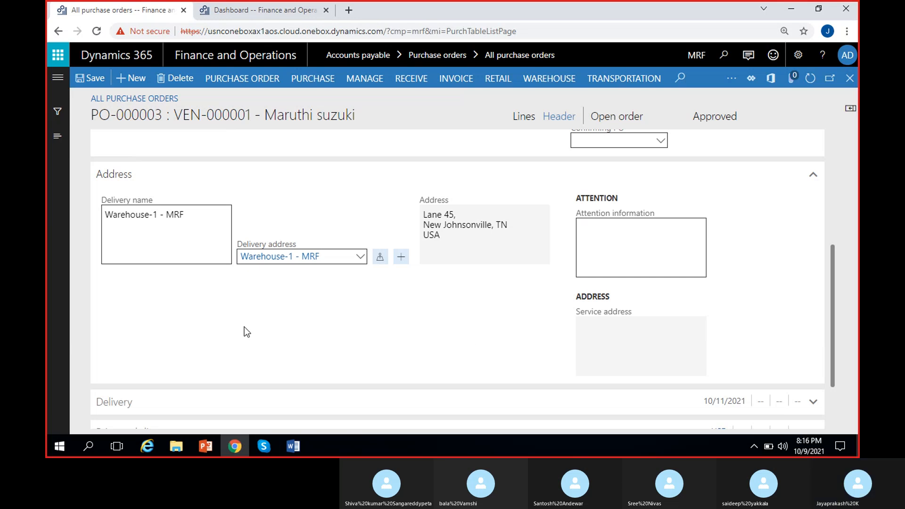
Collapse the Address section and expand the Delivery section
left_click(155, 182)
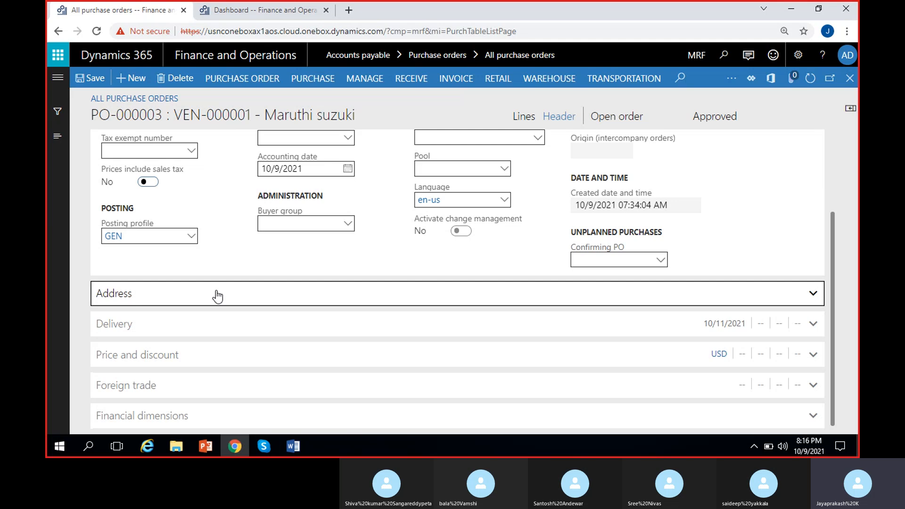
left_click(192, 325)
scroll(253, 293, "up", 2)
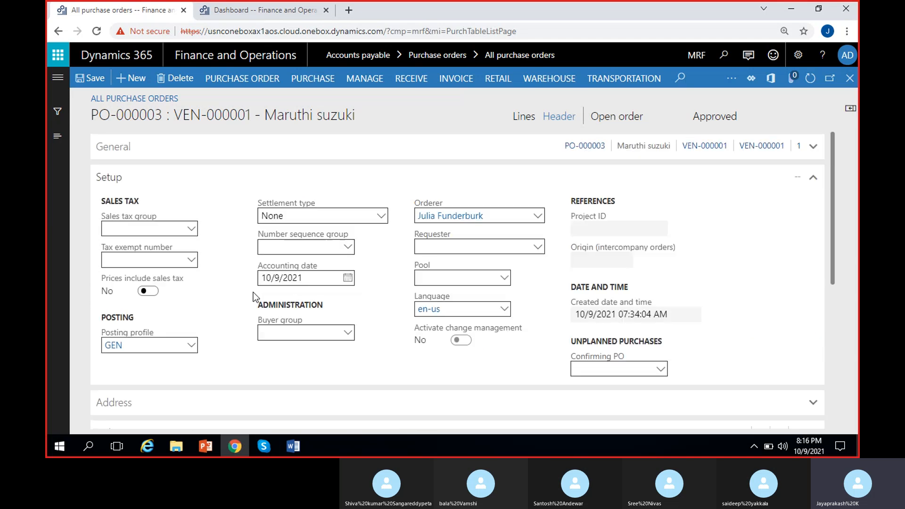
left_click(162, 173)
scroll(215, 253, "down", 1)
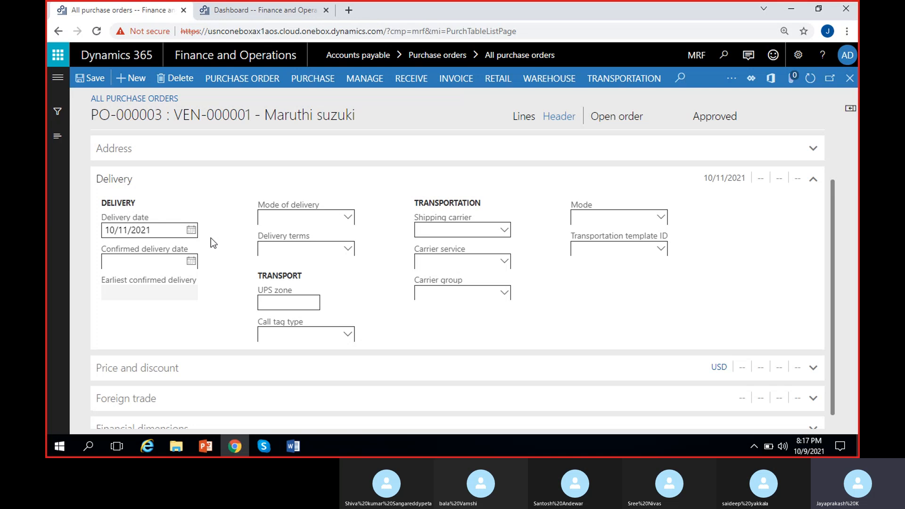
Review the confirmed delivery date calendar and the mode of delivery and delivery terms options
left_click(192, 261)
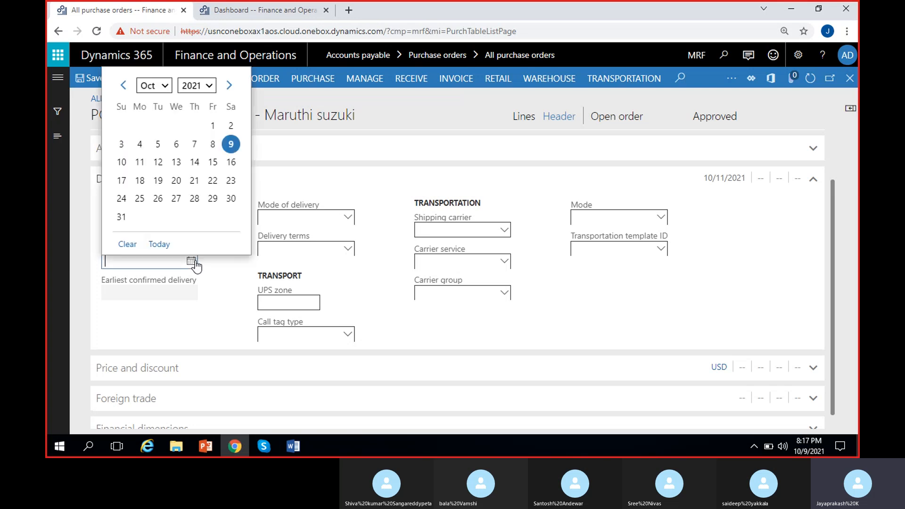
left_click(223, 267)
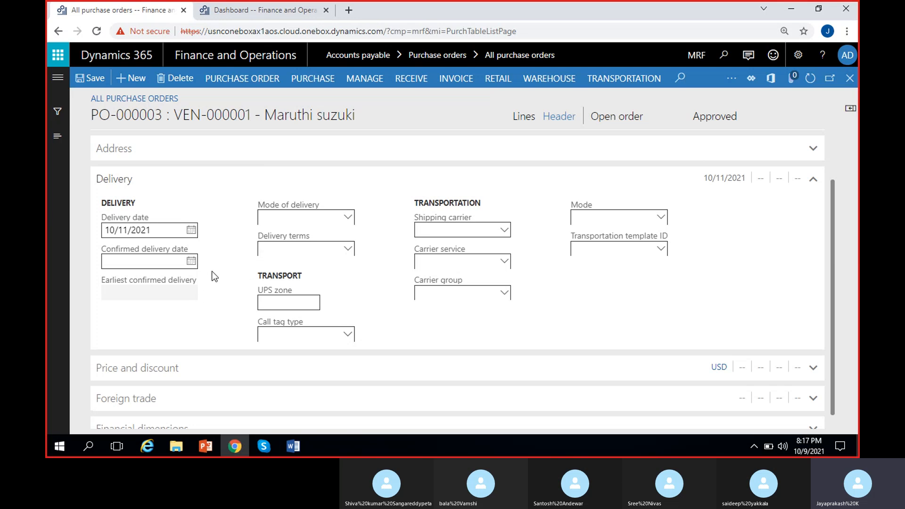
left_click(349, 217)
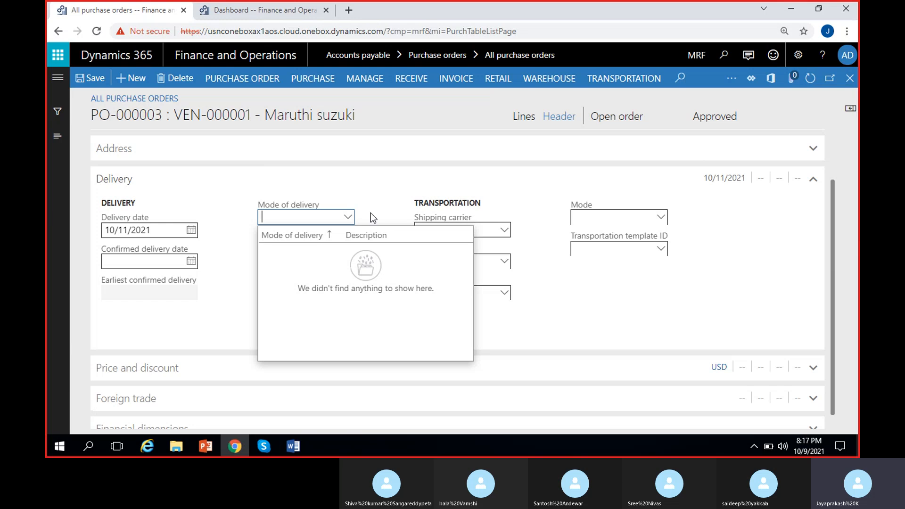
left_click(371, 215)
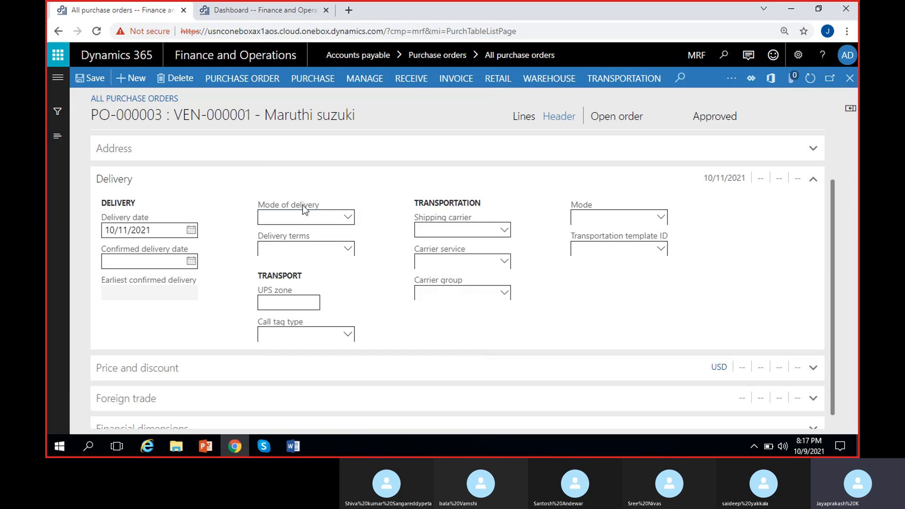
left_click(349, 248)
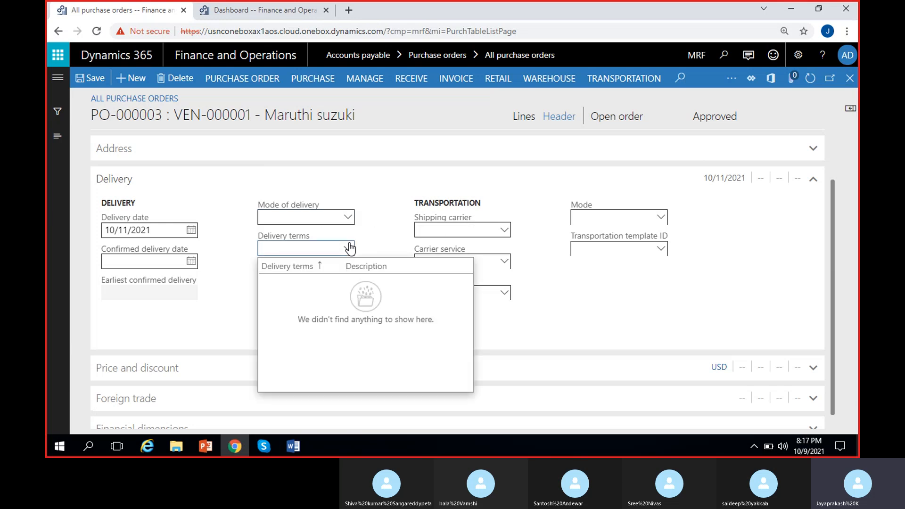
left_click(383, 245)
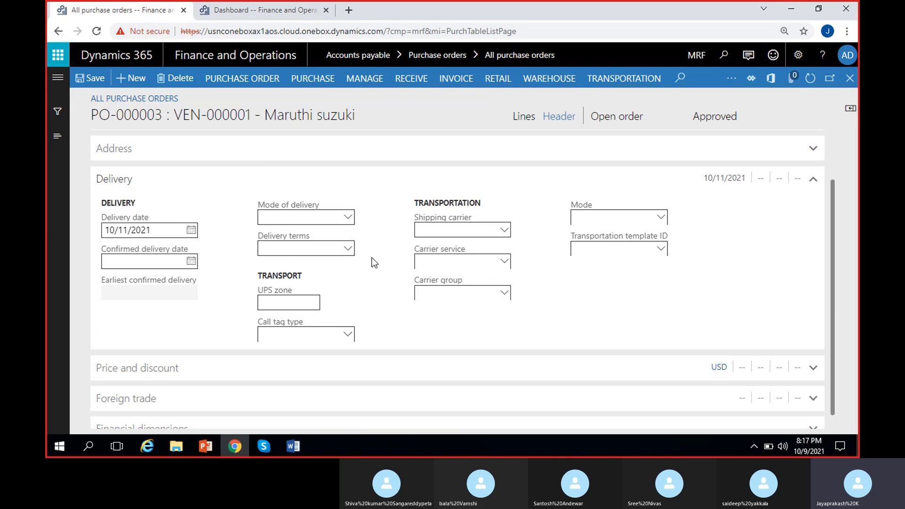
scroll(374, 263, "down", 1)
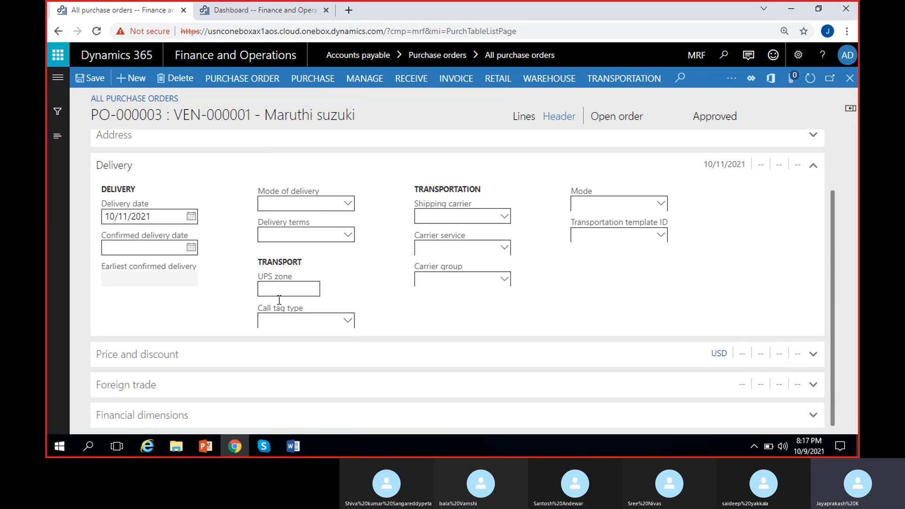
Expand the Price and discount section and set the terms of payment to Net15days
left_click(188, 354)
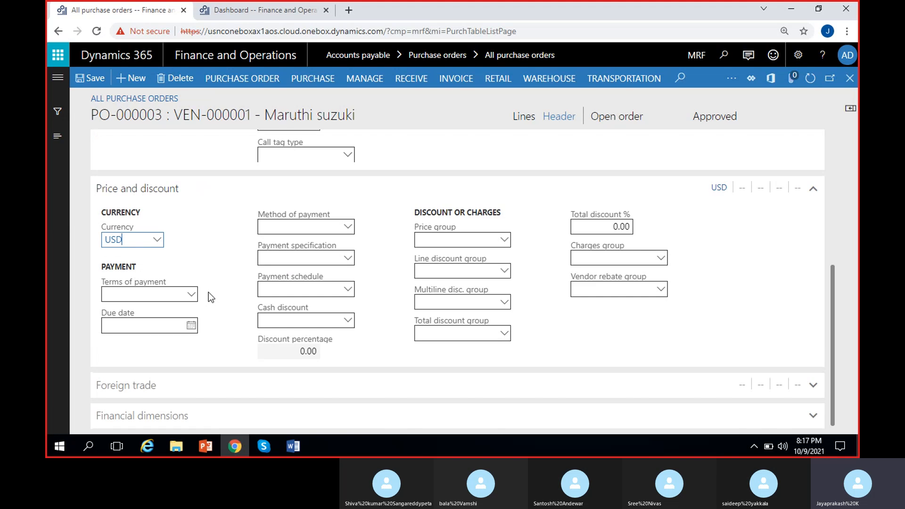
left_click(209, 289)
left_click(193, 296)
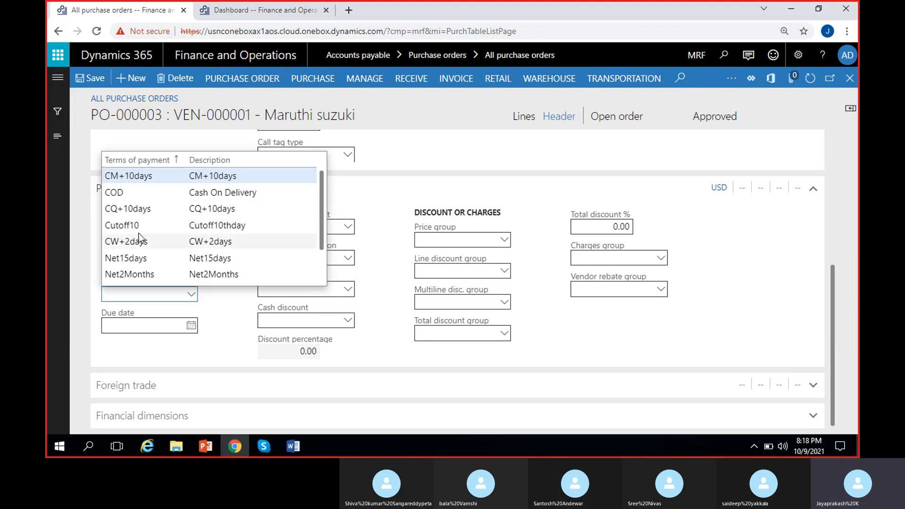
left_click(156, 260)
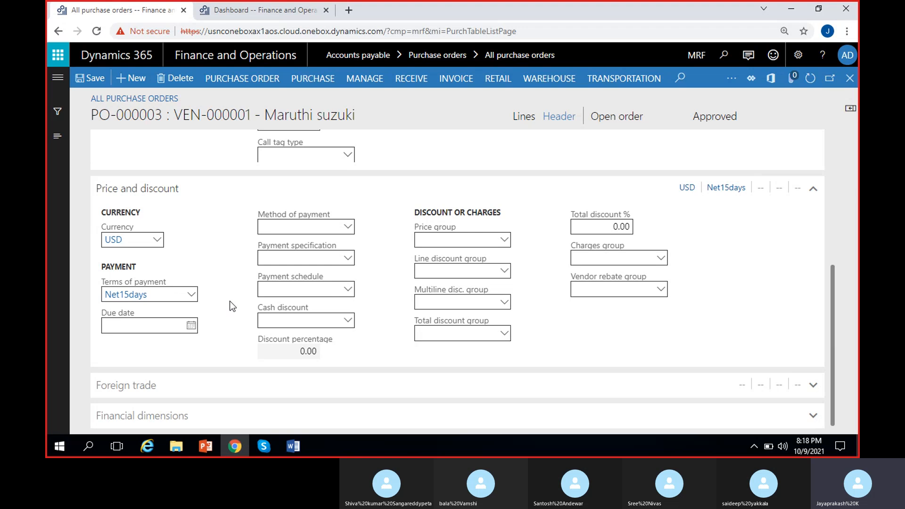
Set the method of payment to Check
left_click(350, 228)
left_click(348, 228)
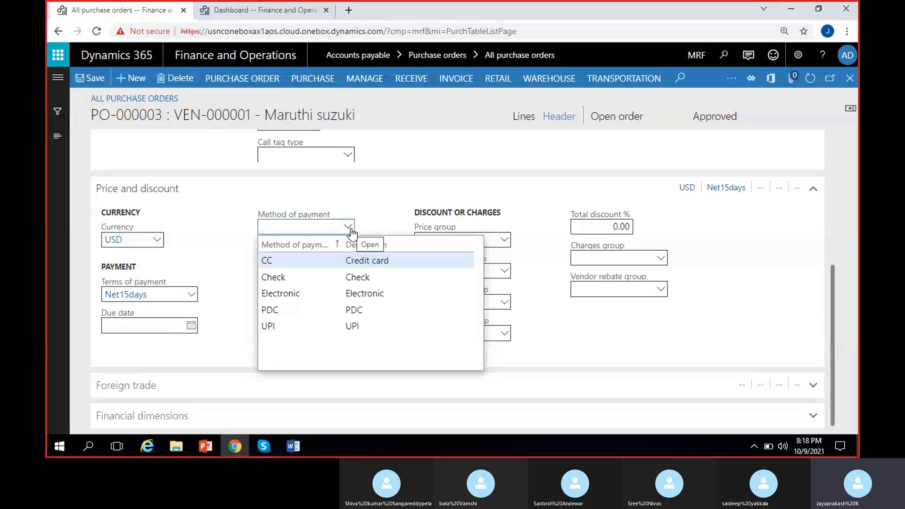
left_click(277, 277)
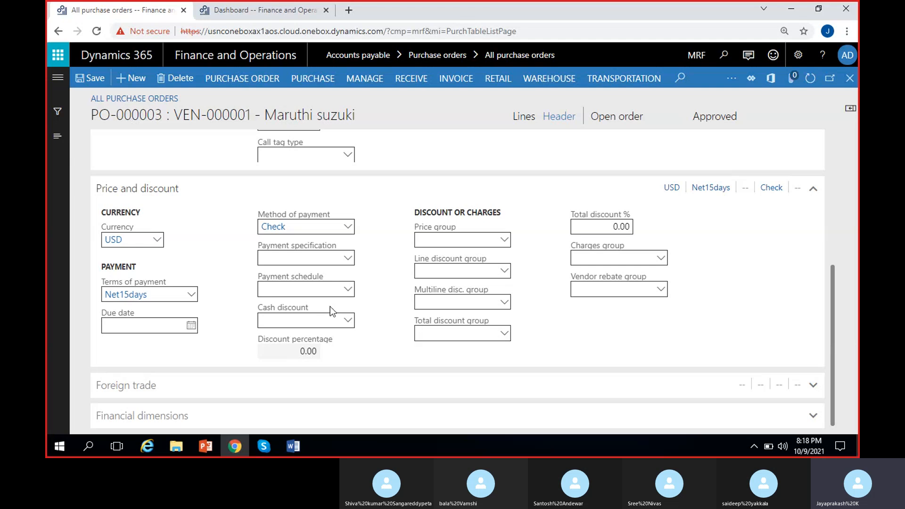
Review the payment schedule and cash discount options
left_click(348, 292)
left_click(397, 267)
left_click(348, 324)
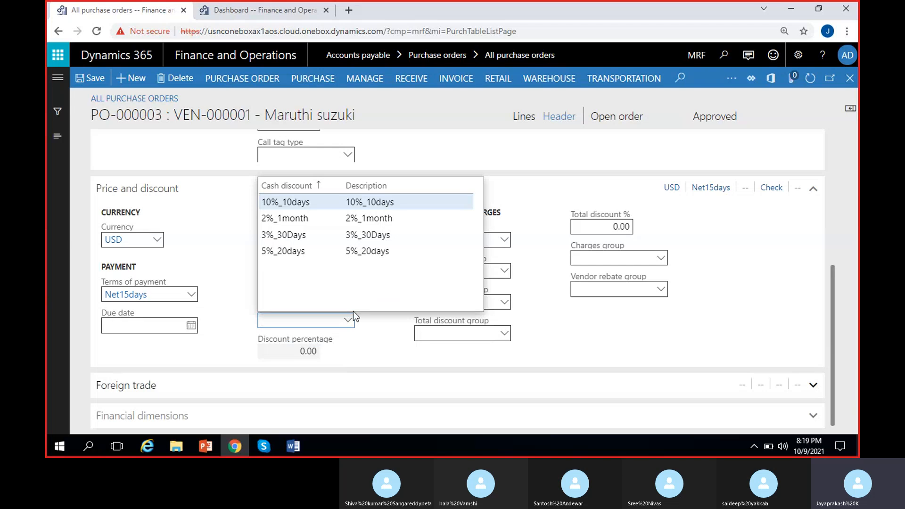
left_click(381, 325)
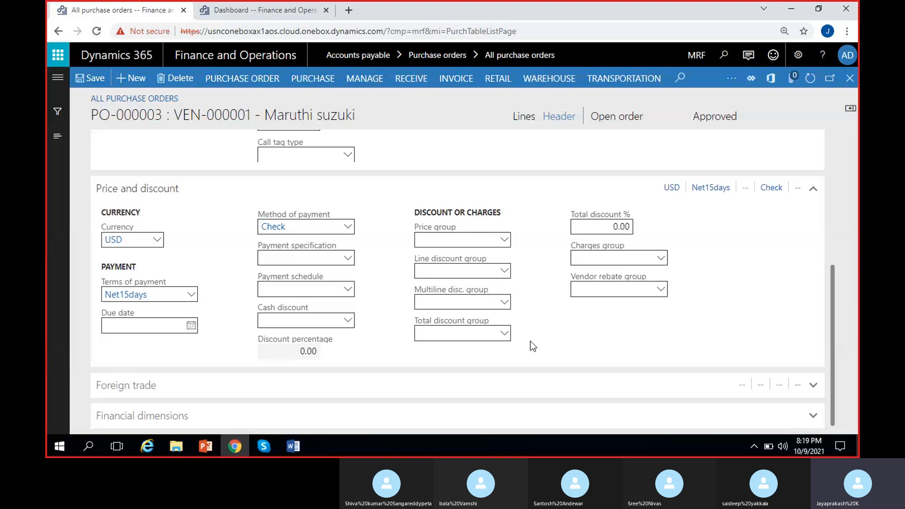
Collapse the Price and discount section and review the Foreign trade fields and their options
left_click(185, 198)
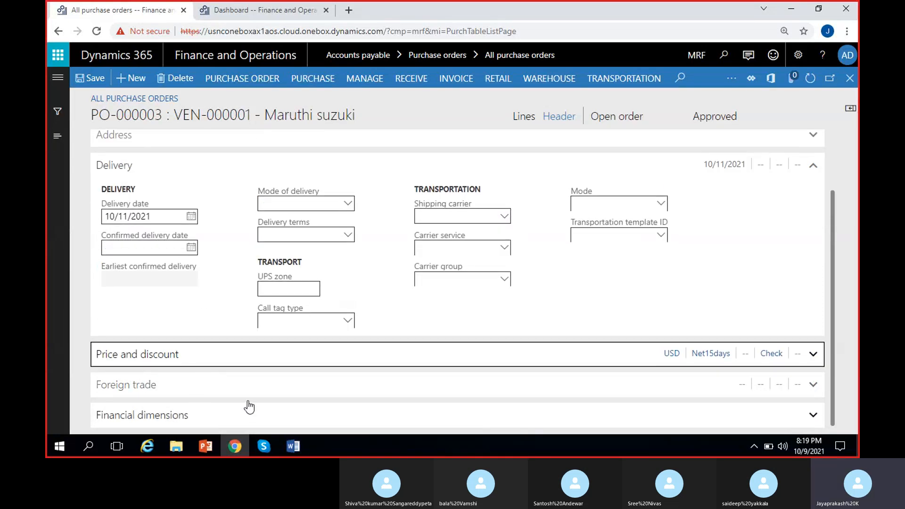
left_click(202, 394)
scroll(214, 389, "down", 1)
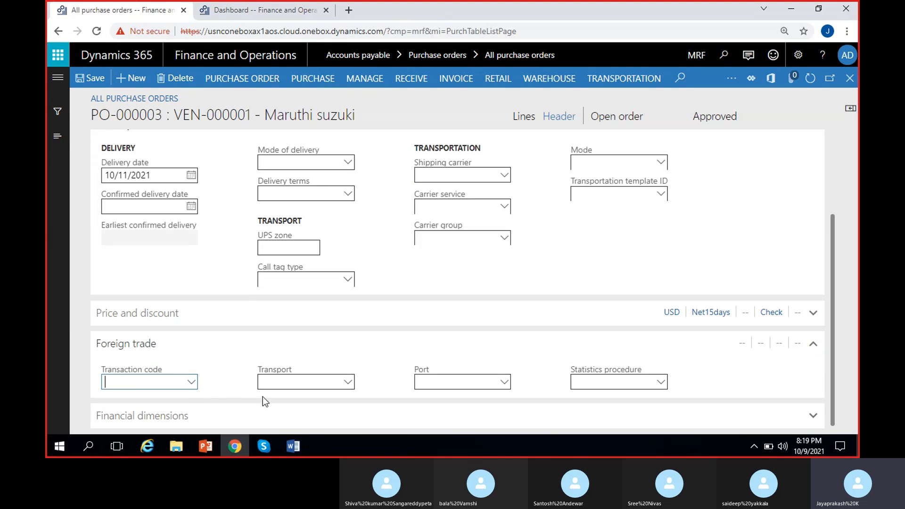
left_click(190, 381)
left_click(509, 381)
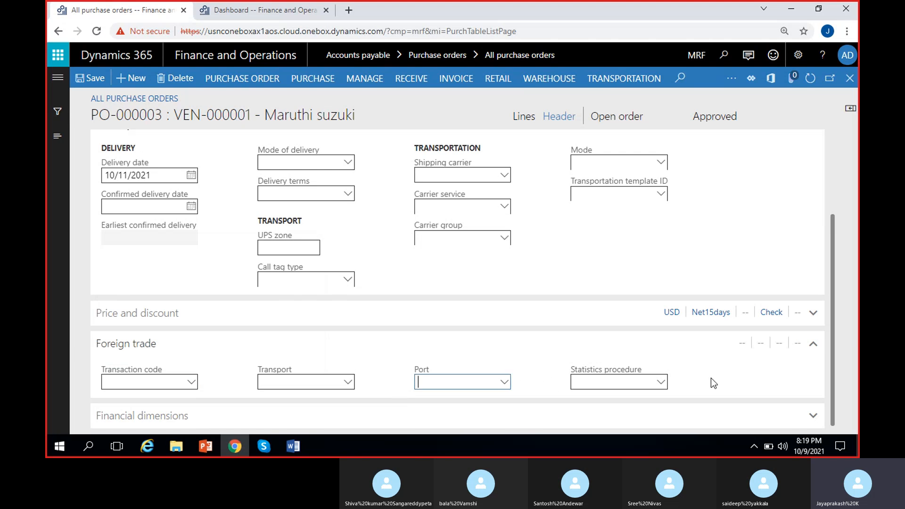
left_click(666, 384)
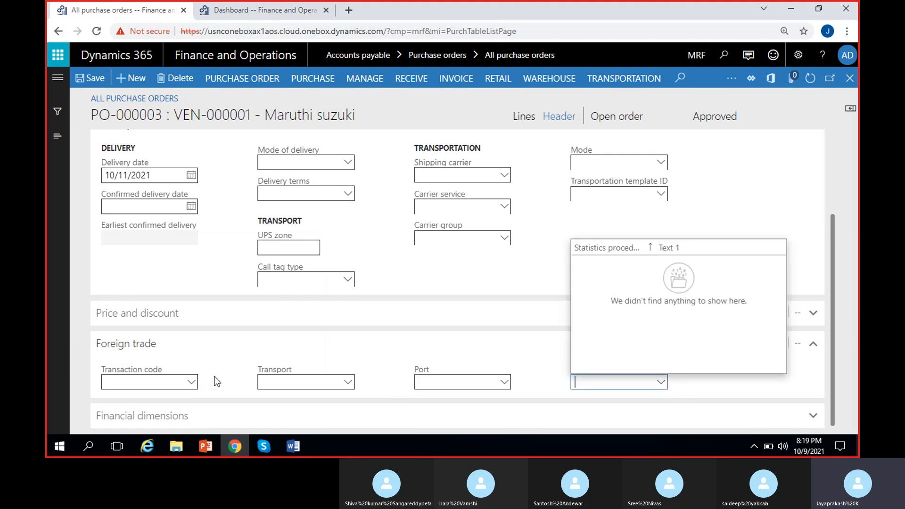
left_click(185, 372)
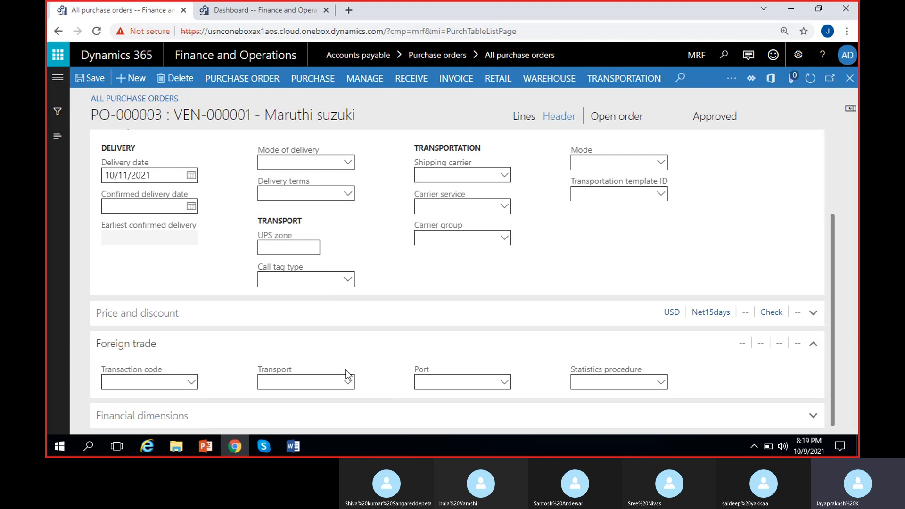
mouse_move(345, 370)
Expand Financial dimensions and set Customers to 900 and MRF_Costcenter to CC/1
left_click(194, 414)
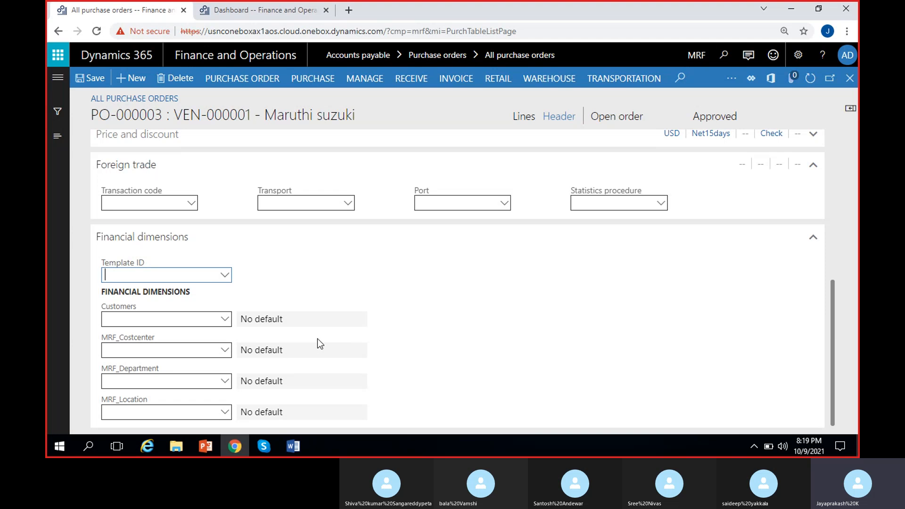
left_click(229, 322)
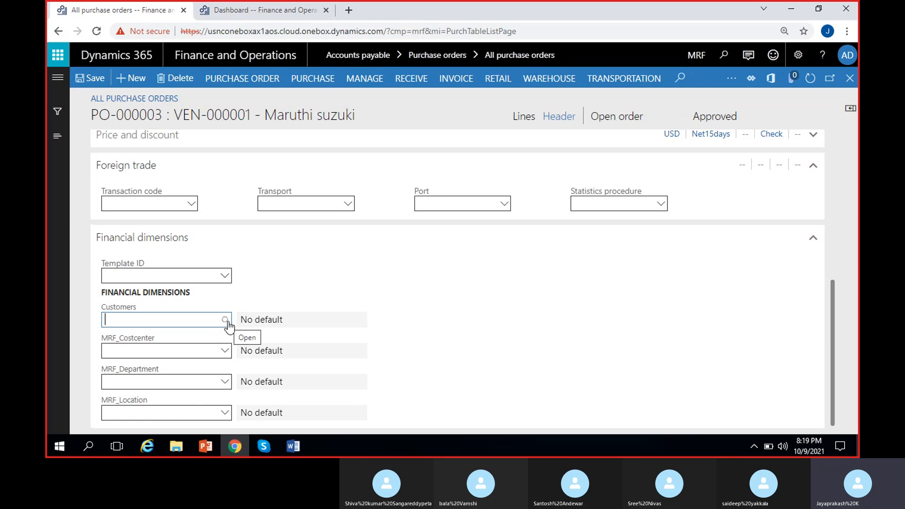
left_click(228, 323)
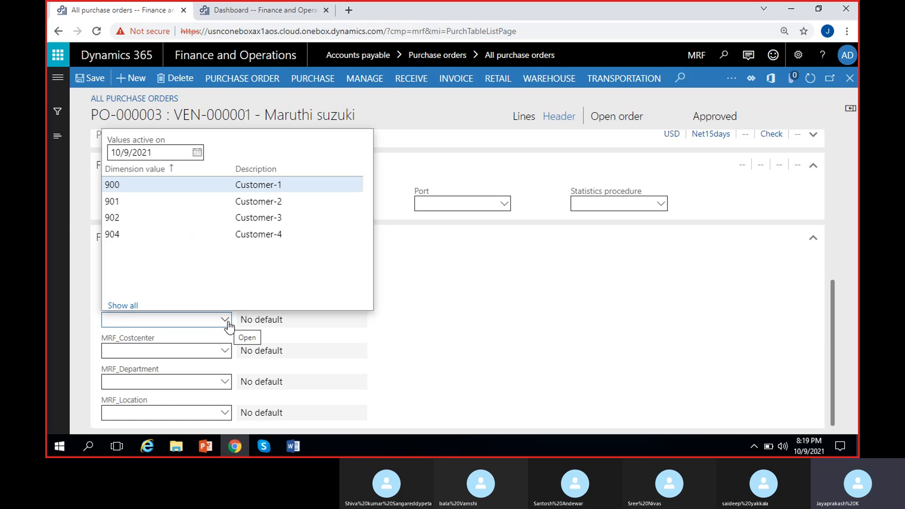
left_click(172, 186)
left_click(229, 351)
left_click(225, 350)
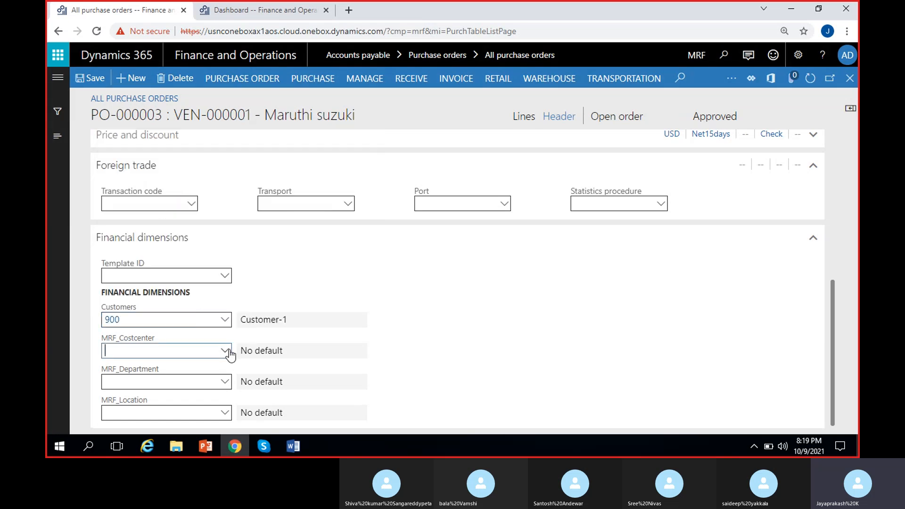
left_click(184, 216)
Set the MRF_Department dimension to 200 and MRF_Location to 100
left_click(224, 383)
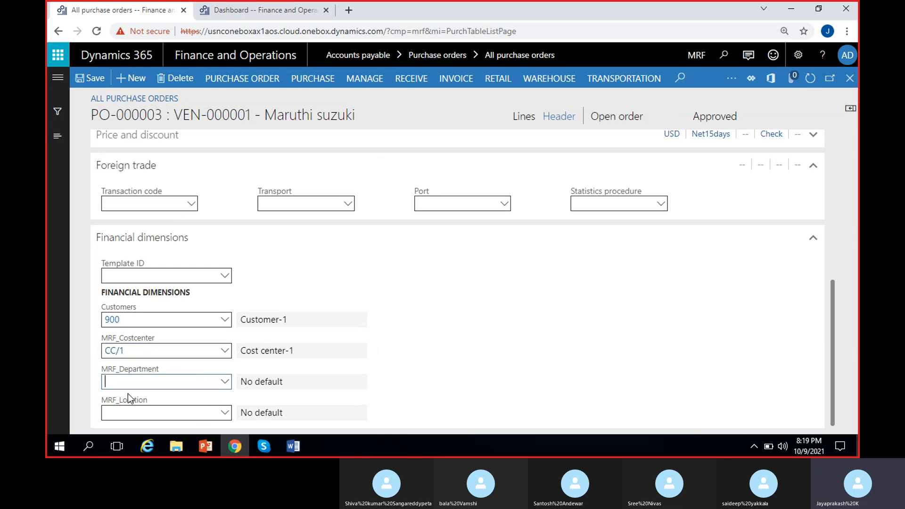
left_click(224, 381)
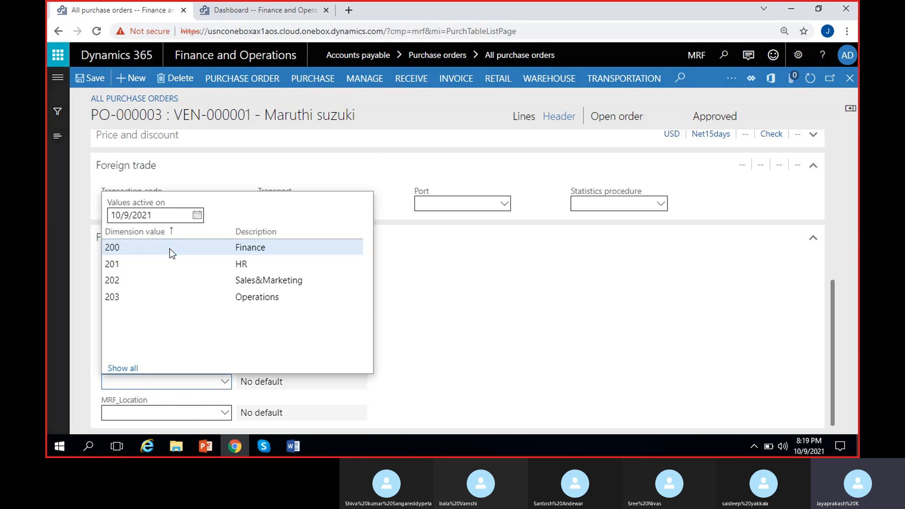
left_click(171, 249)
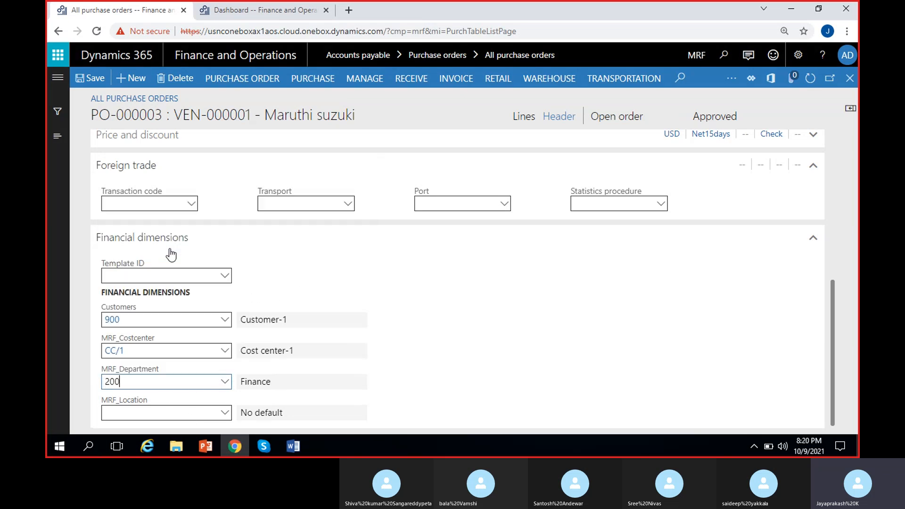
left_click(226, 413)
left_click(228, 414)
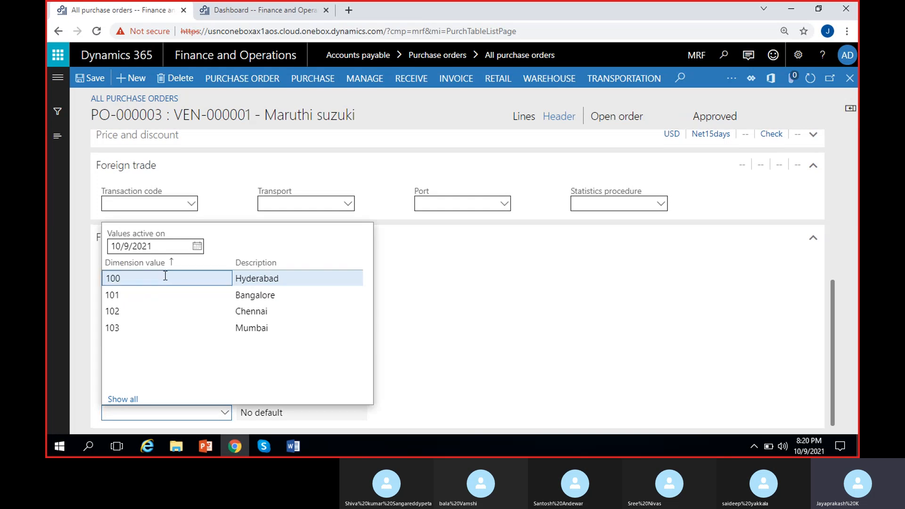
left_click(168, 278)
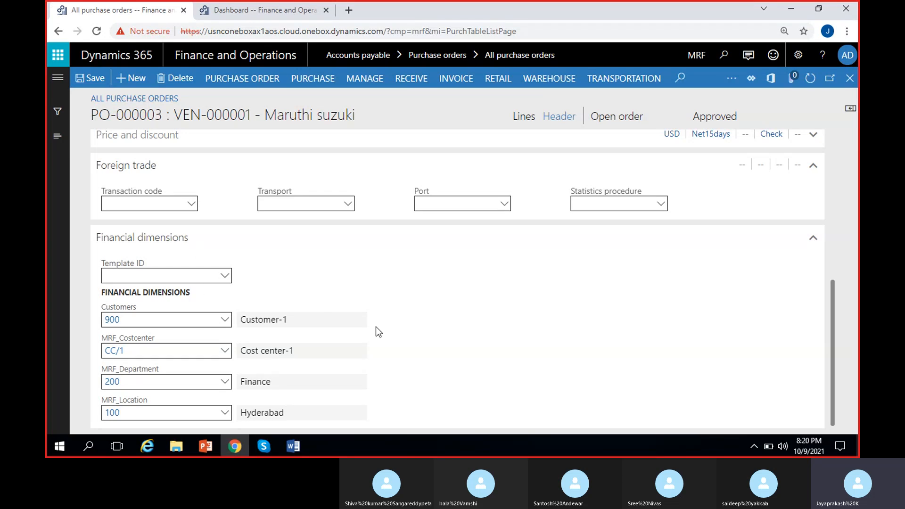
Switch to the Lines view, turning on Update Dimension for the order lines and confirming
left_click(523, 119)
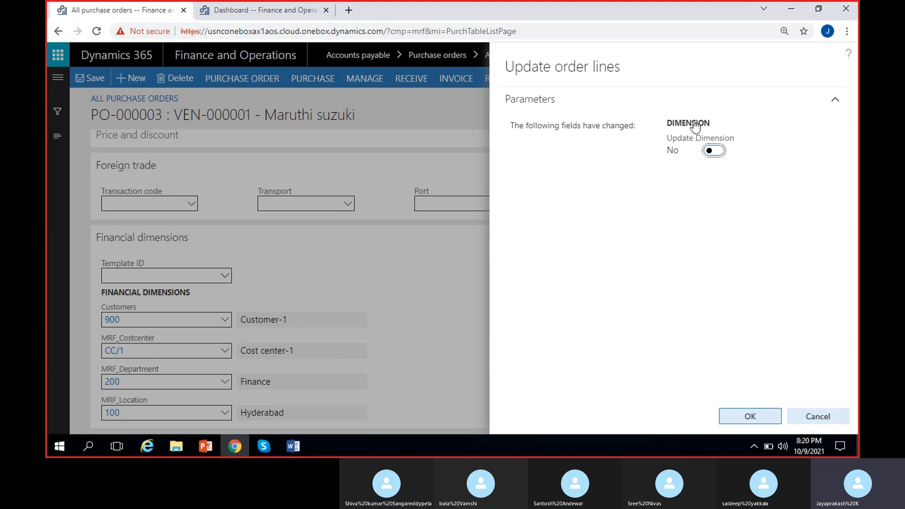
left_click(712, 150)
left_click(747, 417)
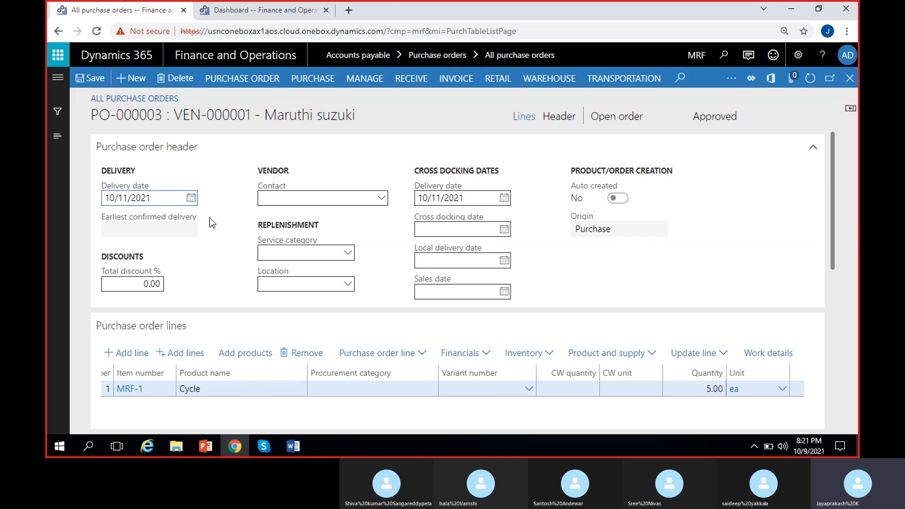
Review the header's vendor contact field and scroll through the purchase order line columns
left_click(381, 199)
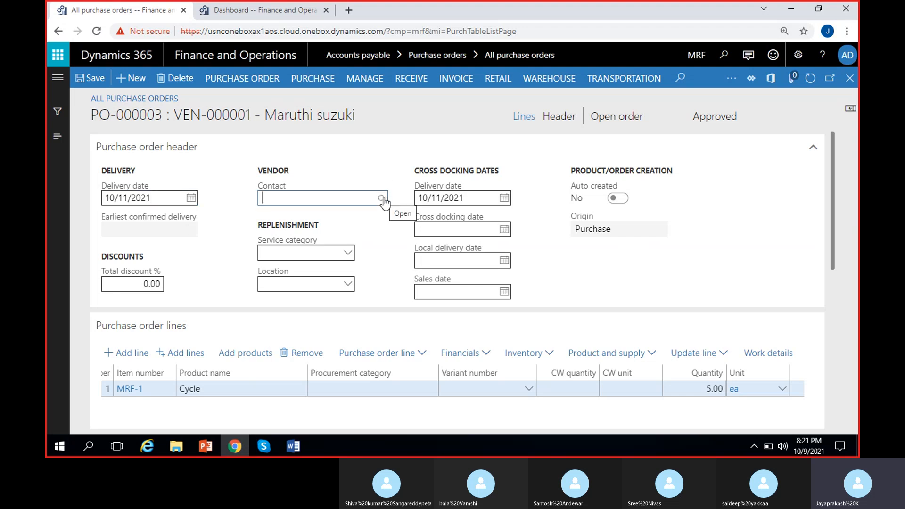
left_click(382, 199)
left_click(251, 202)
left_click(706, 152)
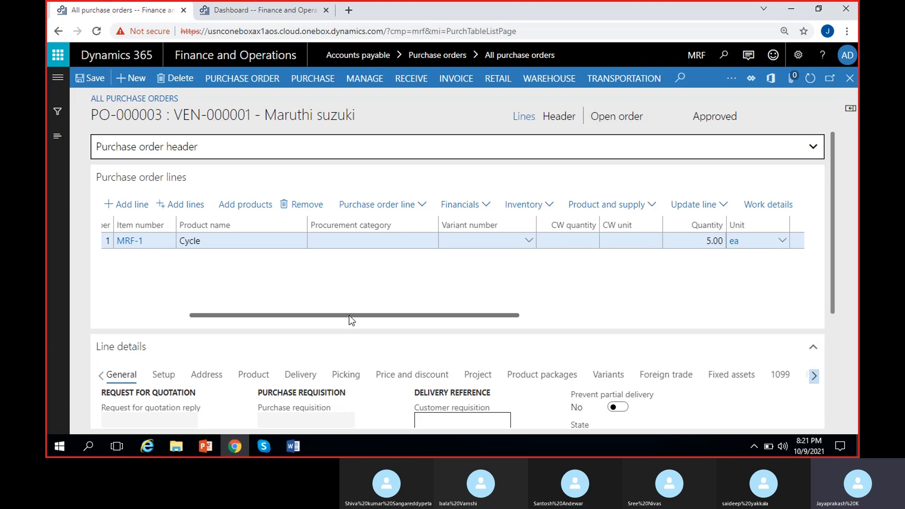
left_click_drag(348, 315, 180, 313)
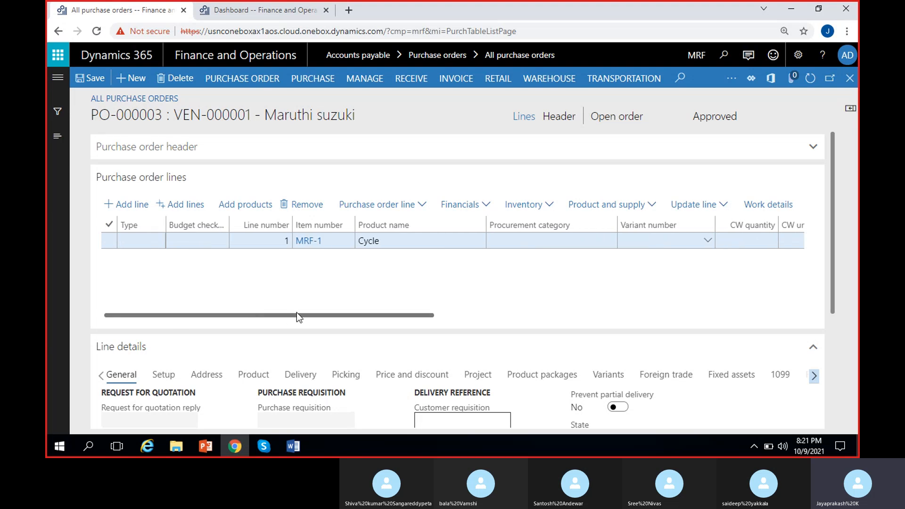
scroll(318, 315, "right", 1)
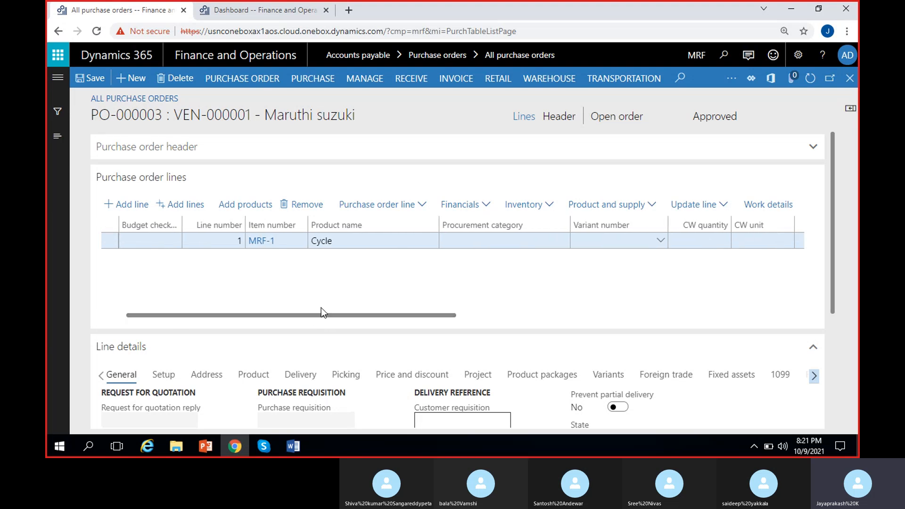
scroll(325, 319, "right", 3)
scroll(461, 323, "left", 2)
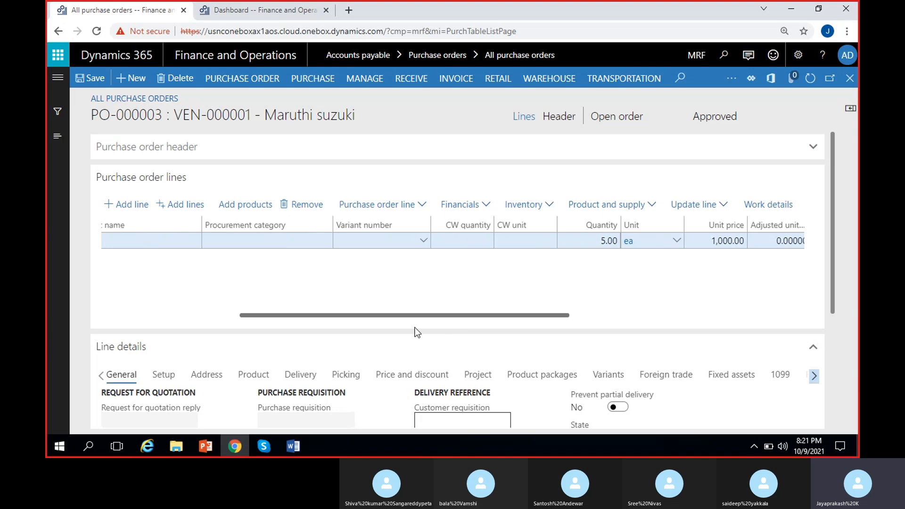
left_click_drag(339, 318, 173, 313)
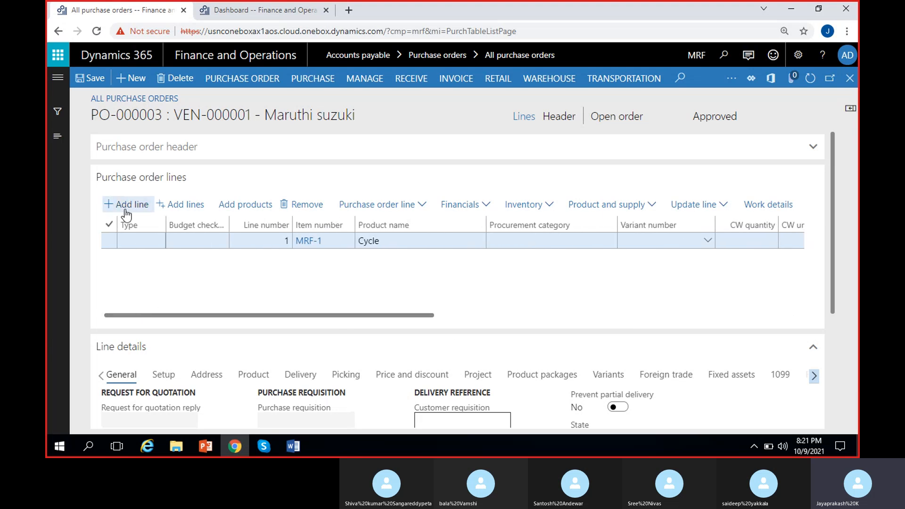
Start adding lines and set the Item number criteria to MRF-1 in the inquiry
left_click(181, 208)
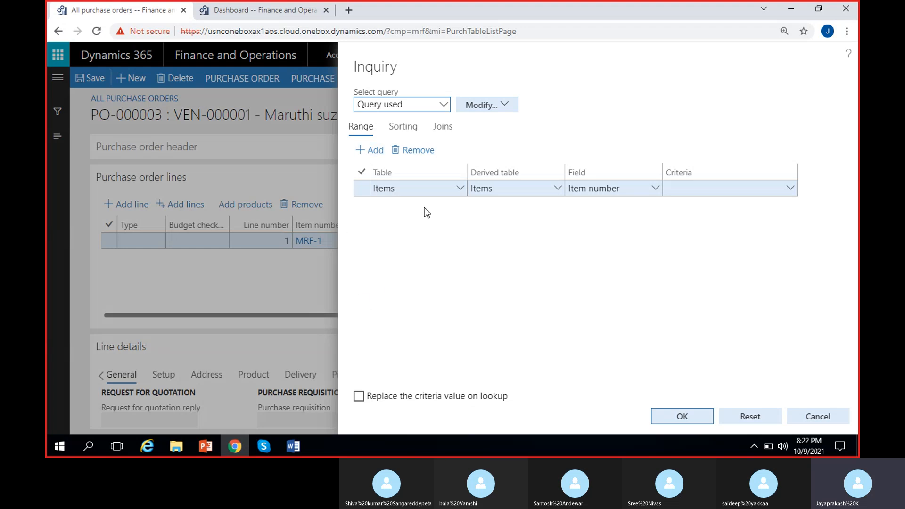
left_click(787, 190)
left_click(789, 189)
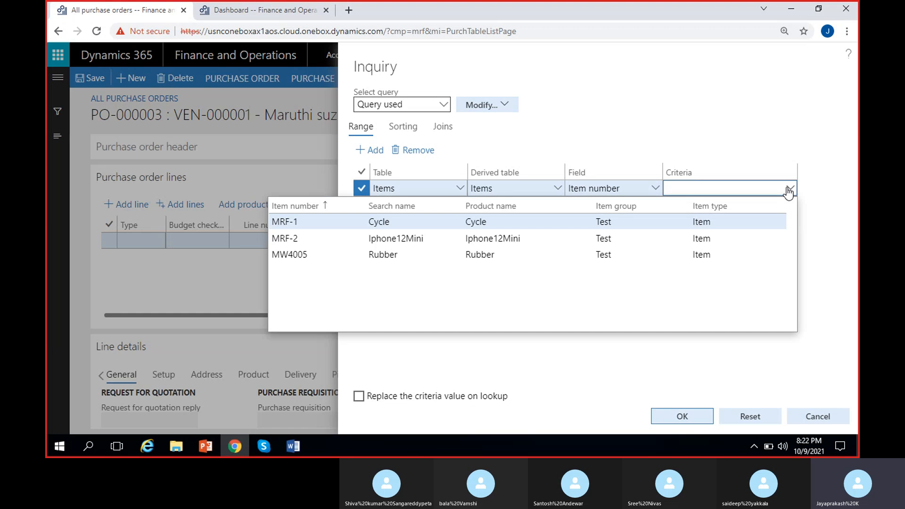
left_click(472, 220)
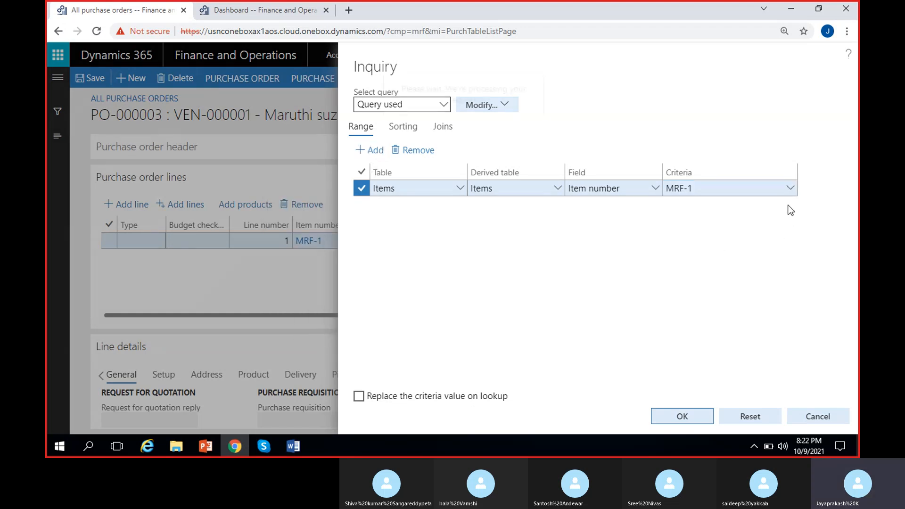
Add another Item number range selecting the Rubber item and confirm the inquiry
left_click(787, 188)
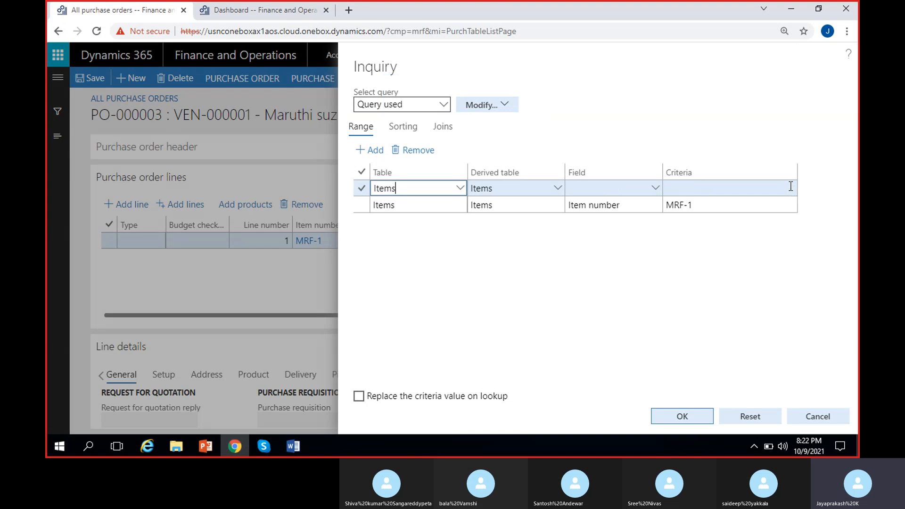
left_click(655, 188)
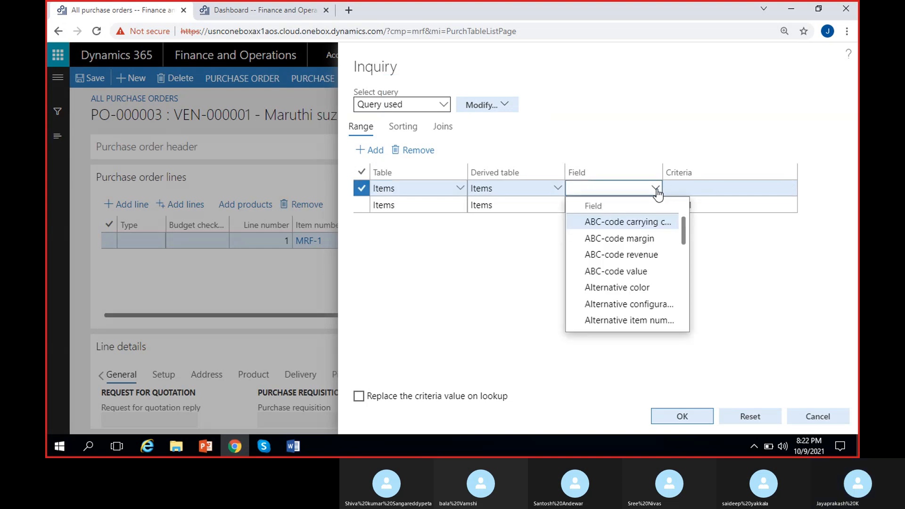
type("item")
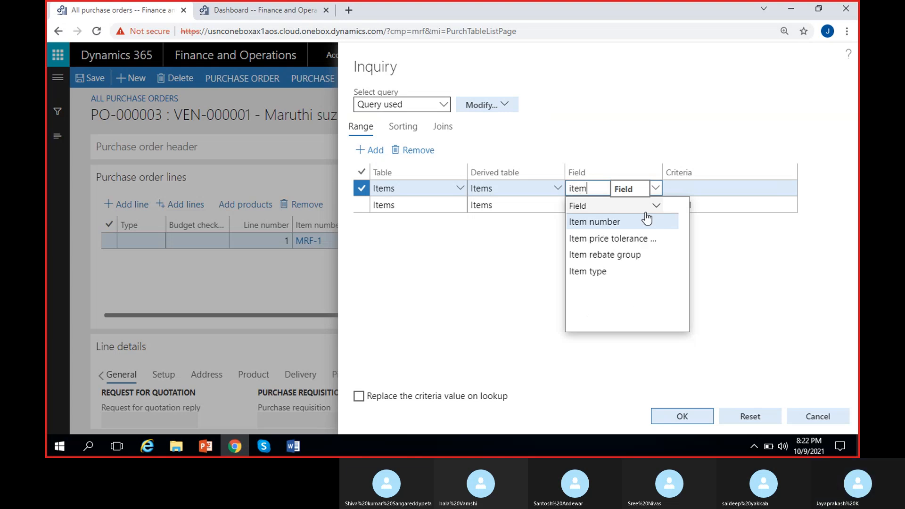
left_click(627, 222)
left_click(787, 192)
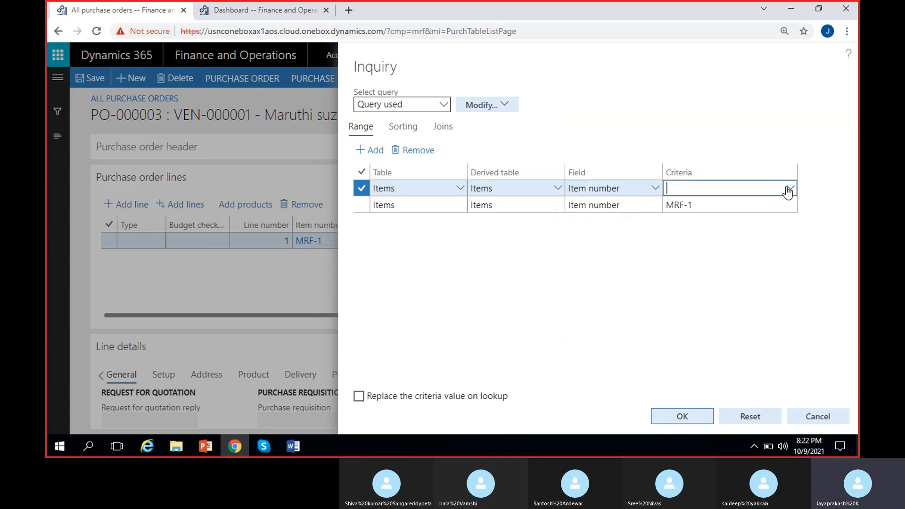
left_click(788, 189)
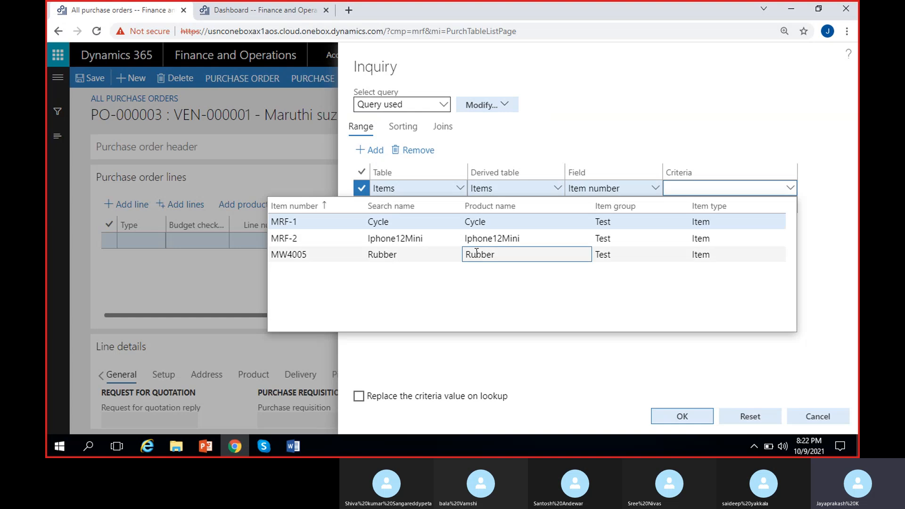
left_click(475, 252)
left_click(681, 417)
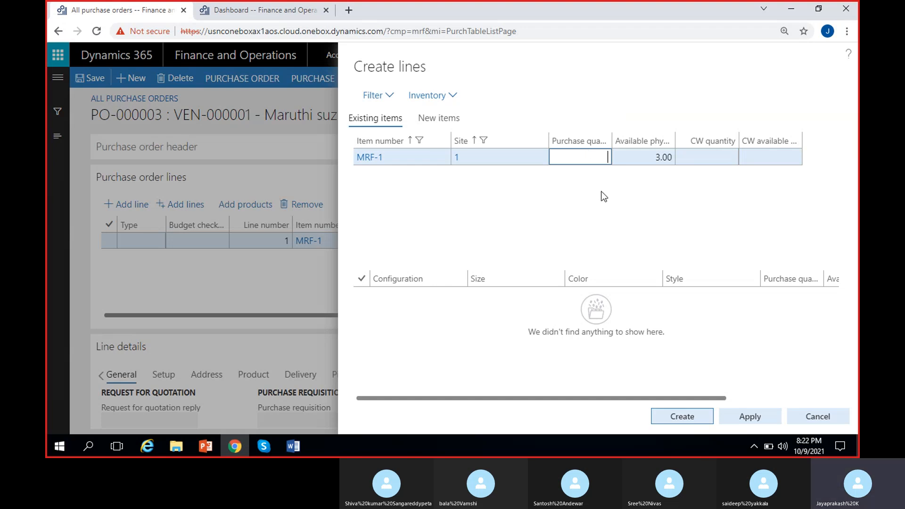
Set the purchase quantity for MRF-1 to 1.00 and create the new order line
type("1.00")
left_click(690, 418)
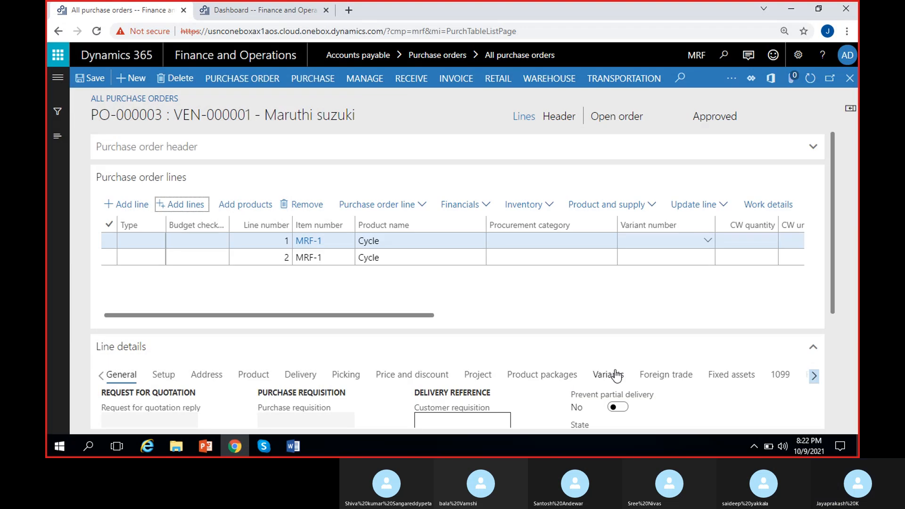
left_click(442, 282)
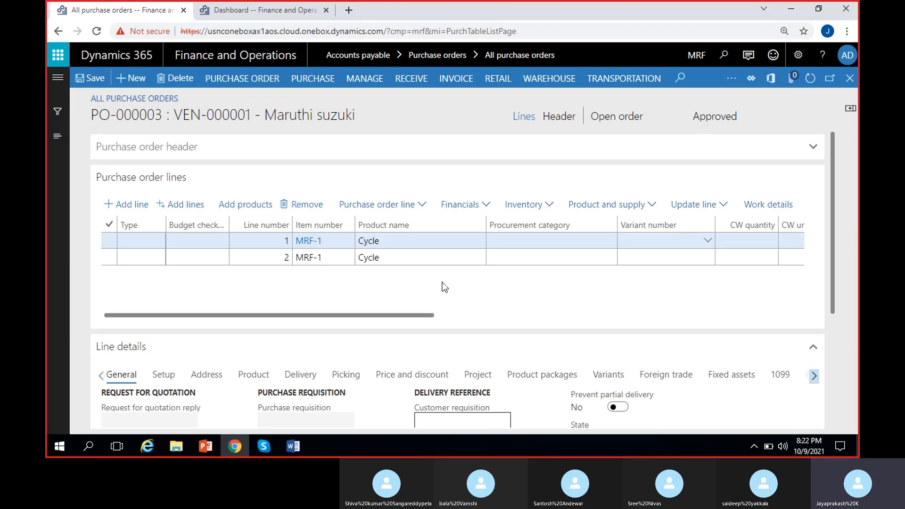
scroll(442, 282, "right", 10)
scroll(442, 281, "right", 3)
scroll(442, 282, "left", 3)
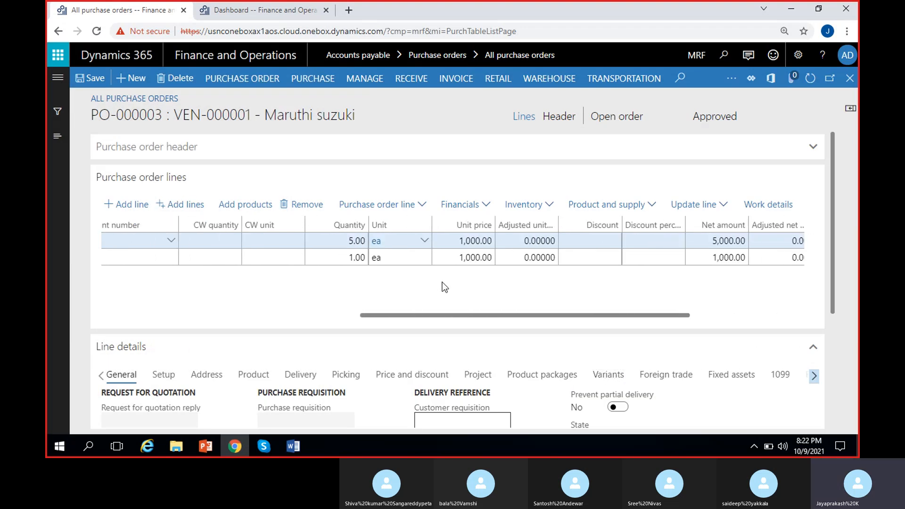
scroll(442, 286, "left", 5)
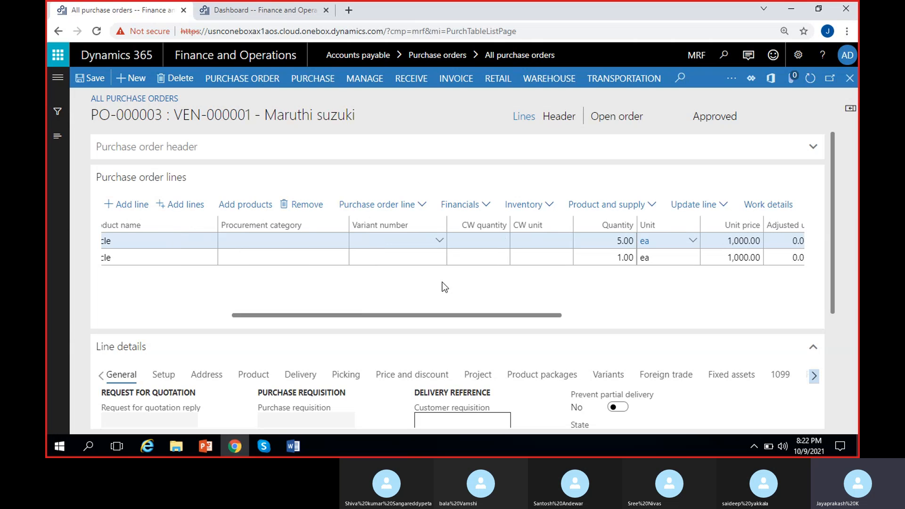
Delete the second, duplicate MRF-1 line from the purchase order lines
scroll(442, 282, "left", 5)
left_click(416, 257)
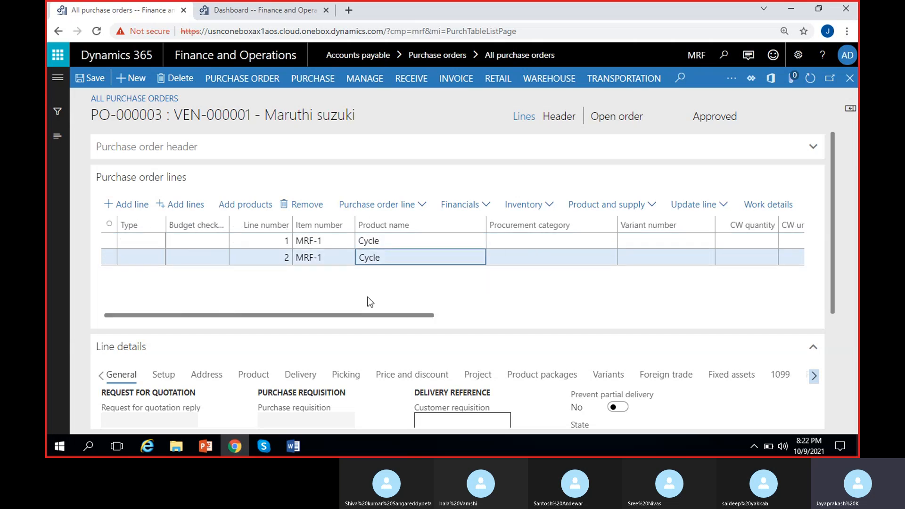
left_click(312, 208)
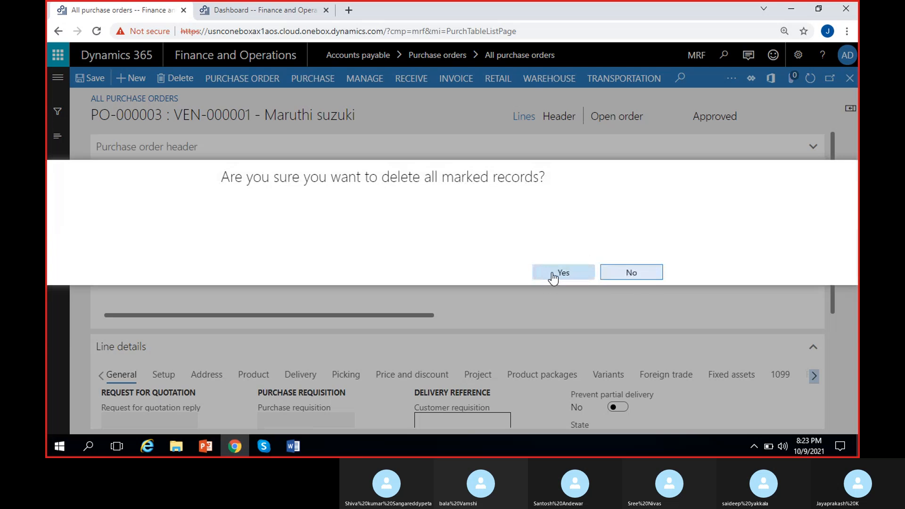
left_click(553, 278)
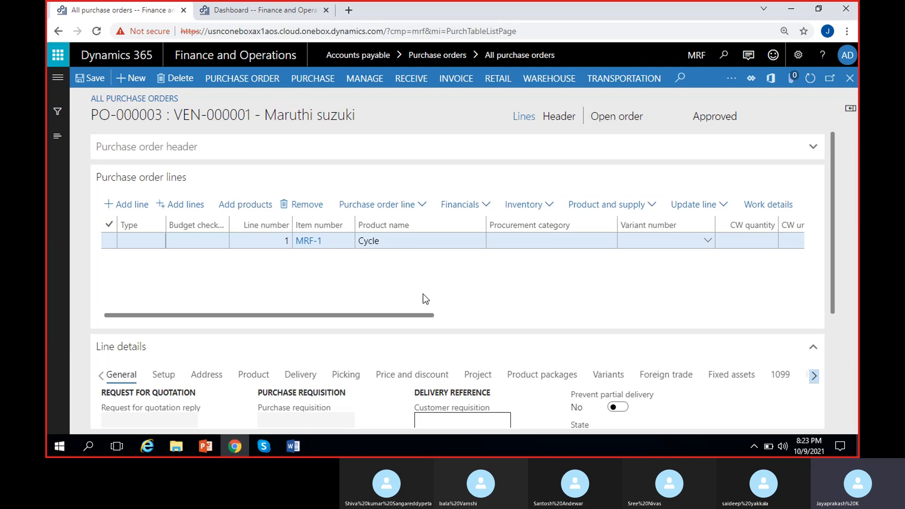
Open the purchase order line menu and look through its available options
left_click(424, 203)
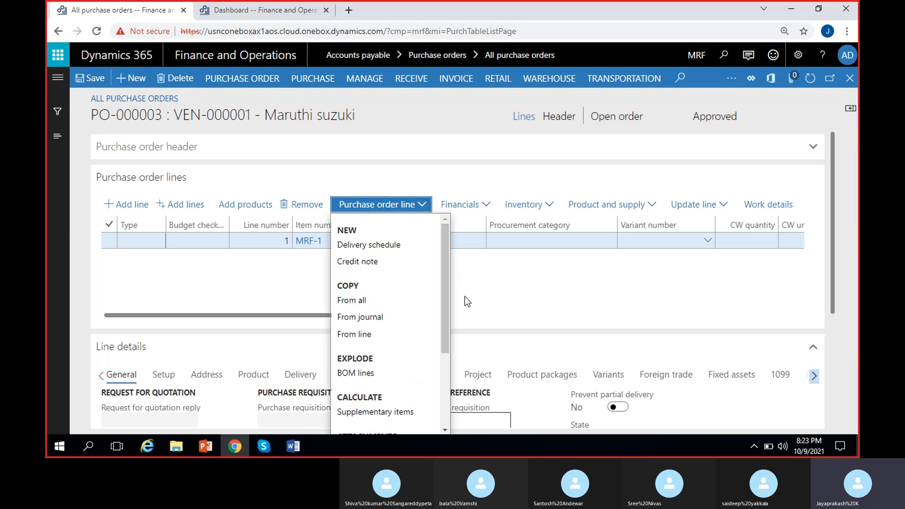
scroll(445, 278, "down", 2)
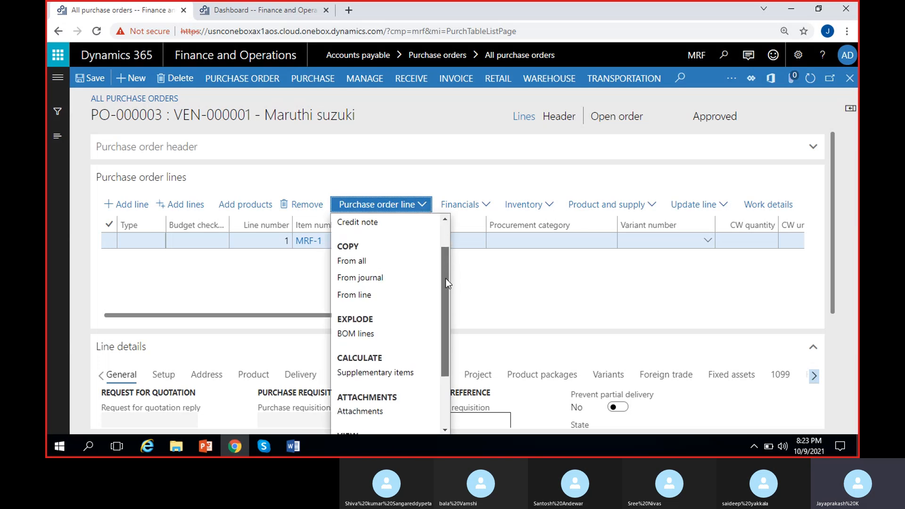
scroll(445, 276, "up", 1)
left_click_drag(447, 265, 445, 325)
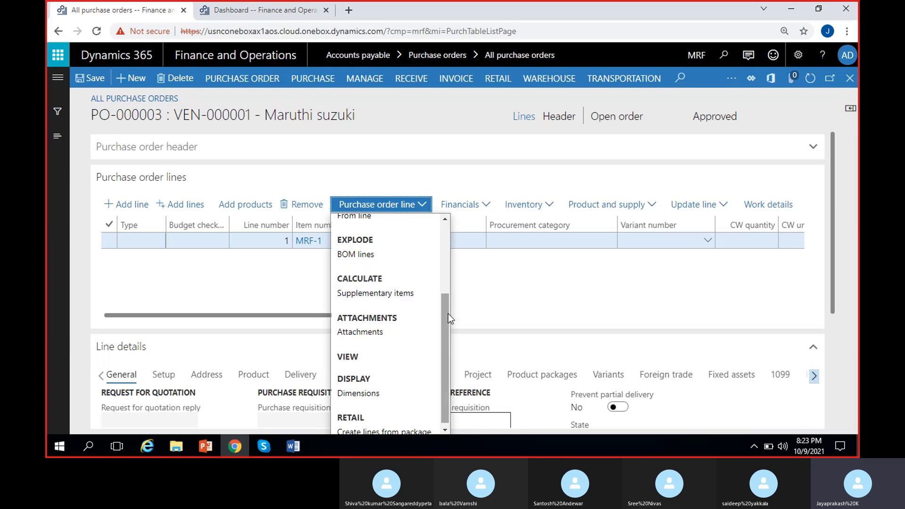
left_click_drag(447, 312, 447, 332)
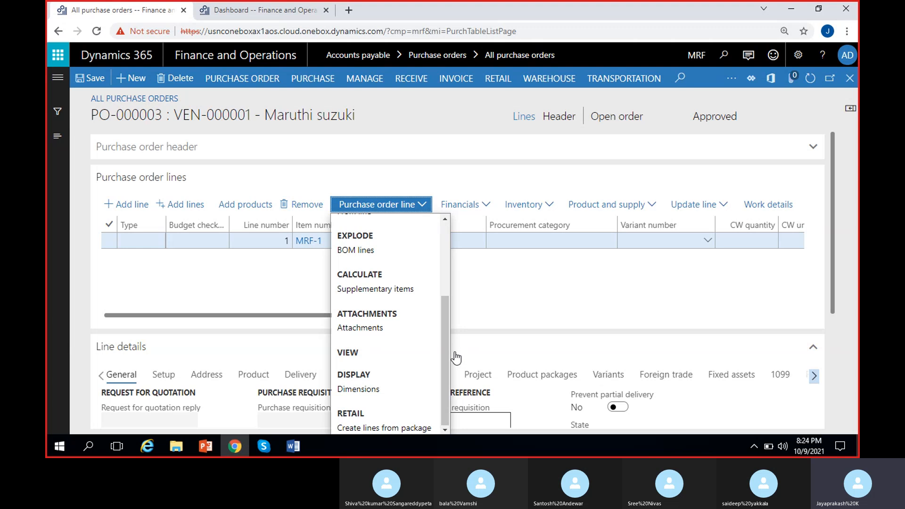
Open the Maintain charges form for the MRF-1 order line, then close it without adding a charge
scroll(431, 333, "up", 3)
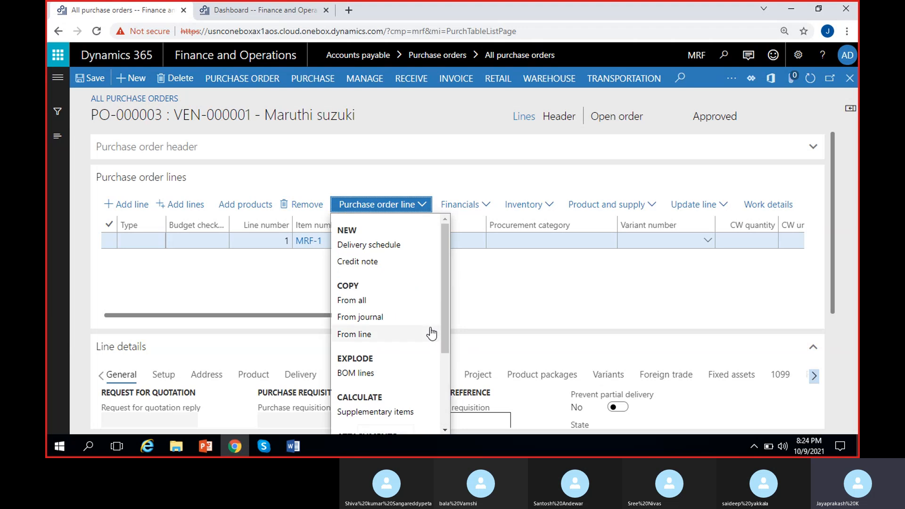
left_click(550, 302)
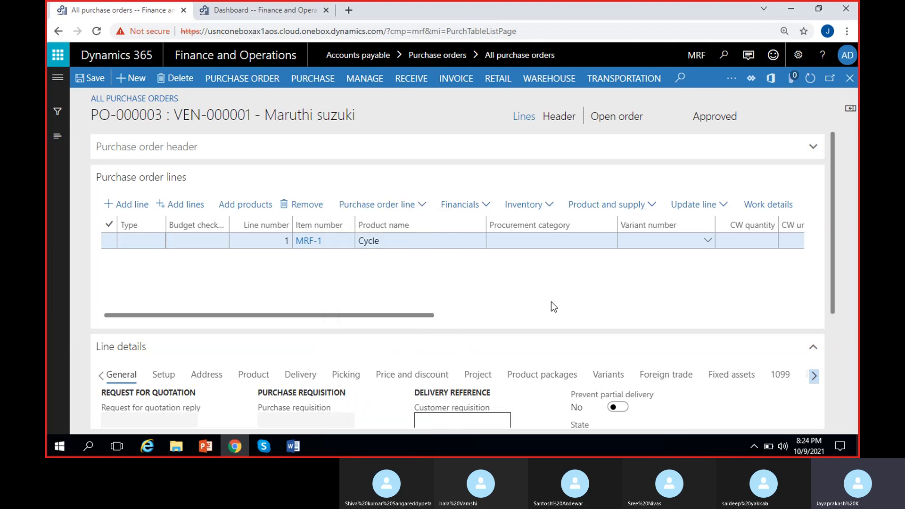
left_click(485, 208)
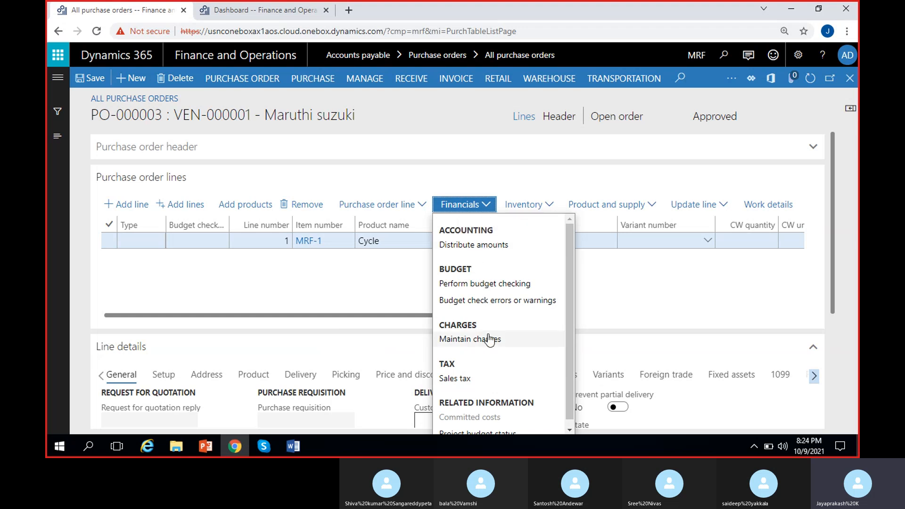
scroll(490, 339, "down", 1)
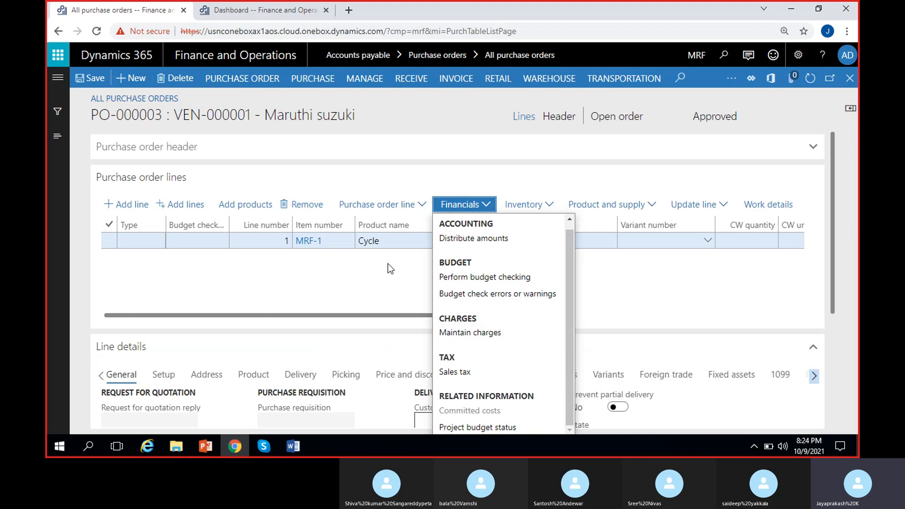
left_click(461, 334)
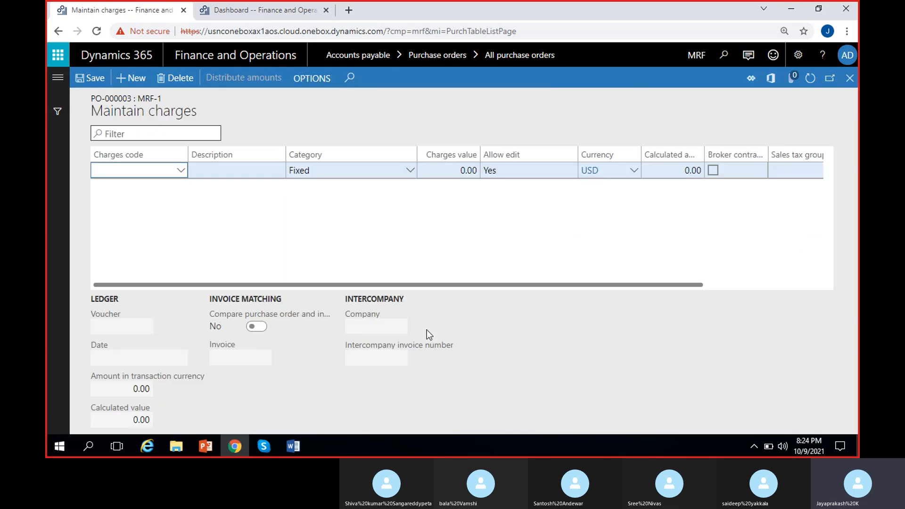
left_click(180, 170)
left_click(244, 252)
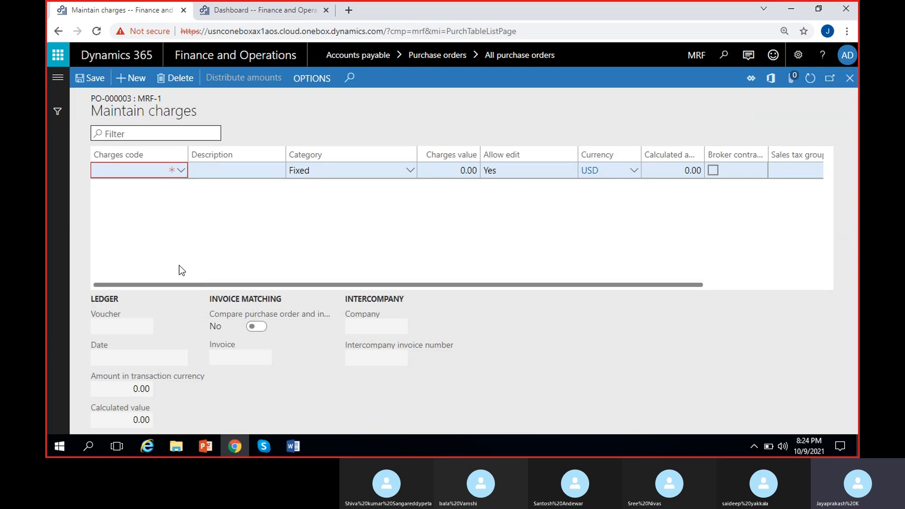
left_click(844, 80)
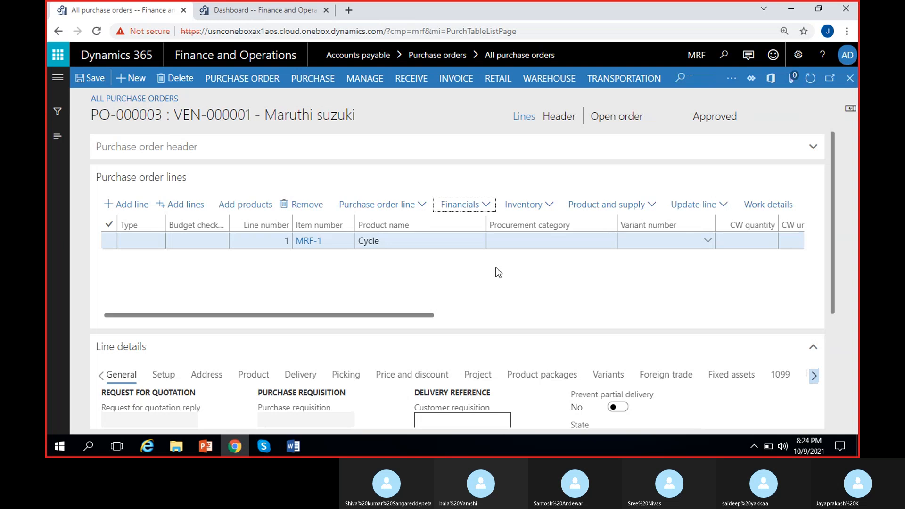
Browse the Financials, Inventory, Product and supply and Update line menus for the order line
left_click(489, 204)
scroll(485, 364, "down", 1)
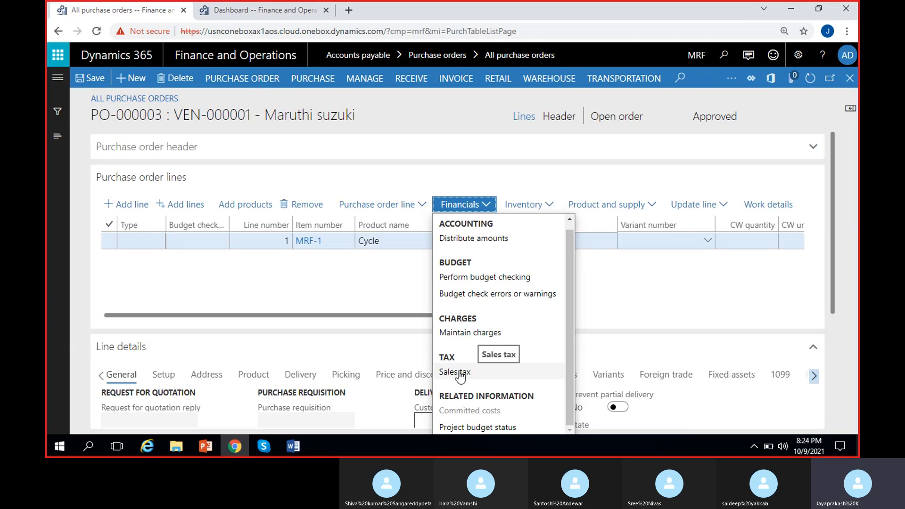
left_click(394, 285)
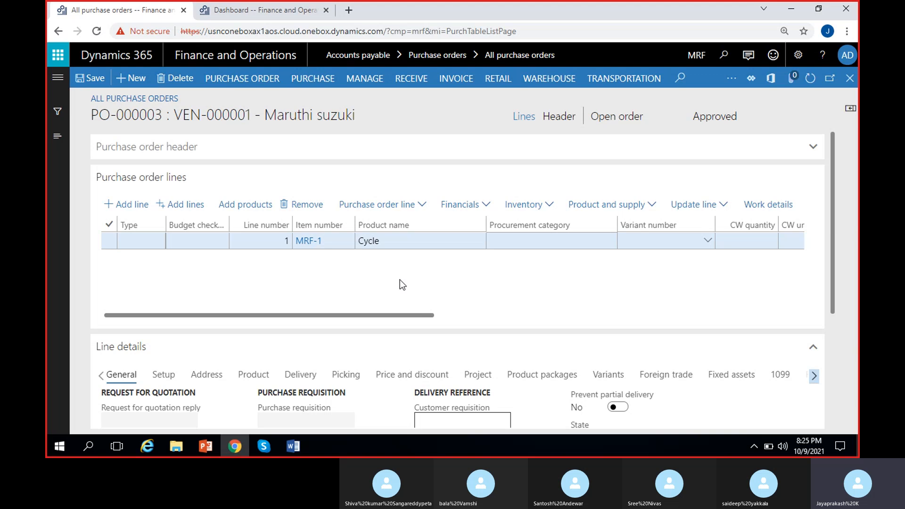
scroll(399, 279, "right", 4)
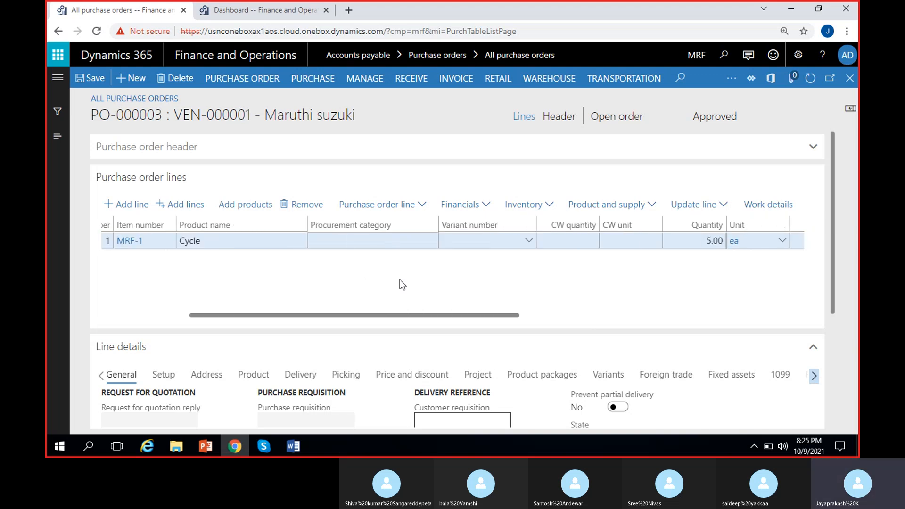
scroll(399, 279, "left", 4)
left_click(550, 206)
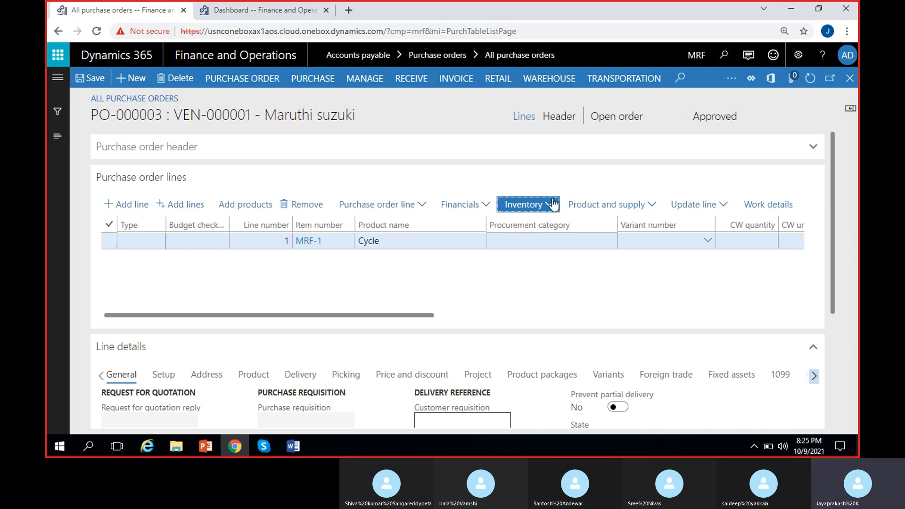
left_click(651, 206)
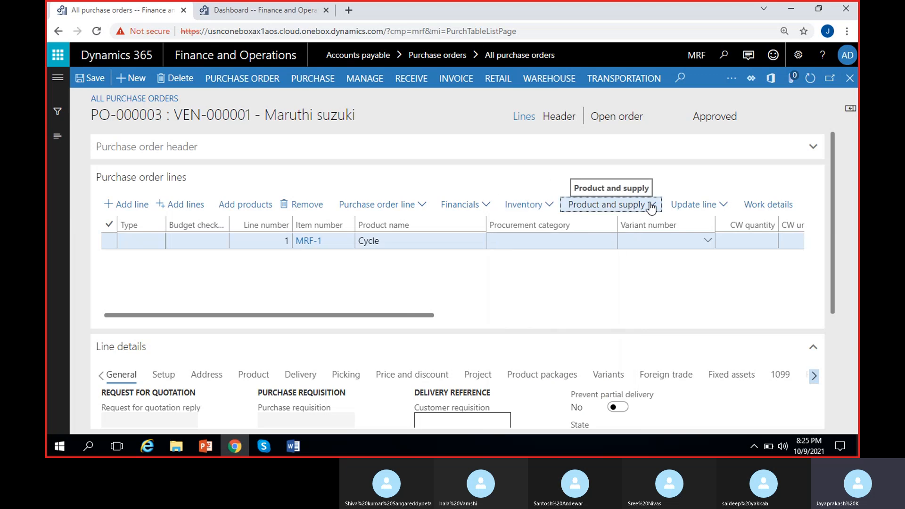
left_click(650, 206)
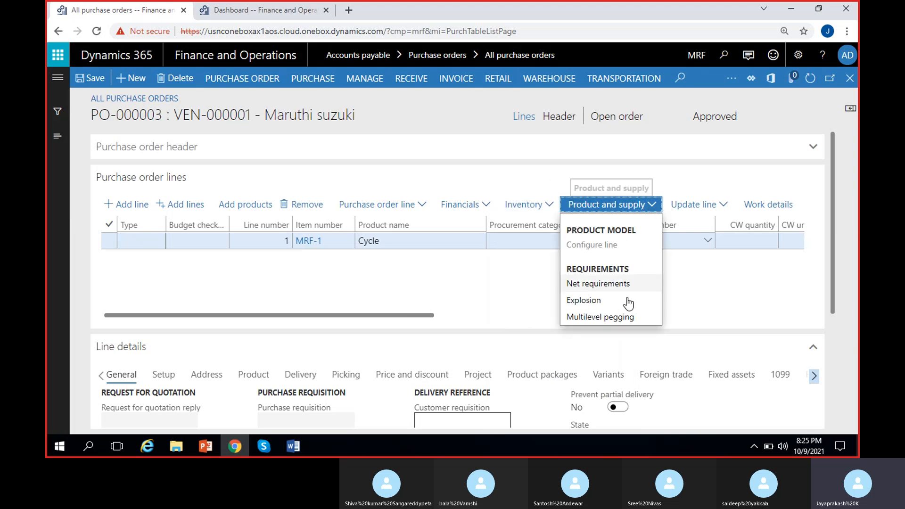
left_click(718, 209)
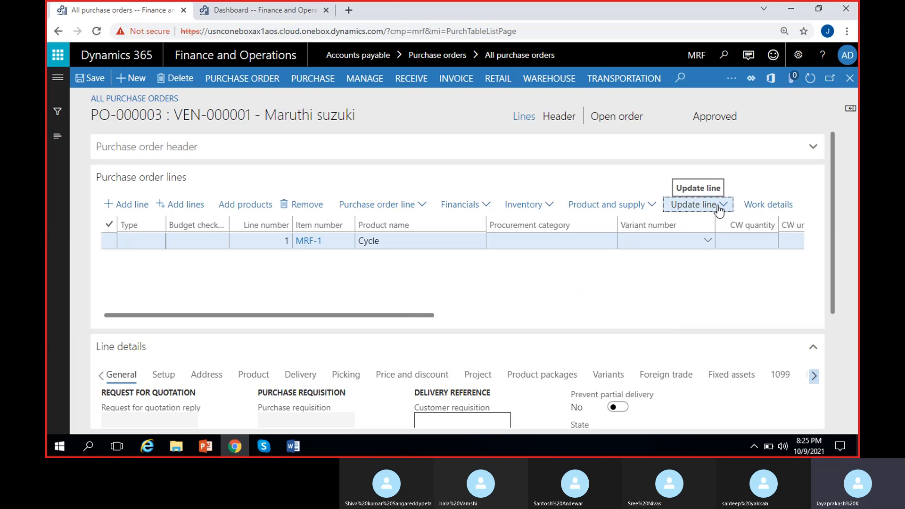
left_click(722, 209)
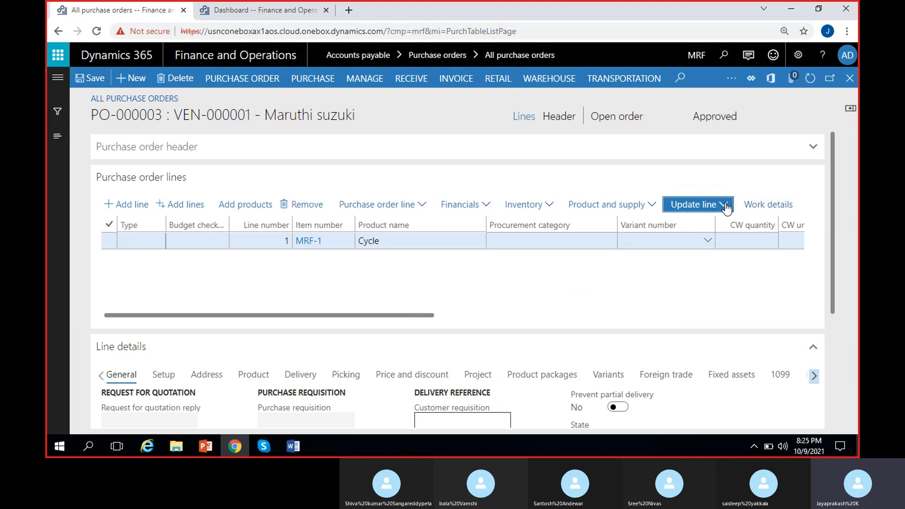
left_click(618, 278)
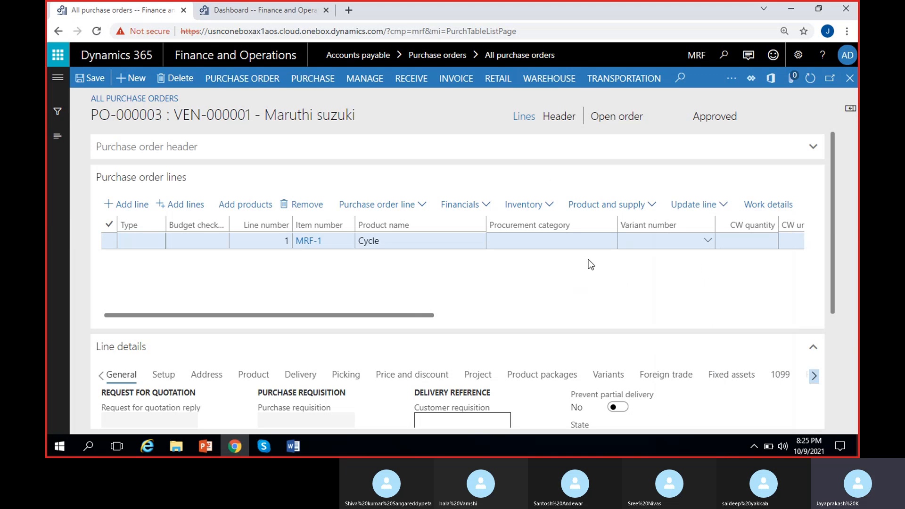
left_click(485, 205)
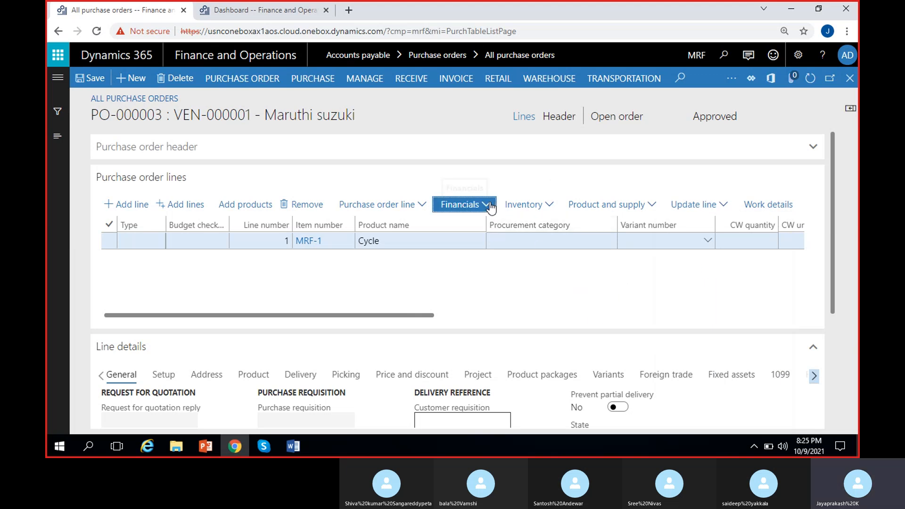
left_click(400, 282)
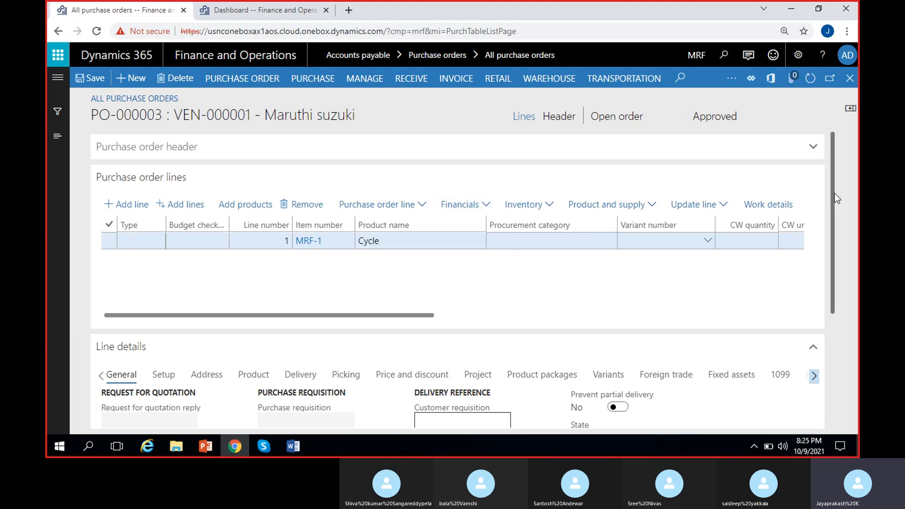
Scroll down to the MRF-1 line details and review its General and Setup tabs
mouse_move(833, 194)
left_mouse_down()
mouse_move(831, 293)
mouse_move(832, 204)
left_mouse_up()
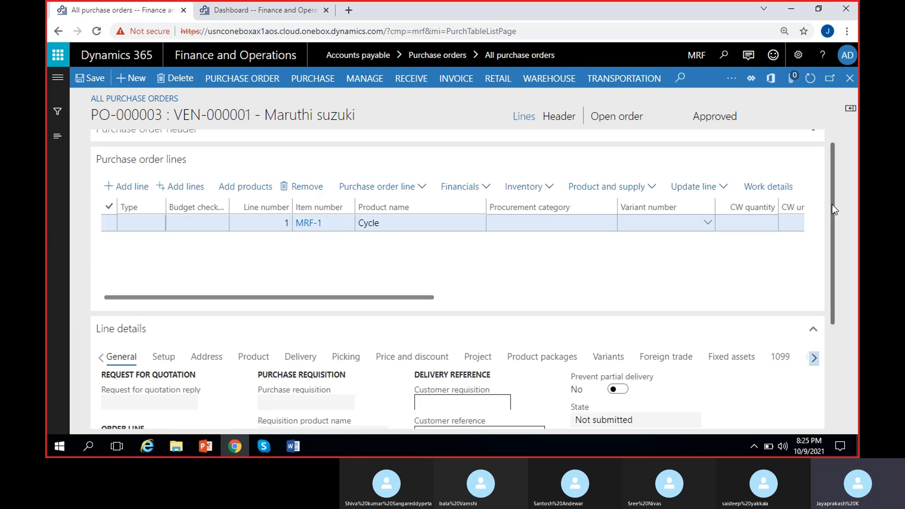
left_click(428, 230)
left_click_drag(828, 236, 833, 306)
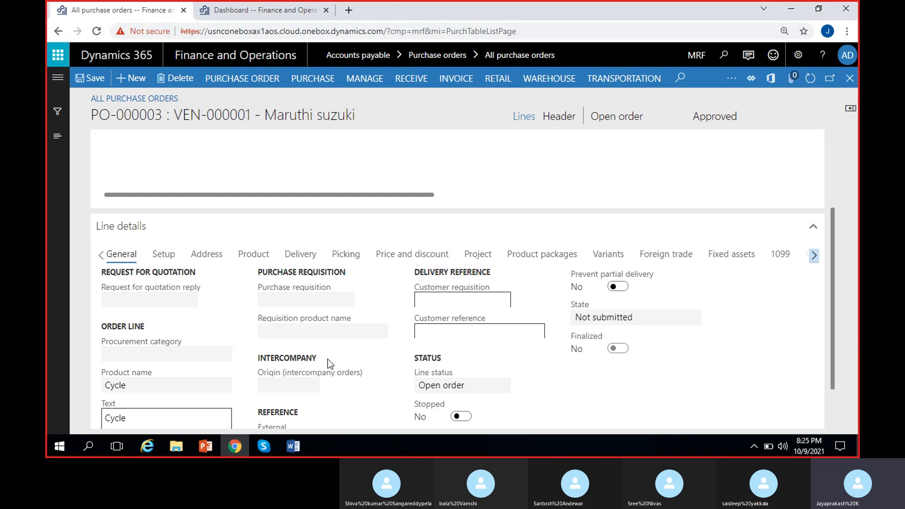
left_click_drag(833, 276, 845, 210)
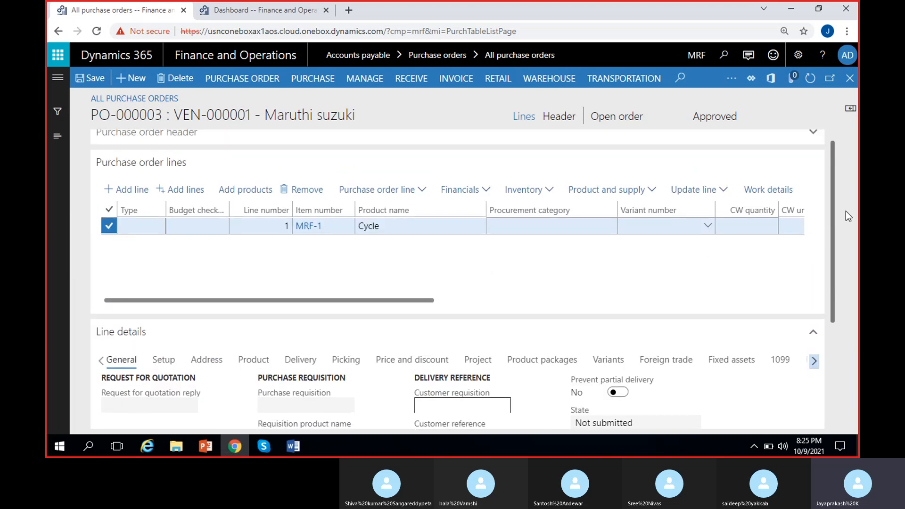
scroll(845, 210, "down", 3)
scroll(344, 213, "up", 3)
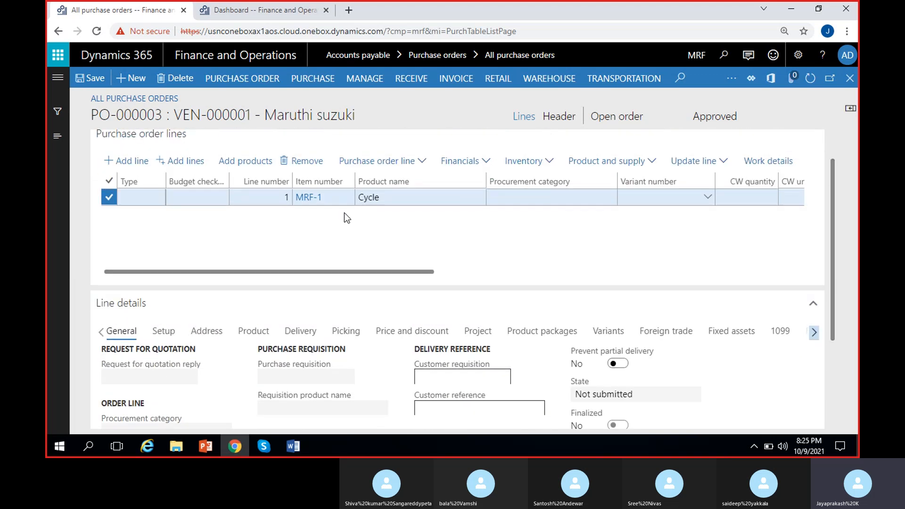
left_click_drag(837, 213, 838, 307)
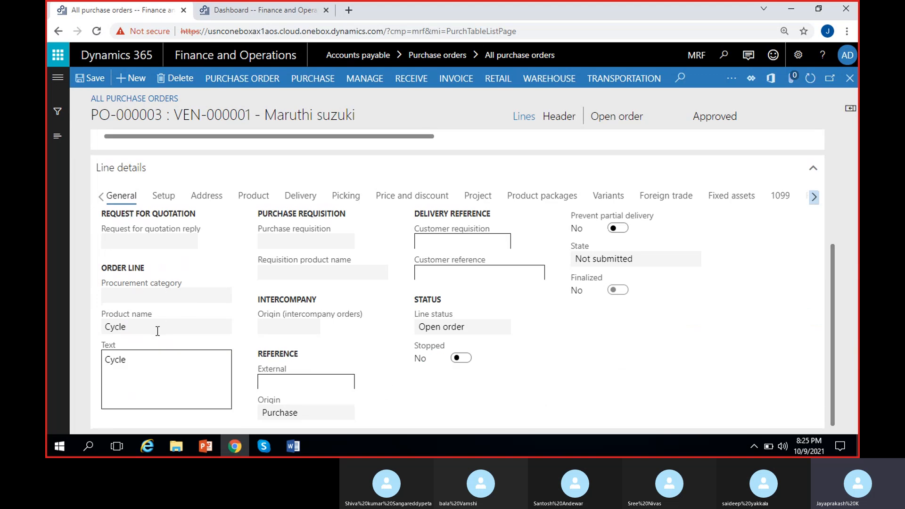
left_click(182, 327)
left_click(162, 198)
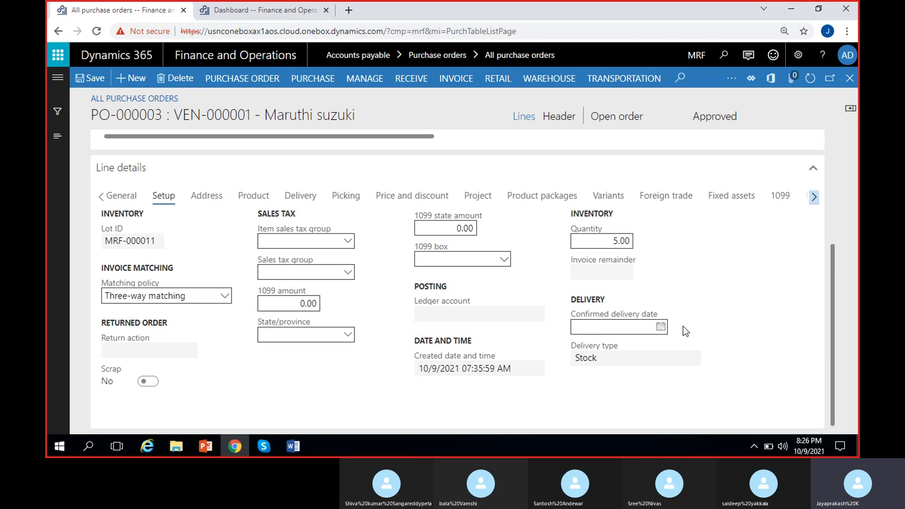
Review the Address, Product, Delivery, Picking and Price and discount tabs of the line details
left_click(212, 198)
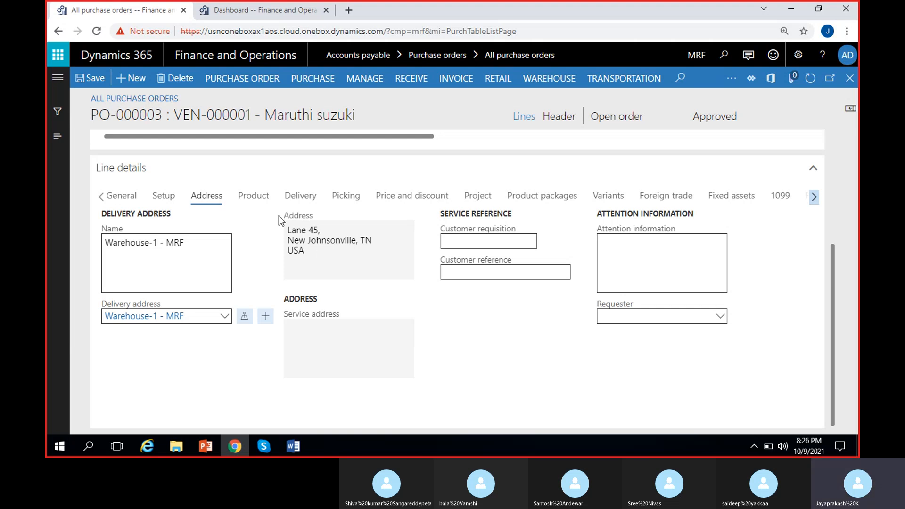
left_click(251, 202)
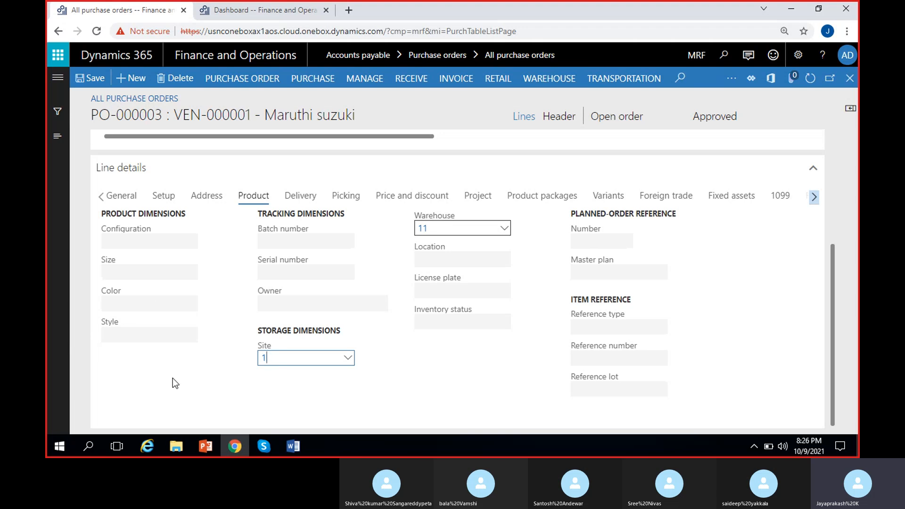
left_click(369, 385)
left_click(301, 196)
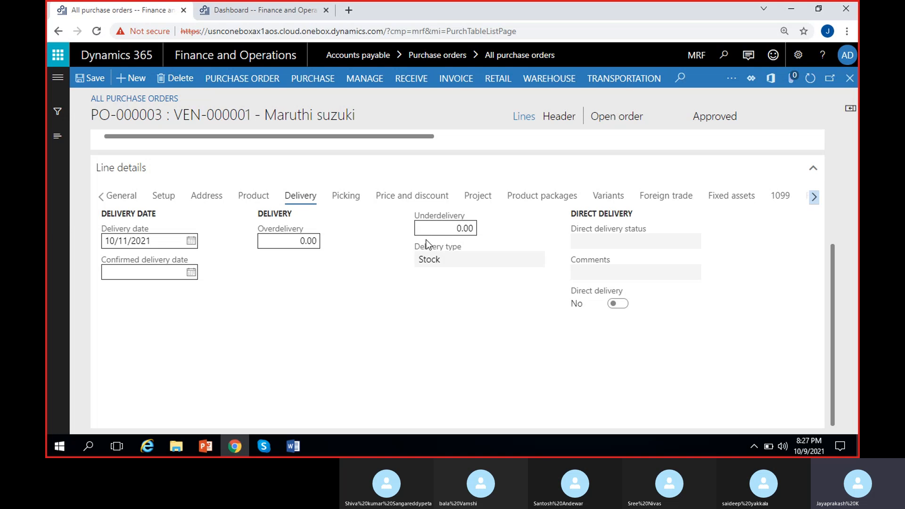
left_click(282, 241)
left_click(343, 196)
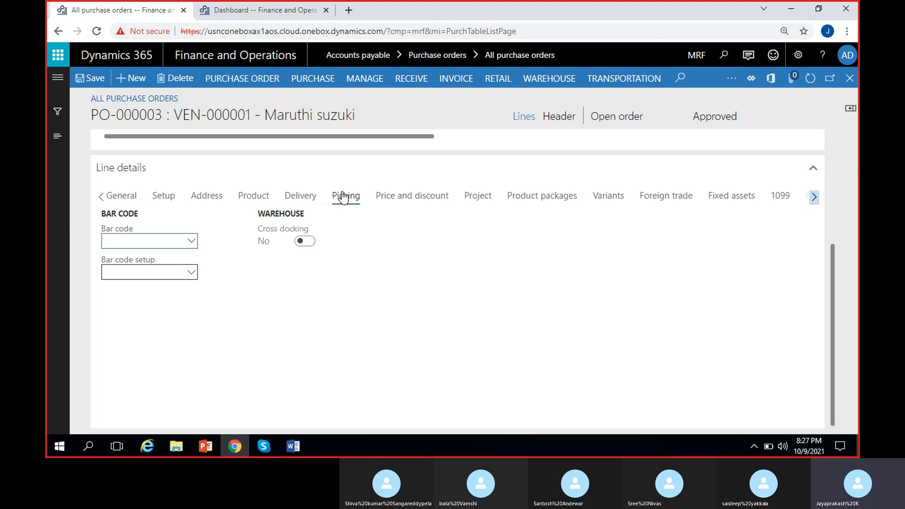
left_click(356, 281)
left_click(192, 242)
left_click(391, 231)
left_click(414, 204)
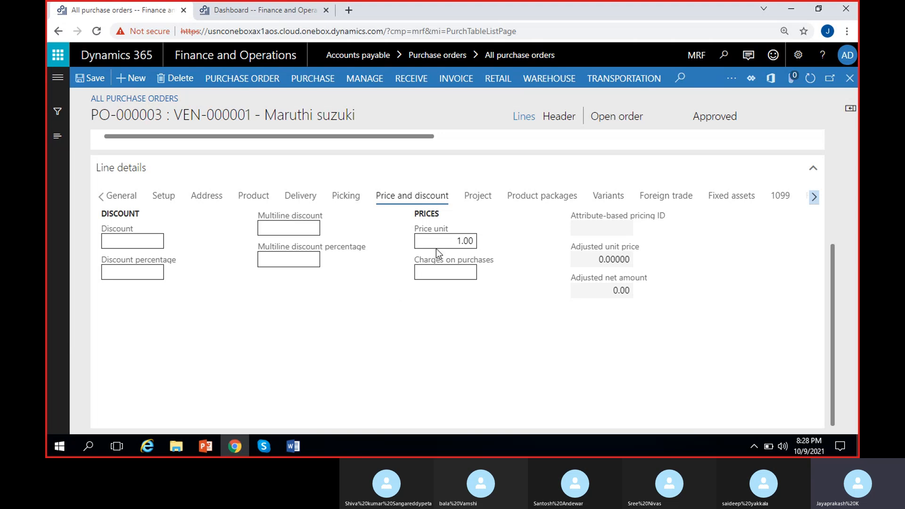
Scroll through the order line grid to examine its quantity, unit price and net amount columns
scroll(533, 253, "up", 5)
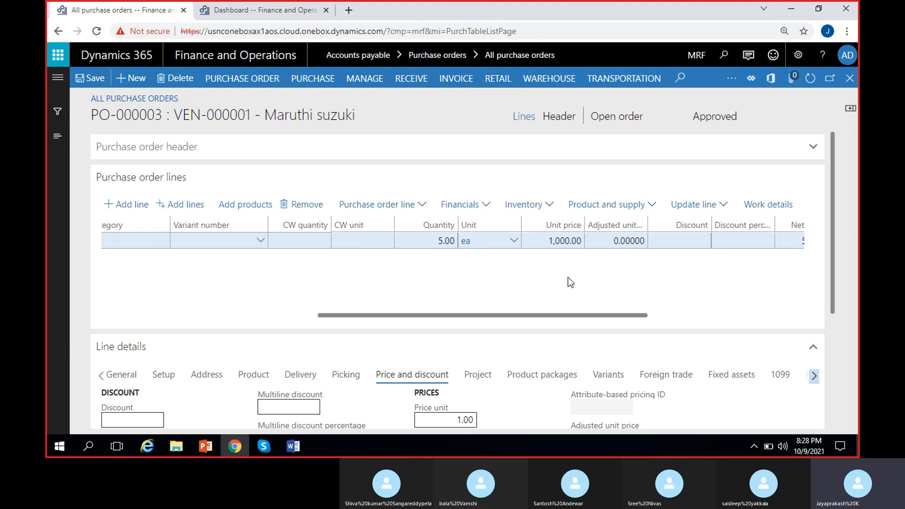
left_click_drag(831, 206, 831, 275)
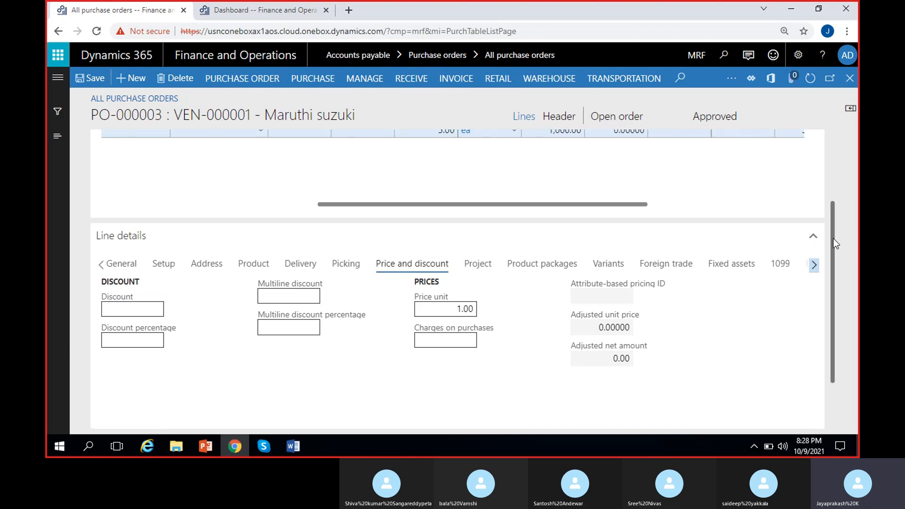
left_click_drag(832, 240, 832, 201)
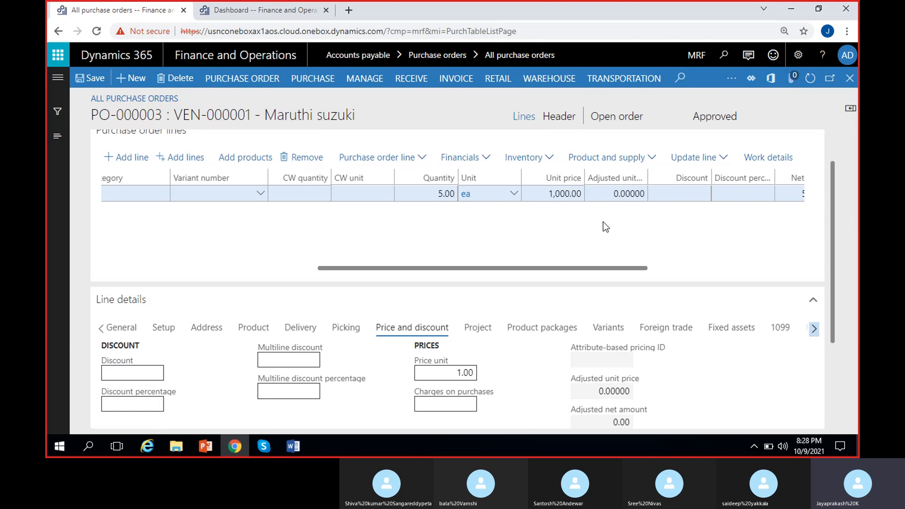
scroll(604, 222, "right", 5)
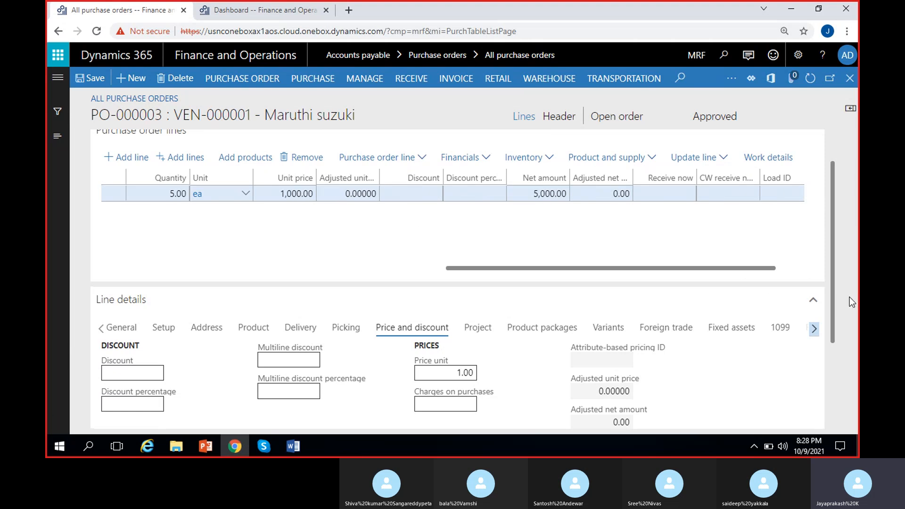
scroll(836, 233, "down", 1)
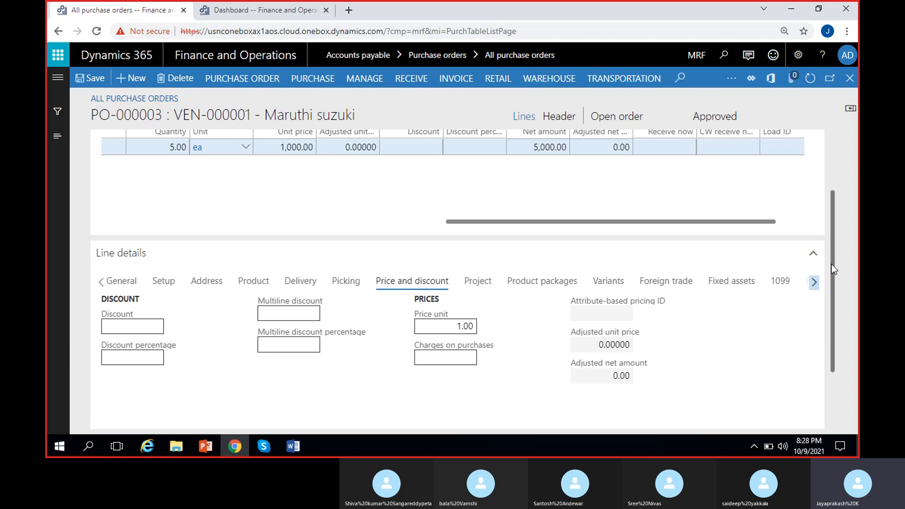
left_click_drag(831, 264, 835, 244)
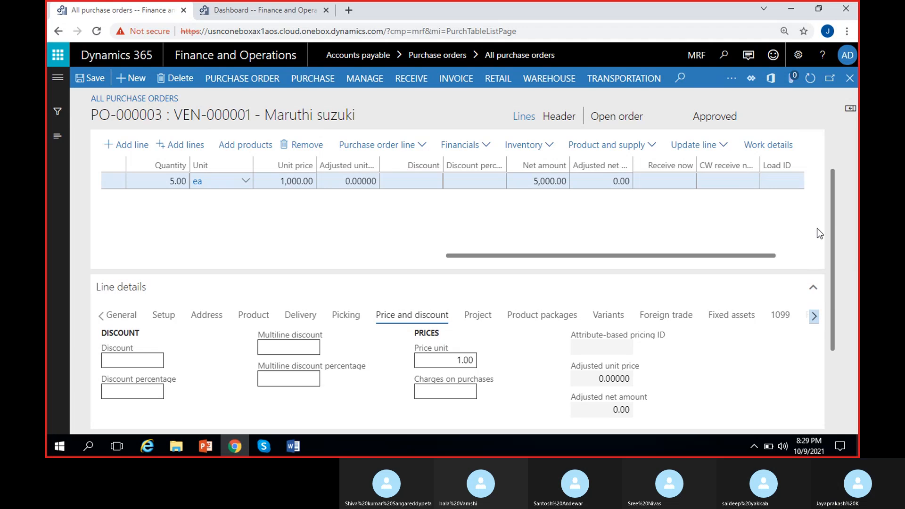
Review the Project tab of the MRF-1 line details
left_click_drag(832, 207, 831, 239)
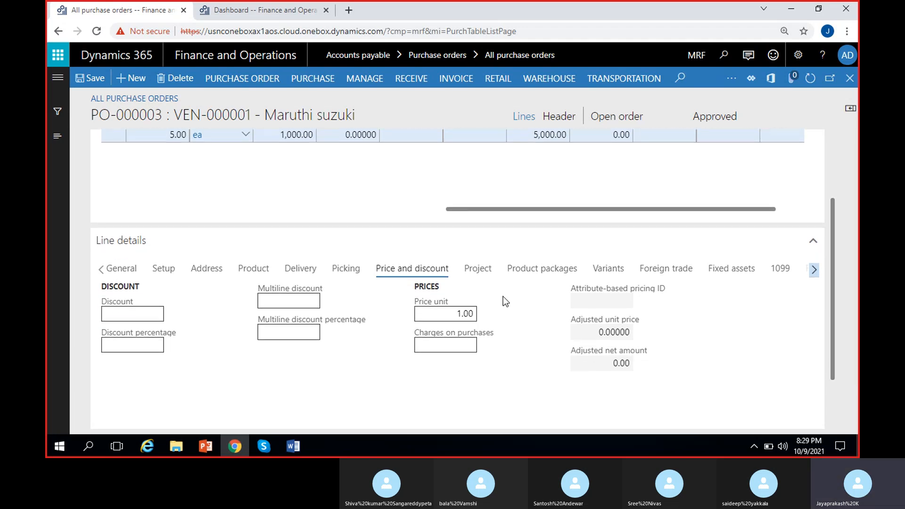
left_click(490, 272)
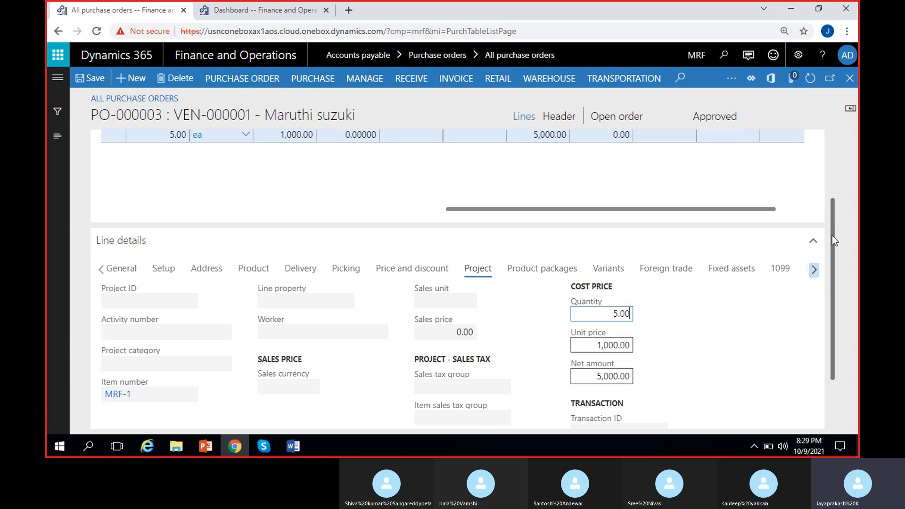
left_click_drag(832, 240, 832, 276)
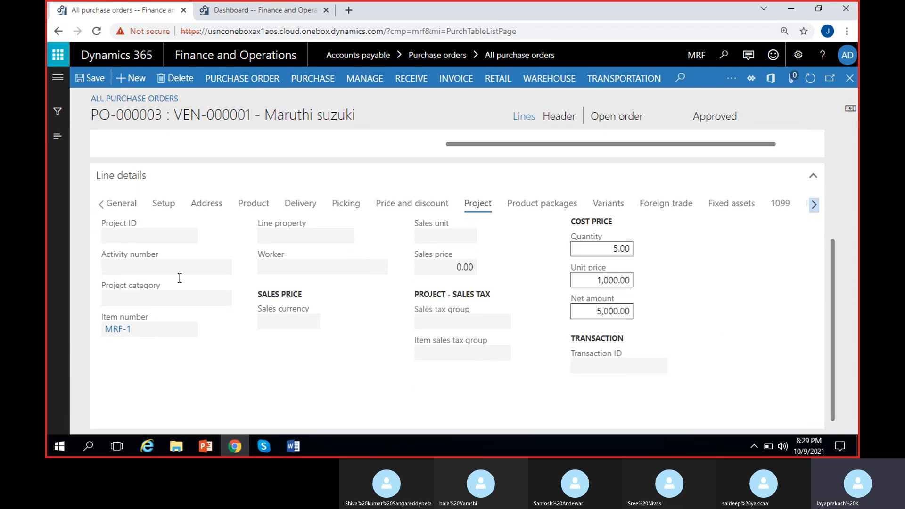
left_click(182, 300)
scroll(267, 378, "up", 1)
mouse_move(343, 315)
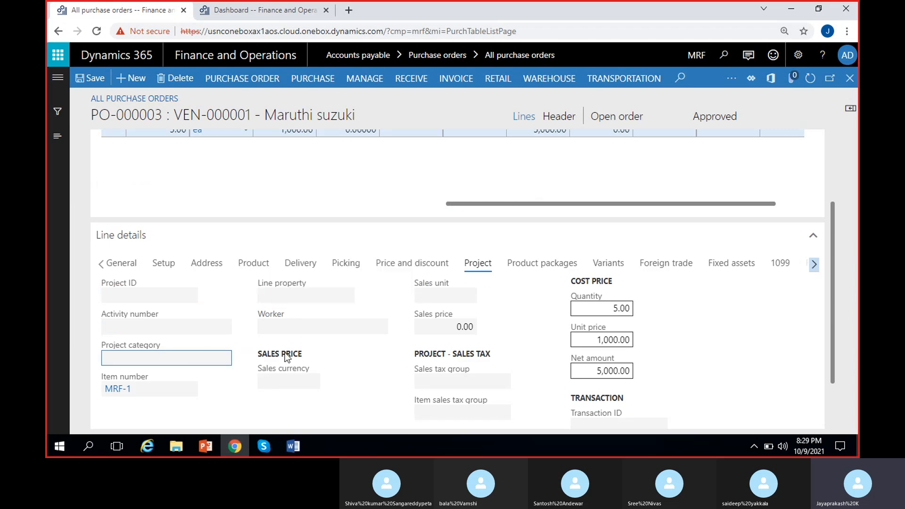
Review the Product packages, Variants, Foreign trade and Fixed assets tabs of the line details
left_click(526, 268)
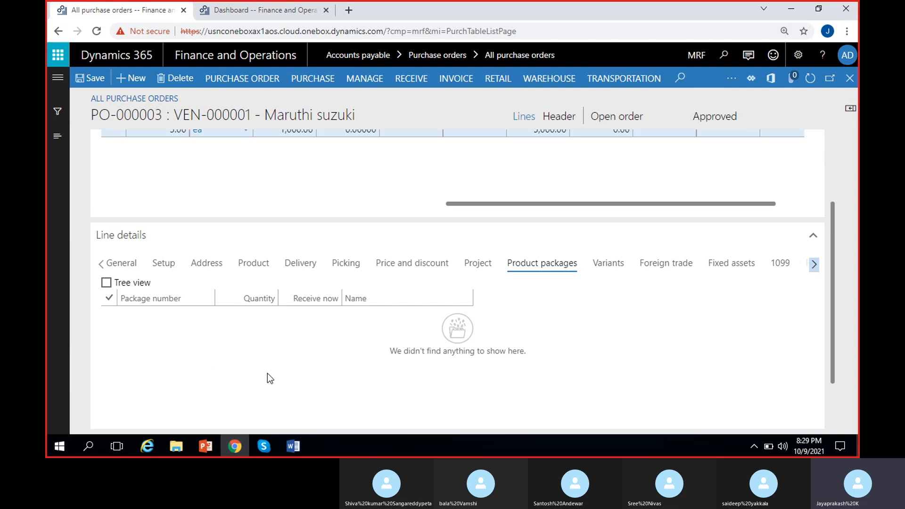
left_click(597, 266)
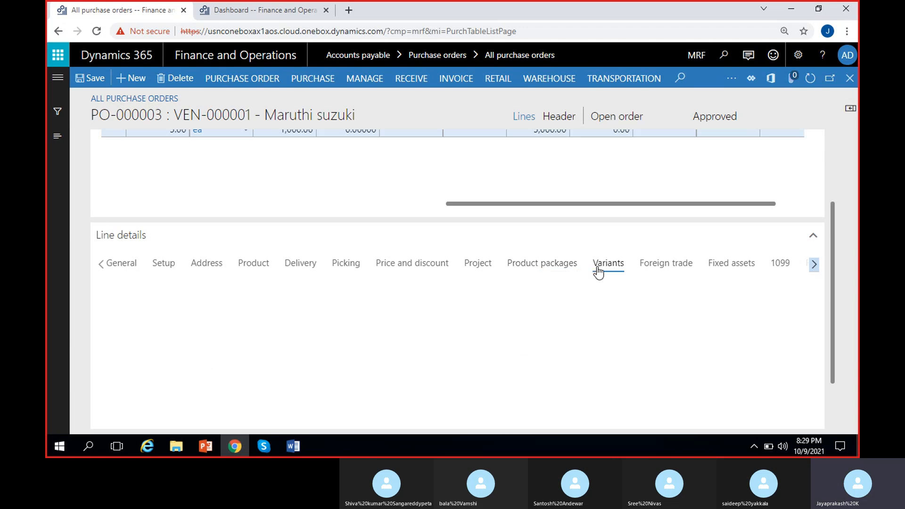
mouse_move(832, 262)
left_mouse_down()
mouse_move(835, 296)
mouse_move(835, 261)
left_mouse_up()
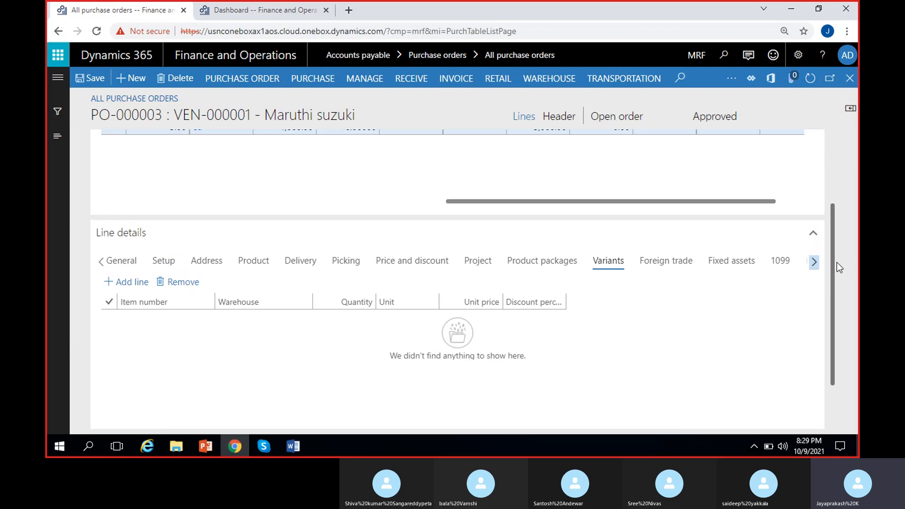
left_click(678, 271)
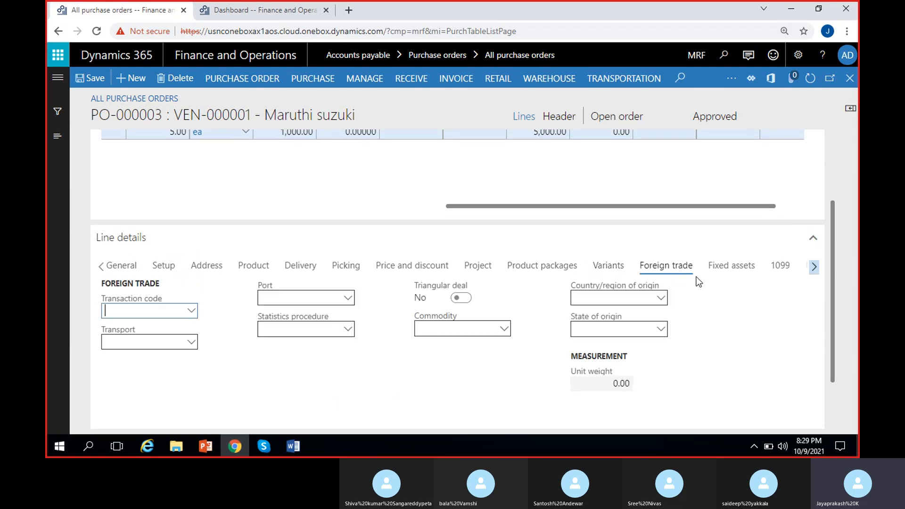
left_click(738, 272)
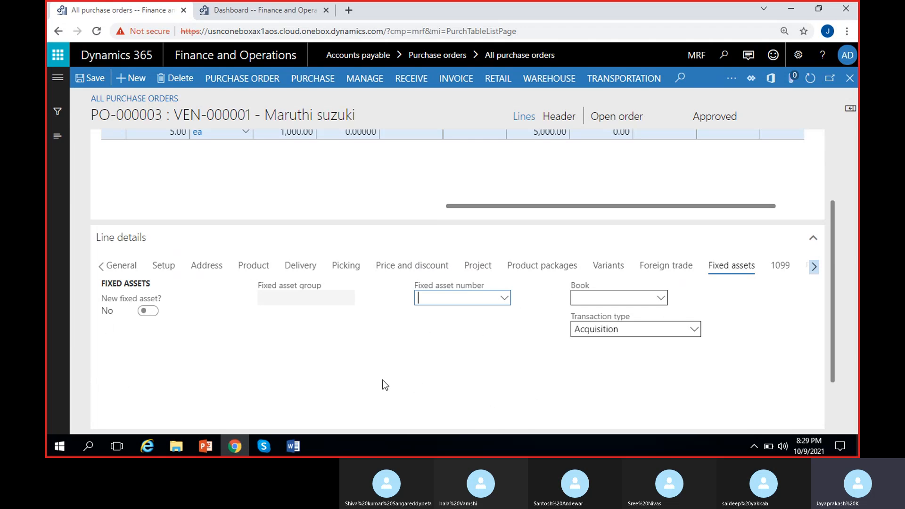
left_click(381, 343)
Review the 1099 and Financial dimensions tabs, including the list of department dimension values
left_click(814, 267)
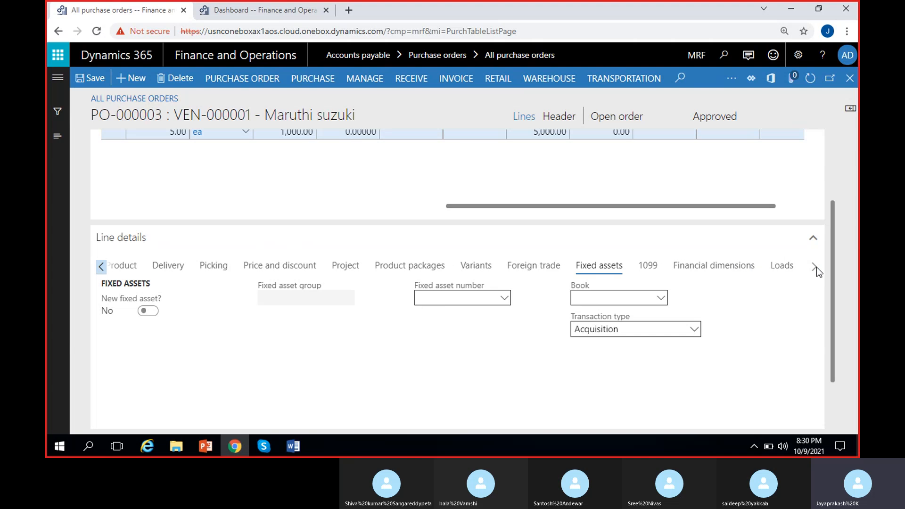
left_click(656, 267)
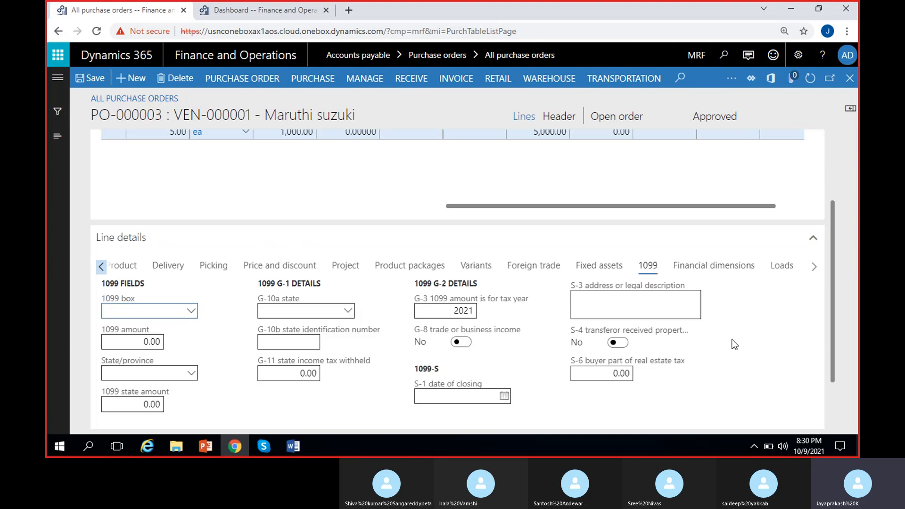
left_click(722, 269)
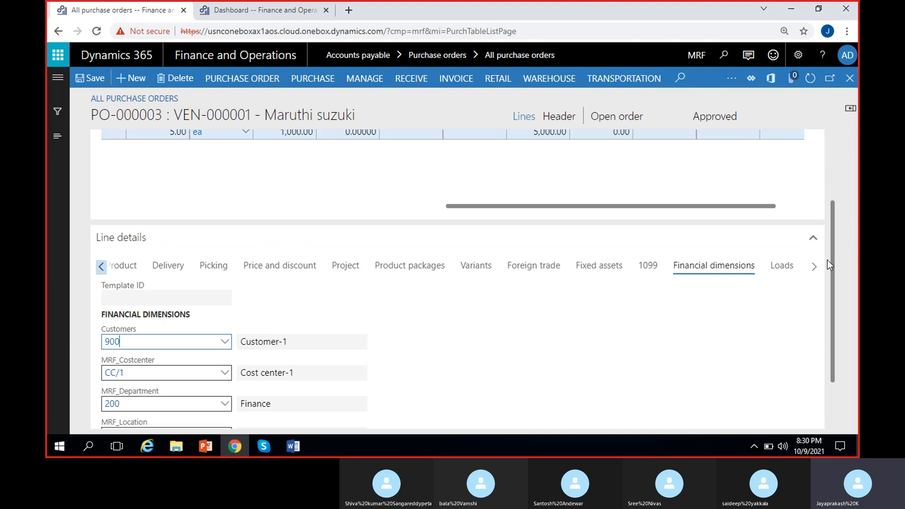
left_click_drag(833, 248, 828, 308)
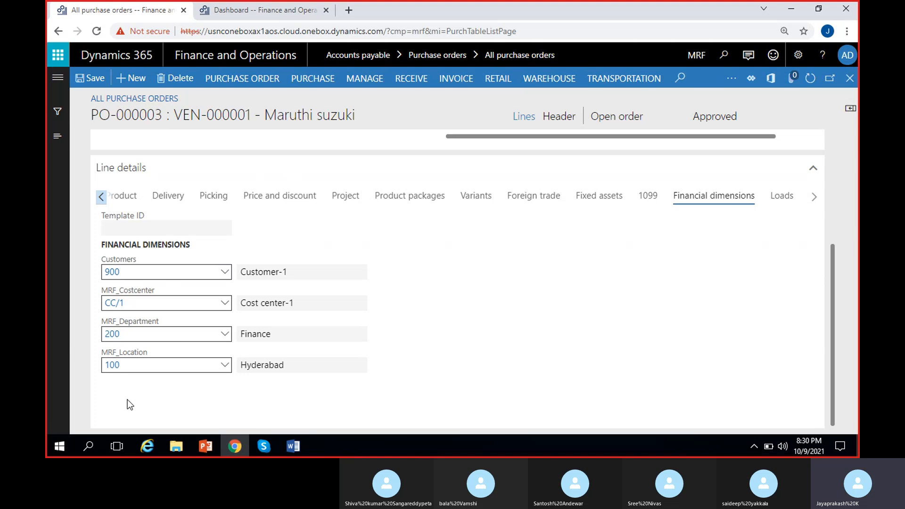
left_click(225, 335)
left_click(225, 336)
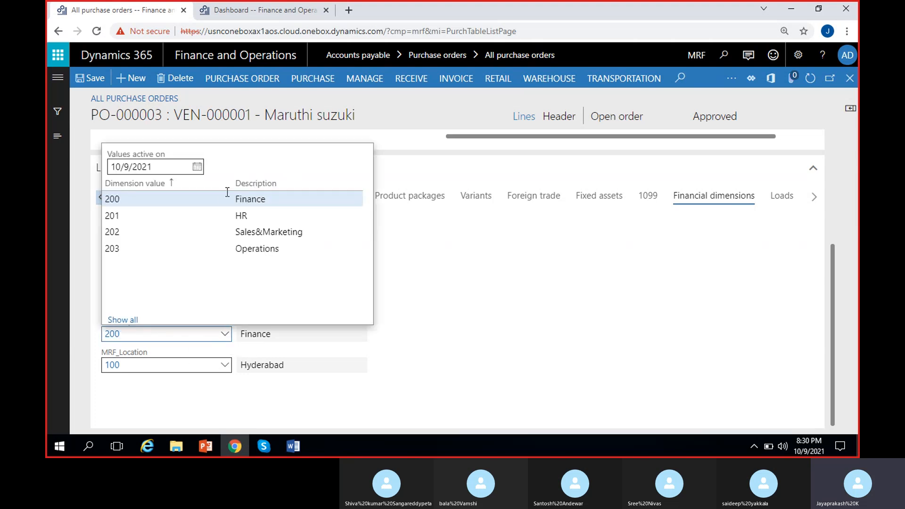
left_click(420, 320)
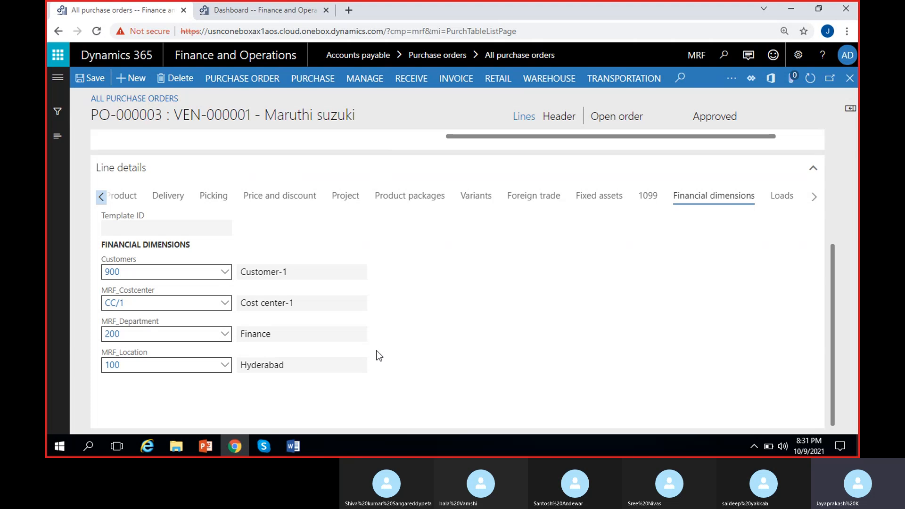
Change the order line's warehouse to 22 on the Product tab of the line details
left_click(101, 196)
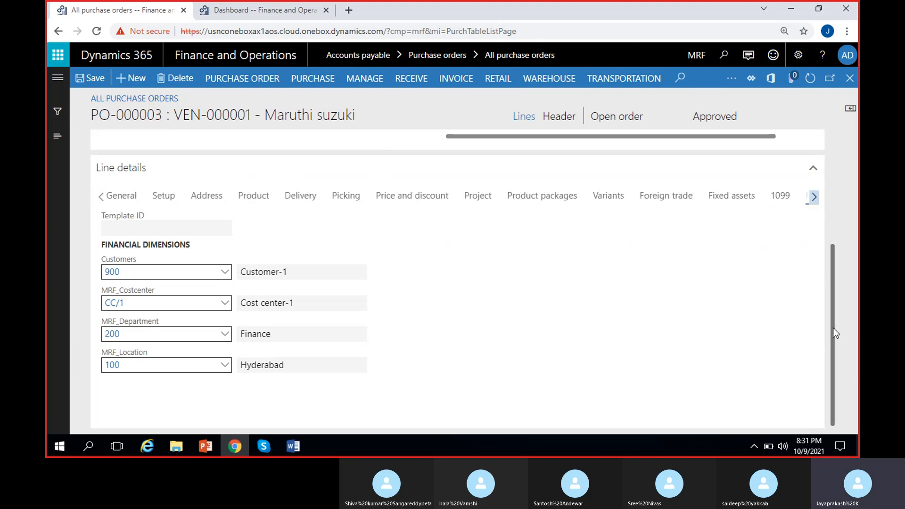
scroll(844, 227, "up", 4)
scroll(849, 226, "down", 3)
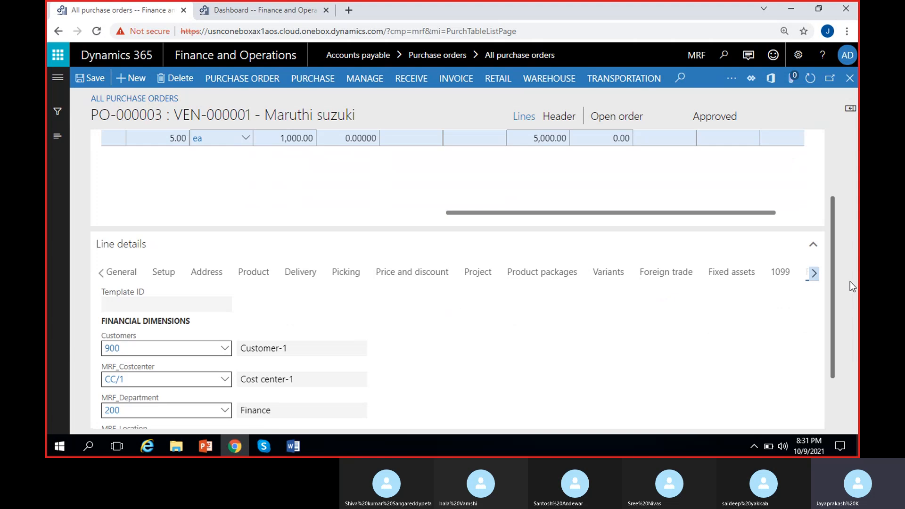
left_click(253, 267)
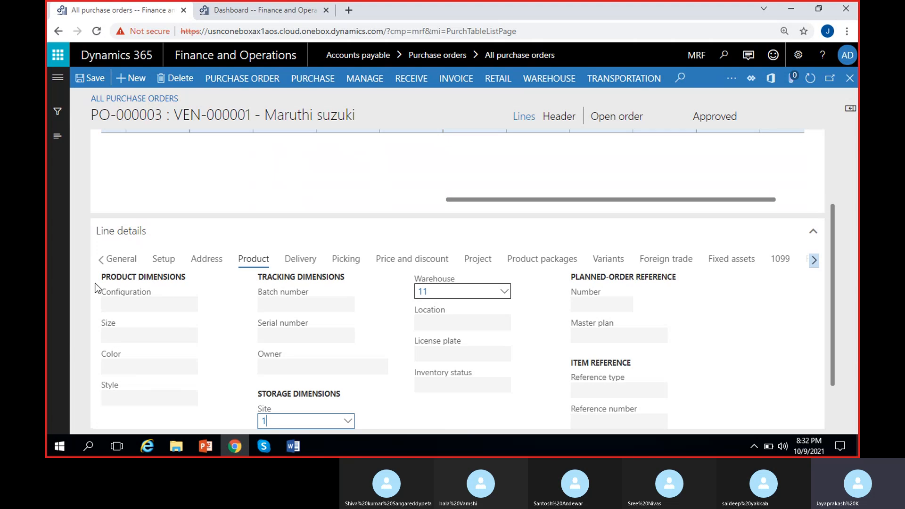
left_click(216, 320)
left_click(504, 293)
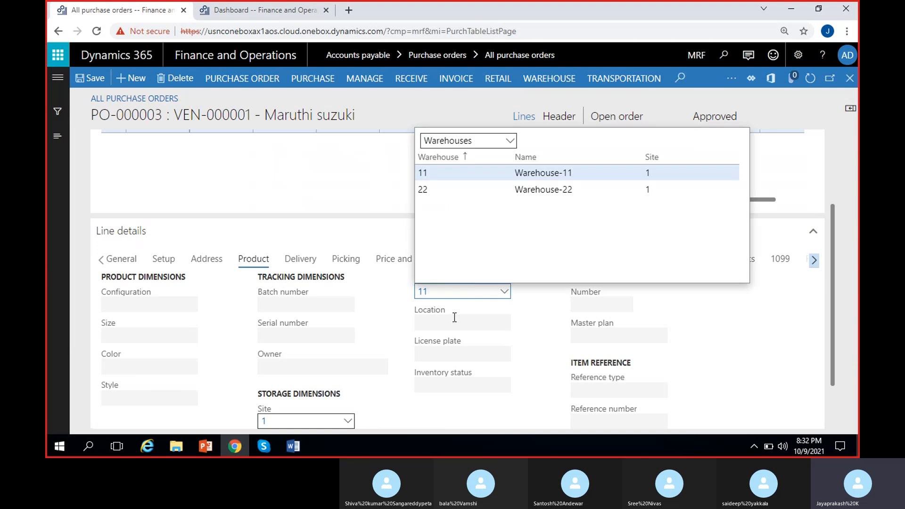
left_click(485, 188)
left_click(484, 189)
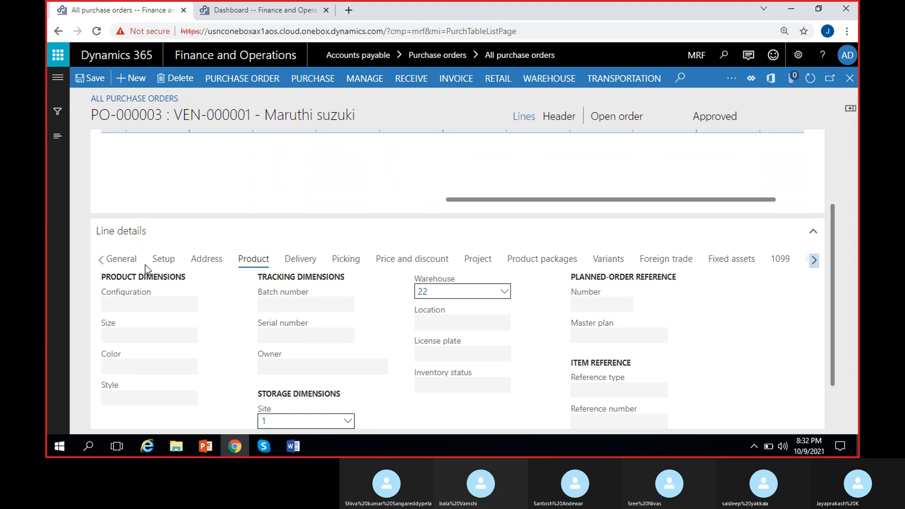
Save the purchase order after checking the line's General details and grid columns
left_click(121, 259)
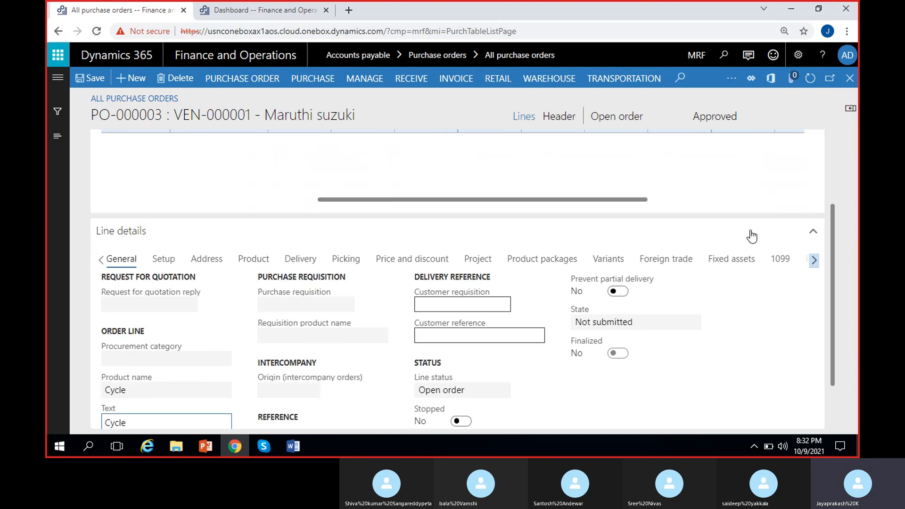
scroll(835, 242, "up", 3)
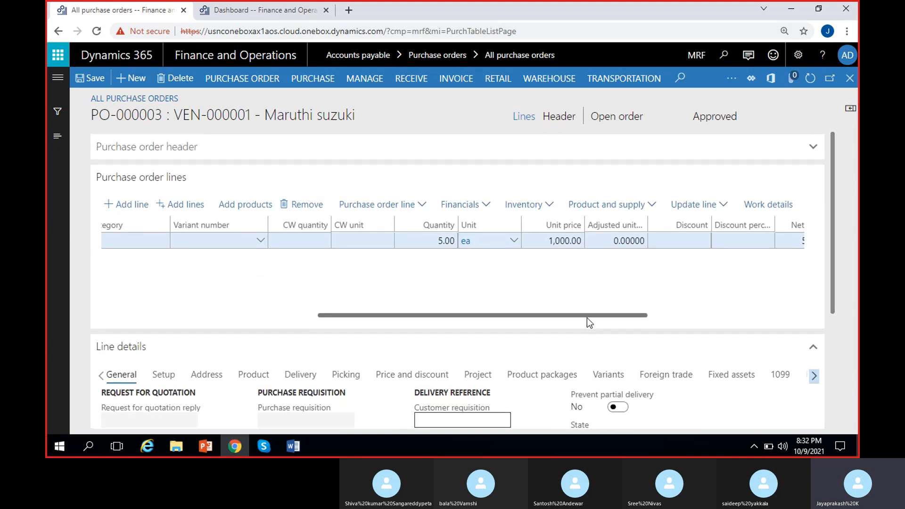
left_click_drag(587, 315, 287, 317)
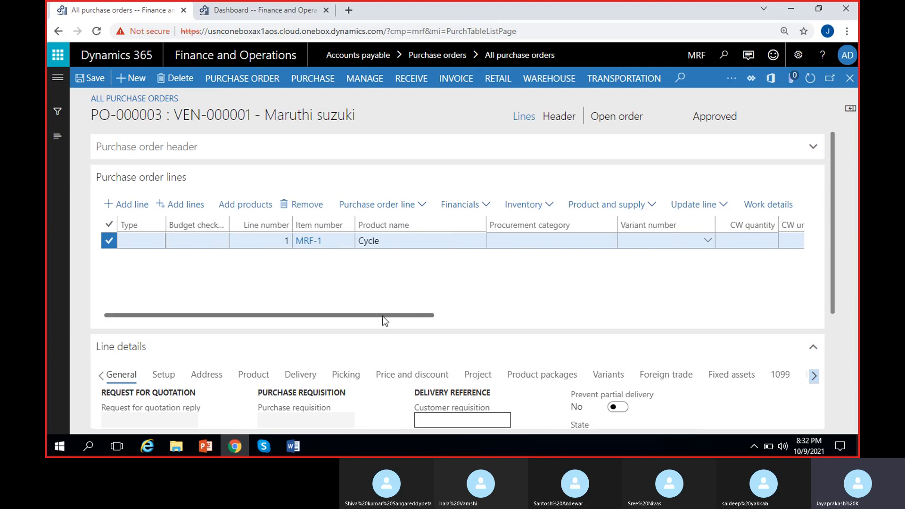
left_click_drag(382, 316, 597, 315)
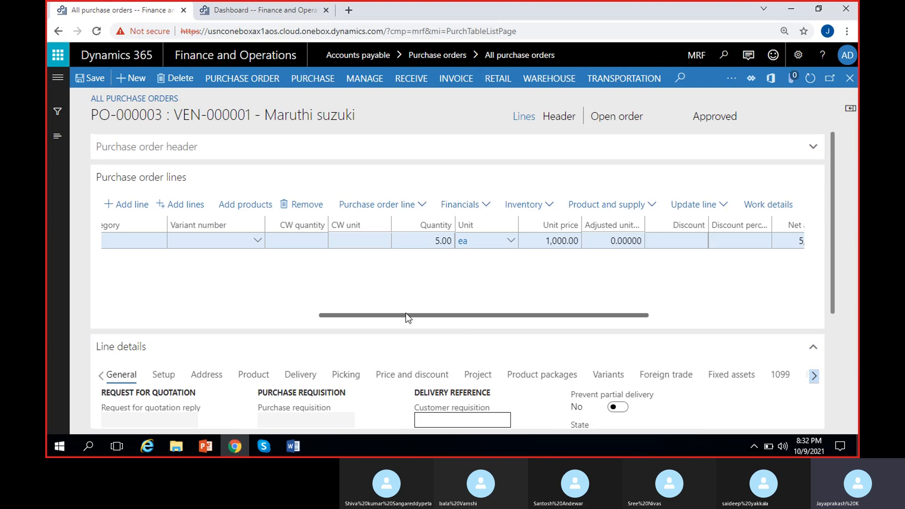
left_click(96, 79)
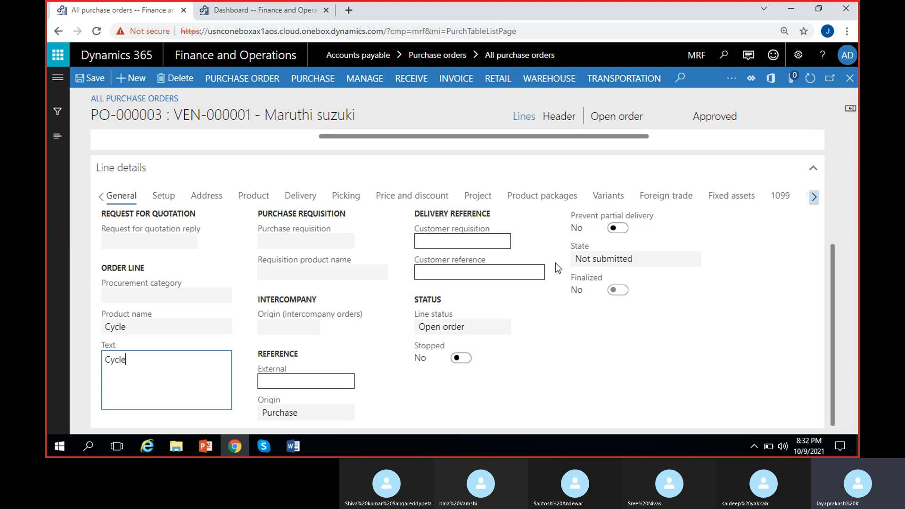
Open the purchase order totals summary
left_click_drag(831, 321, 843, 193)
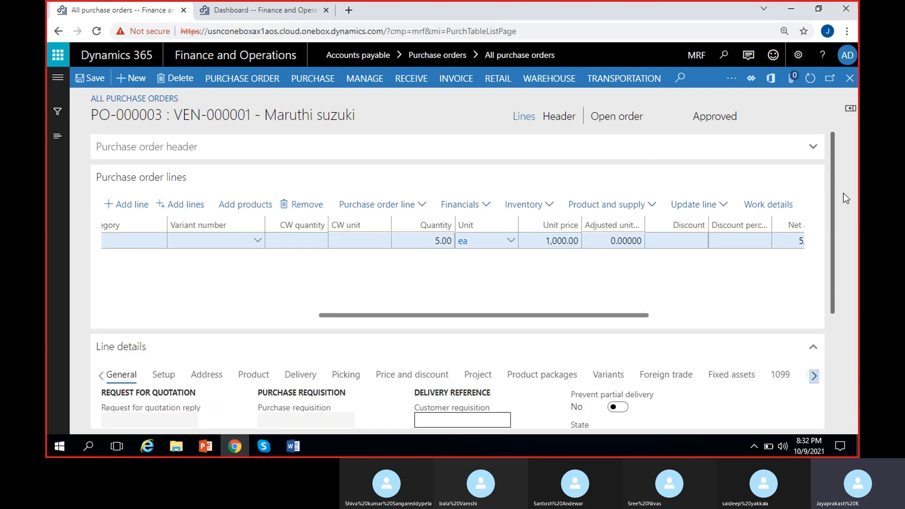
left_click(251, 85)
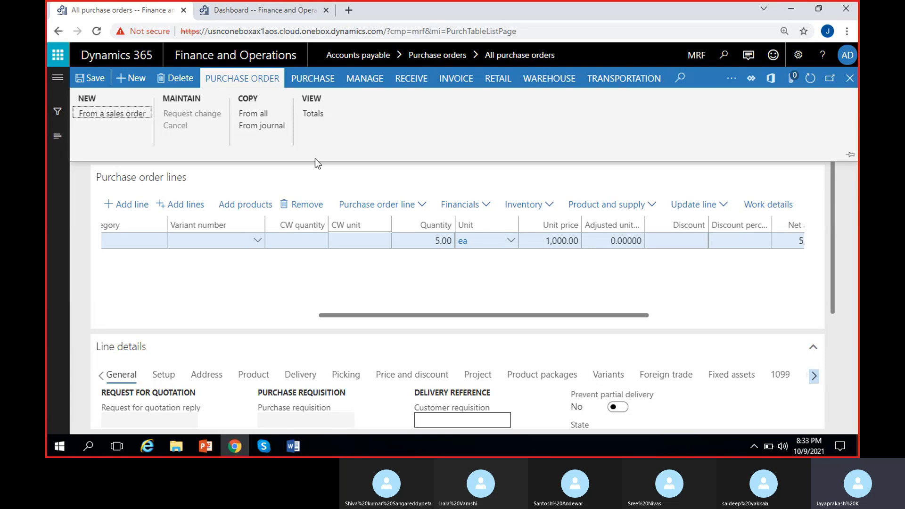
left_click(312, 115)
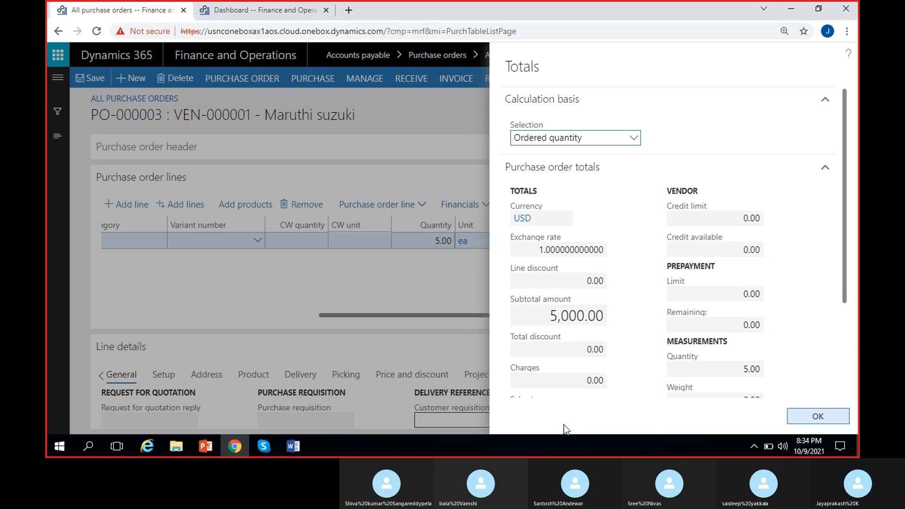
scroll(631, 225, "down", 2)
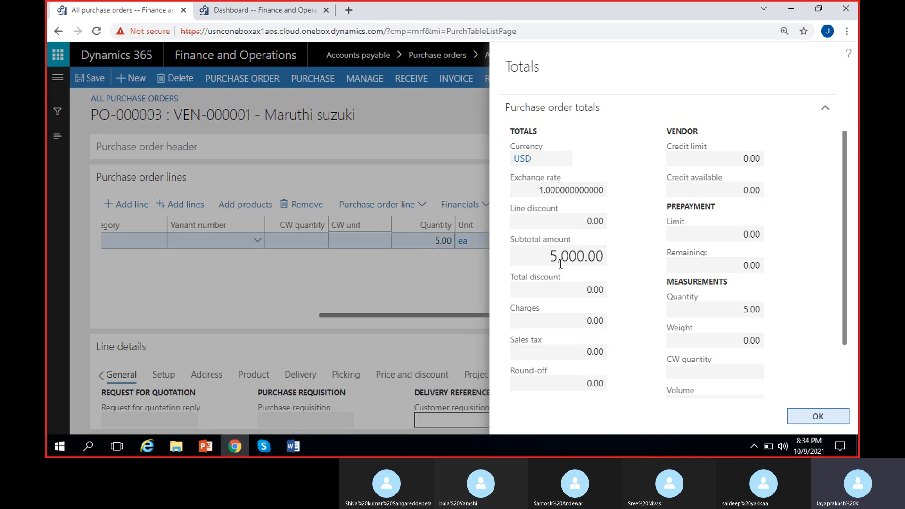
scroll(560, 262, "down", 2)
Examine the total discount, charges, sales tax, round-off, total amount and cash discount fields of the totals
left_click(591, 229)
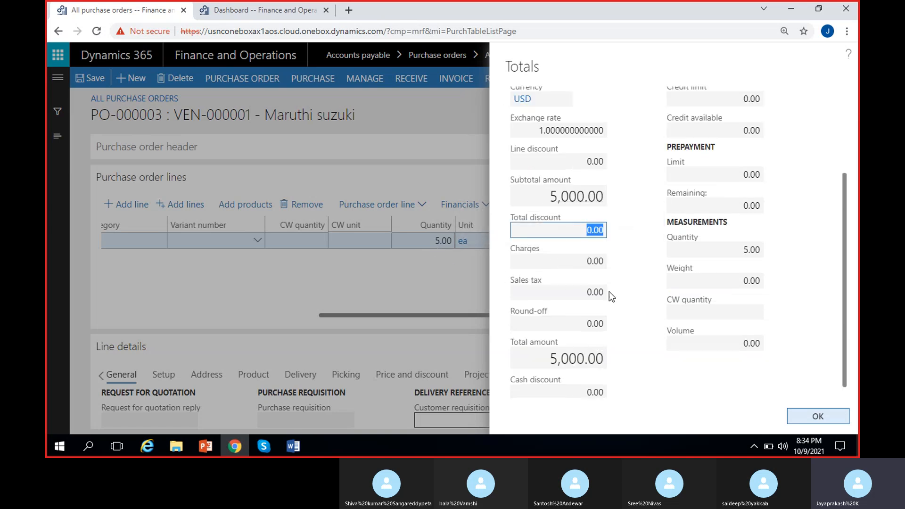
left_click(613, 278)
left_click(578, 262)
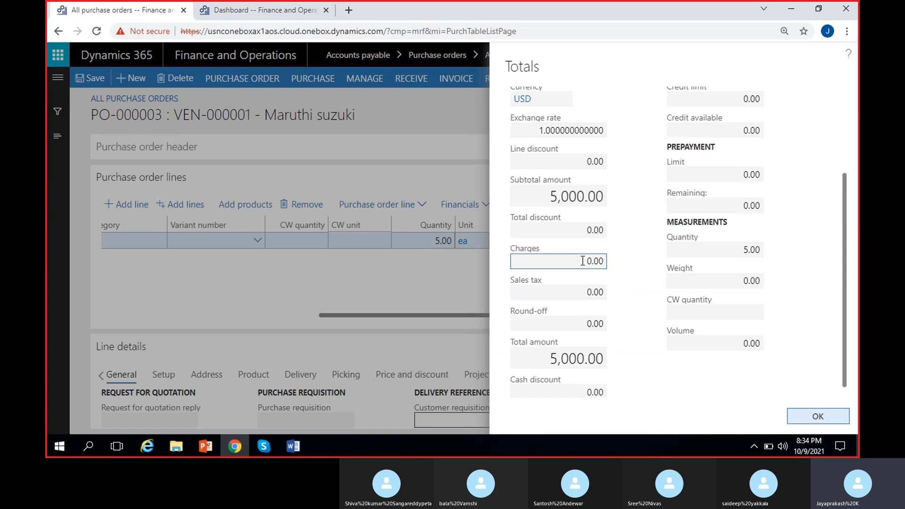
left_click(625, 282)
left_click(575, 292)
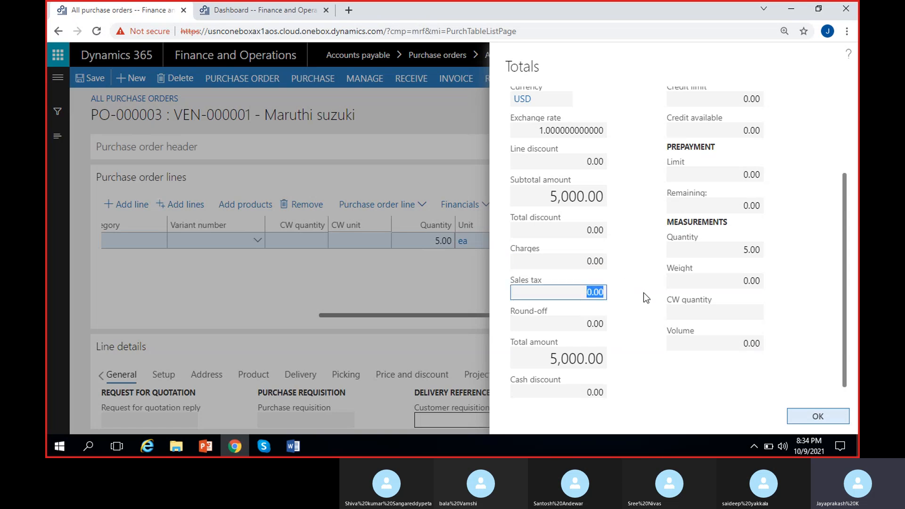
left_click(643, 293)
left_click(564, 321)
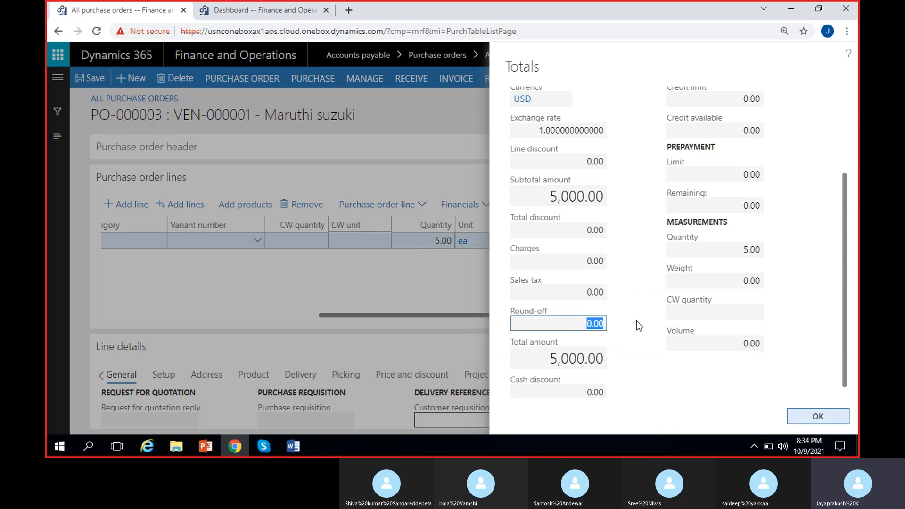
left_click(636, 320)
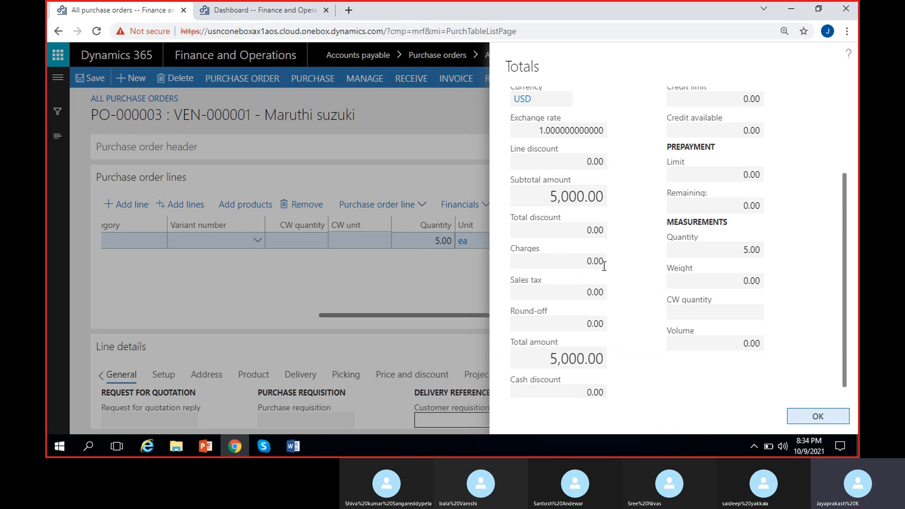
left_click(537, 359)
left_click(646, 361)
scroll(645, 358, "down", 1)
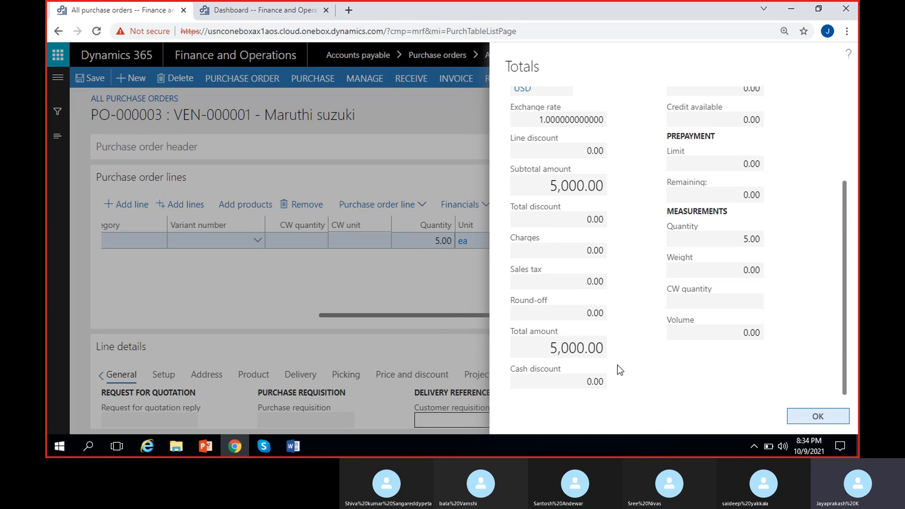
Examine the vendor credit, prepayment and measurement fields of the totals, then close the totals summary
left_click(582, 380)
left_click(636, 357)
scroll(637, 315, "up", 3)
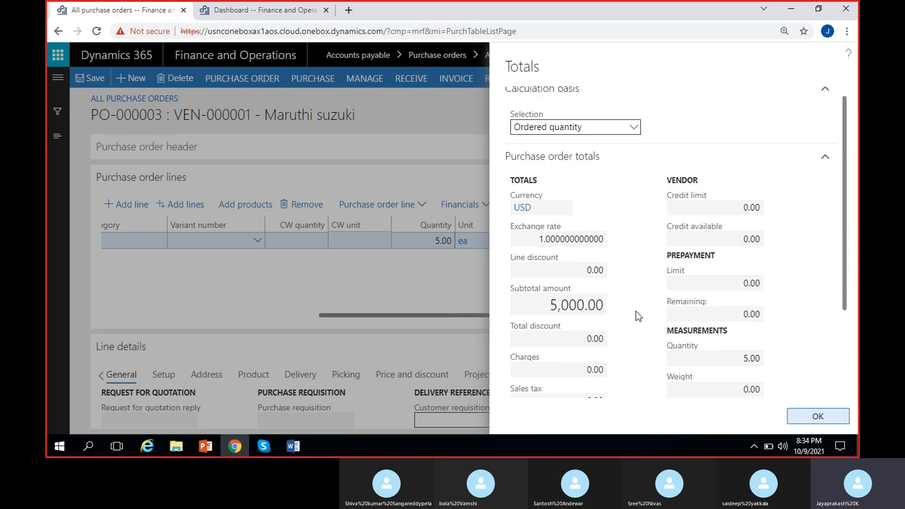
left_click(715, 205)
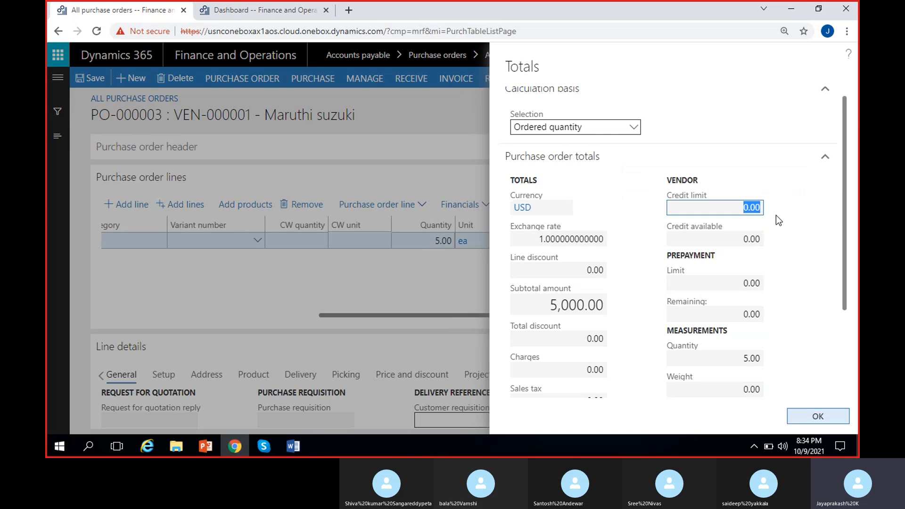
left_click(632, 239)
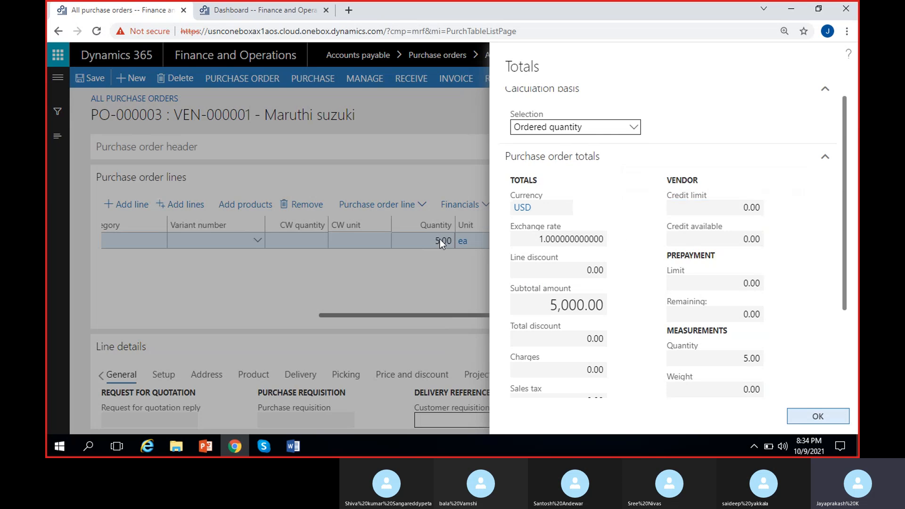
left_click(714, 237)
left_click(789, 248)
scroll(652, 227, "down", 1)
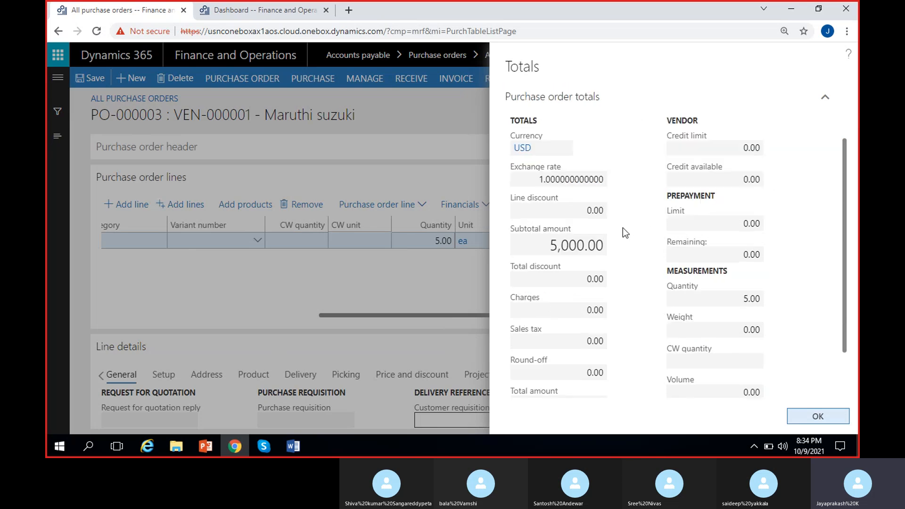
left_click(721, 218)
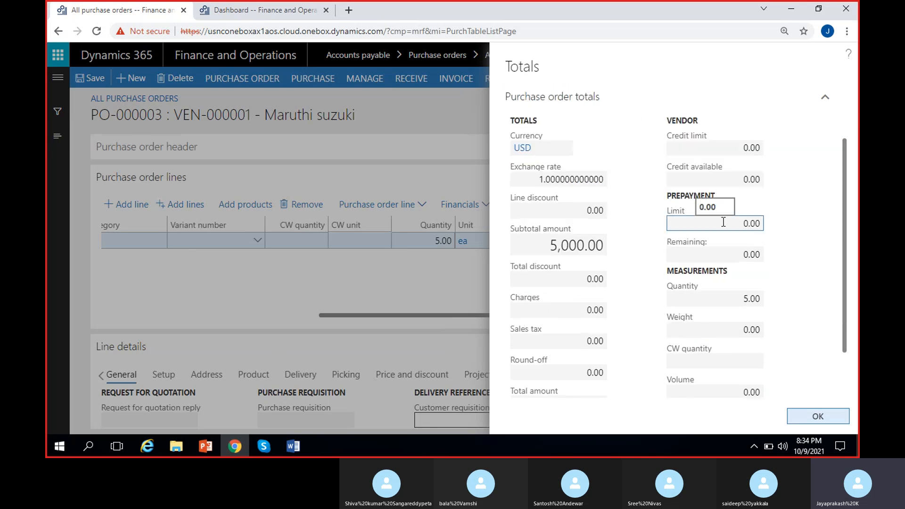
left_click(649, 229)
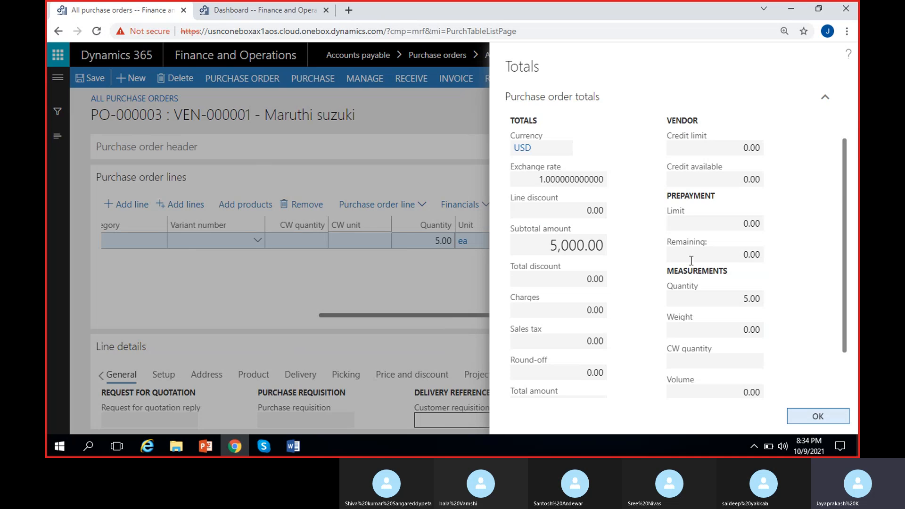
scroll(701, 268, "down", 1)
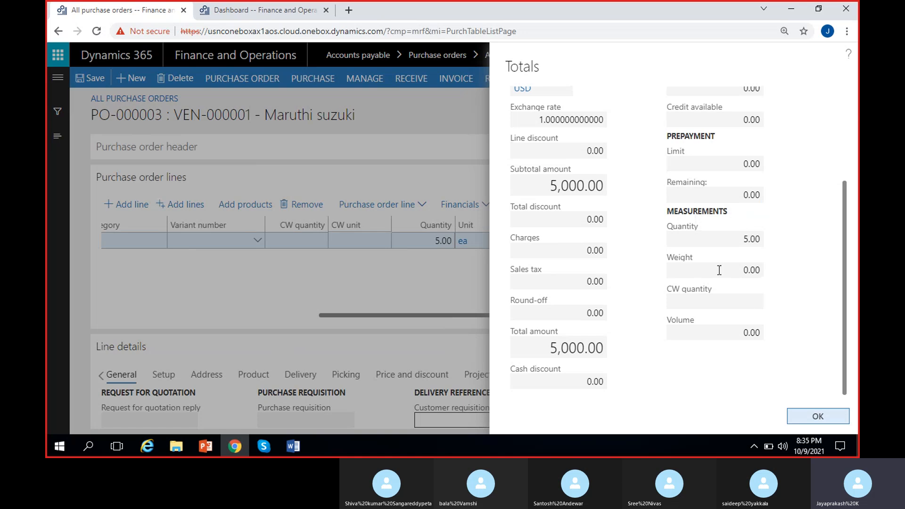
left_click(715, 239)
left_click(776, 249)
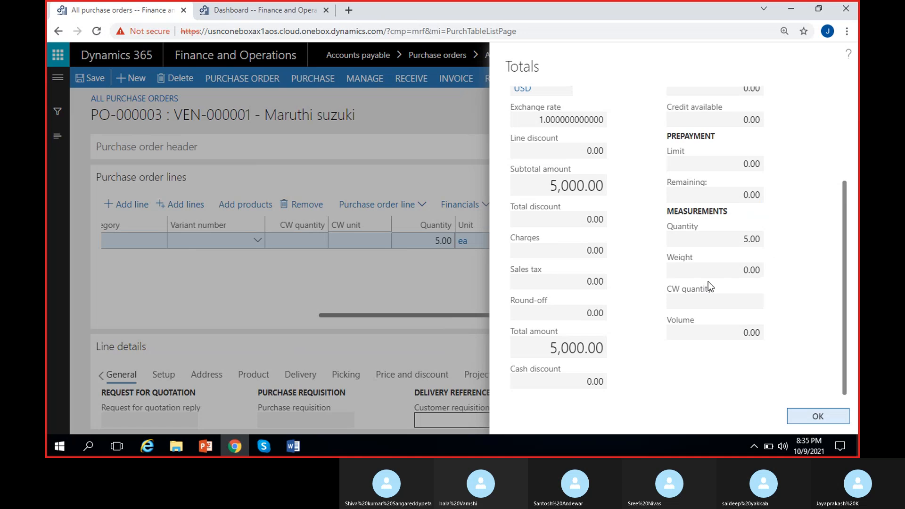
scroll(622, 281, "up", 3)
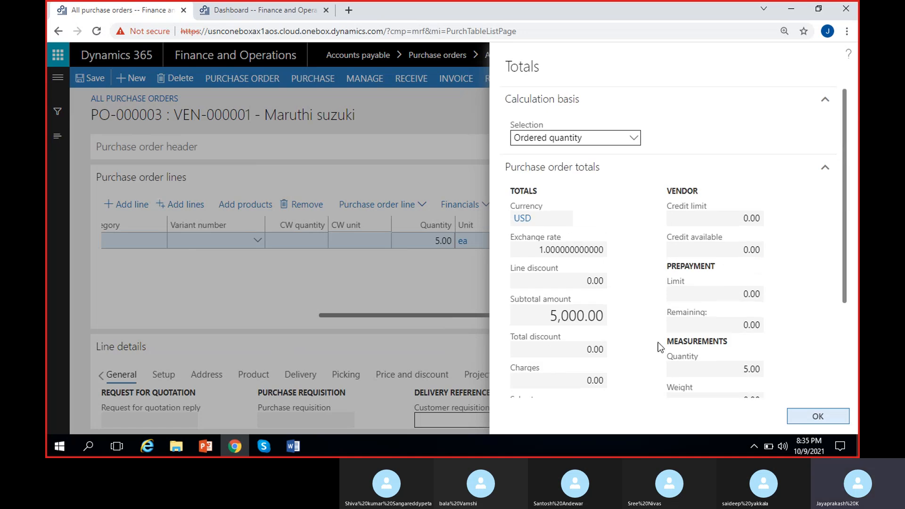
scroll(658, 342, "down", 3)
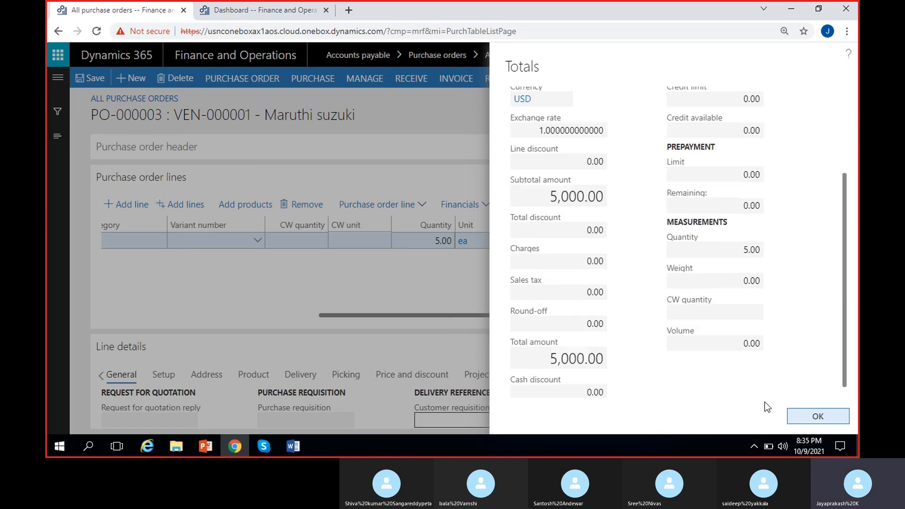
left_click(817, 415)
Browse the charges, sales tax and financial options available for the purchase order and its line
left_click(314, 82)
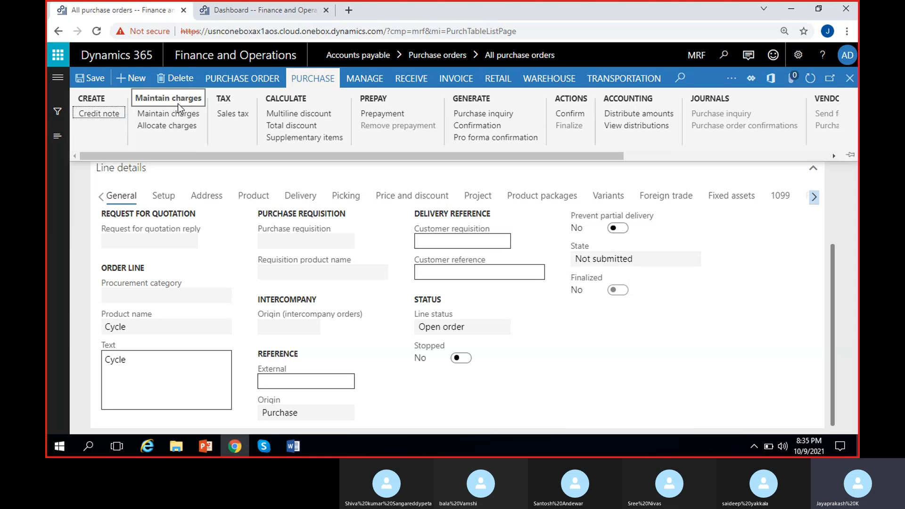
scroll(536, 234, "up", 3)
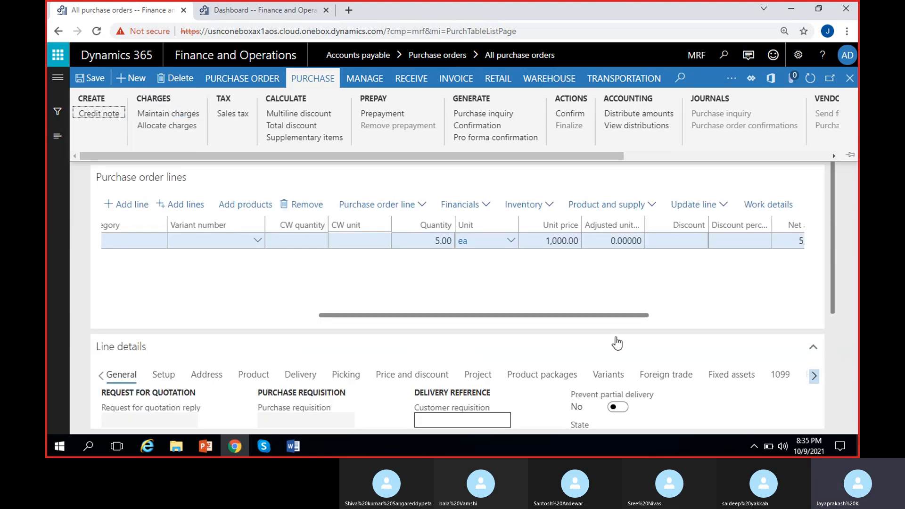
left_click(460, 204)
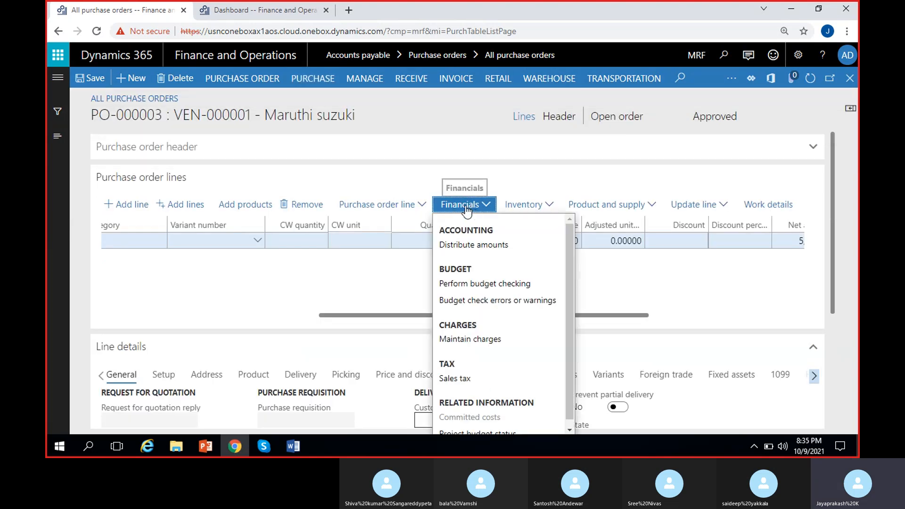
left_click(387, 297)
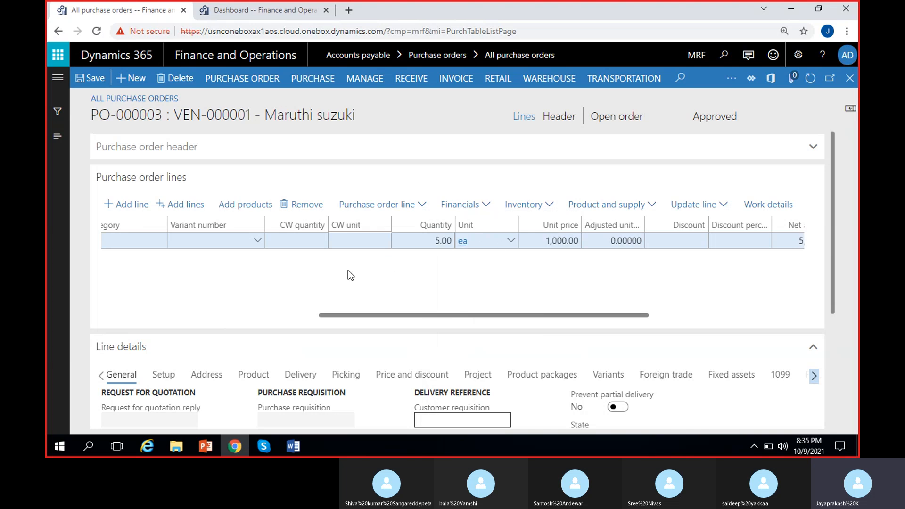
left_click(464, 204)
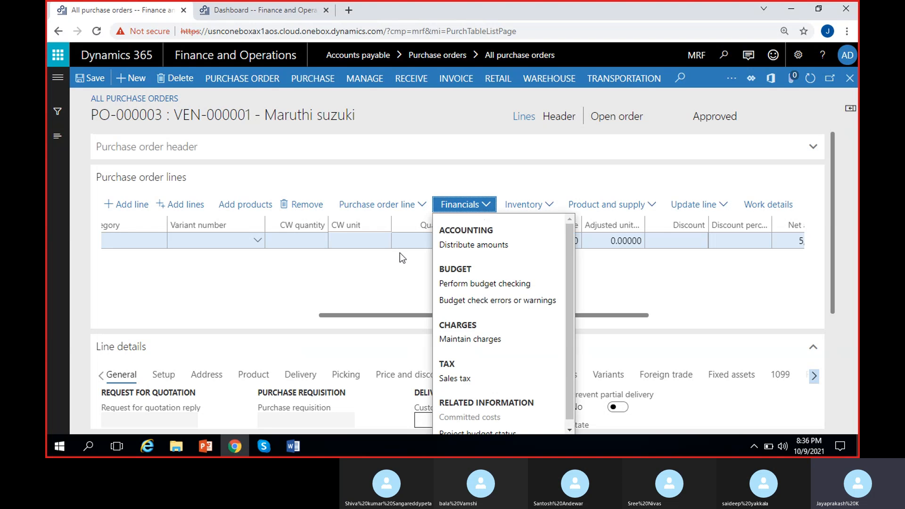
left_click(403, 246)
left_click(488, 205)
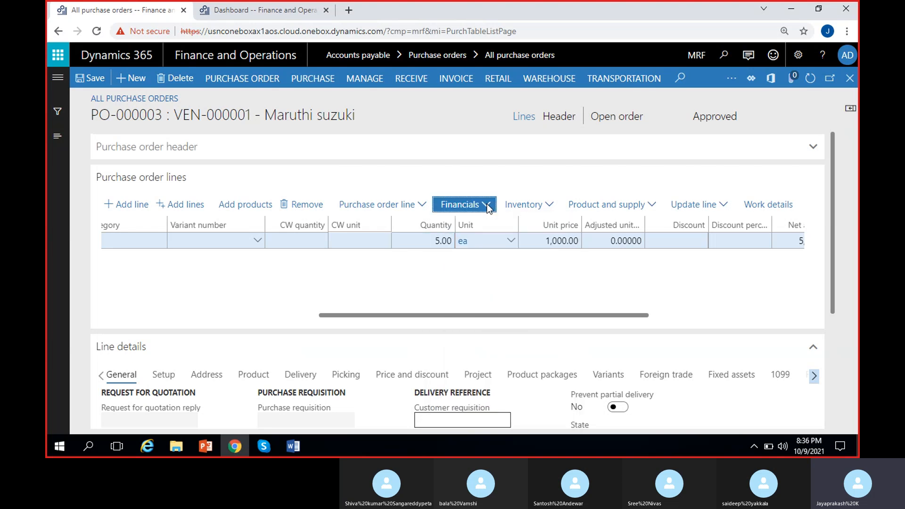
left_click(357, 258)
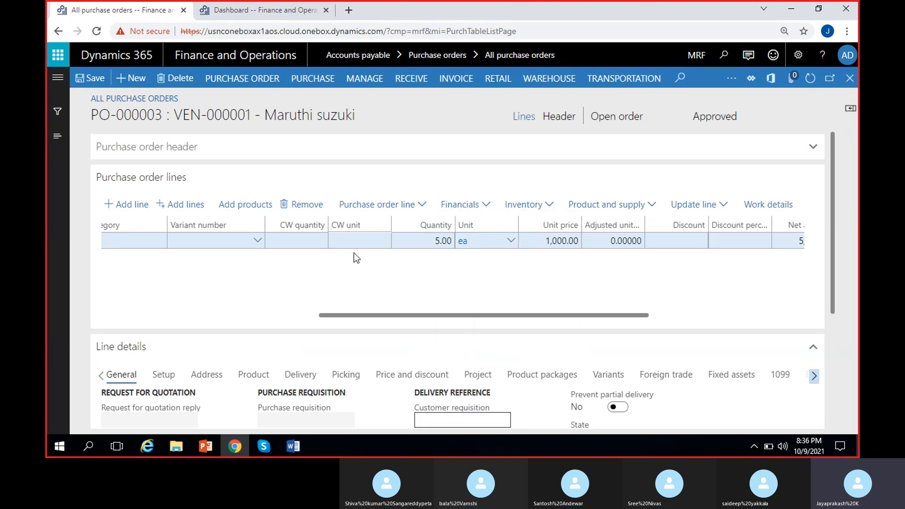
left_click(311, 80)
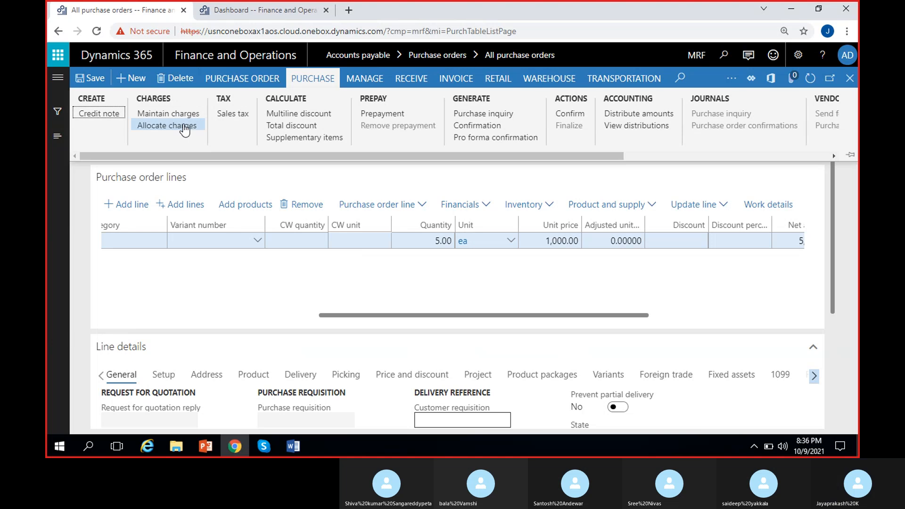
left_click(437, 304)
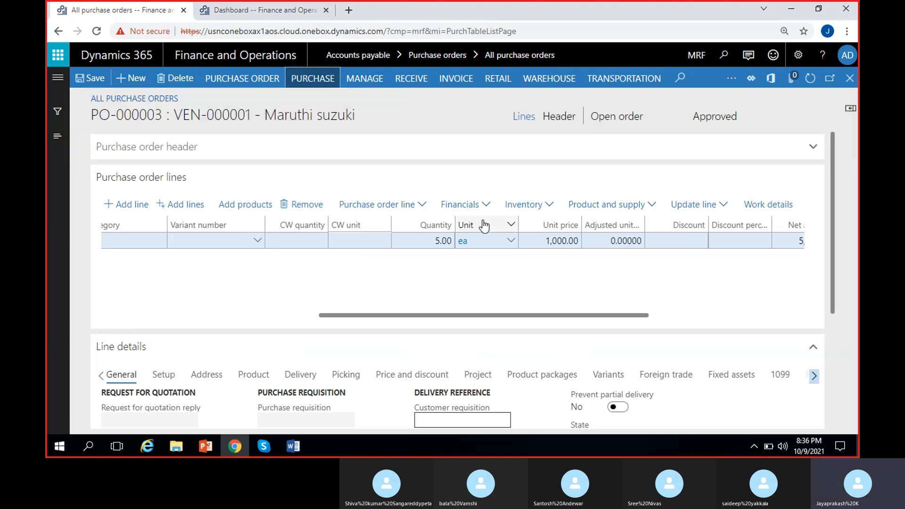
left_click(479, 206)
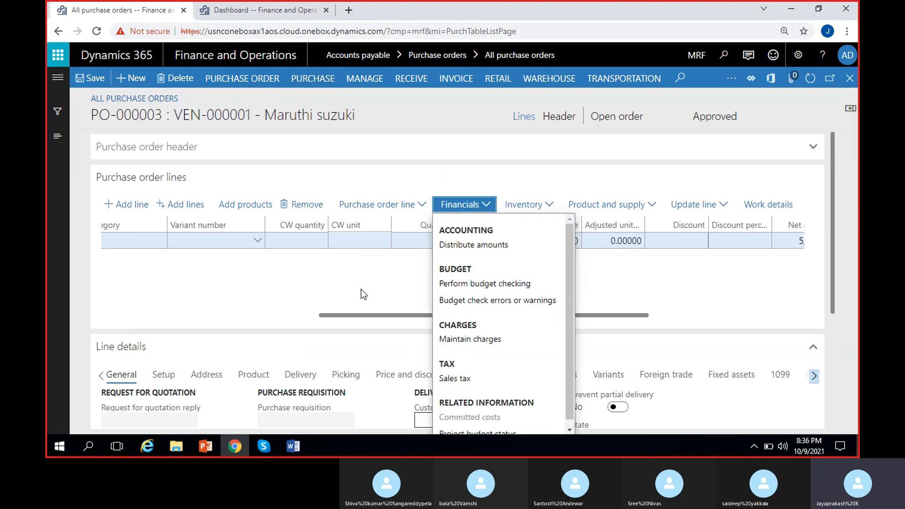
left_click(432, 256)
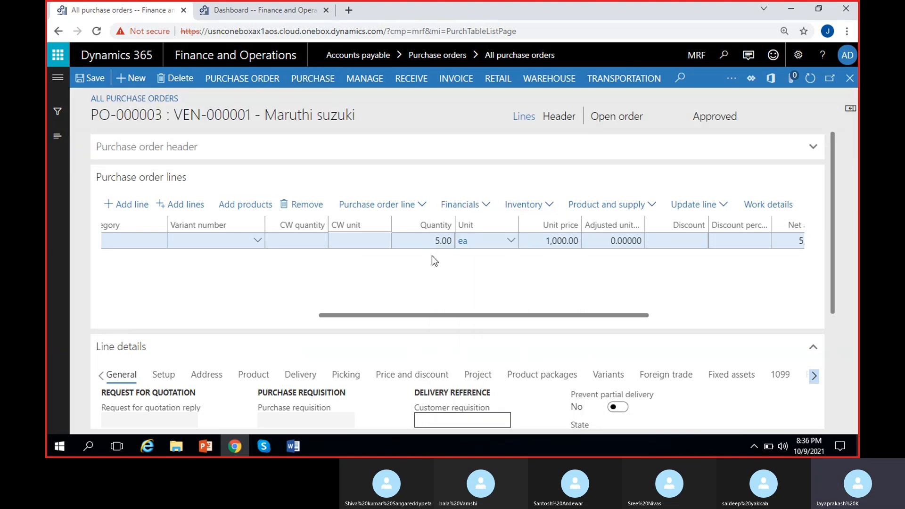
left_click(312, 80)
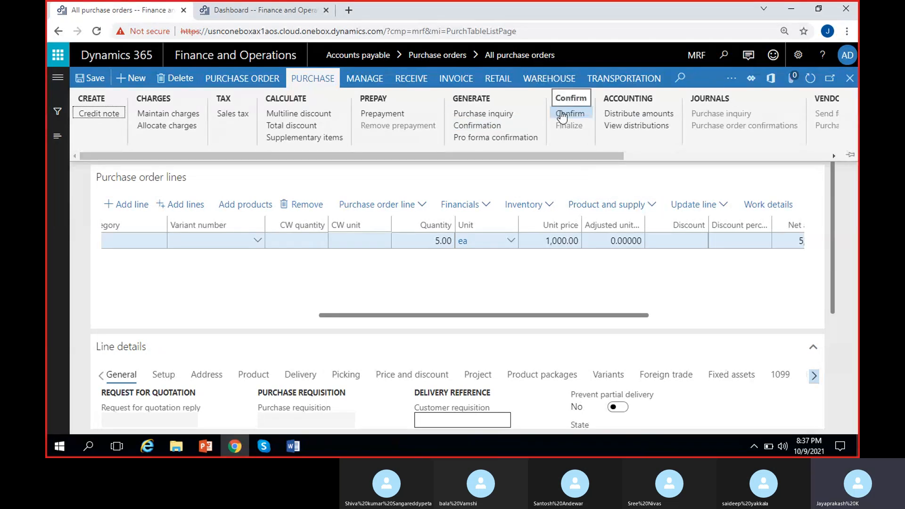
Confirm the purchase order for the ordered quantity and dismiss the completion notice
left_click_drag(570, 153, 608, 165)
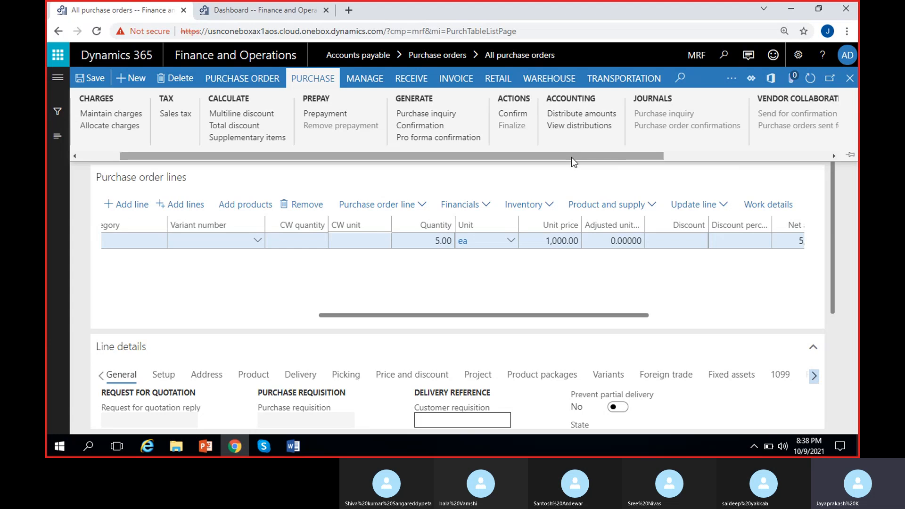
left_click_drag(571, 157, 524, 165)
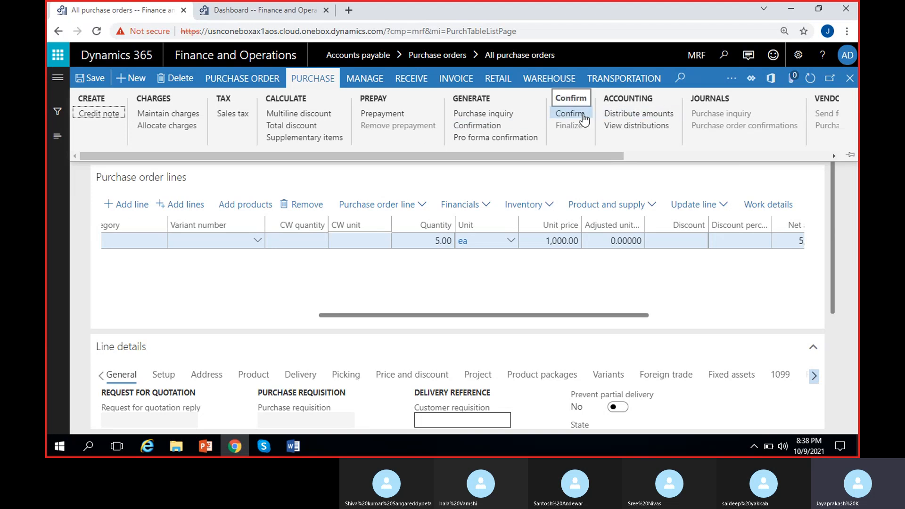
left_click(492, 128)
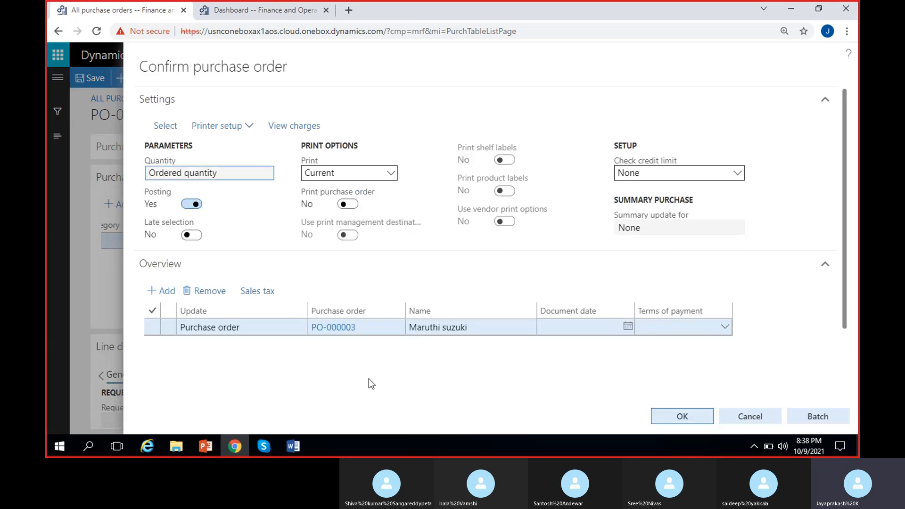
scroll(614, 360, "down", 2)
left_click(681, 416)
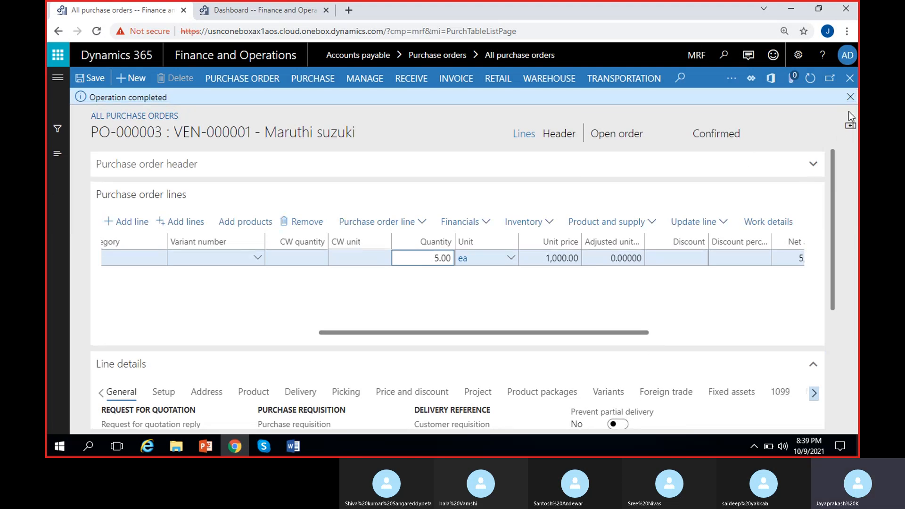
left_click(849, 97)
Browse the manage, receive, invoice, retail, warehouse and transportation actions for the confirmed purchase order
left_click(711, 118)
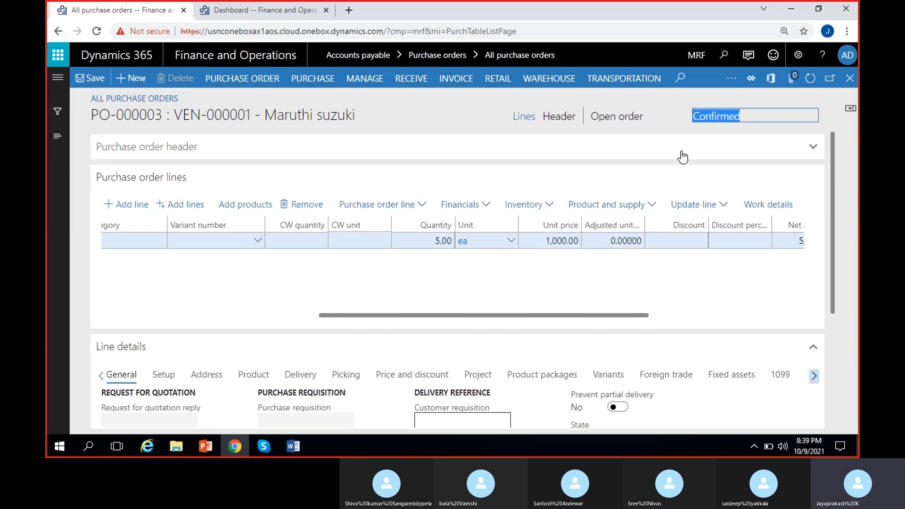
left_click(311, 80)
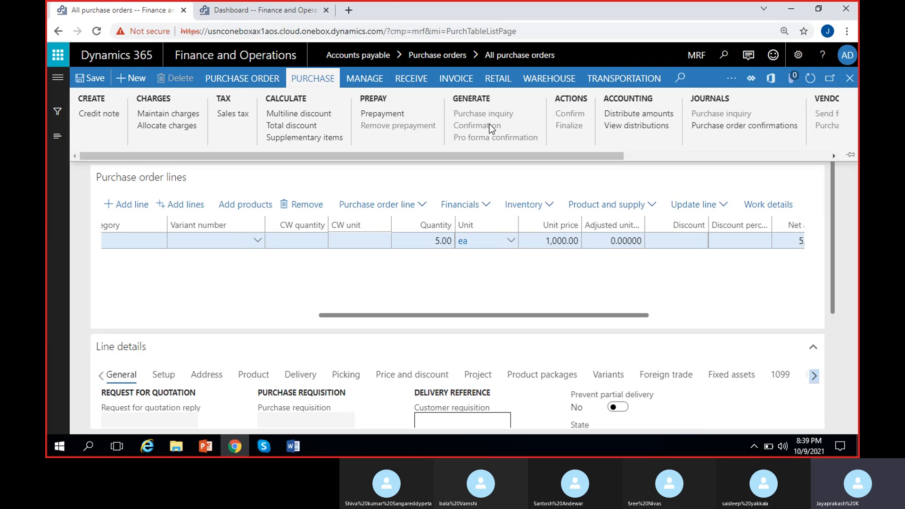
left_click(372, 84)
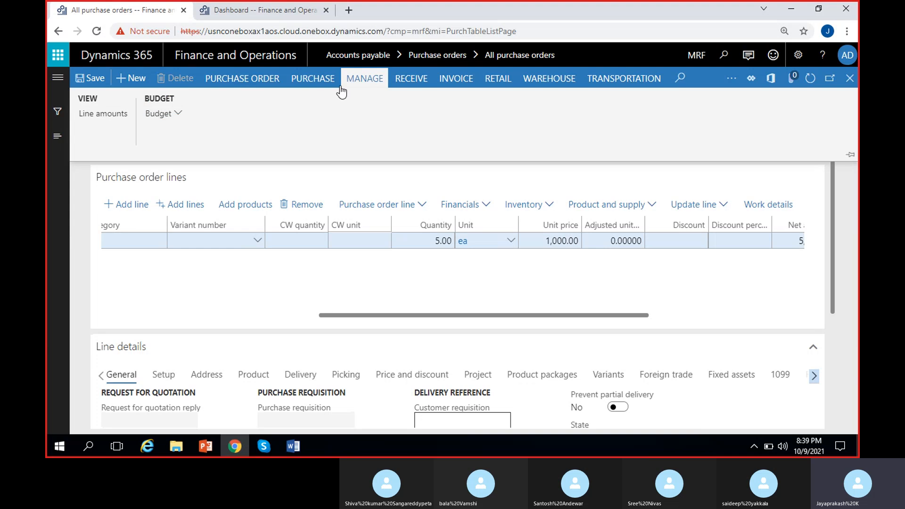
left_click(410, 78)
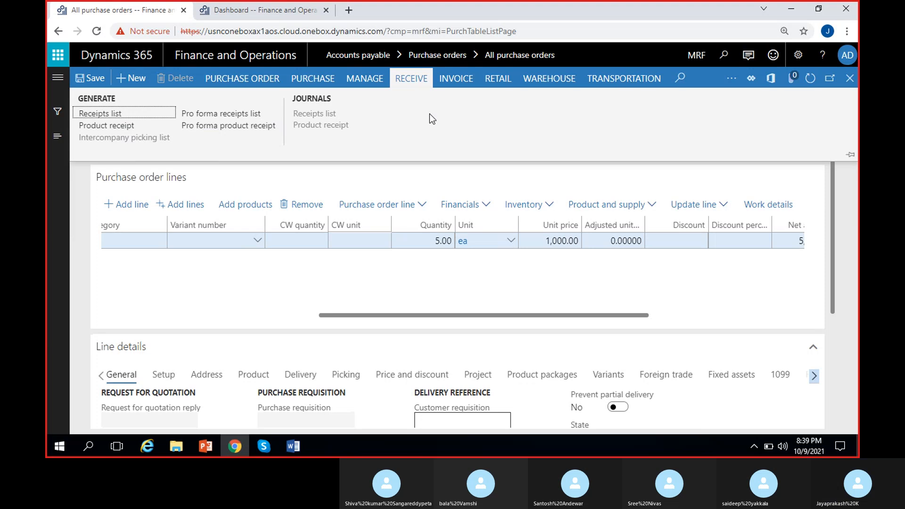
left_click(454, 81)
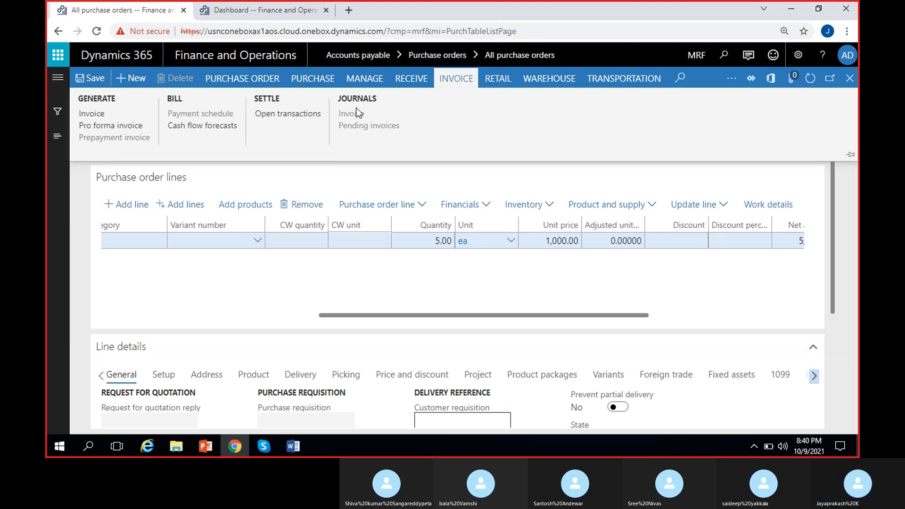
left_click(494, 79)
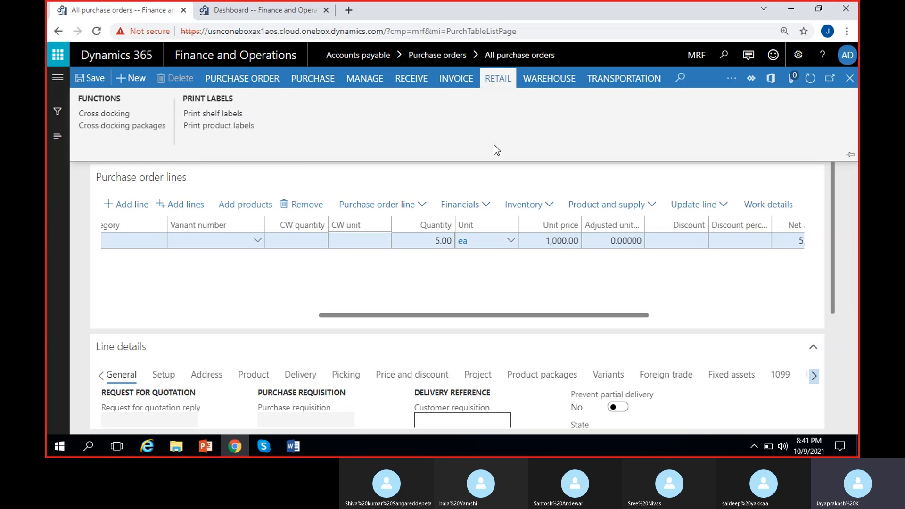
left_click(548, 83)
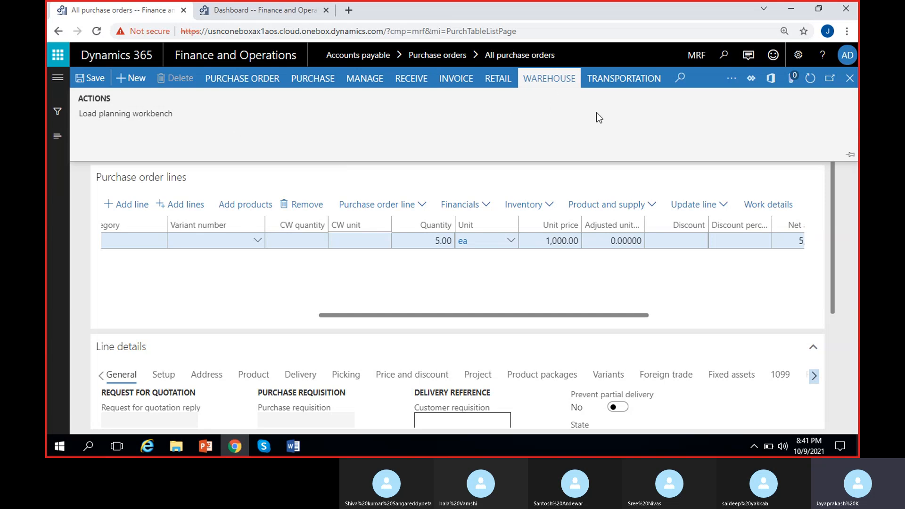
left_click(611, 81)
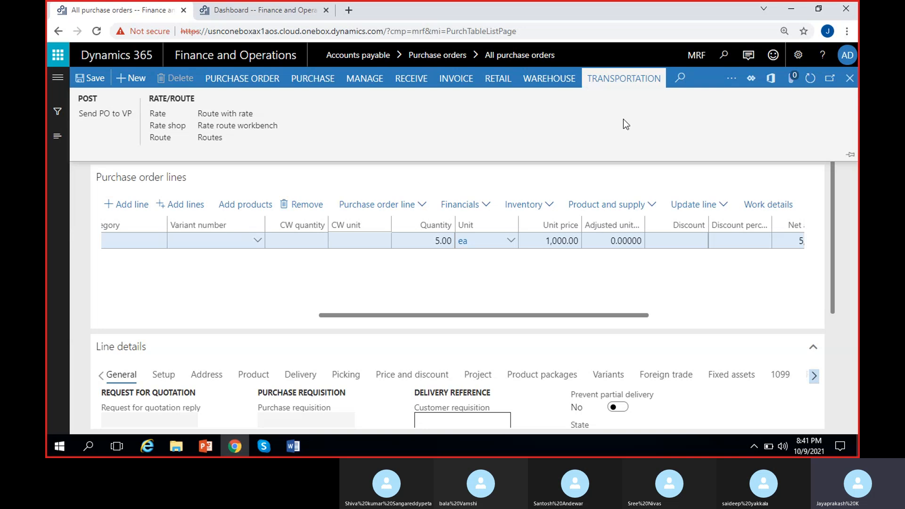
left_click(740, 73)
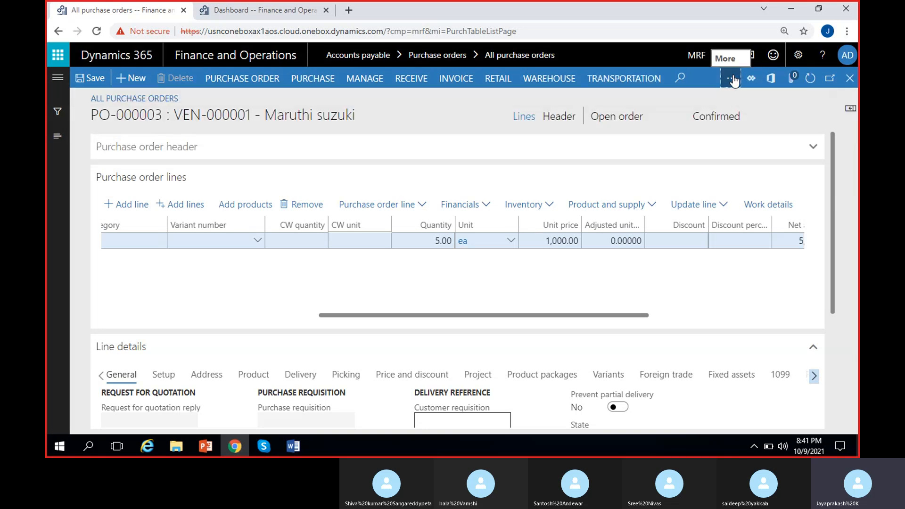
Browse the general setup and vendor options and the purchase tab of the confirmed purchase order
left_click(731, 80)
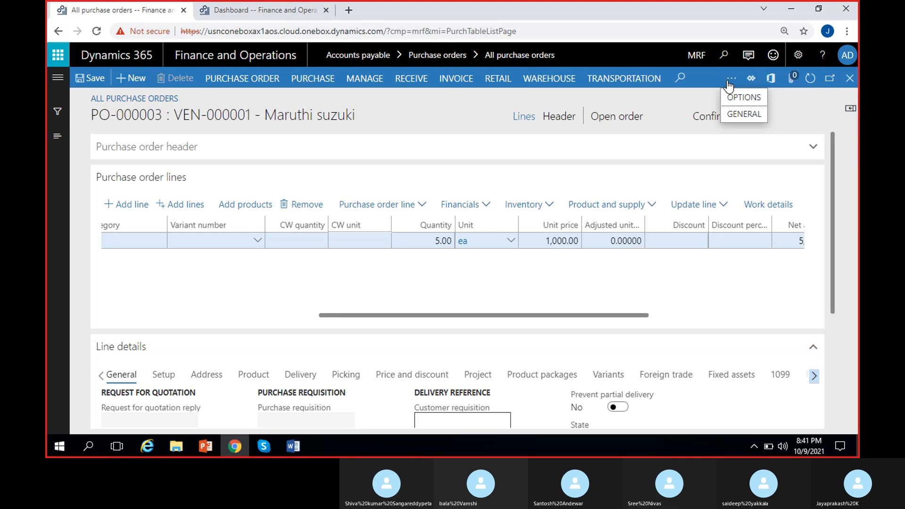
left_click(737, 115)
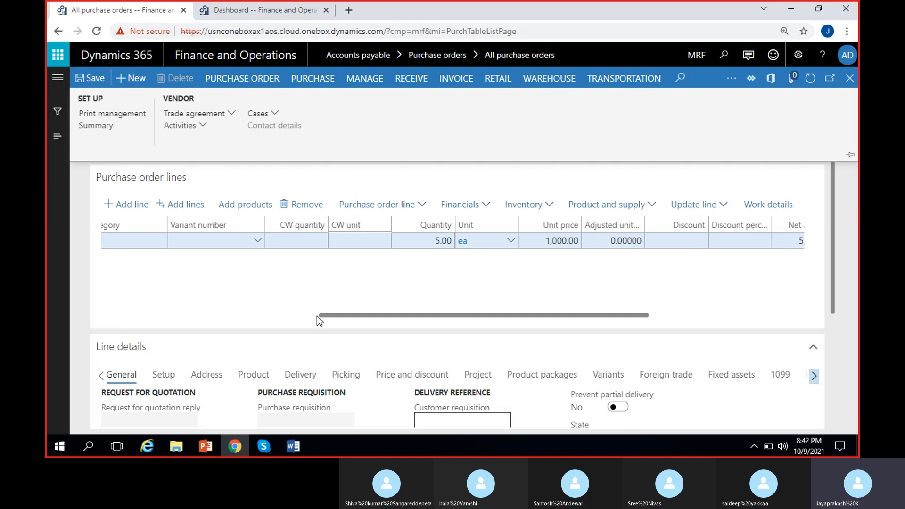
left_click_drag(317, 316, 75, 304)
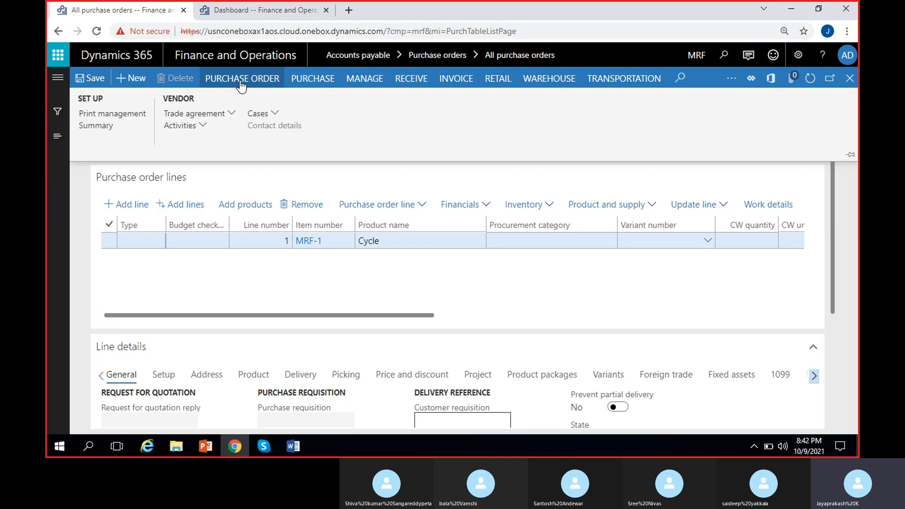
left_click(328, 84)
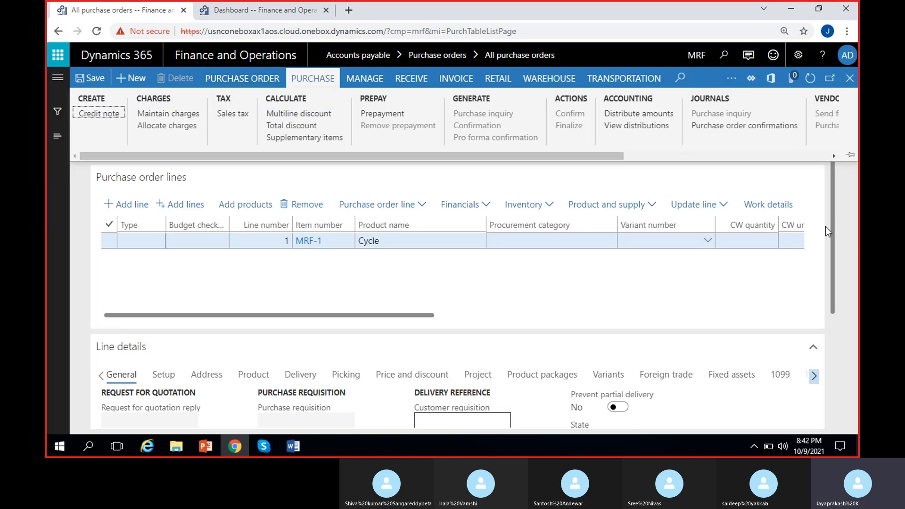
left_click(850, 188)
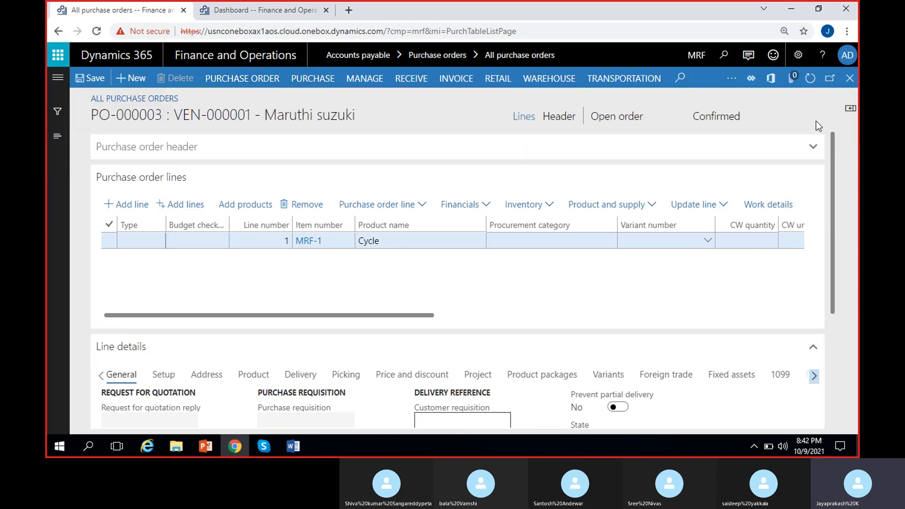
left_click(704, 118)
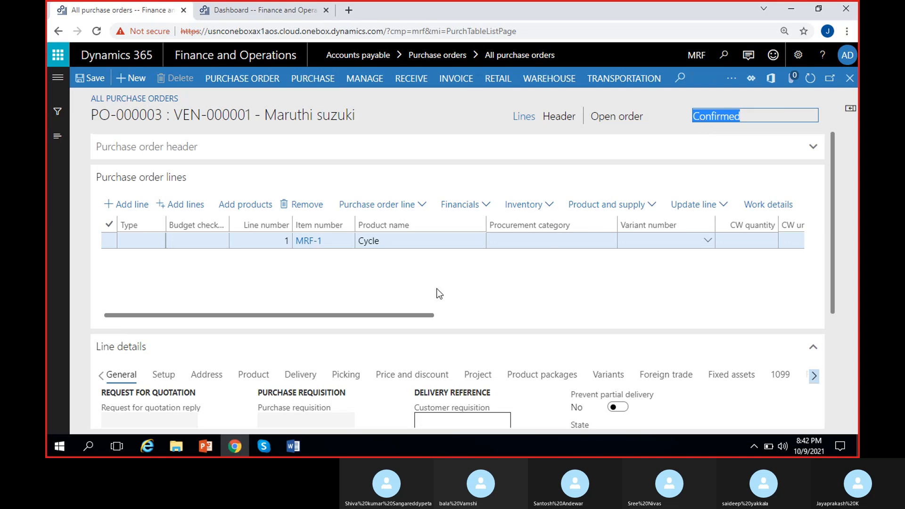
left_click(270, 446)
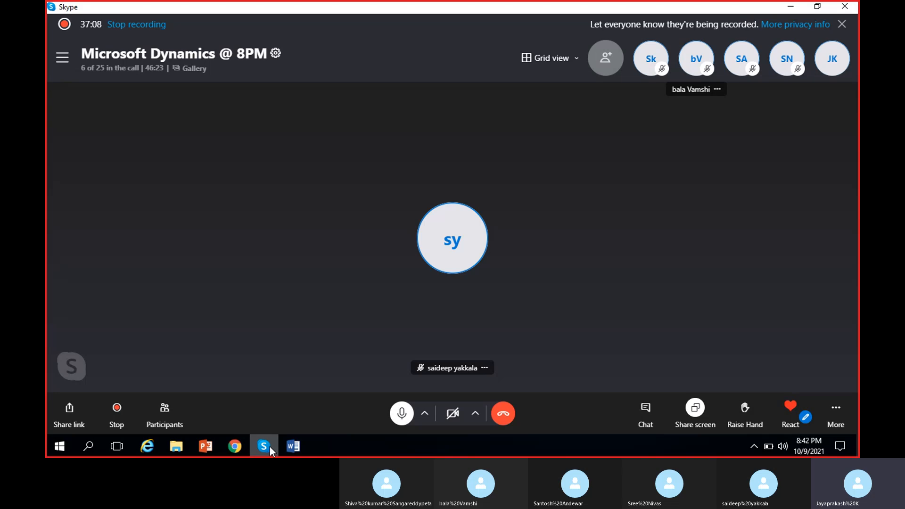
left_click(269, 446)
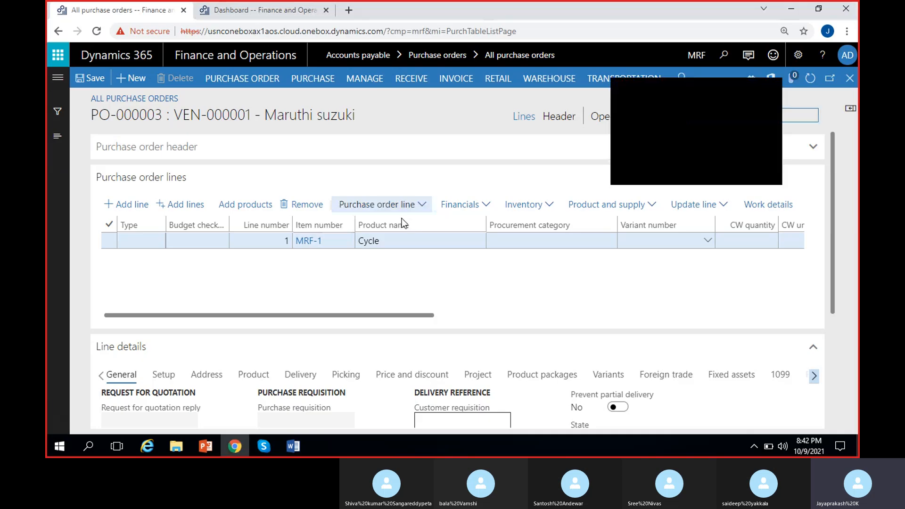
left_click(769, 91)
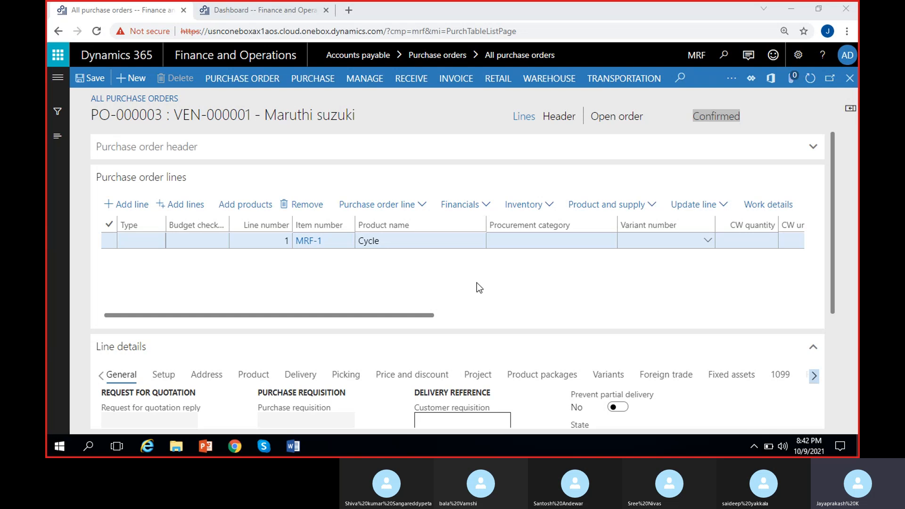
left_click(452, 274)
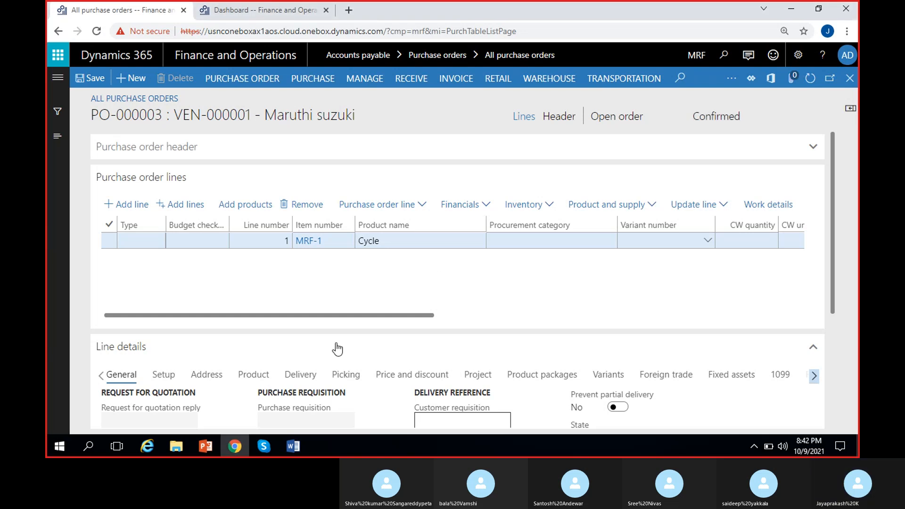
Switch to the Word notes and highlight the purchase order confirmation step
key("alt+Tab")
left_click(323, 264)
scroll(323, 263, "up", 4)
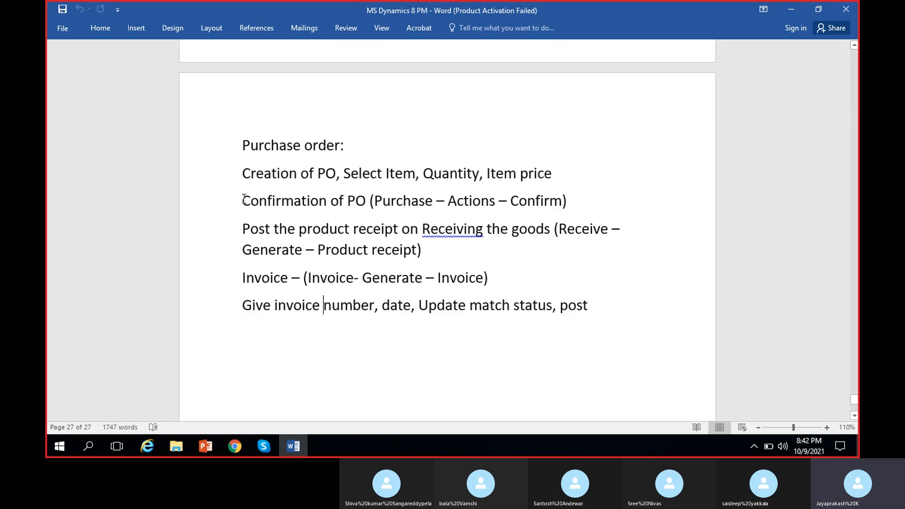
left_click_drag(243, 200, 588, 203)
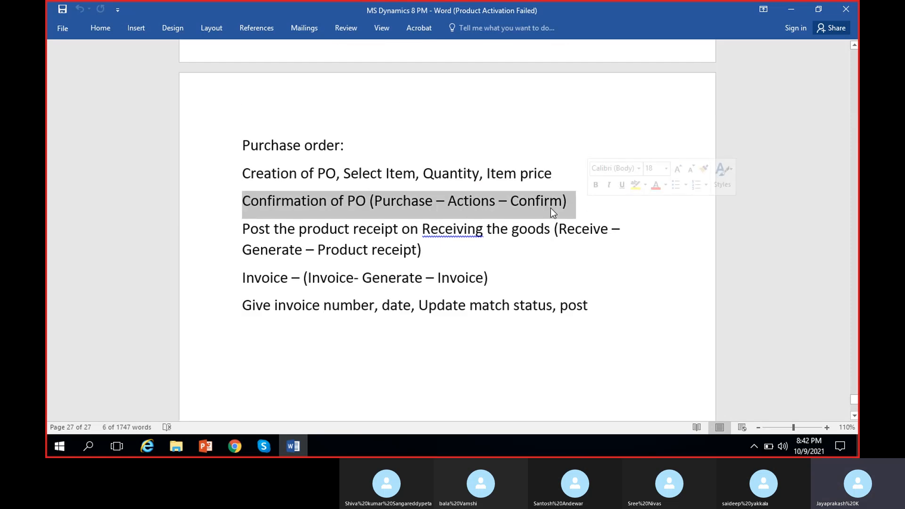
left_click(240, 228)
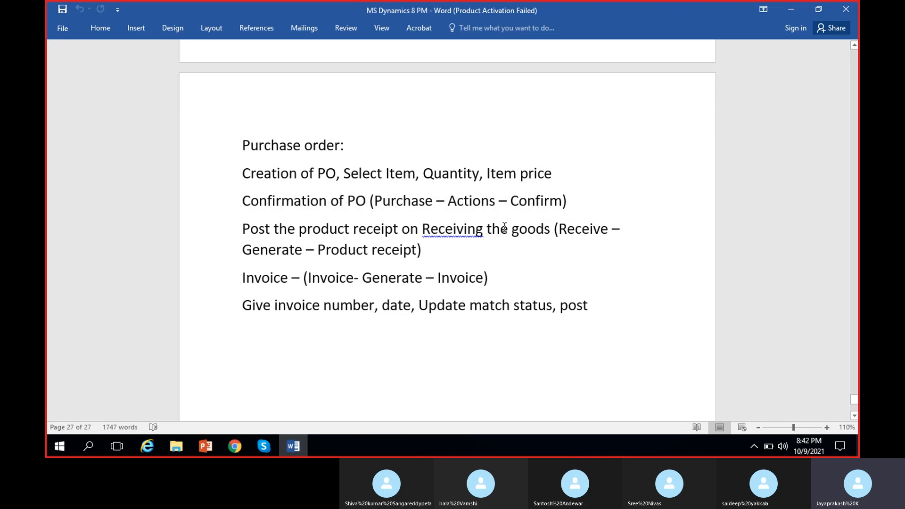
Correct 'Receiving' to 'receiving' in the product receipt note, highlight that step and minimize Word
right_click(470, 228)
left_click(497, 245)
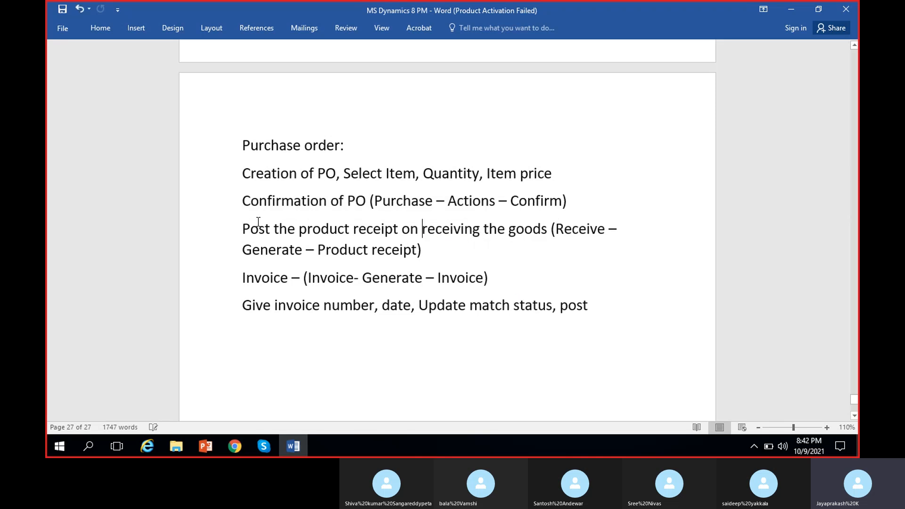
left_click_drag(243, 228, 463, 250)
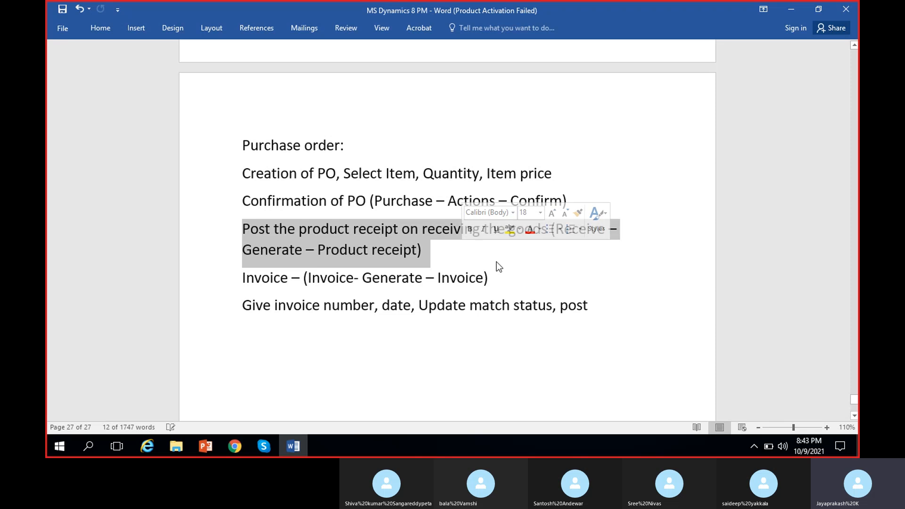
left_click(464, 275)
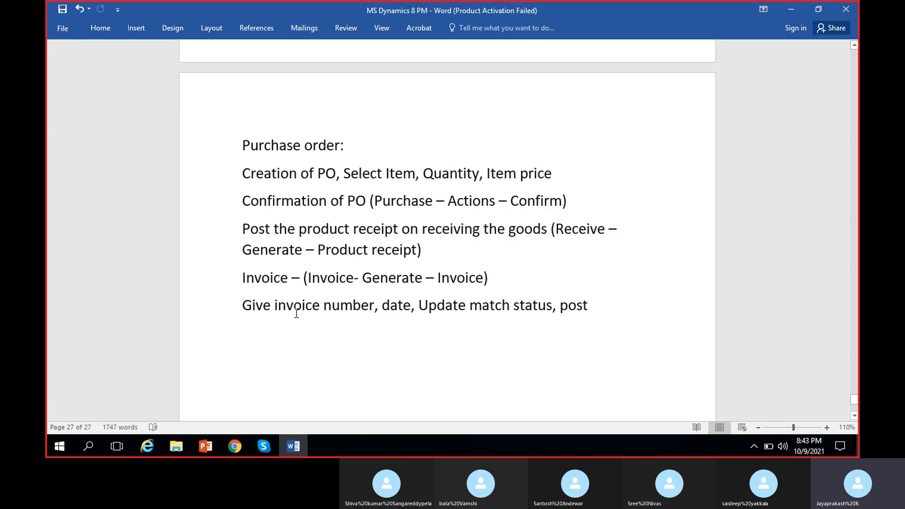
left_click(790, 9)
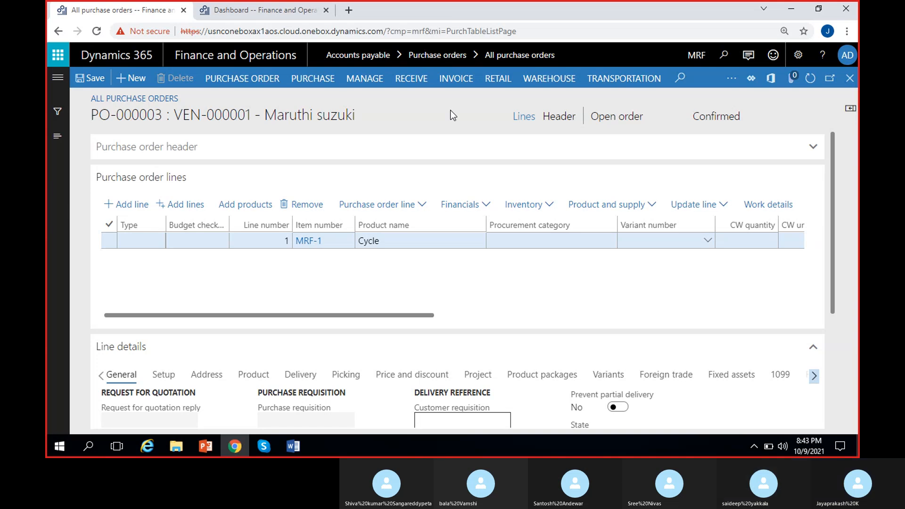
Browse the purchase, receive and invoice actions available for the confirmed purchase order
left_click(303, 82)
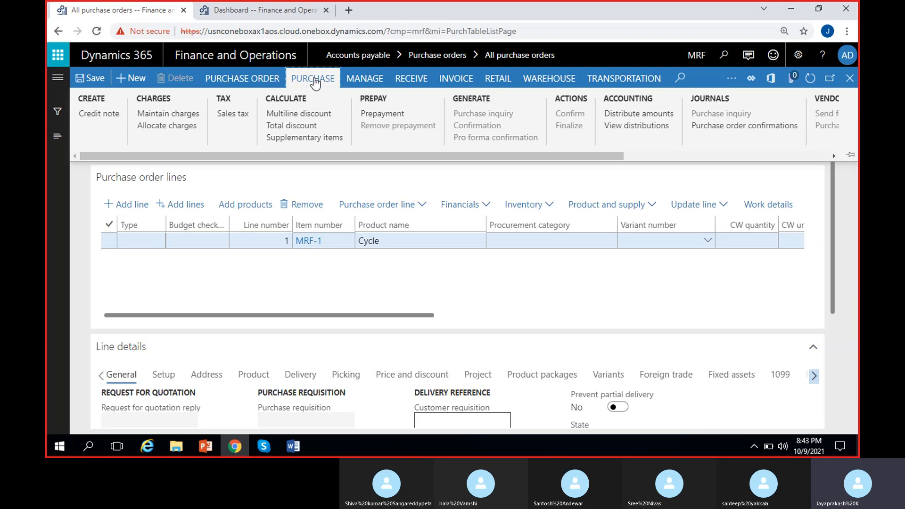
left_click(315, 84)
left_click(408, 83)
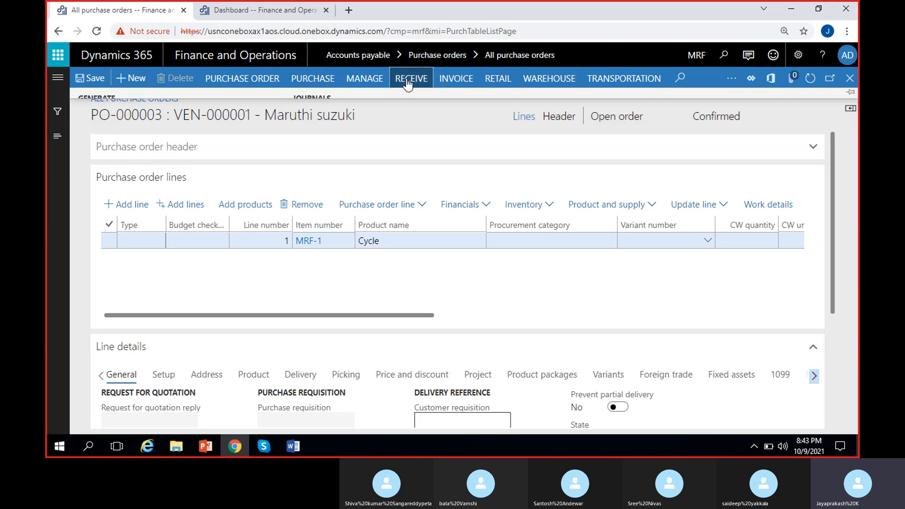
left_click(456, 79)
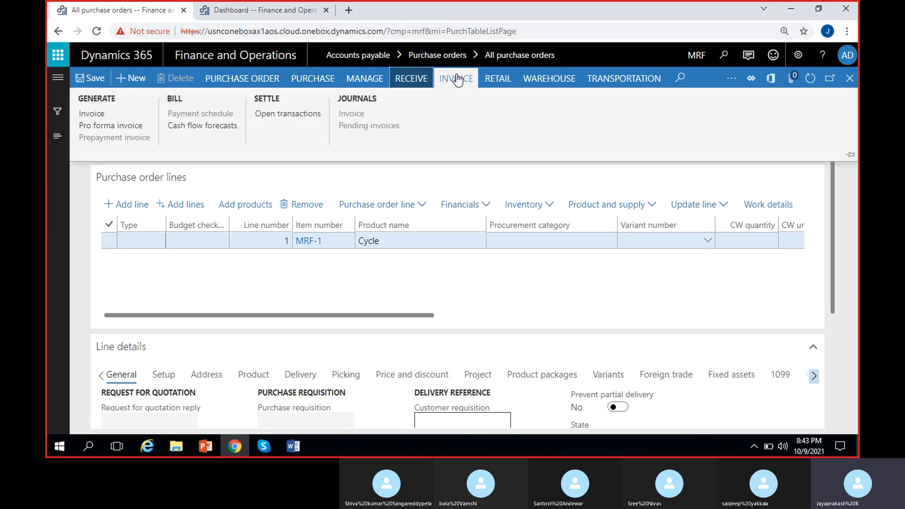
left_click(408, 82)
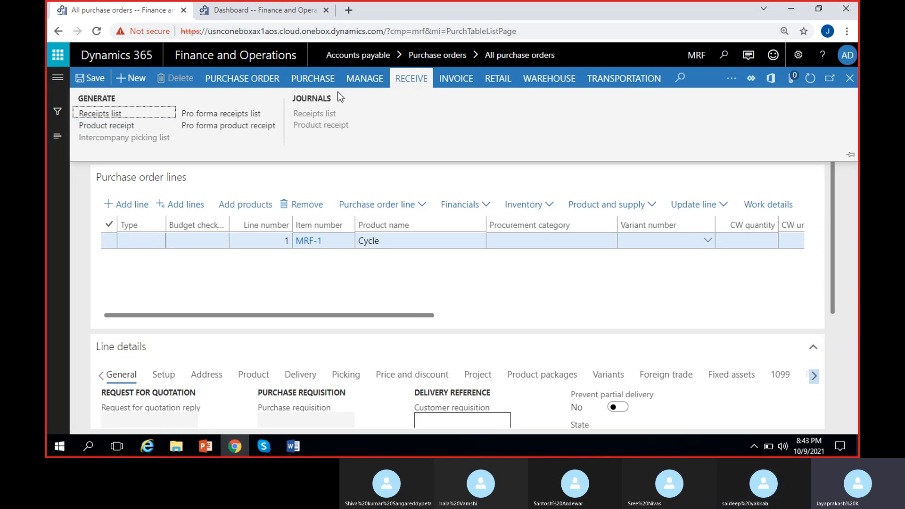
left_click(307, 79)
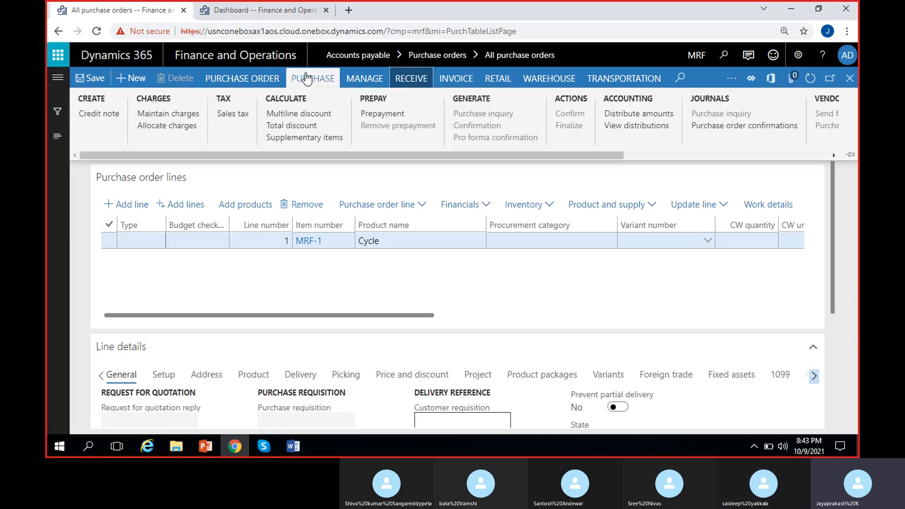
left_click(408, 81)
left_click(455, 80)
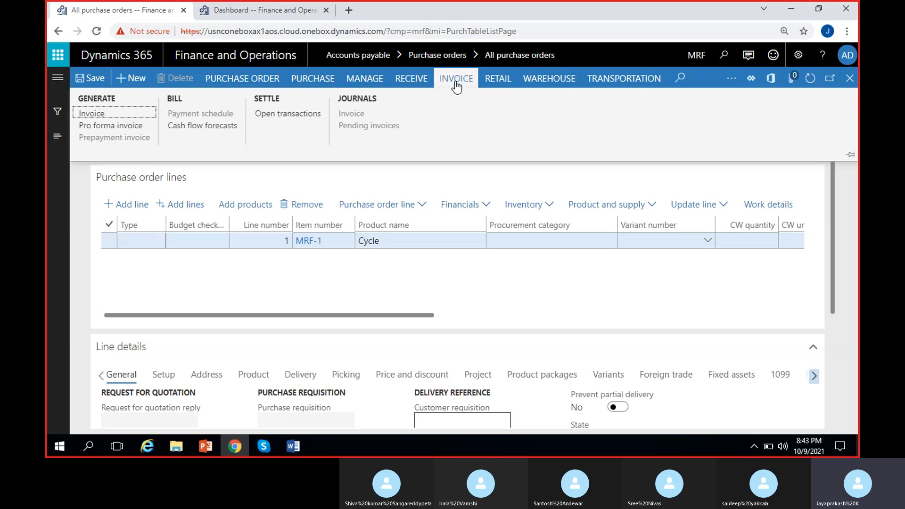
left_click(397, 85)
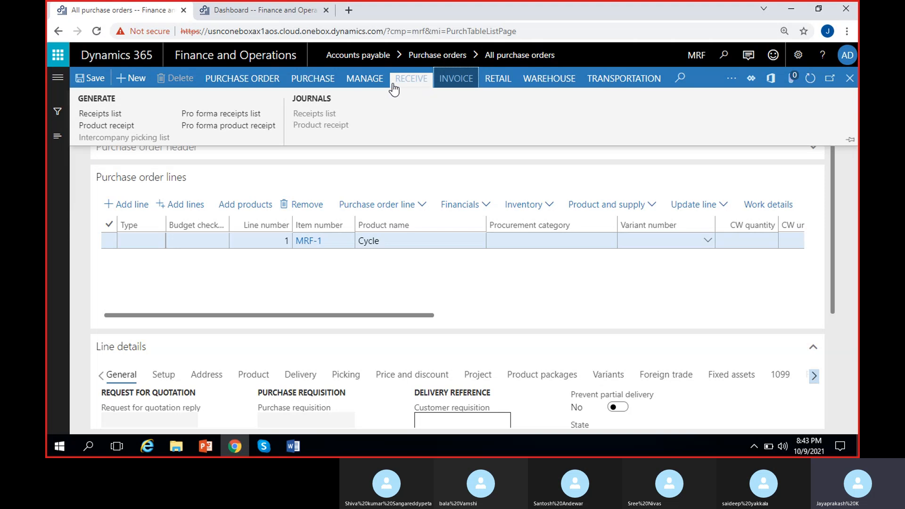
Start posting a product receipt, entering product receipt PRN_42 with receipt date 10/11/2021
left_click(111, 126)
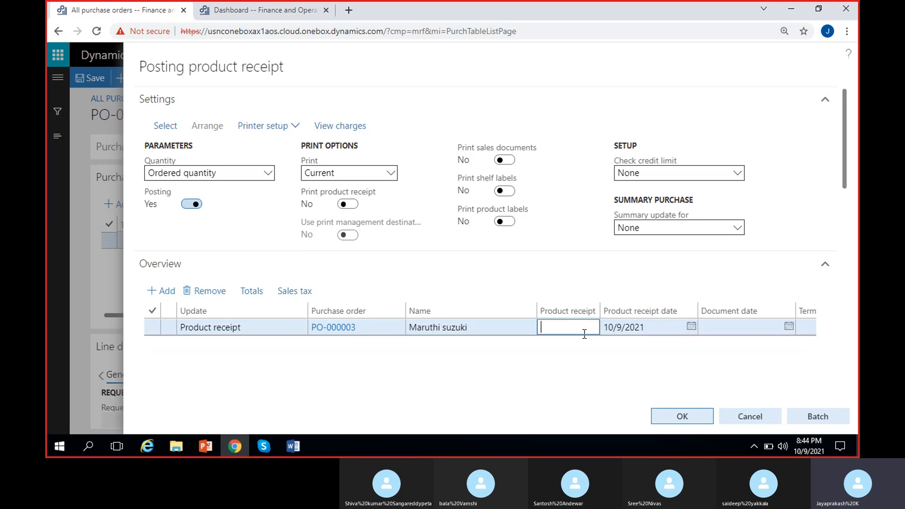
left_click(571, 355)
left_click(573, 331)
type("PRN_2")
key("BackSpace")
type("42")
scroll(567, 351, "right", 2)
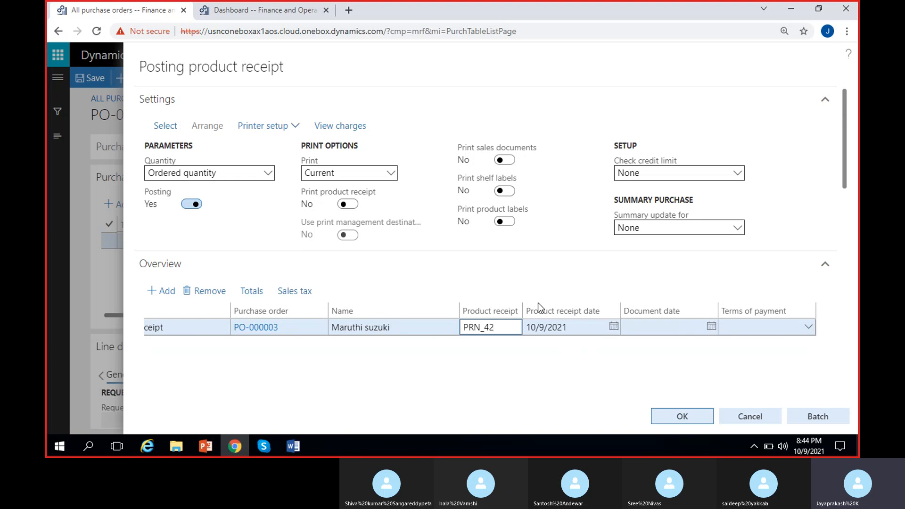
left_click(613, 327)
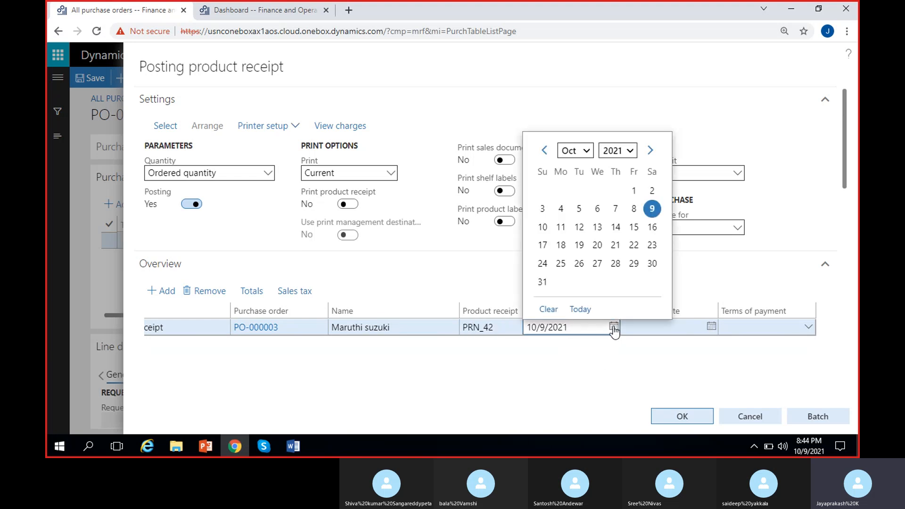
left_click(561, 227)
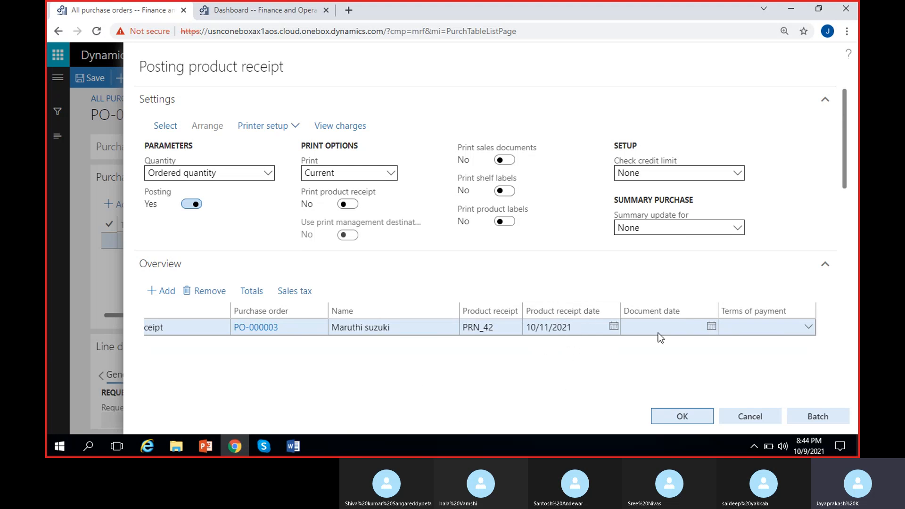
Set the Cycle line's receipt quantity to 3, post the product receipt and dismiss the completion notice
left_click_drag(845, 126, 846, 228)
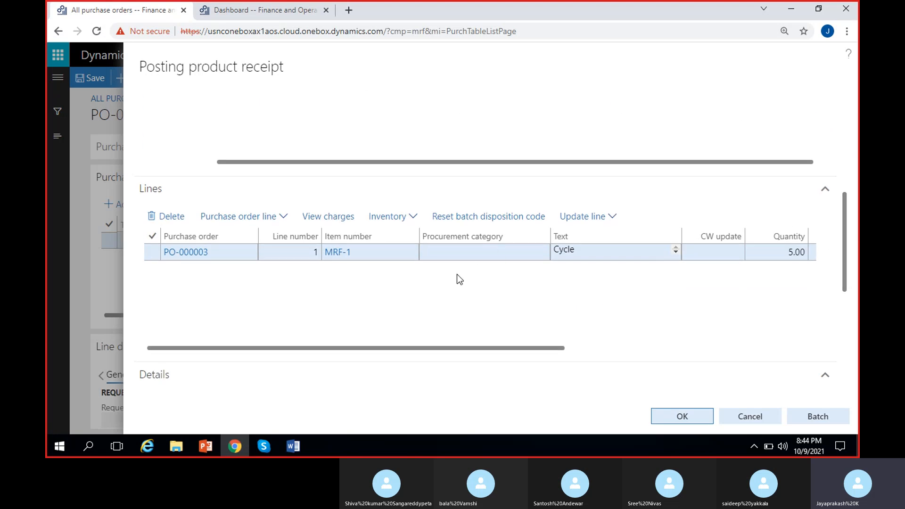
scroll(457, 275, "right", 2)
scroll(457, 275, "left", 2)
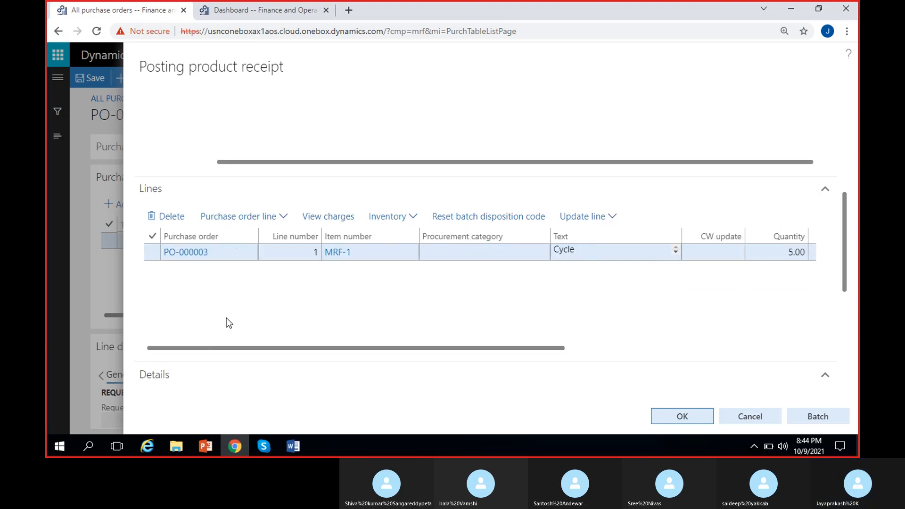
scroll(398, 329, "right", 8)
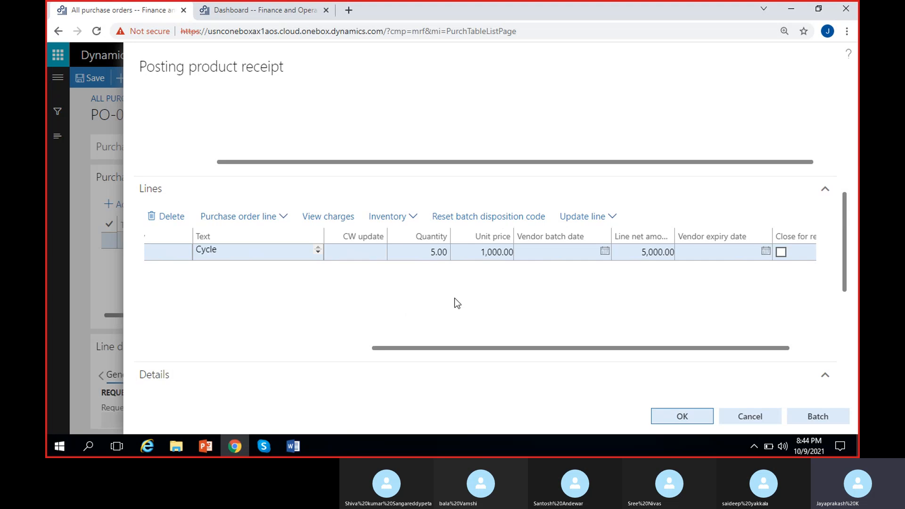
scroll(412, 280, "right", 1)
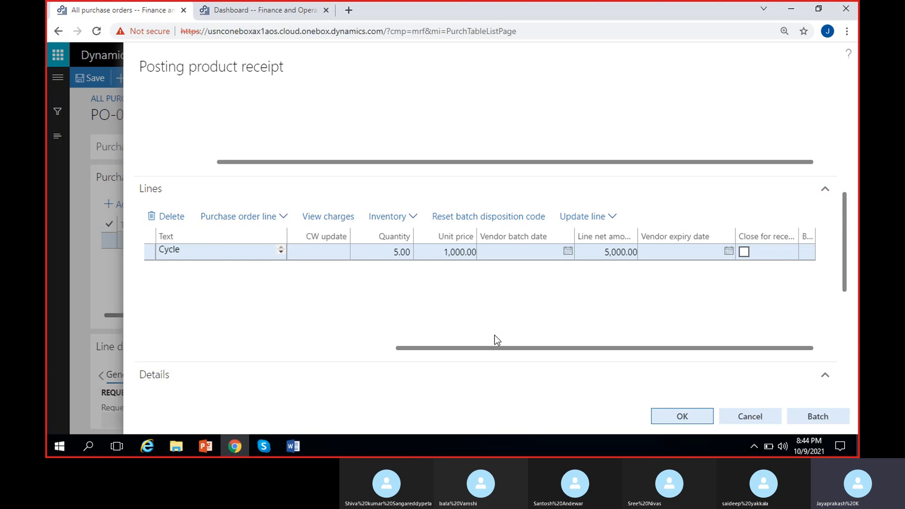
left_click(401, 250)
key("BackSpace")
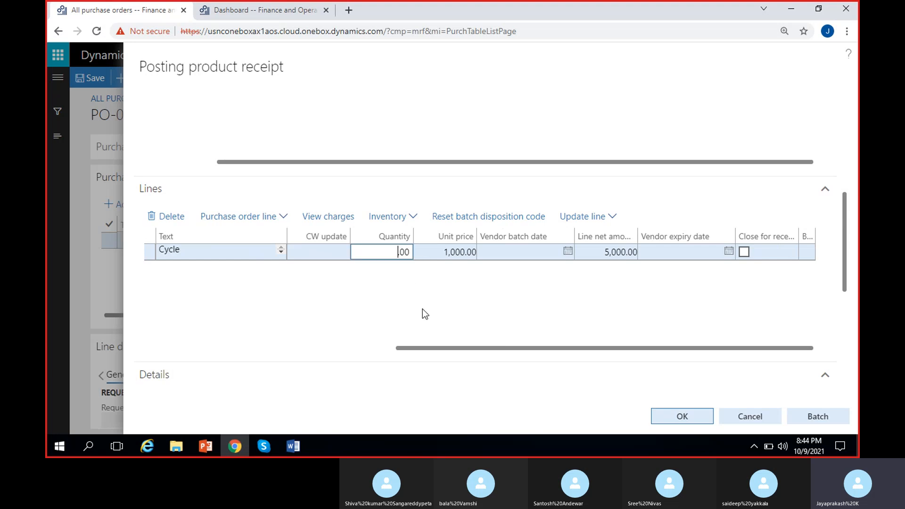
type("3")
key("Tab")
left_click(411, 292)
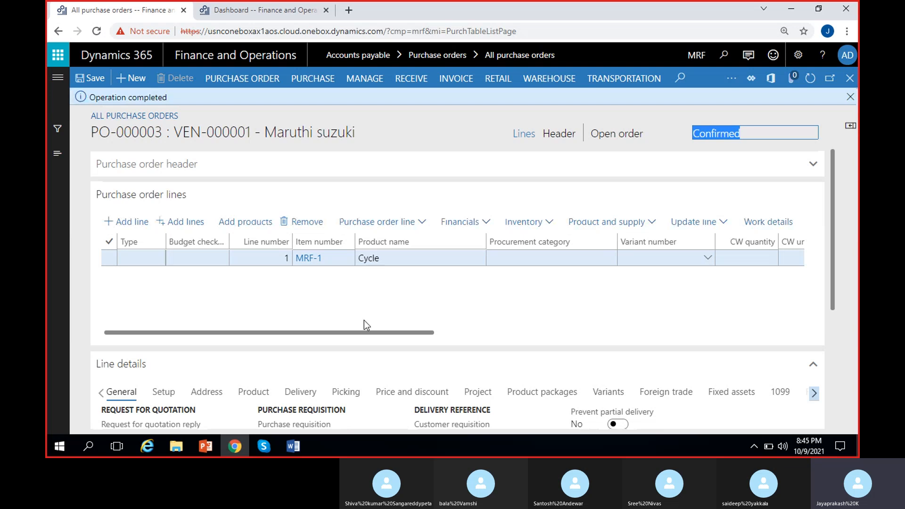
left_click(850, 97)
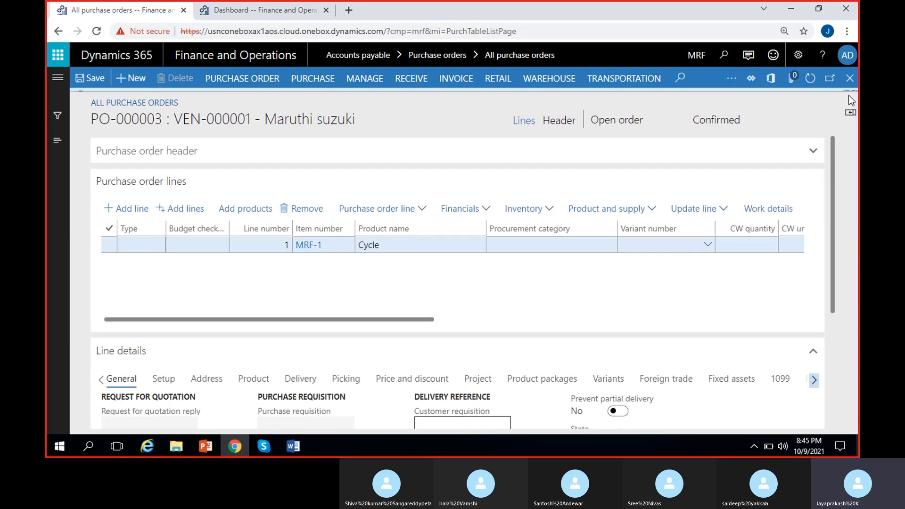
Examine the purchase order's status and the Cycle line's ordered quantity
left_click(641, 117)
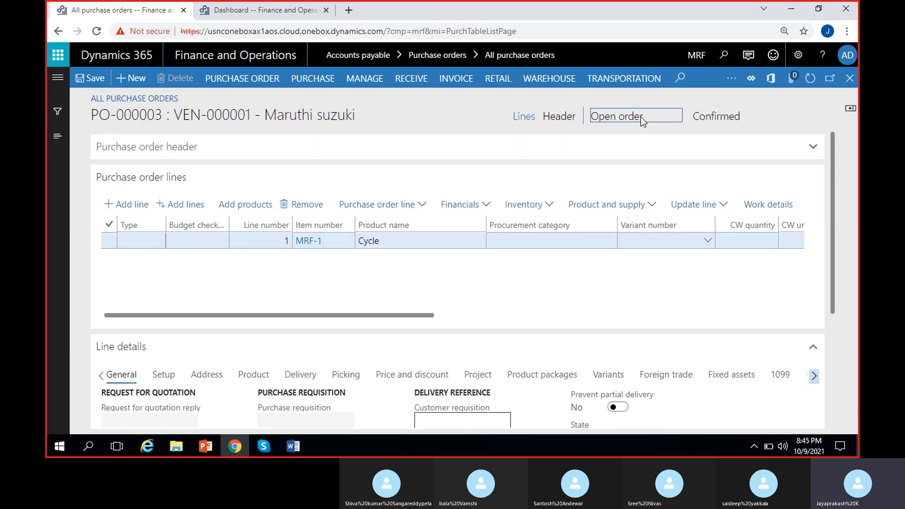
left_click(589, 276)
left_click_drag(594, 118, 635, 121)
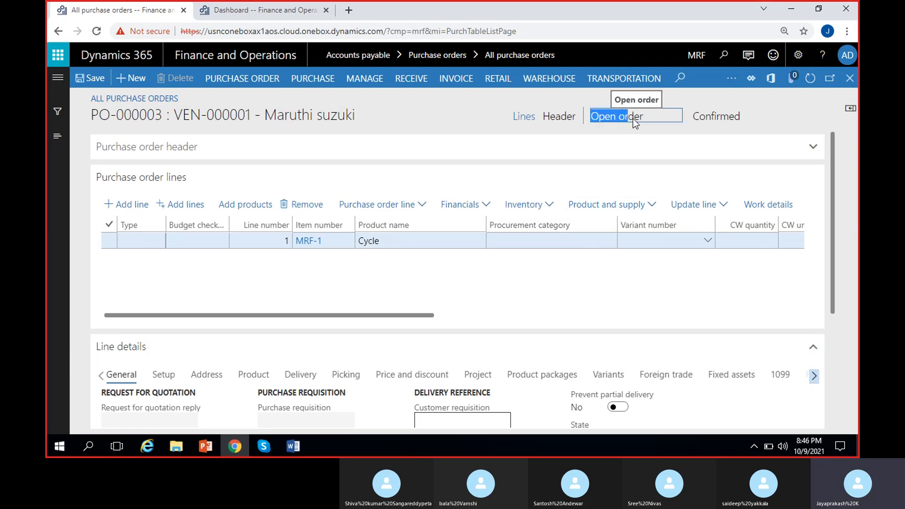
left_click(484, 118)
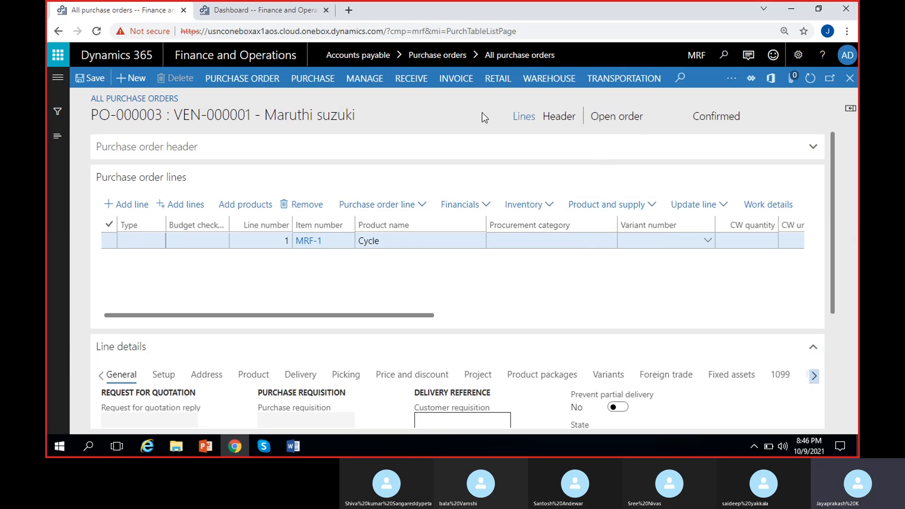
left_click_drag(593, 118, 663, 120)
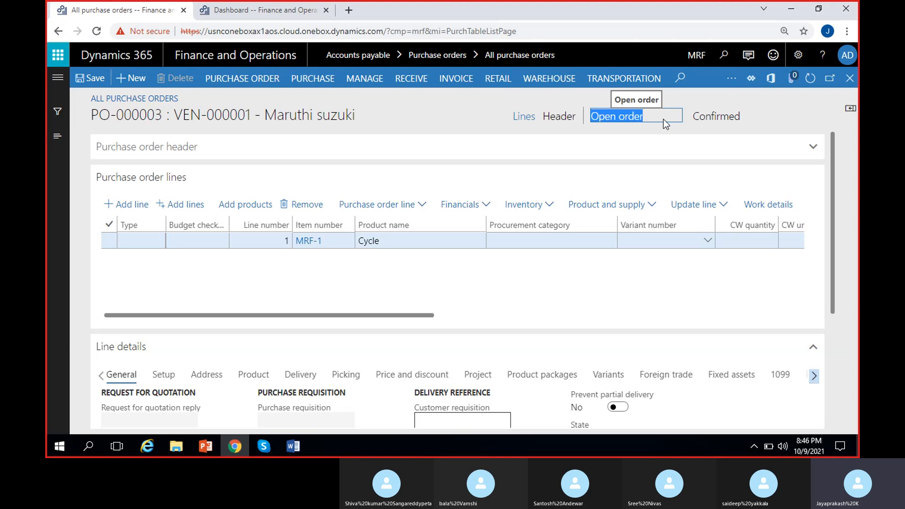
left_click(675, 96)
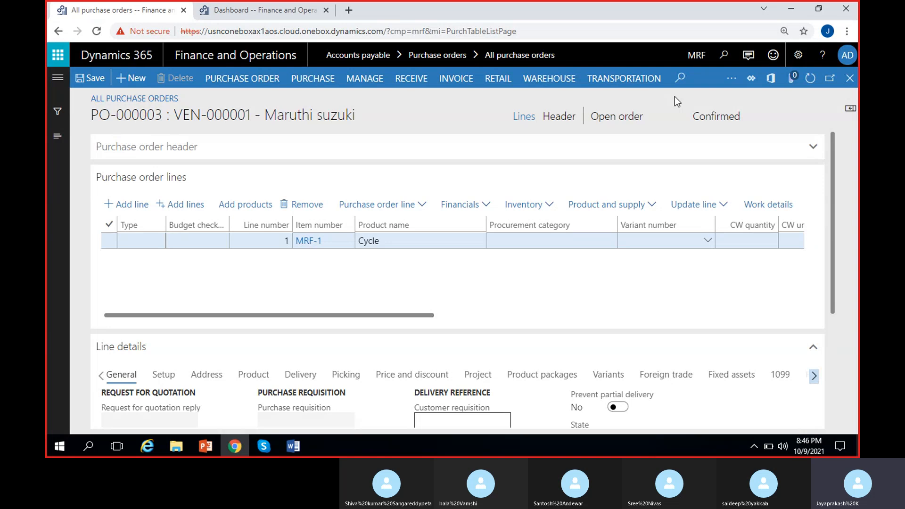
scroll(622, 284, "right", 5)
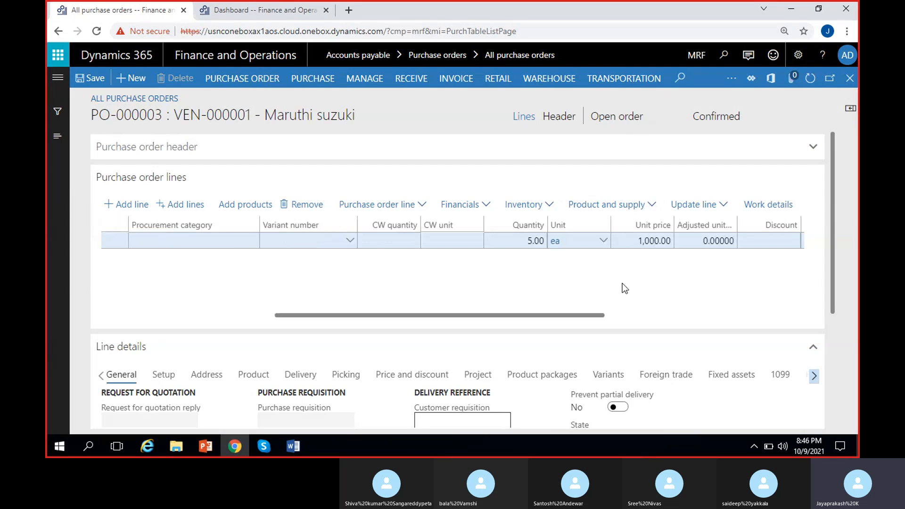
scroll(622, 284, "left", 5)
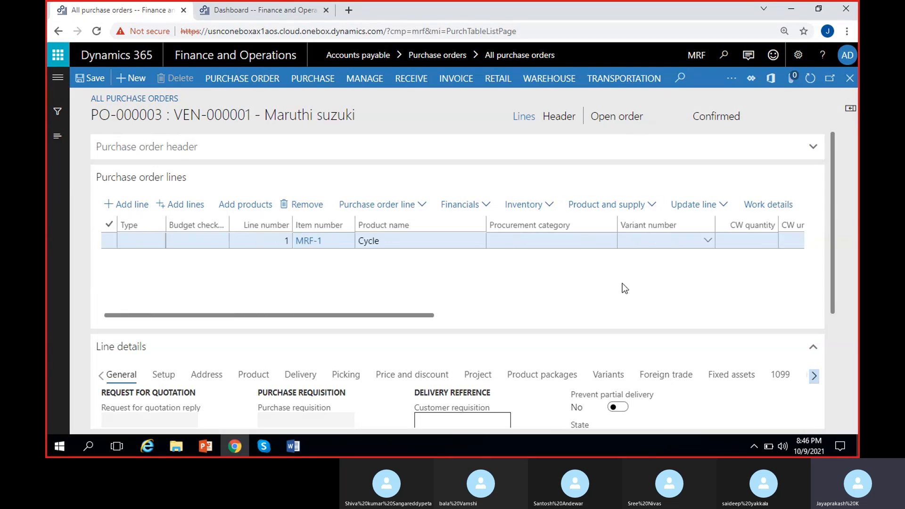
scroll(622, 288, "right", 3)
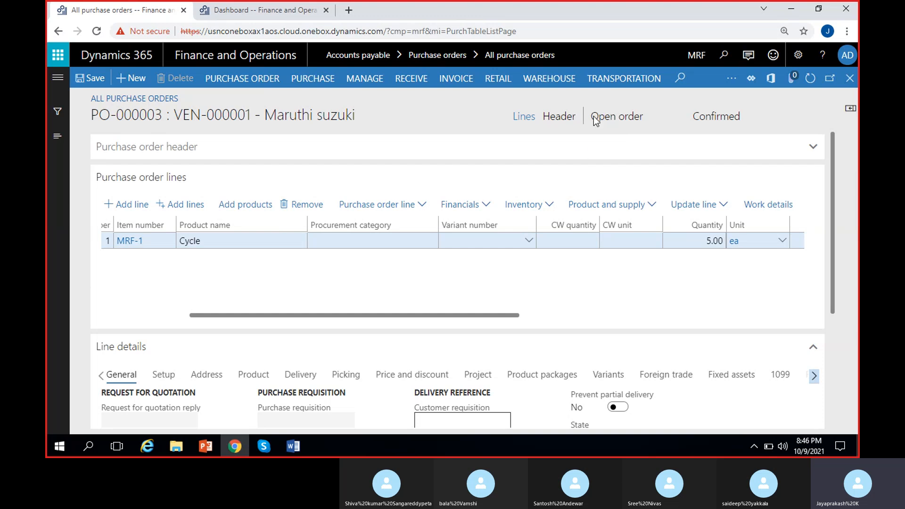
left_click_drag(642, 118, 643, 120)
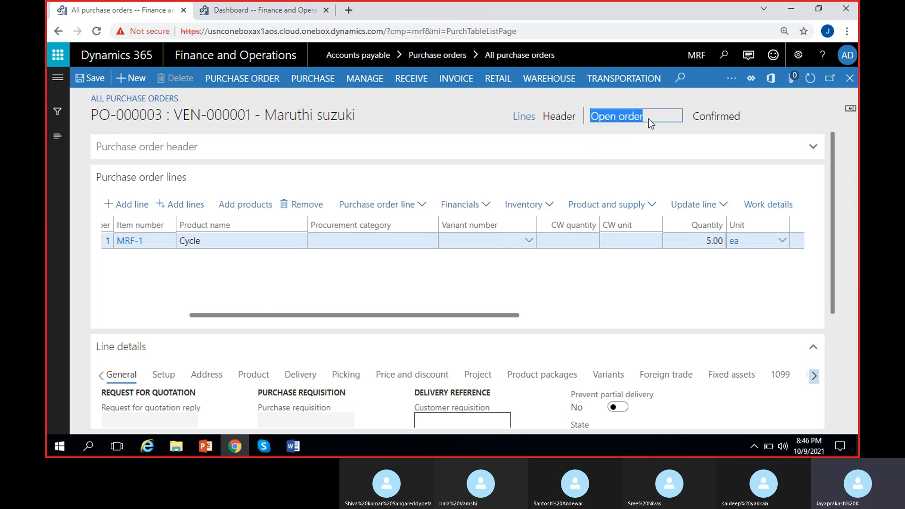
left_click(651, 113)
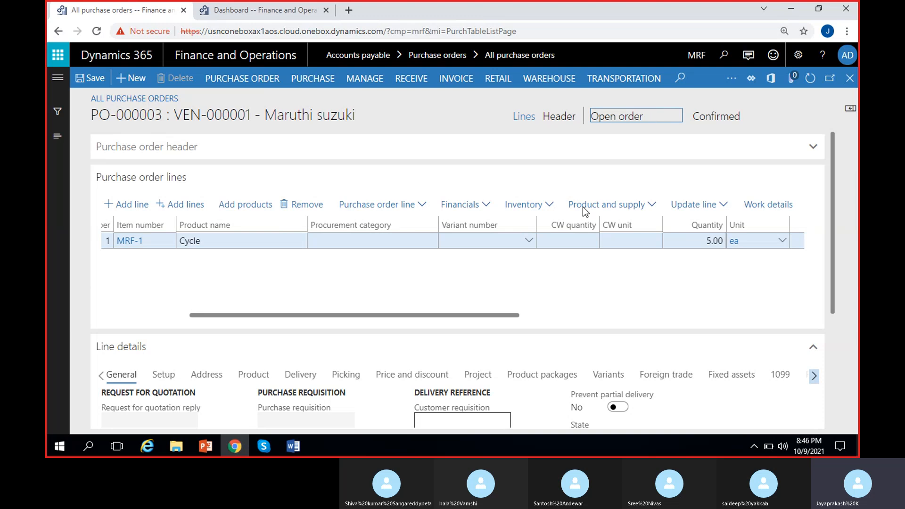
left_click_drag(590, 115, 657, 124)
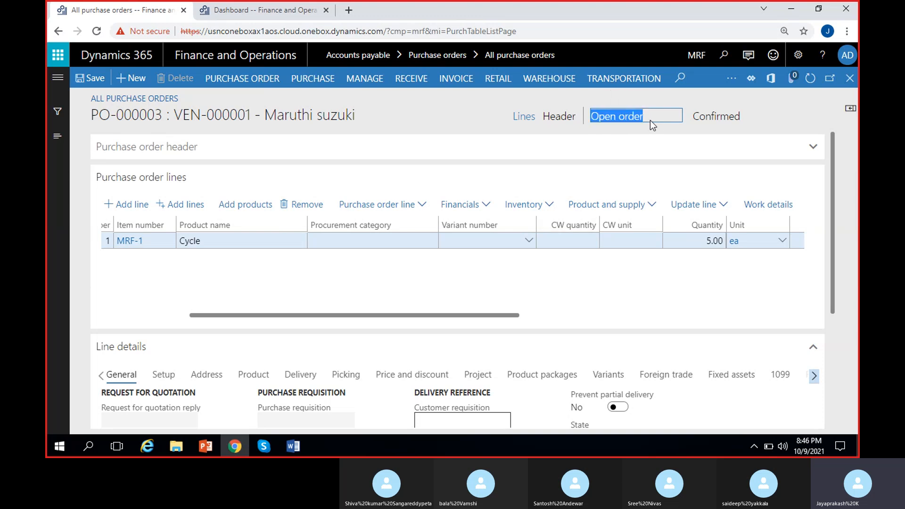
left_click(632, 117)
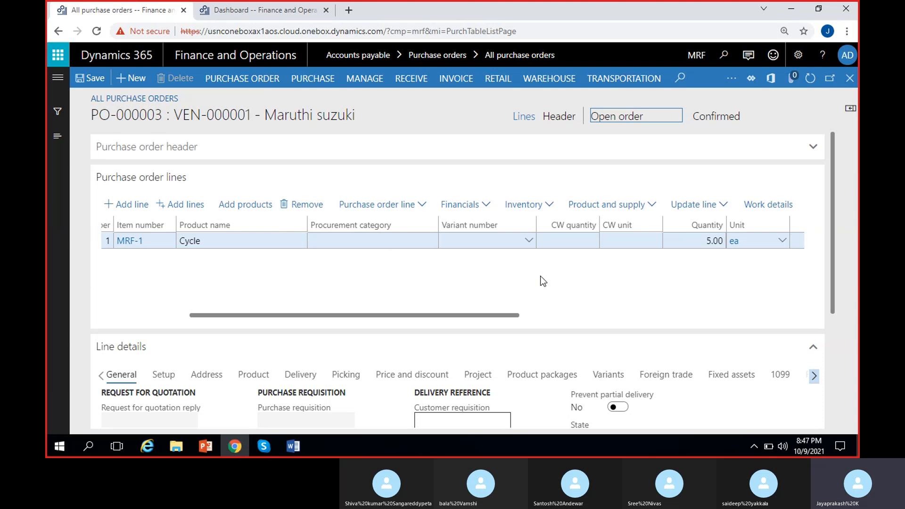
Open the product receipt journal for the purchase order and review the PRN_42 receipt entry
left_click(398, 84)
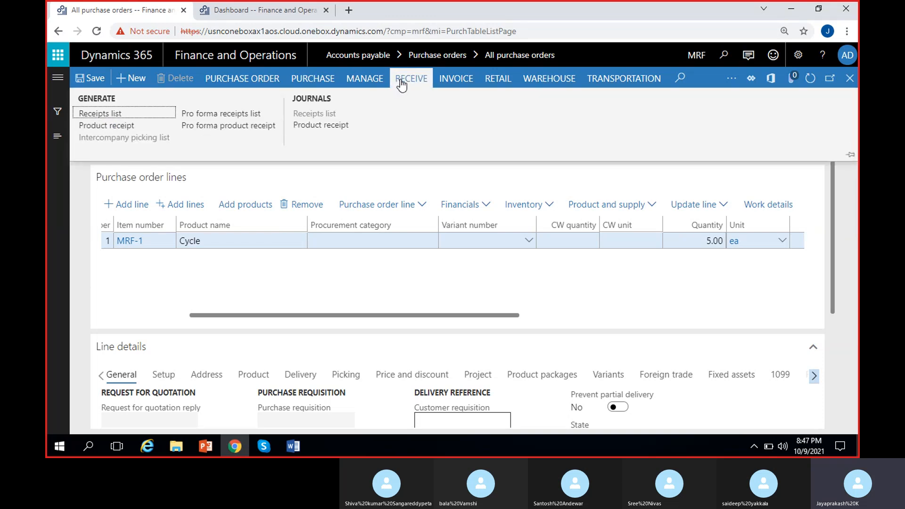
left_click(322, 127)
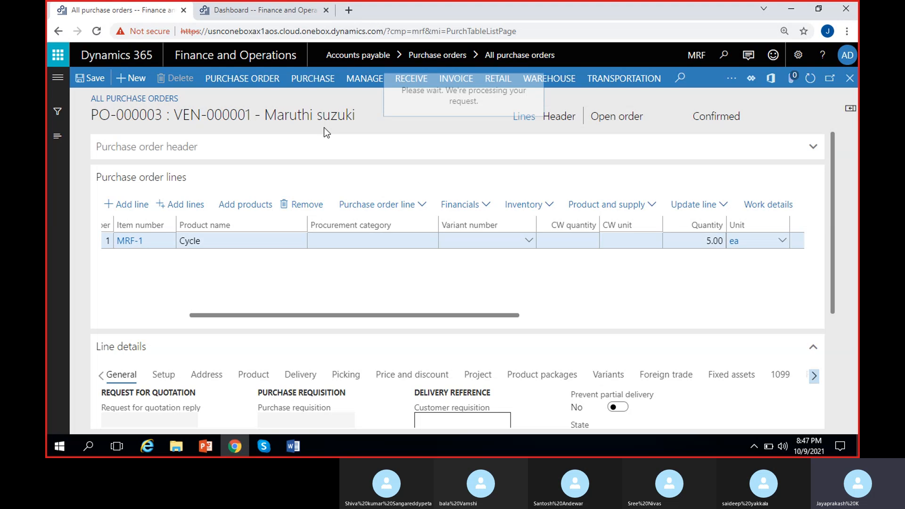
left_click(210, 201)
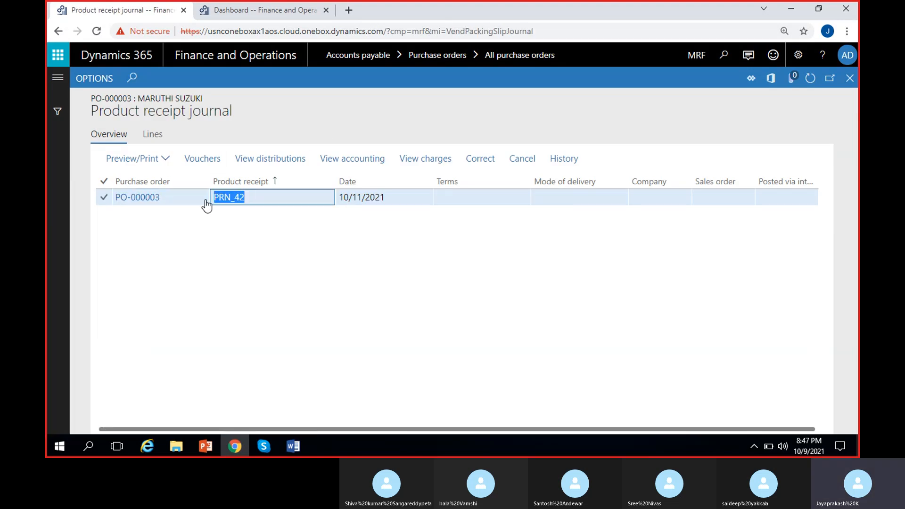
left_click(258, 221)
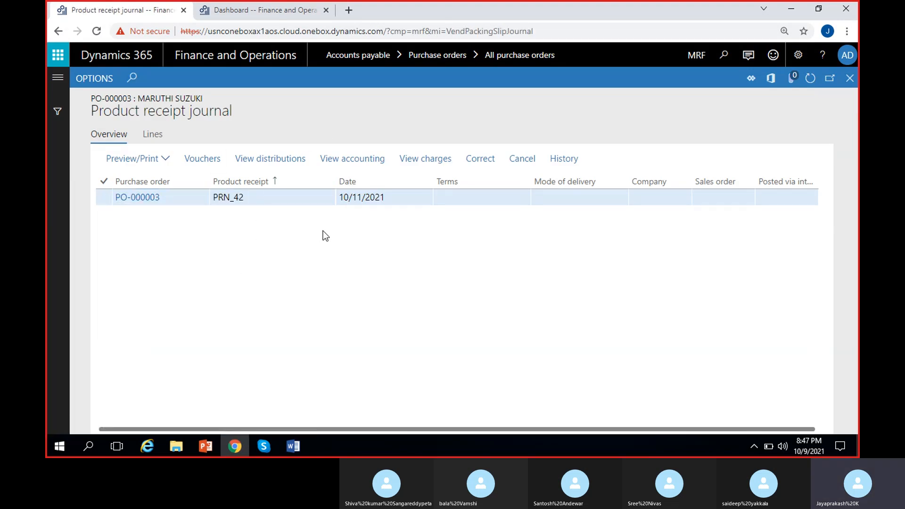
left_click(387, 202)
left_click(387, 242)
left_click(394, 198)
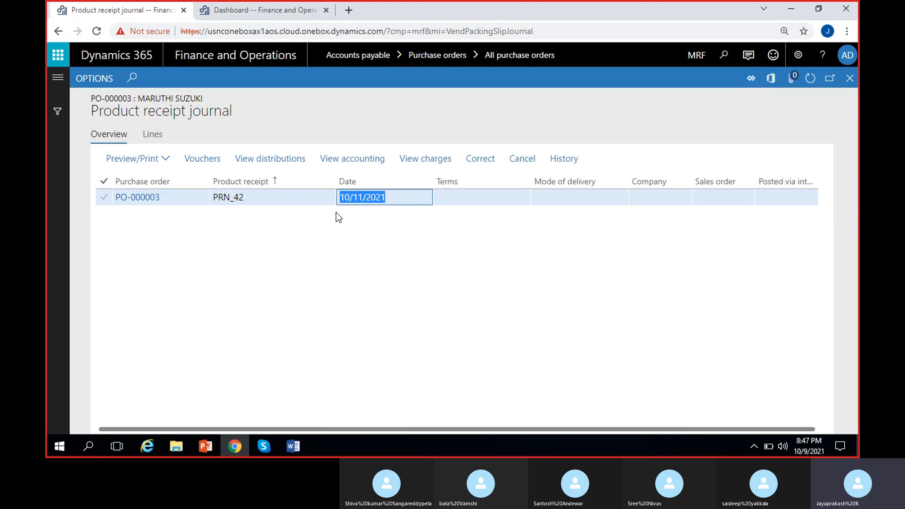
left_click(380, 248)
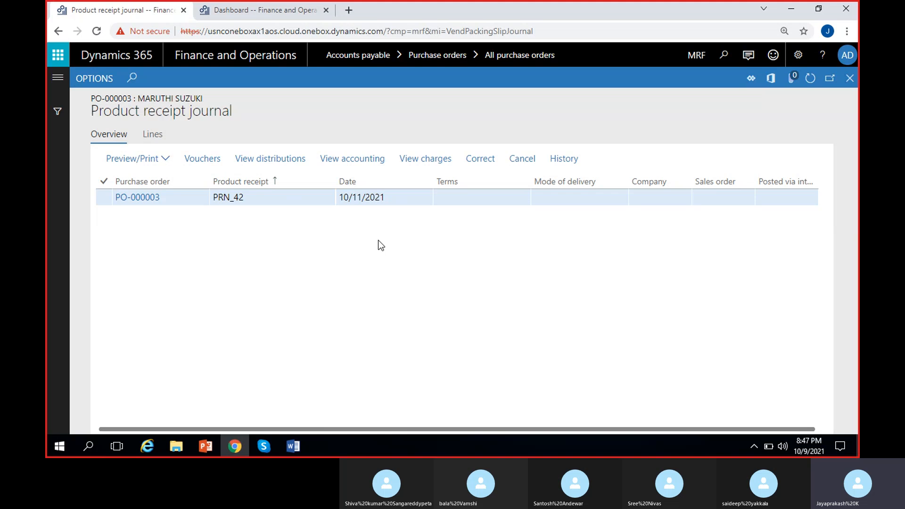
Open the original preview of the product receipt and review its Cycle item line quantities
left_click(169, 161)
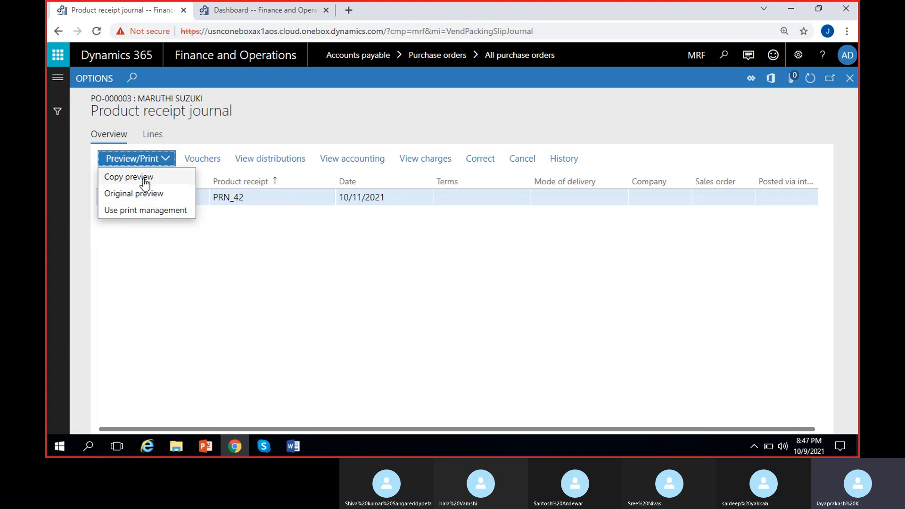
left_click(142, 194)
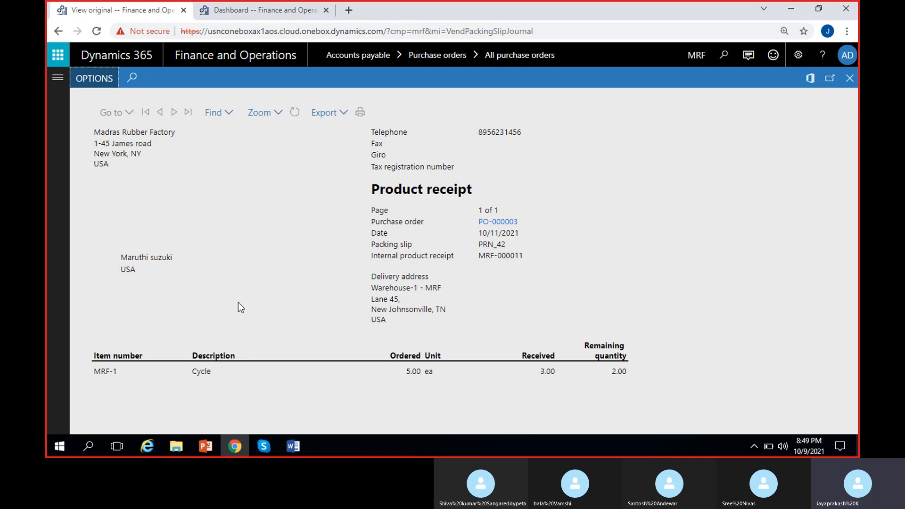
double_click(107, 369)
double_click(206, 372)
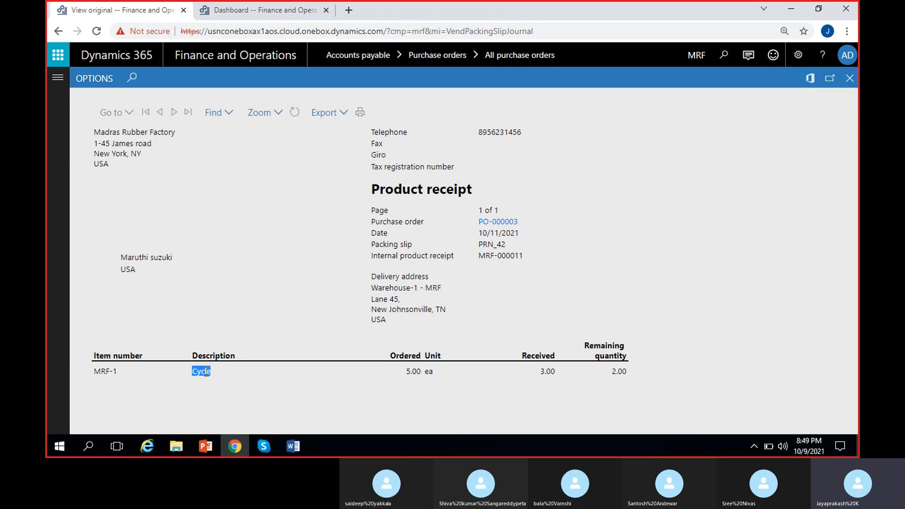
left_click(224, 398)
double_click(415, 371)
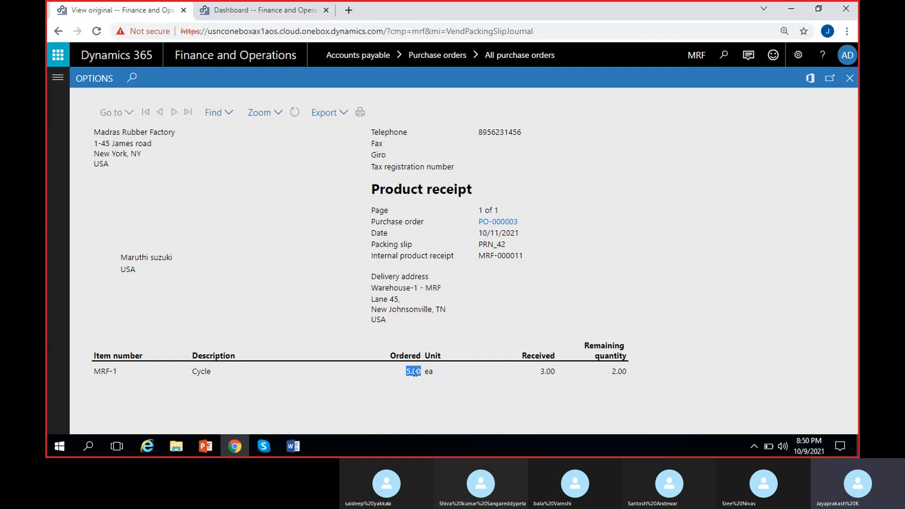
left_click(551, 372)
double_click(552, 372)
left_click(607, 374)
double_click(620, 371)
left_click(481, 399)
left_click_drag(94, 131, 124, 169)
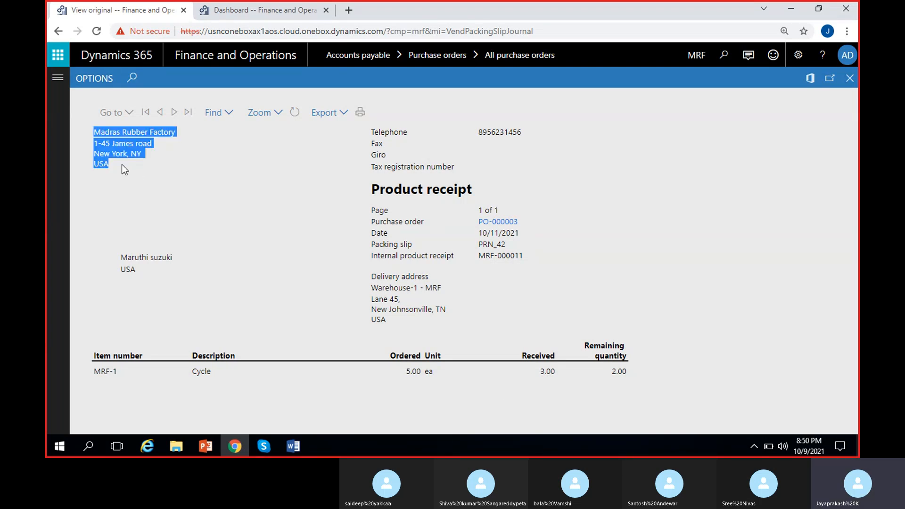
Review the preview's company address, delivery address and receipt details, then close the preview
left_click(159, 181)
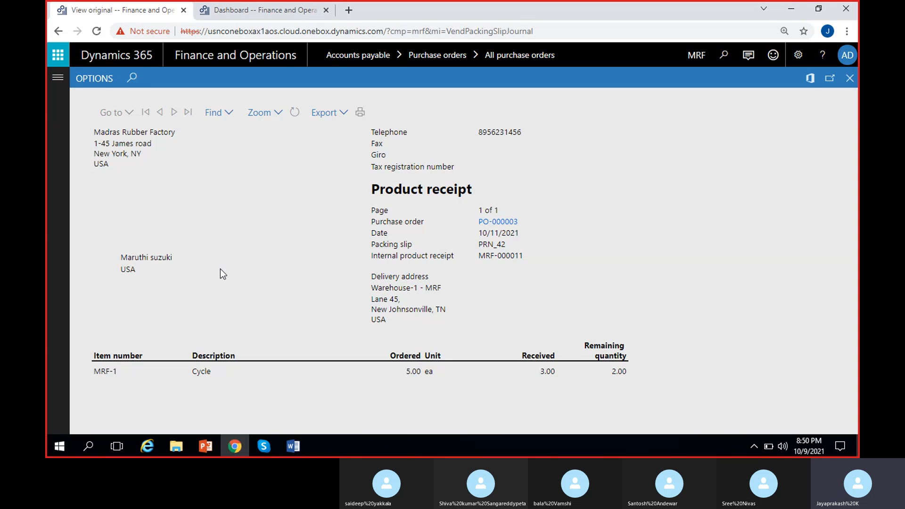
left_click_drag(96, 134, 120, 169)
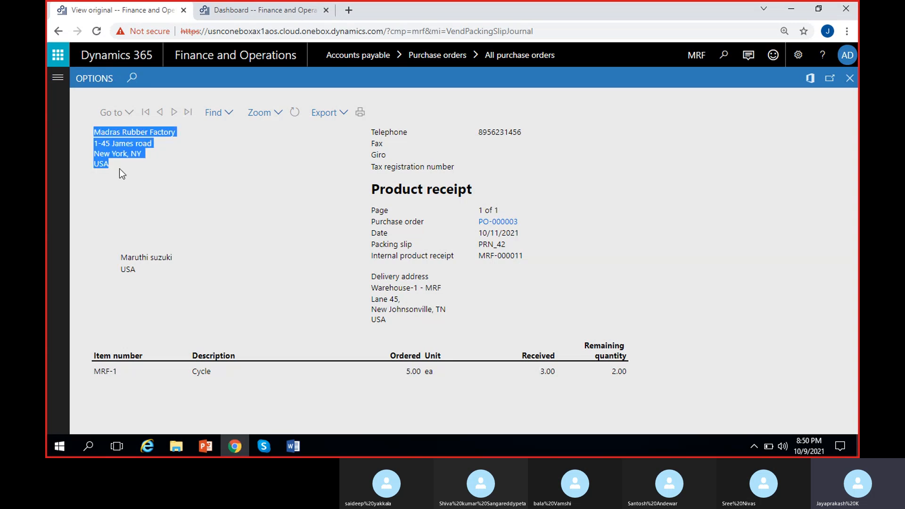
left_click(131, 274)
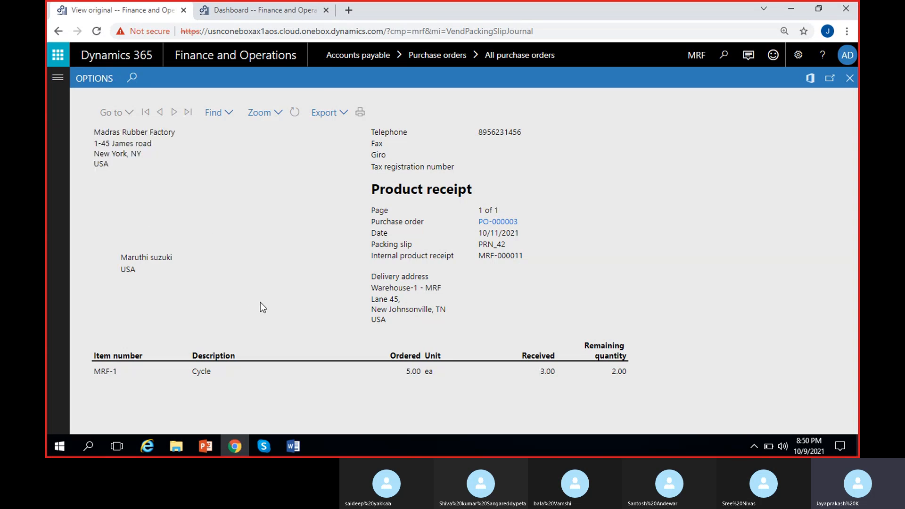
left_click_drag(371, 276, 440, 288)
left_click_drag(409, 332, 402, 323)
left_click(525, 313)
double_click(500, 245)
left_click(530, 269)
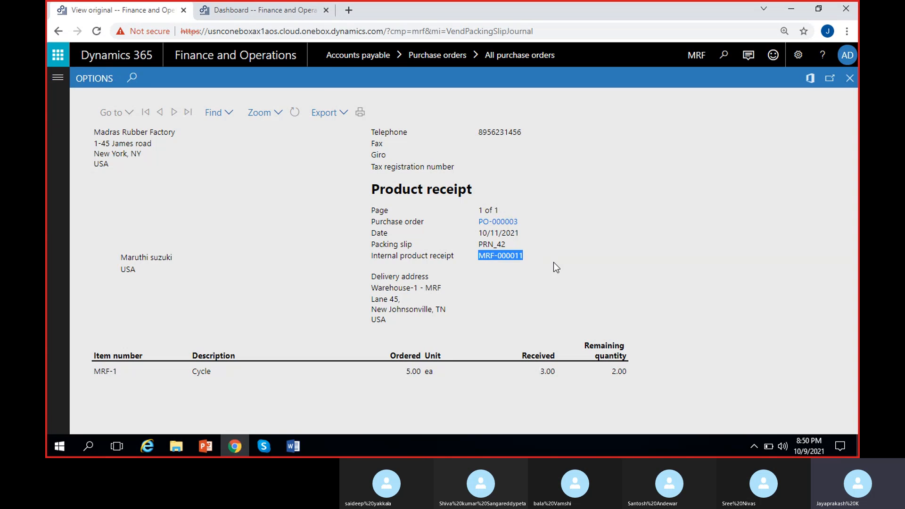
left_click(505, 285)
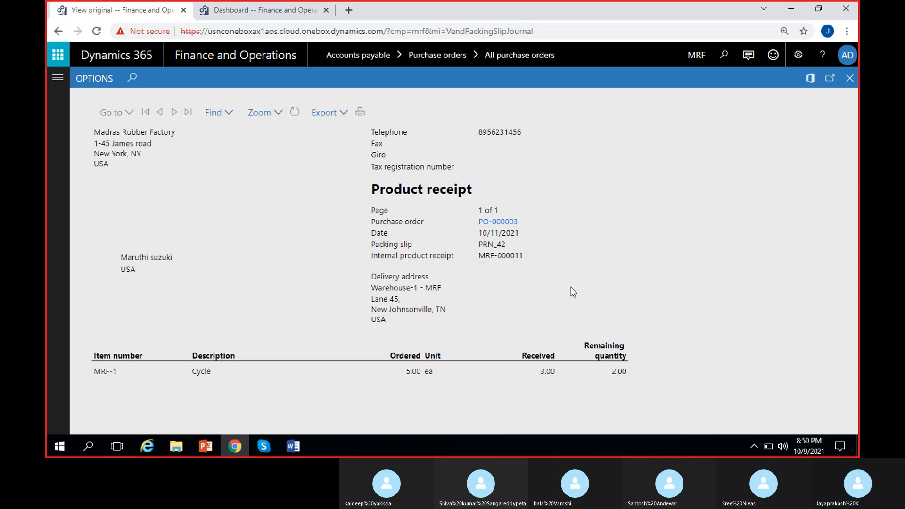
left_click(850, 80)
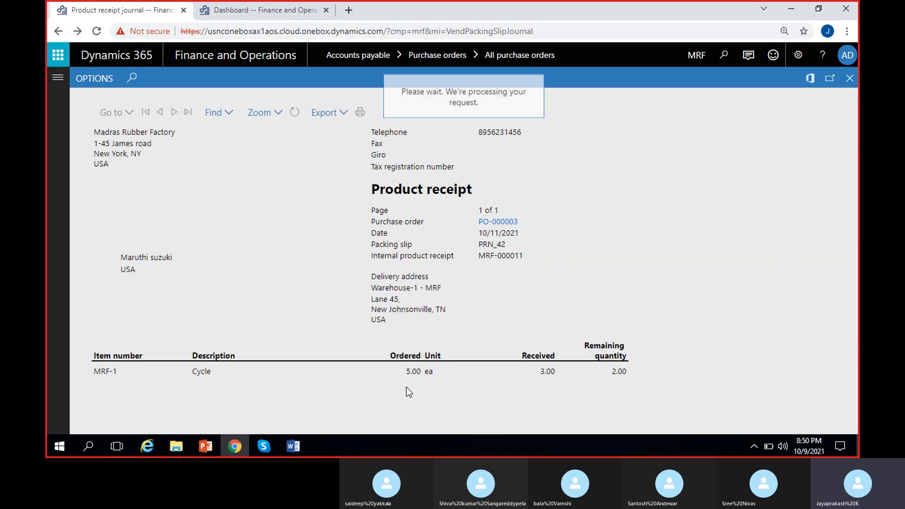
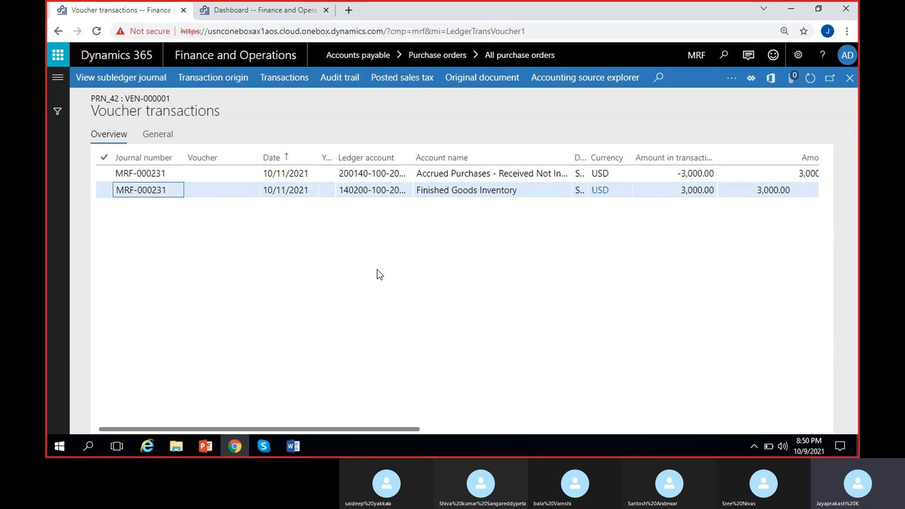
Examine the receipt voucher's ledger accounts, account names, amounts and posting types
scroll(380, 275, "right", 2)
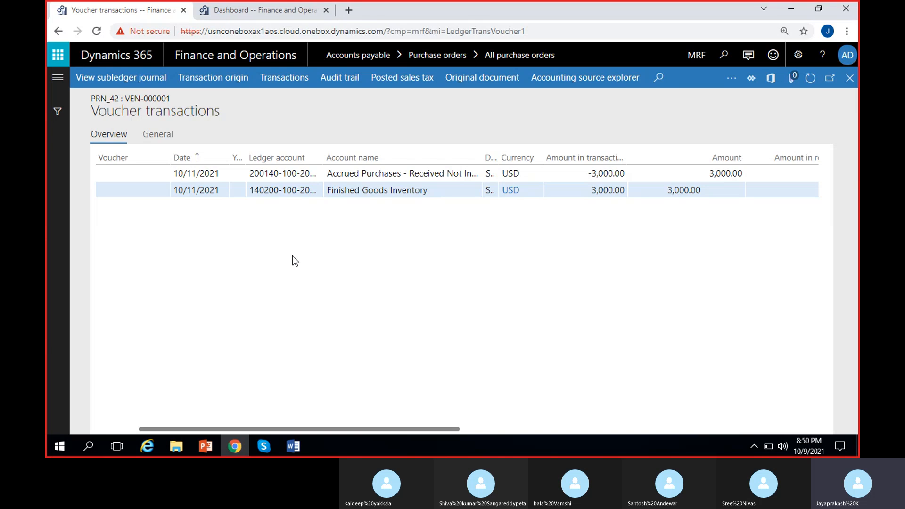
left_click_drag(432, 191, 335, 195)
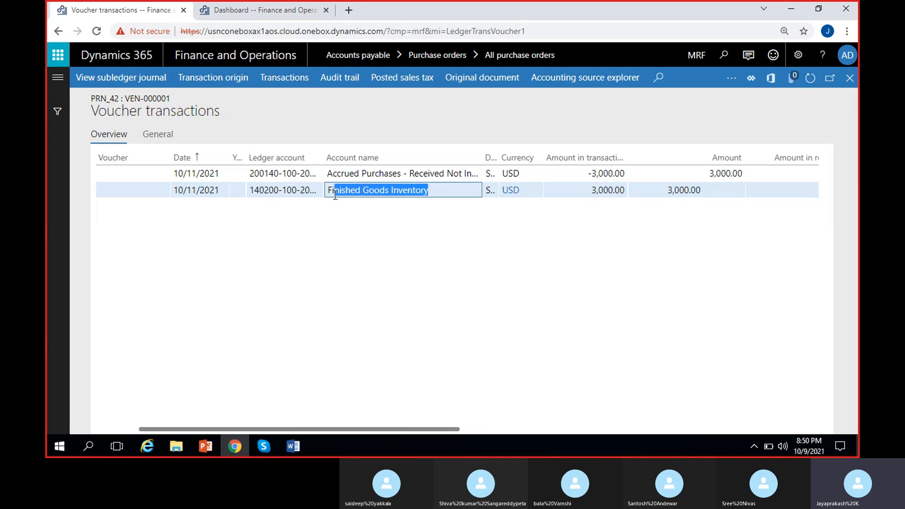
left_click_drag(265, 191, 316, 195)
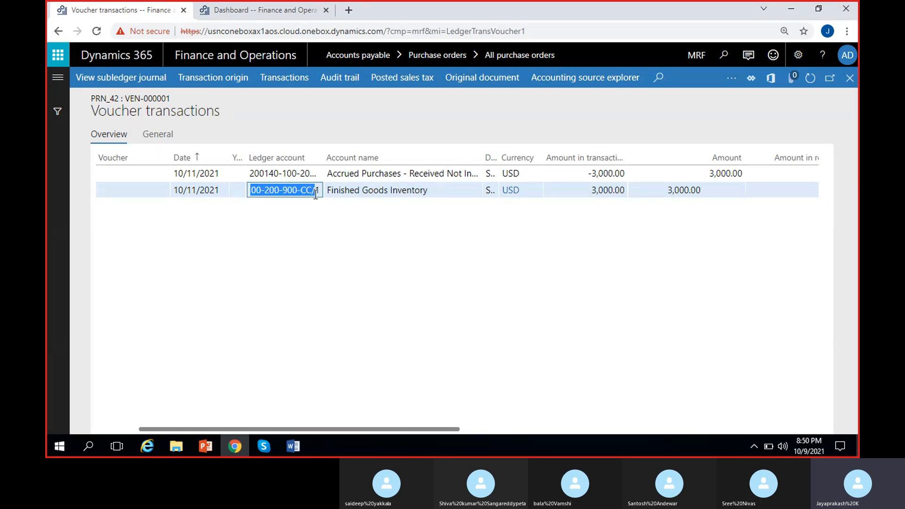
left_click(456, 273)
scroll(459, 272, "right", 4)
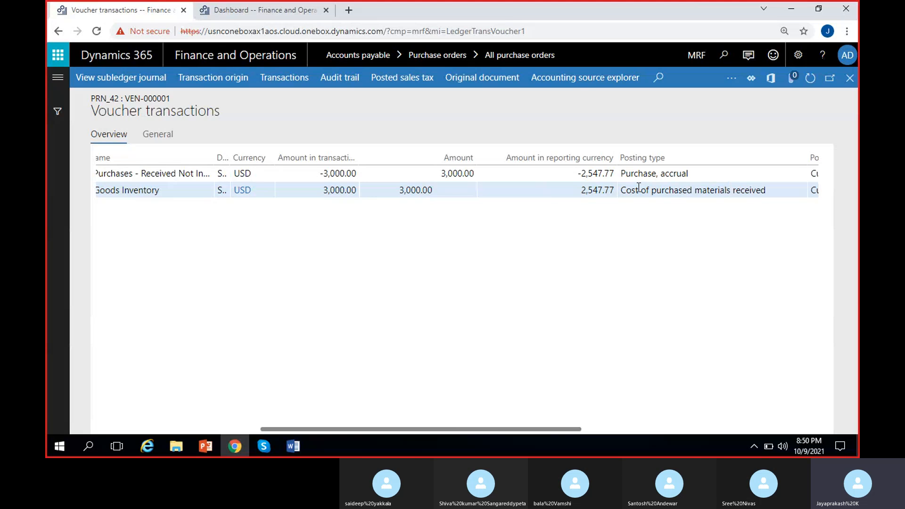
left_click_drag(620, 190, 783, 194)
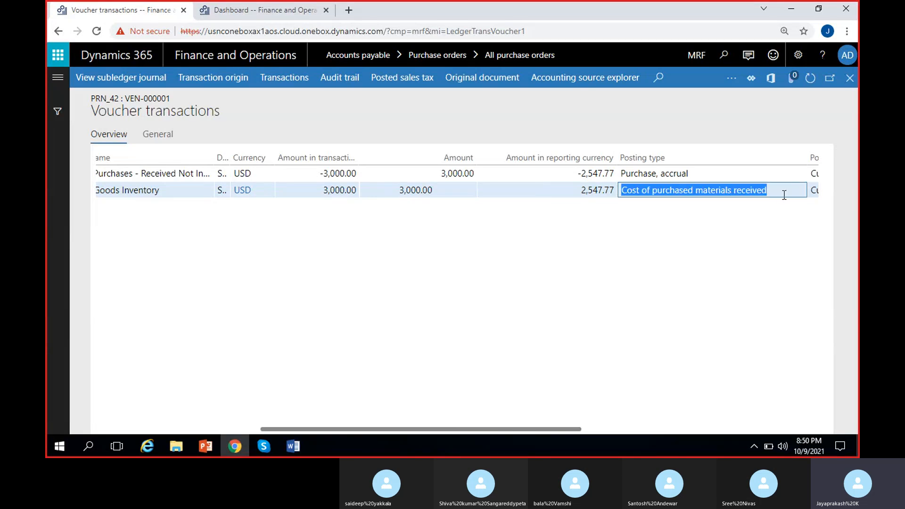
left_click(727, 233)
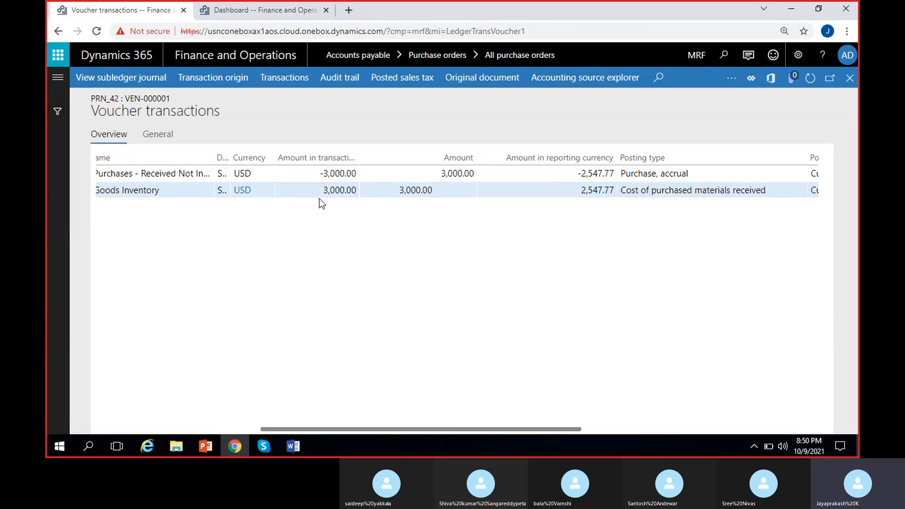
left_click_drag(322, 191, 363, 195)
left_click(422, 275)
left_click(685, 175)
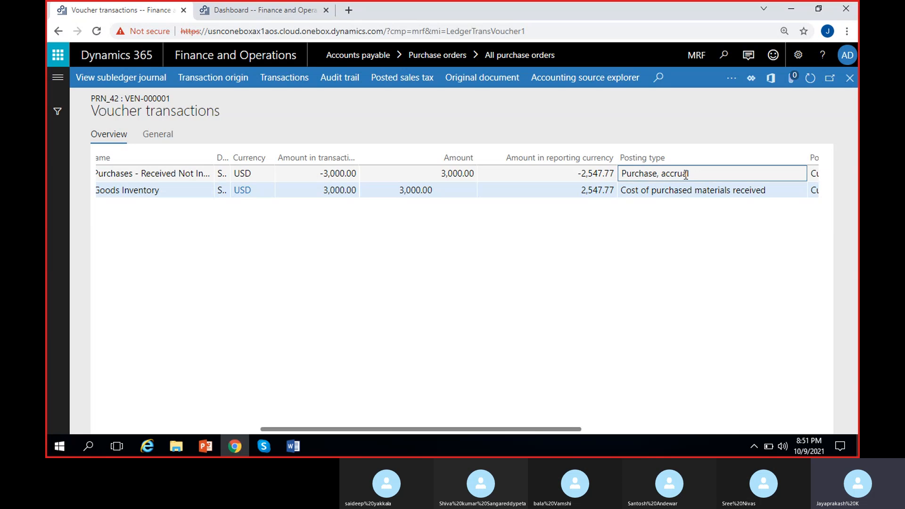
left_click_drag(686, 175, 609, 184)
left_click_drag(322, 177, 377, 184)
left_click(366, 291)
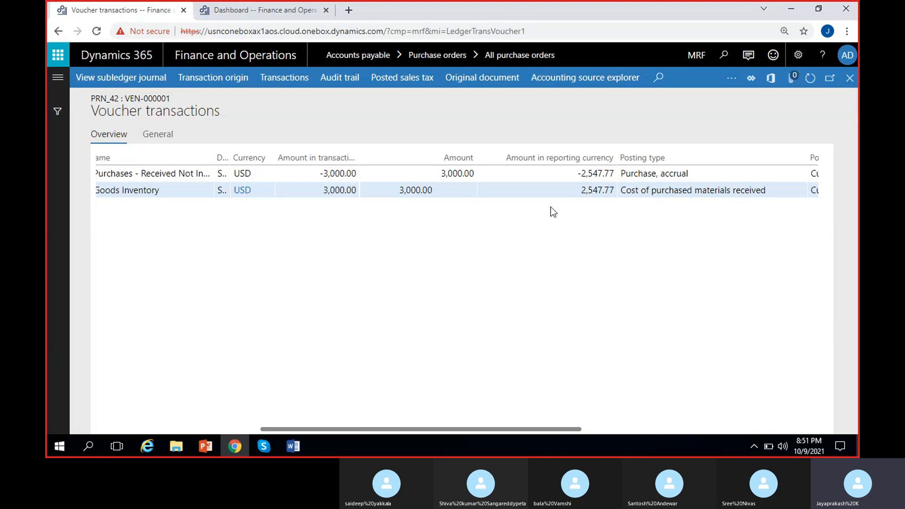
left_click_drag(309, 175, 370, 173)
left_click(383, 289)
Switch to the Word notes and add a heading line 'Financial entries in PO process' below the invoice steps
left_click(305, 445)
left_click(615, 247)
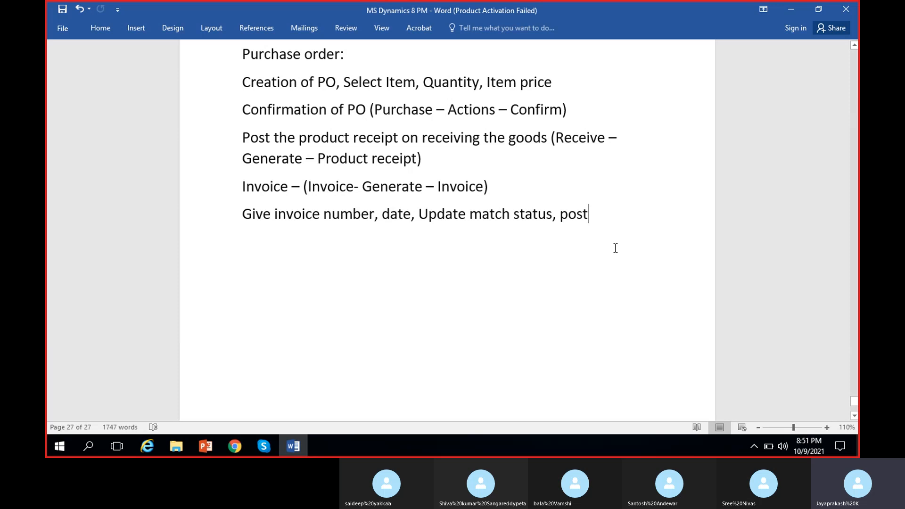
key("Return")
key("Return")
type("Fi")
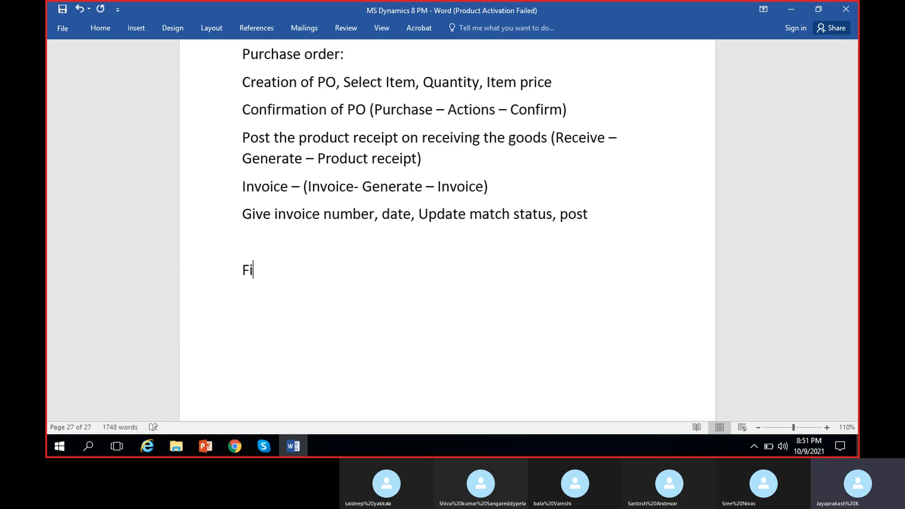
type("nanci")
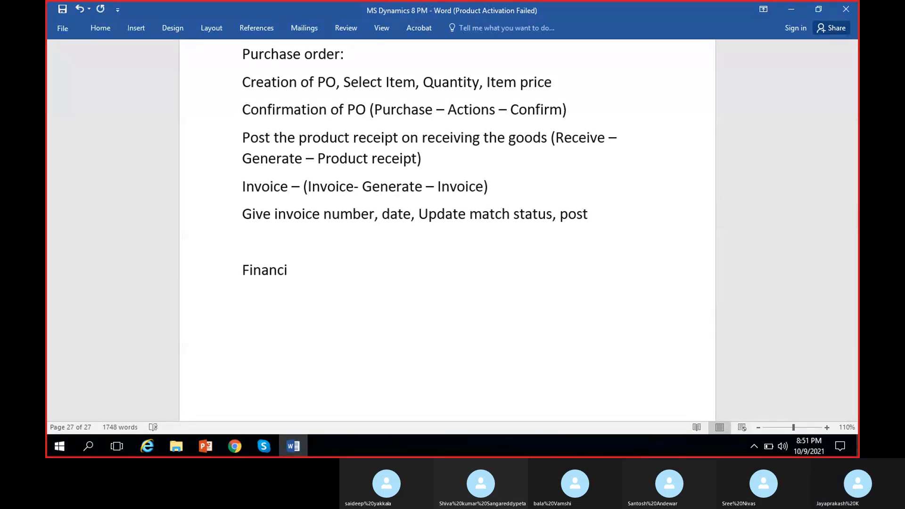
type("al entri")
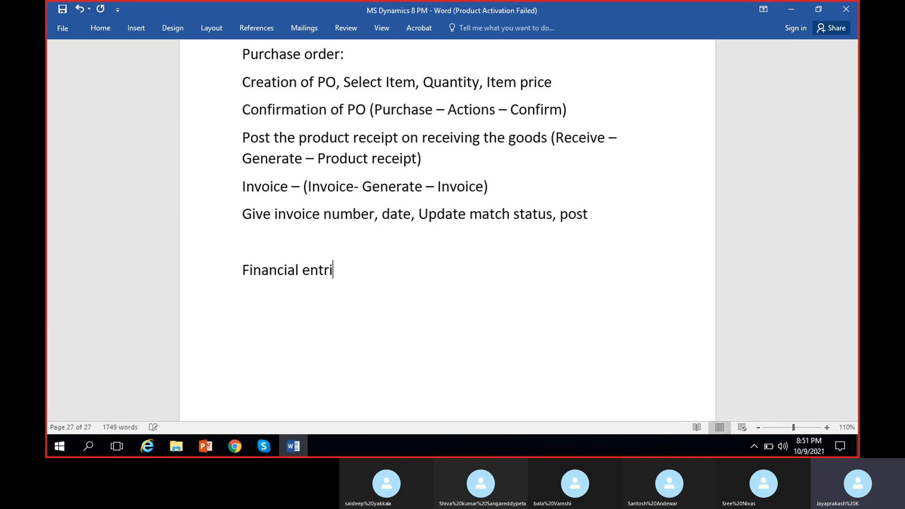
type("es in PO process")
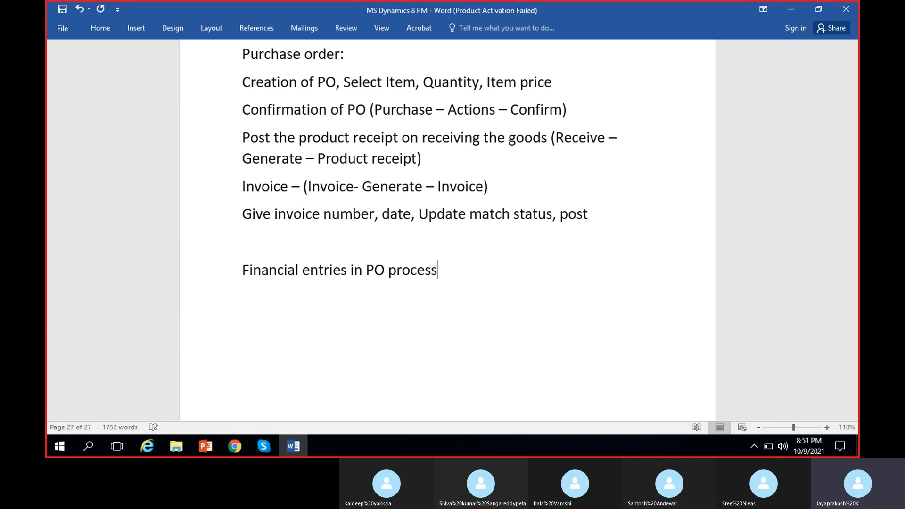
key("Return")
Add the lines 'Product receipt', 'Inventory received DR' and 'Purchase accrual CR' under the heading
scroll(614, 247, "down", 3)
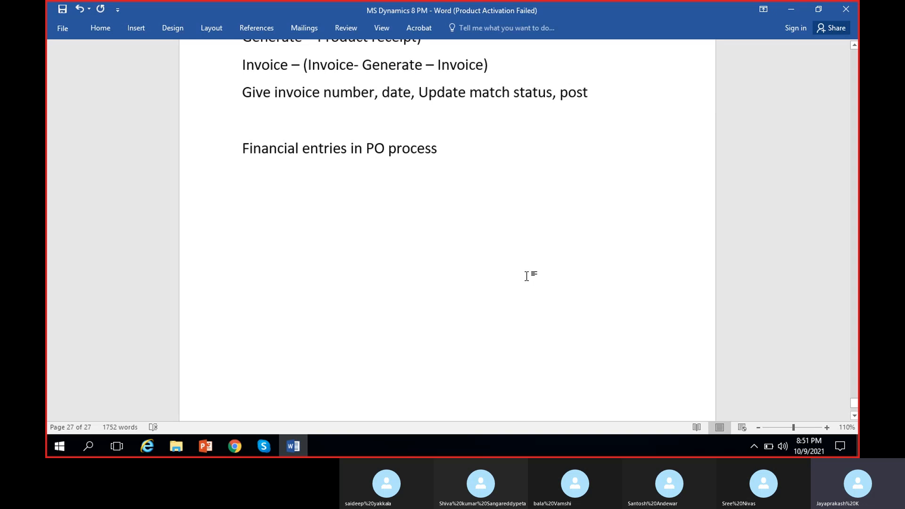
type("Product re")
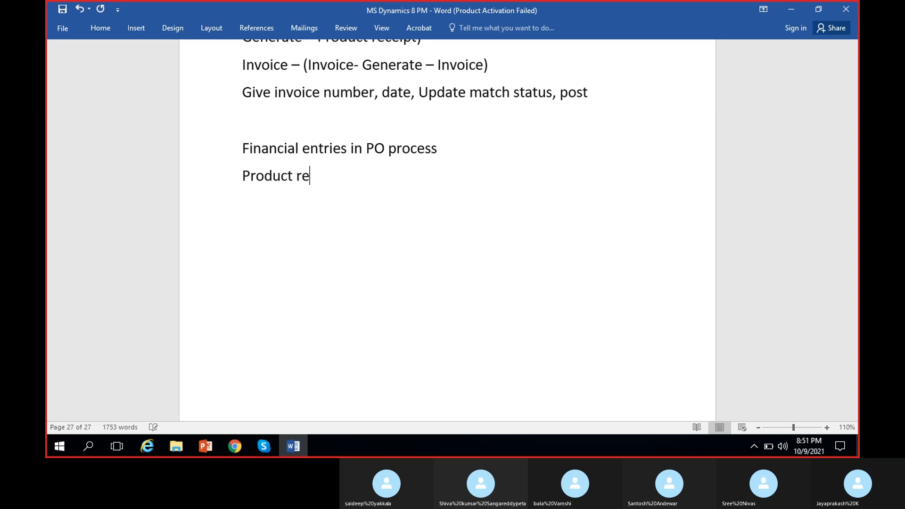
type("ceipr")
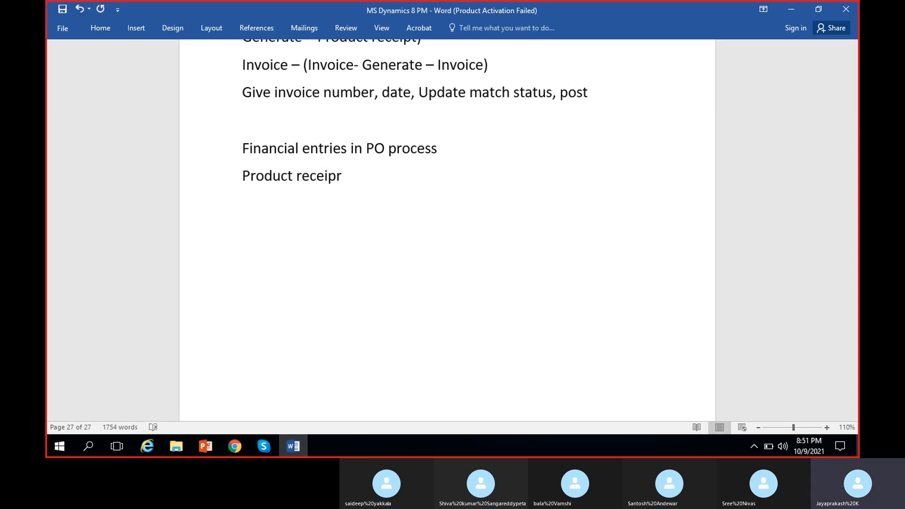
key("BackSpace")
type("t")
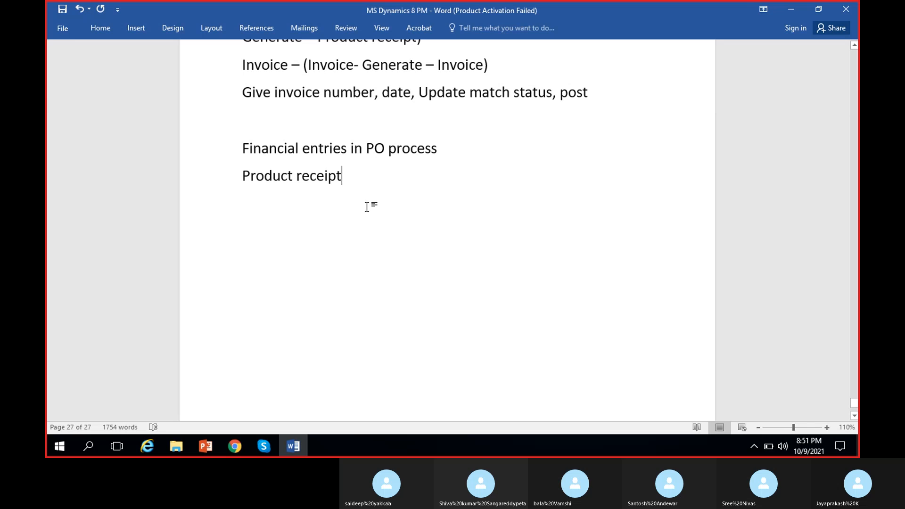
key("Return")
type("P")
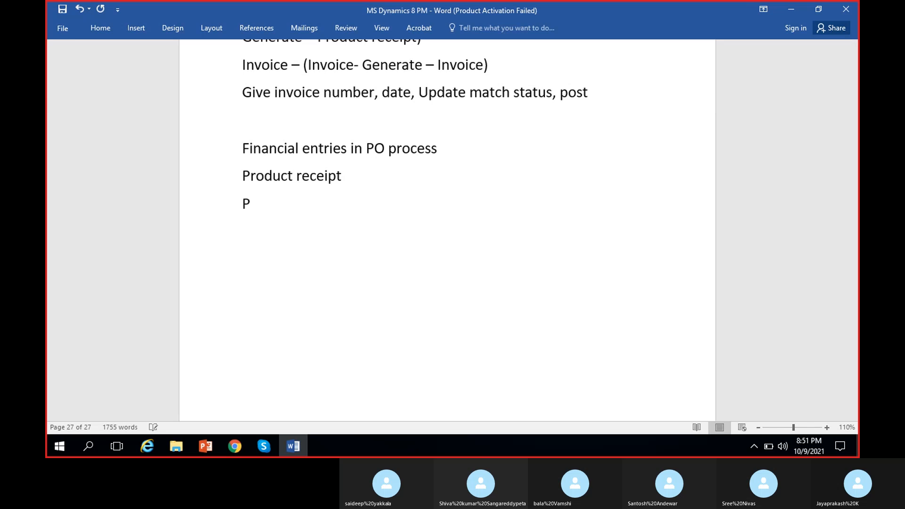
key("BackSpace")
type("Inven")
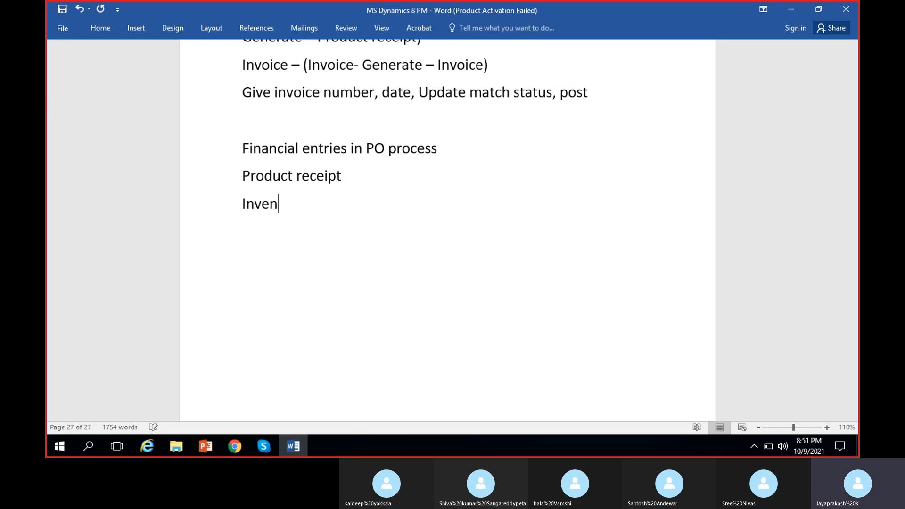
type("tory receive")
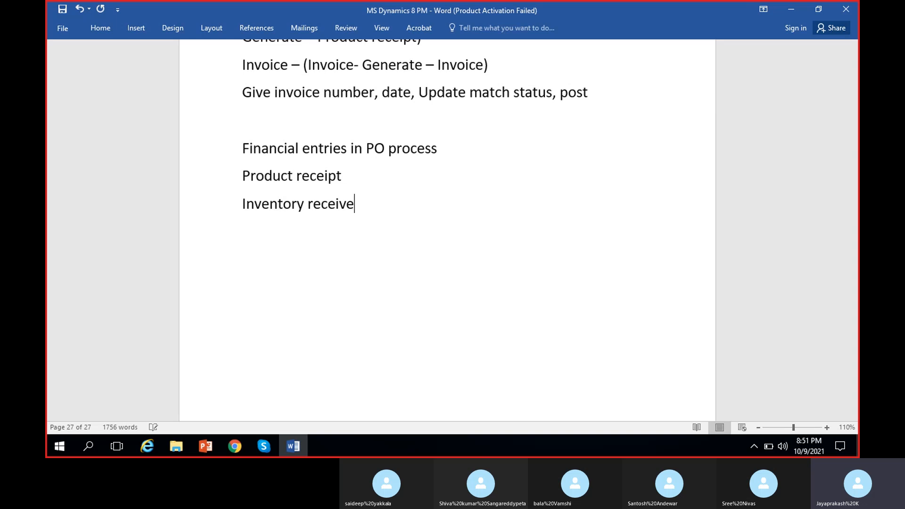
type("d DR")
key("Return")
type("Purch")
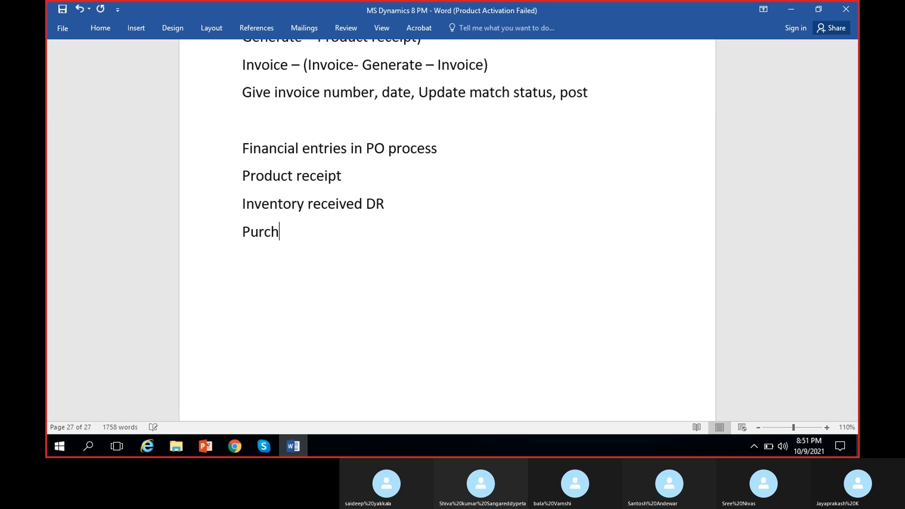
type("ase accr")
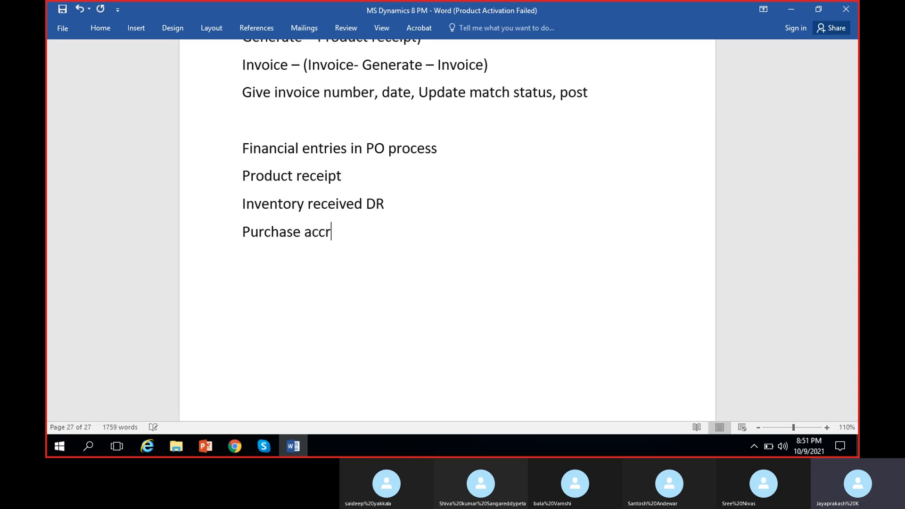
type("ual CR")
Add a colon after 'Product receipt' and make the two debit and credit lines bold
left_click(344, 174)
type(":")
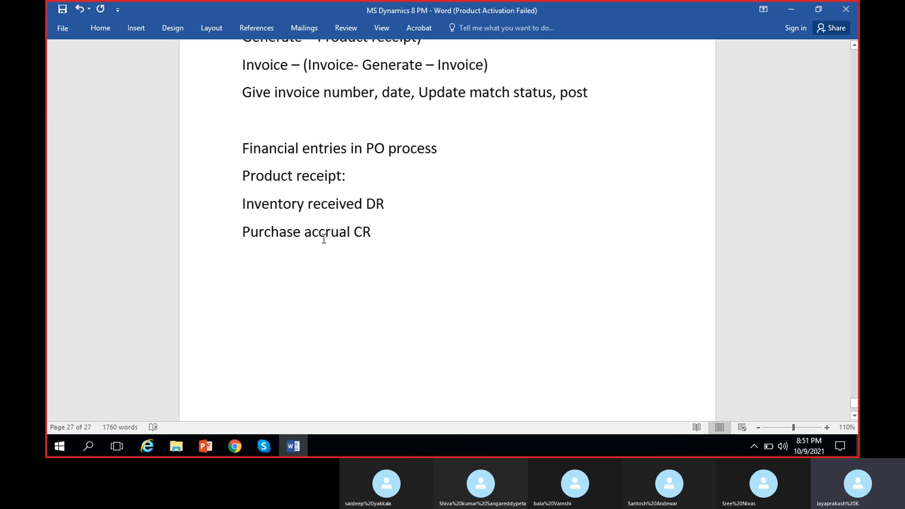
left_click_drag(241, 203, 373, 231)
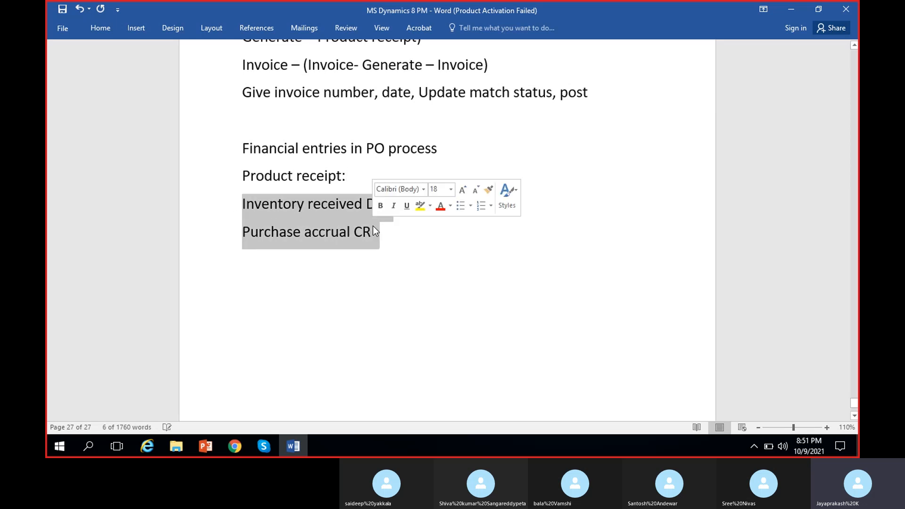
key("ctrl+b")
left_click(428, 265)
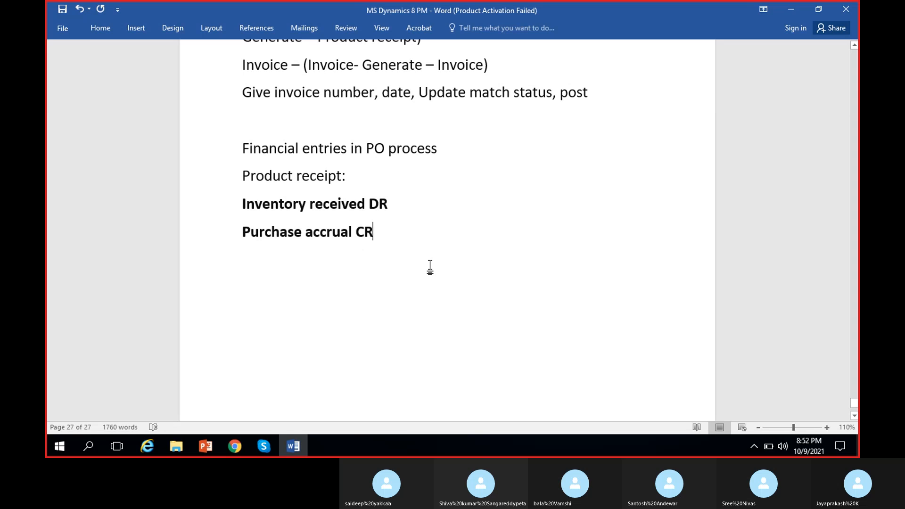
Add a new line 'Invoice:' below the product receipt entries
key("Return")
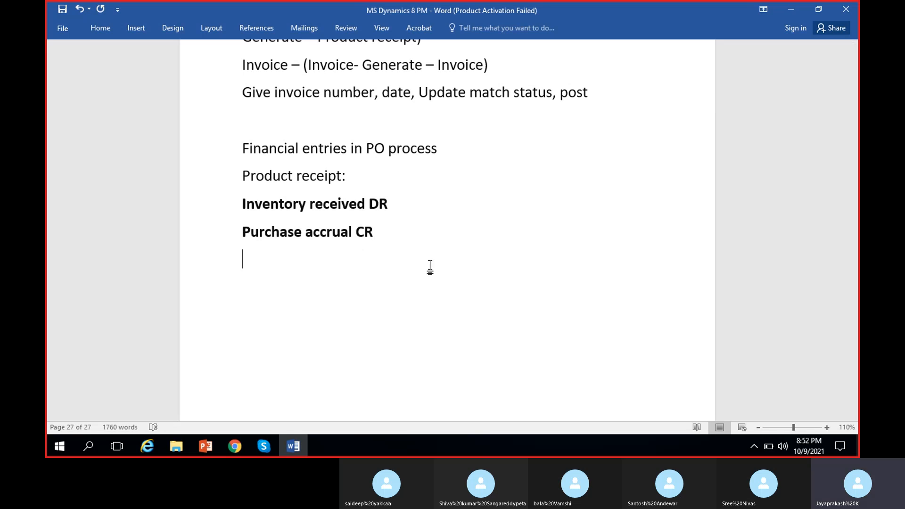
type("Invoice:")
key("Return")
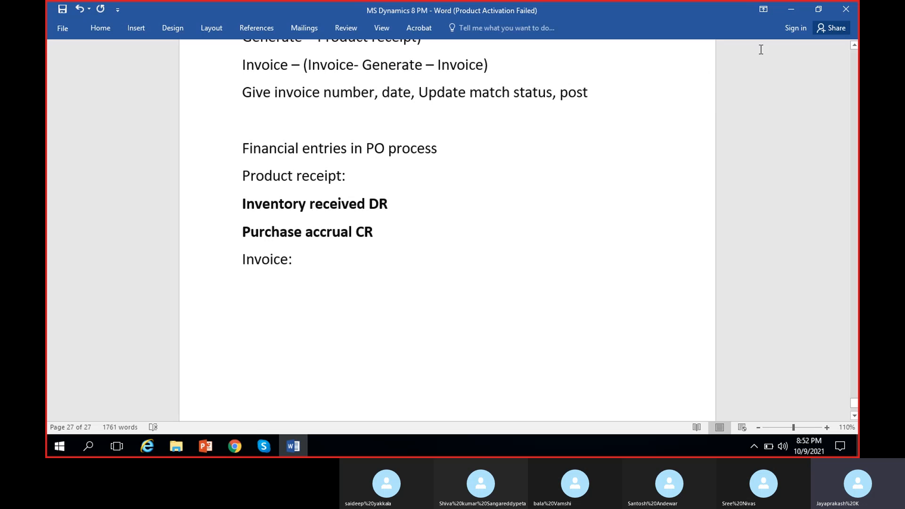
Return to the voucher transactions, review the lines again, then close the voucher and the product receipt journal
left_click(785, 11)
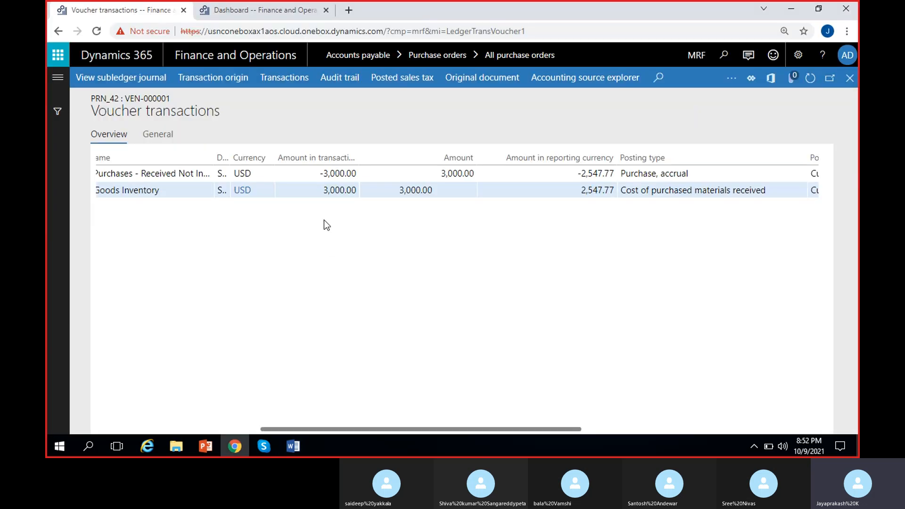
left_click(323, 191)
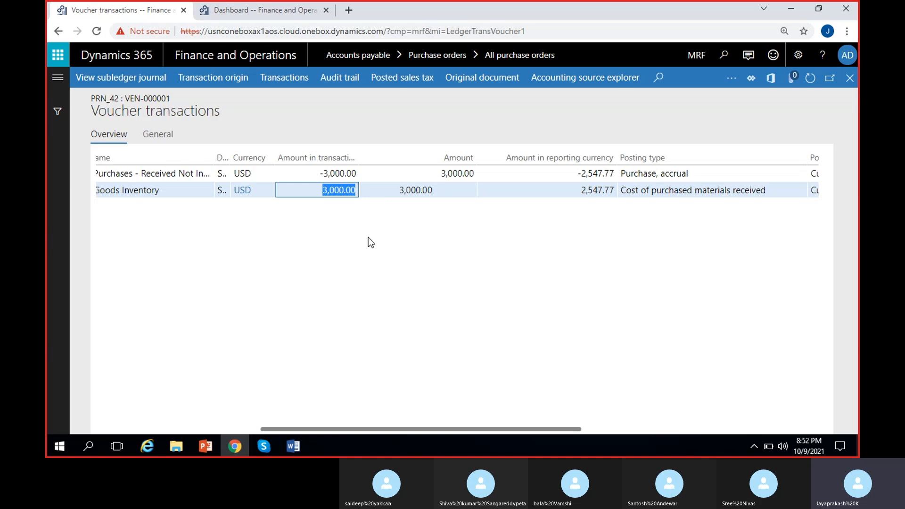
key("Up")
key("Down")
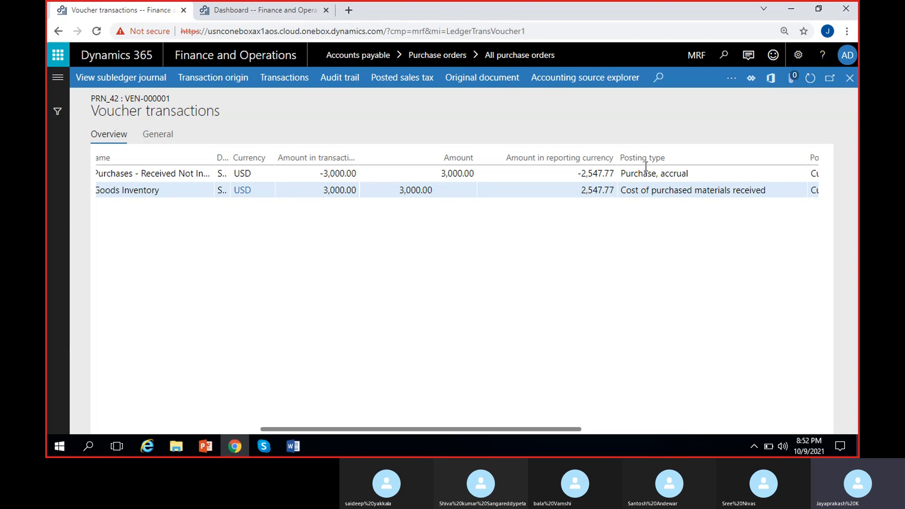
left_click(850, 77)
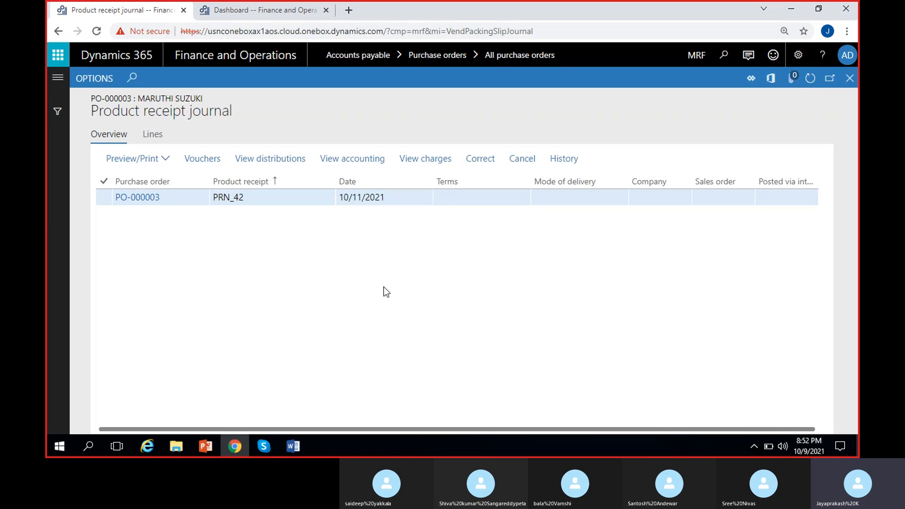
left_click(849, 78)
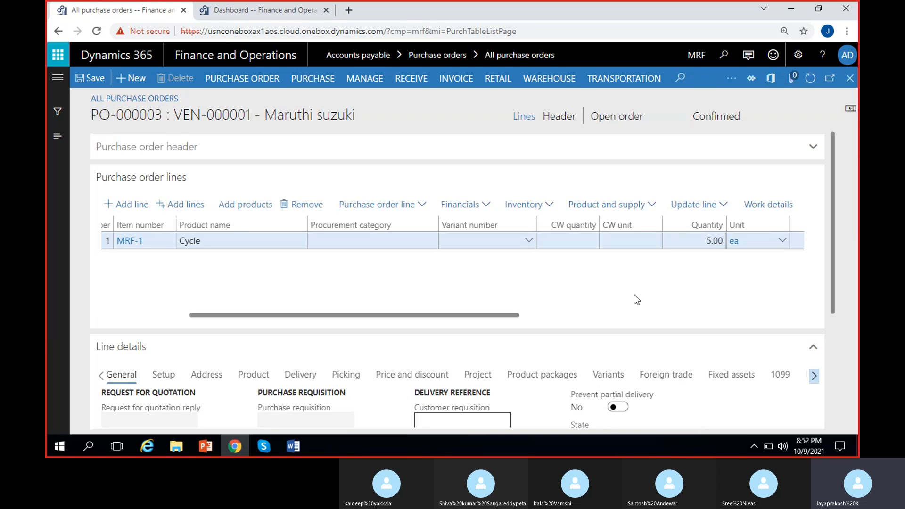
Start posting a product receipt for the order and enter PRN_42/2 as the product receipt number
left_click(421, 81)
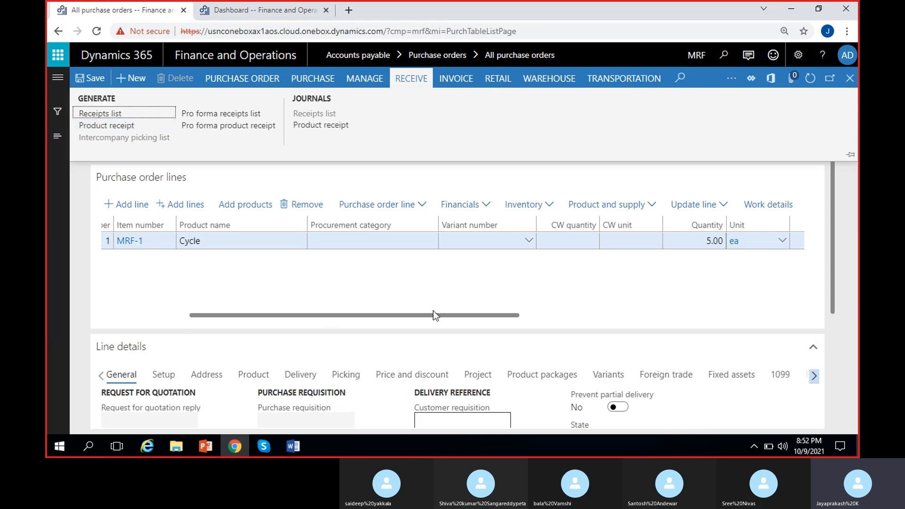
left_click(122, 127)
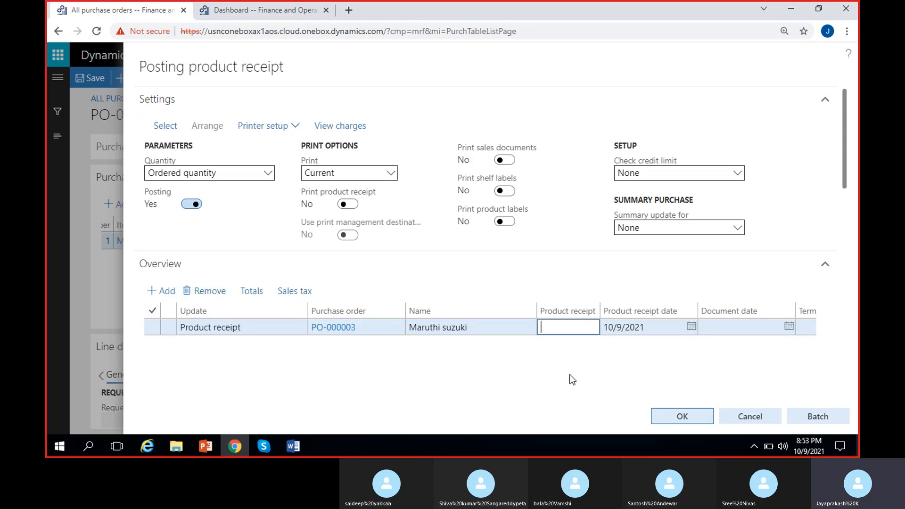
type("PRN_42/2")
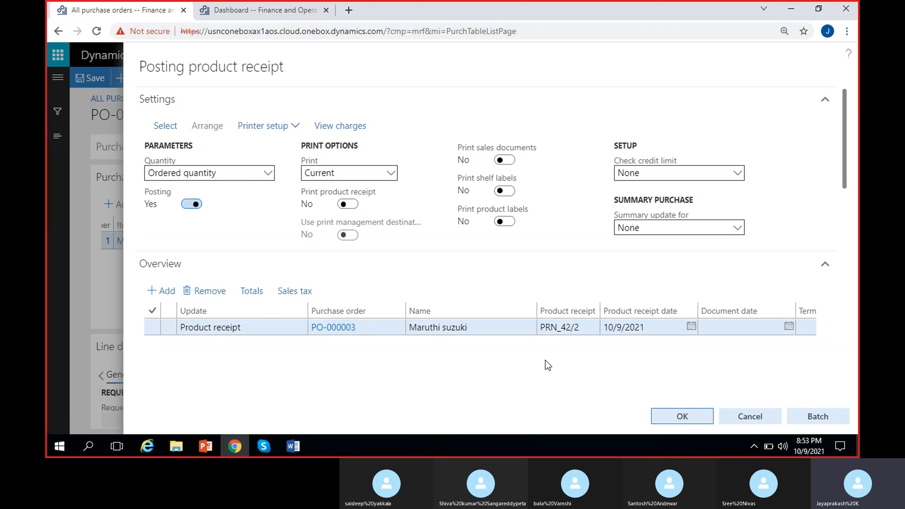
Set the product receipt date to 10/13/2021
left_click(843, 131)
left_click(692, 327)
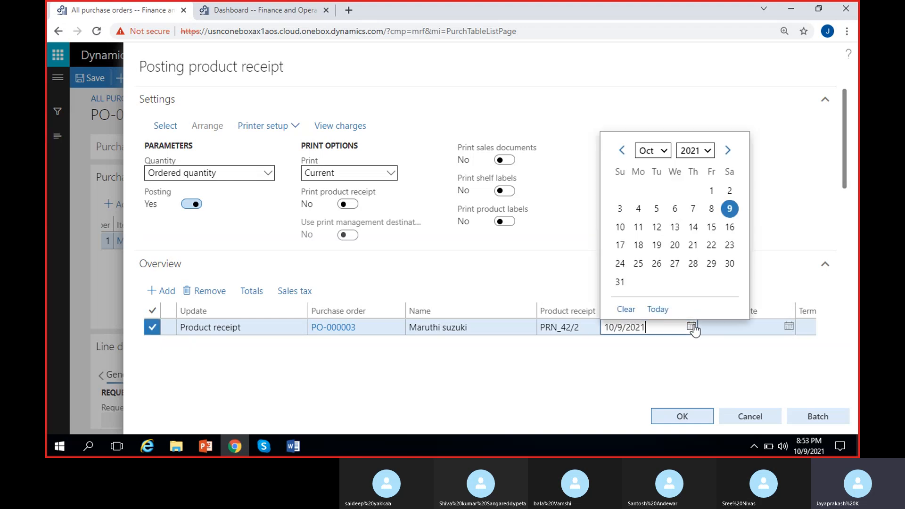
left_click(674, 227)
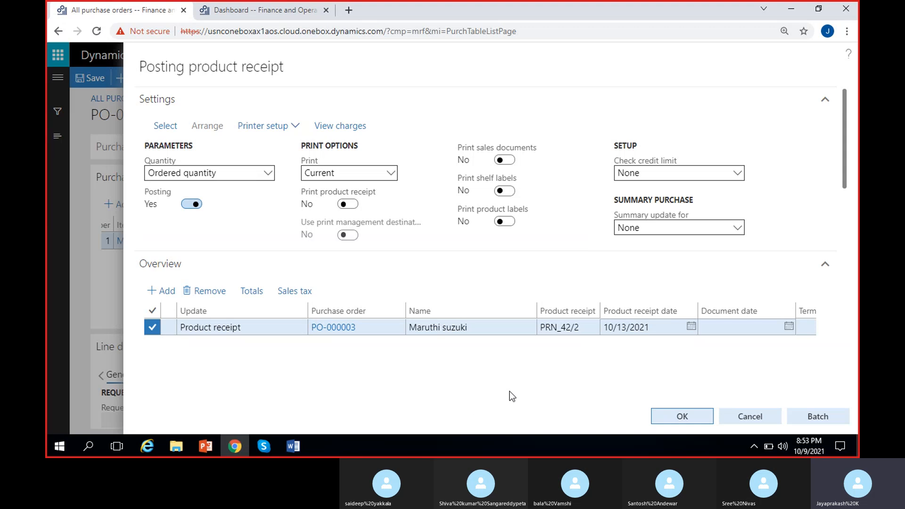
Check the receipt line's quantity, unit price and net amount, then post the product receipt
left_click_drag(843, 131, 858, 236)
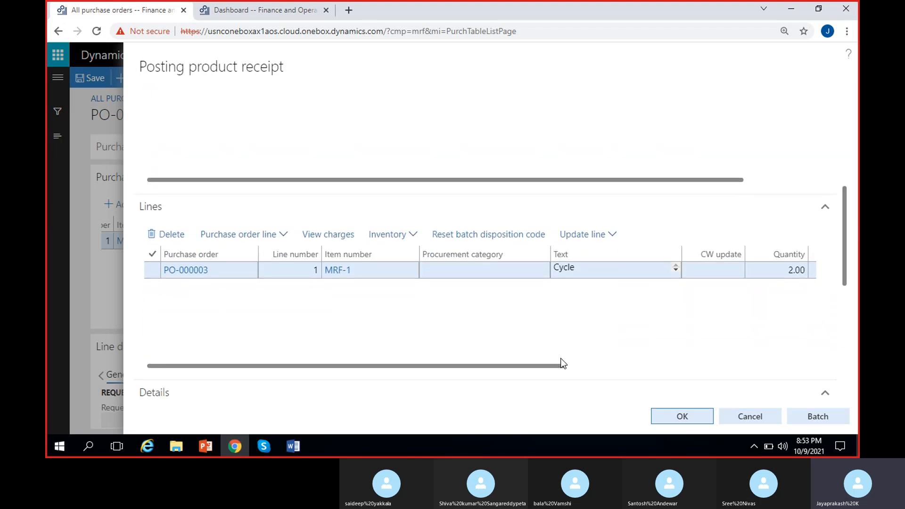
left_click_drag(537, 367, 669, 366)
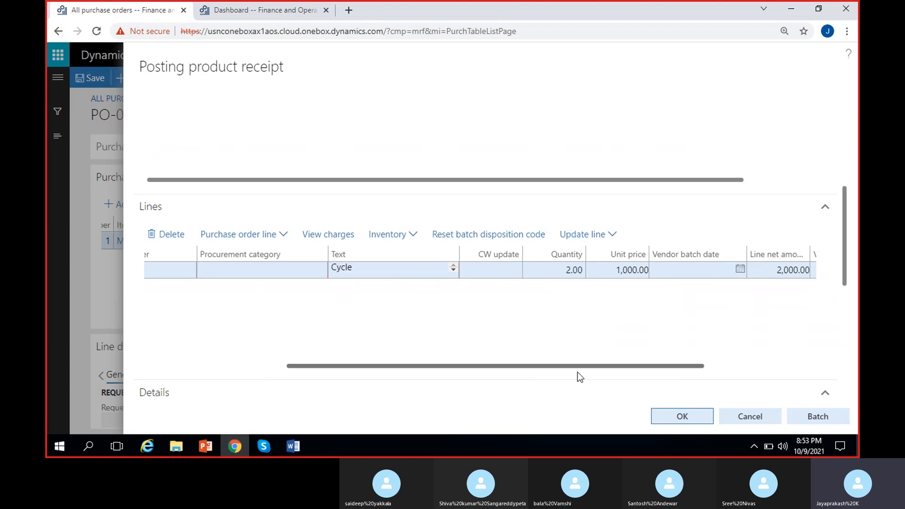
left_click_drag(573, 367, 620, 361)
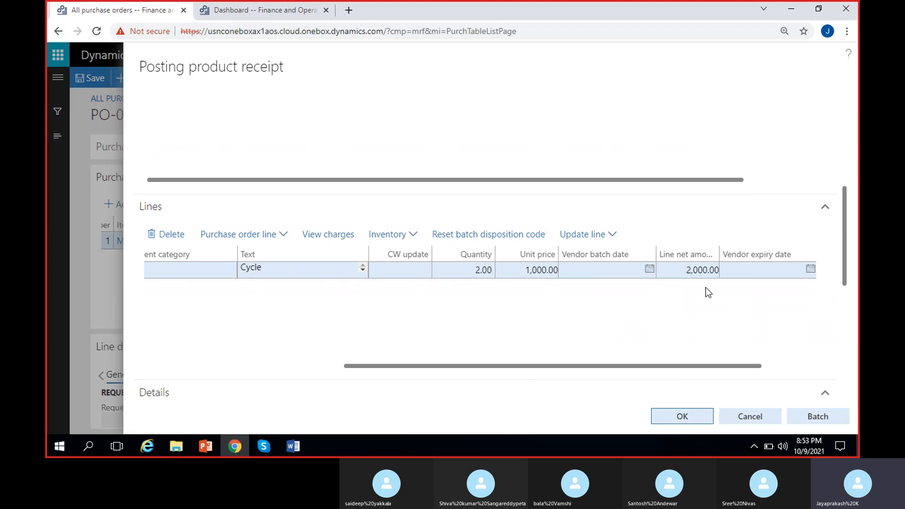
left_click_drag(669, 368, 474, 379)
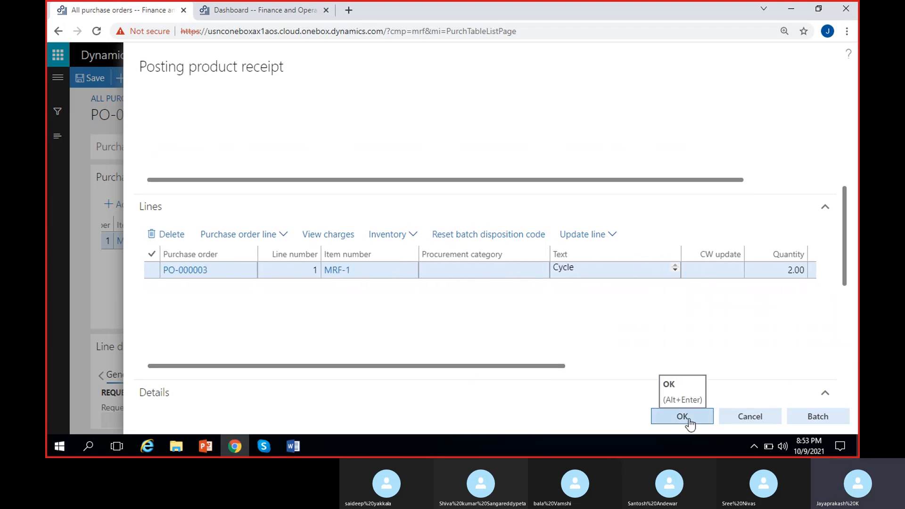
left_click(689, 424)
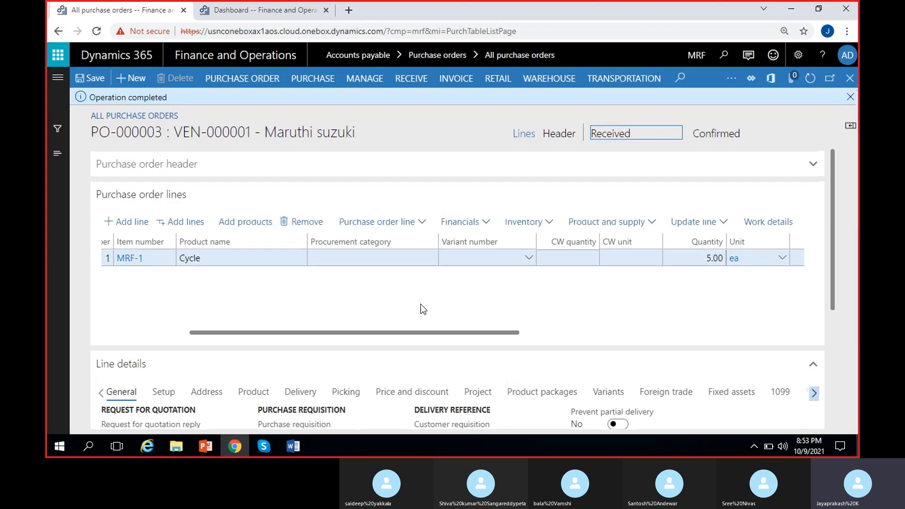
Examine the purchase order's document status after receiving
left_click(850, 97)
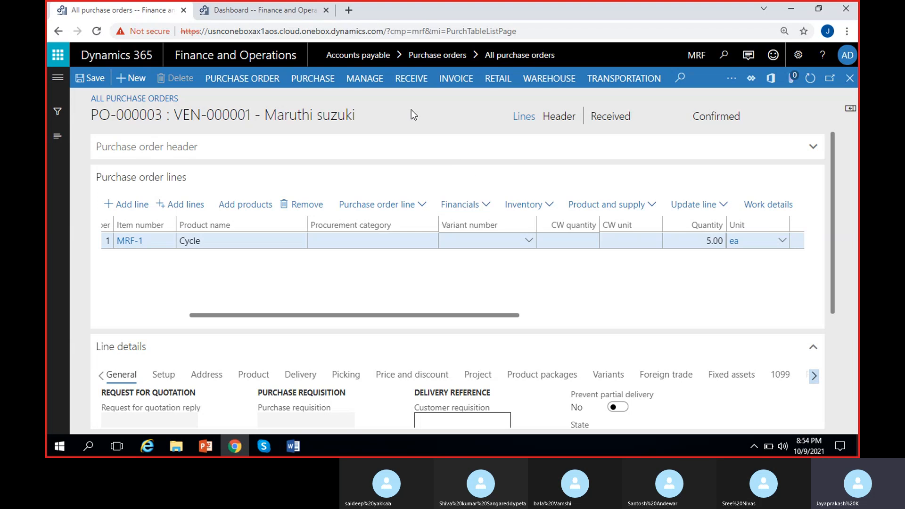
left_click(411, 80)
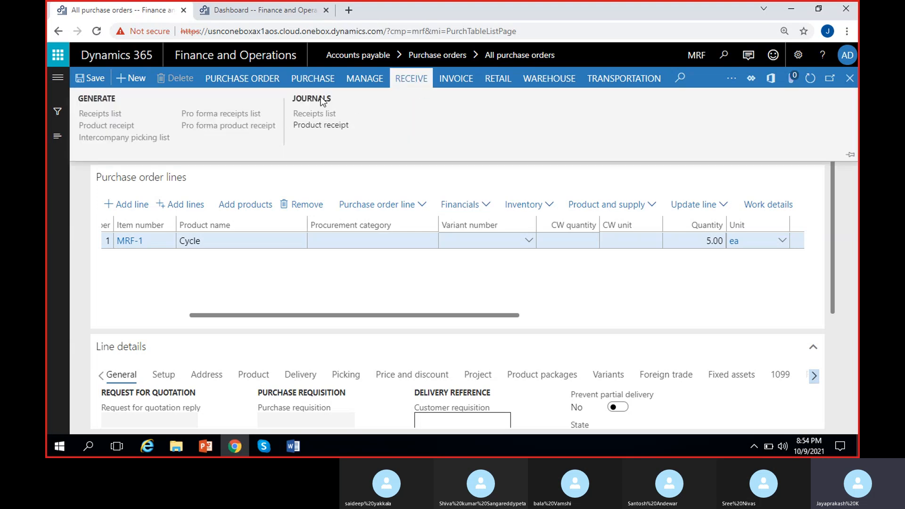
left_click(343, 126)
left_click(451, 277)
left_click(604, 116)
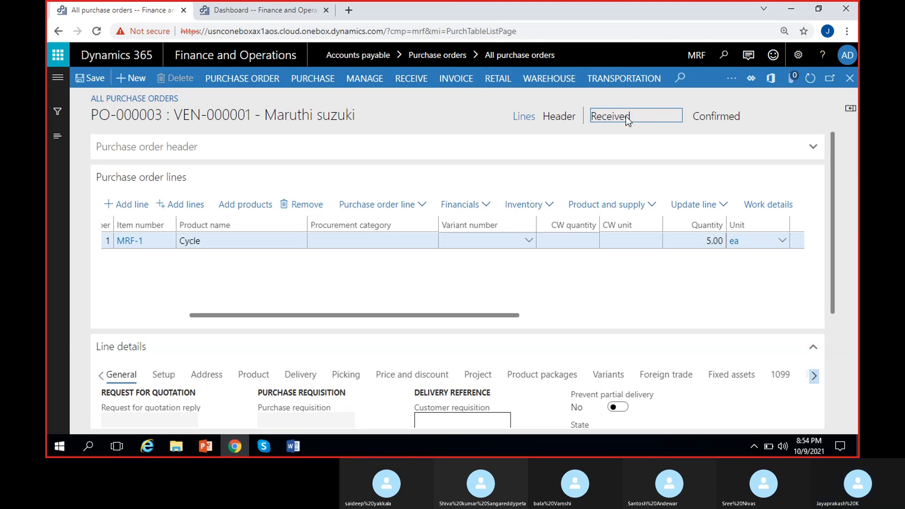
double_click(625, 116)
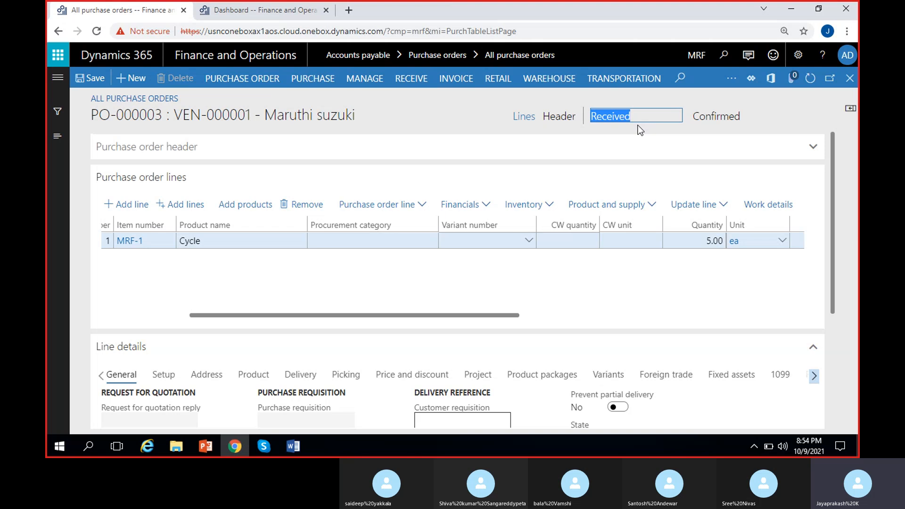
left_click(635, 123)
left_click(609, 118)
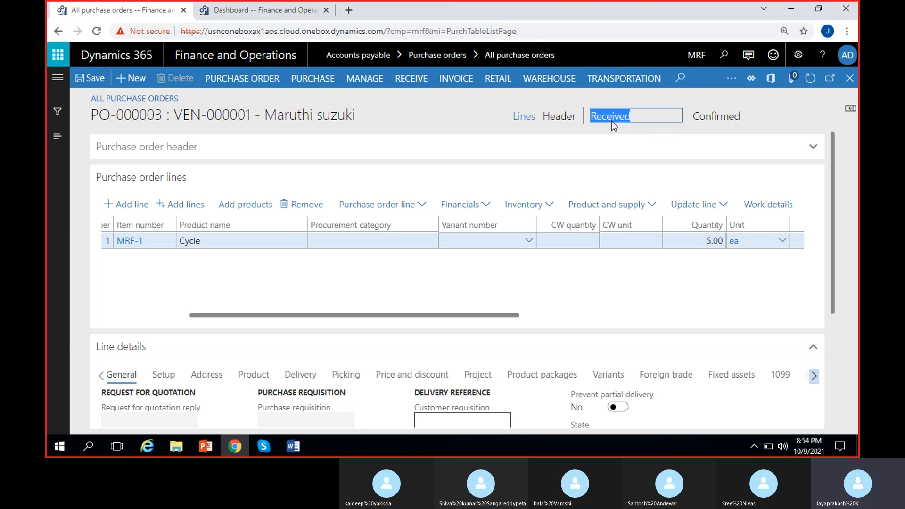
left_click(623, 279)
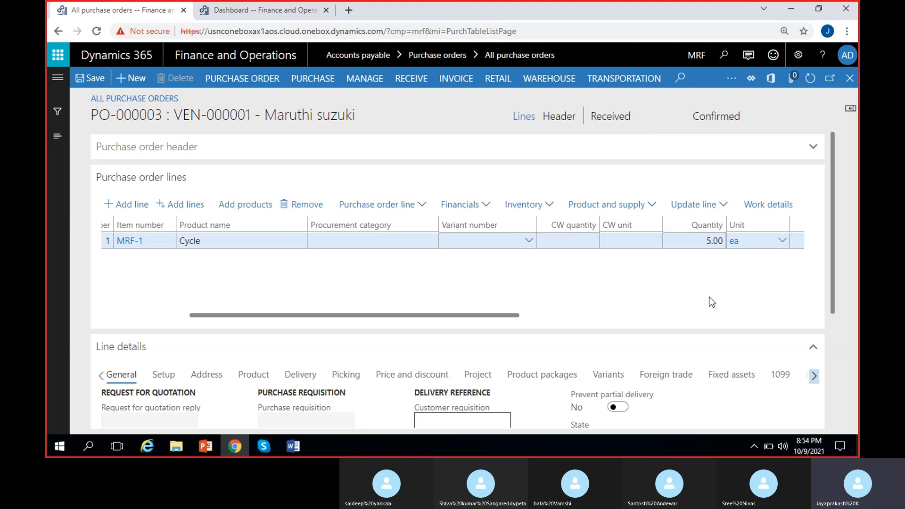
Open the product receipt journal and view the vouchers for receipt PRN_42/2
left_click(402, 80)
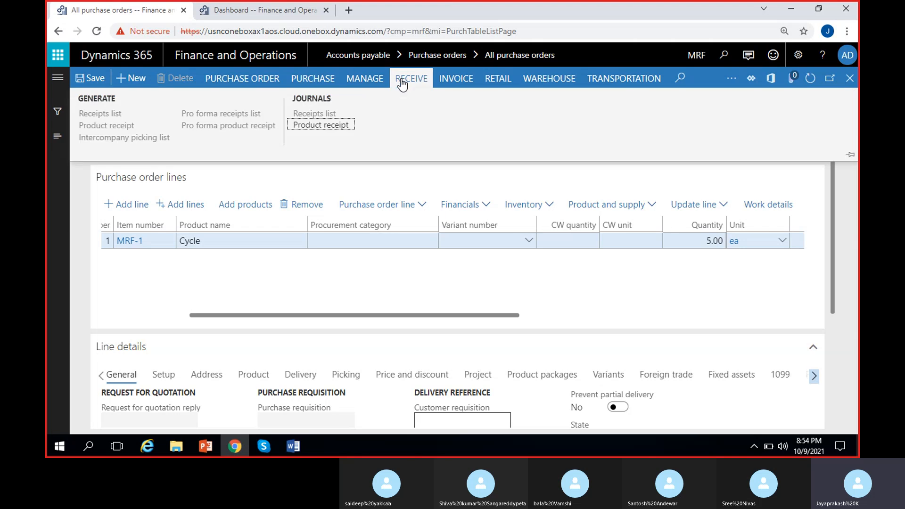
left_click(321, 124)
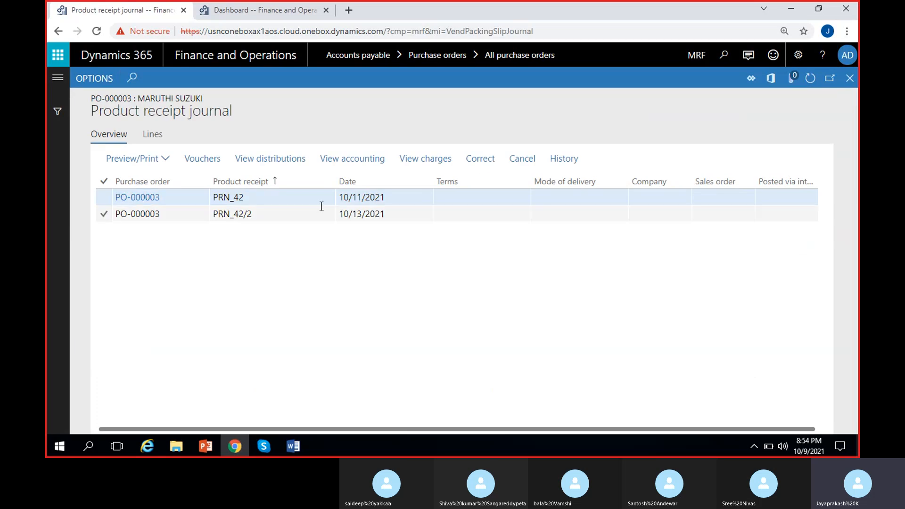
left_click(309, 197)
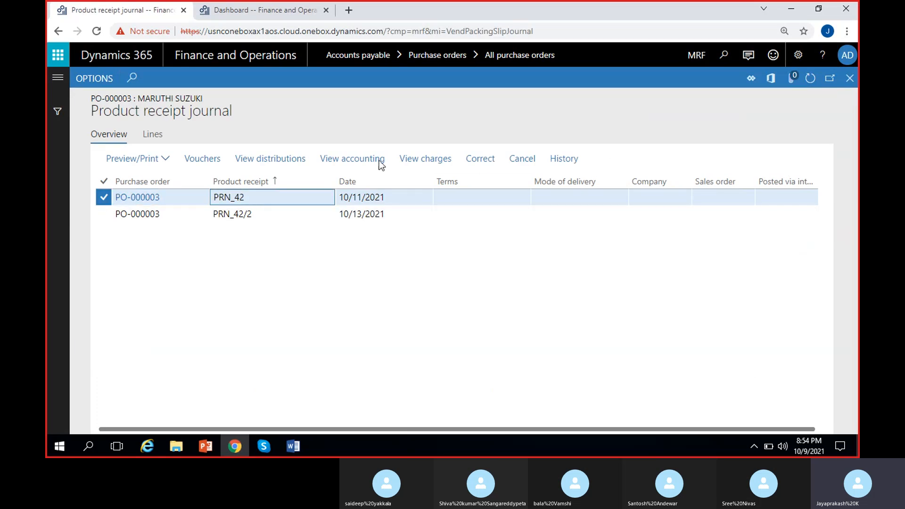
left_click_drag(251, 198, 184, 203)
left_click(270, 245)
left_click(231, 214)
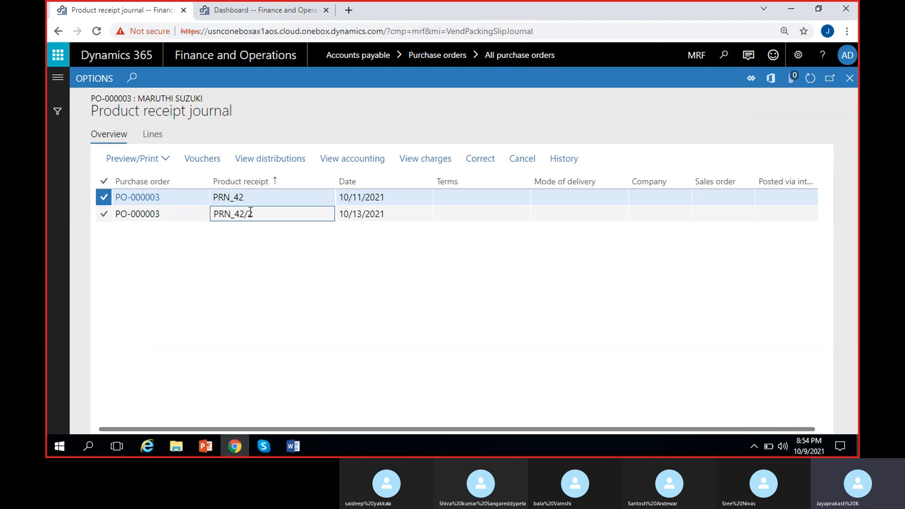
left_click_drag(252, 214, 193, 265)
left_click(267, 264)
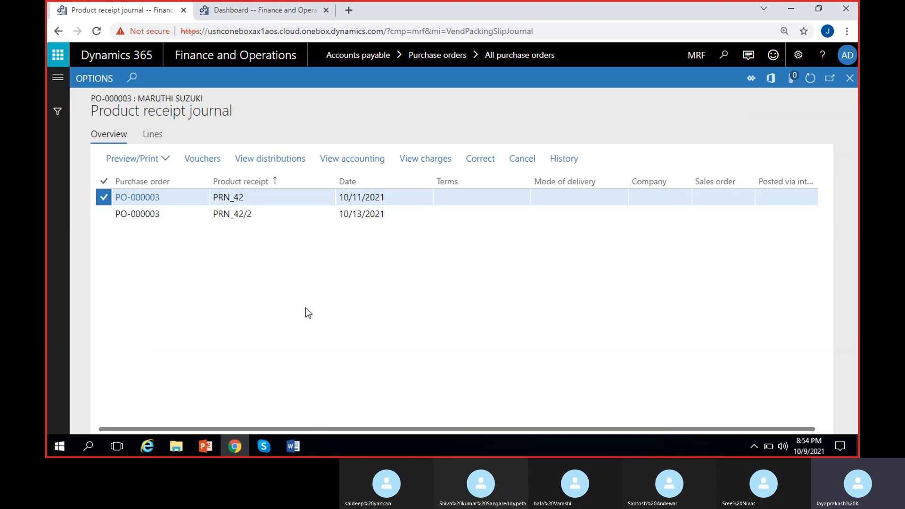
left_click(375, 212)
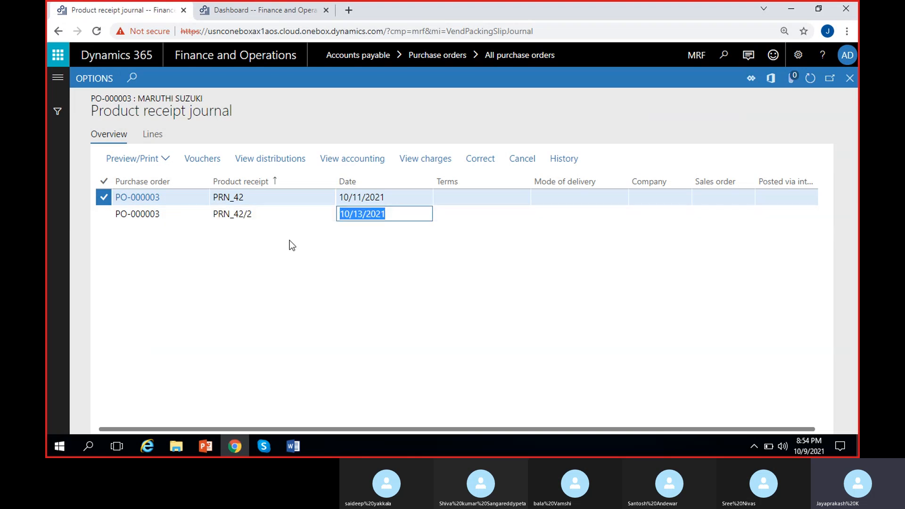
left_click(368, 242)
left_click_drag(383, 215, 304, 282)
left_click(362, 314)
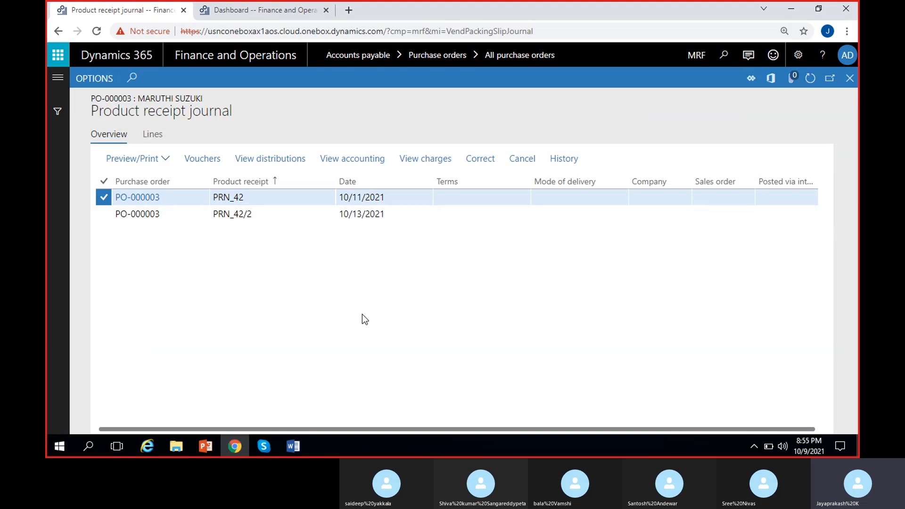
left_click(375, 214)
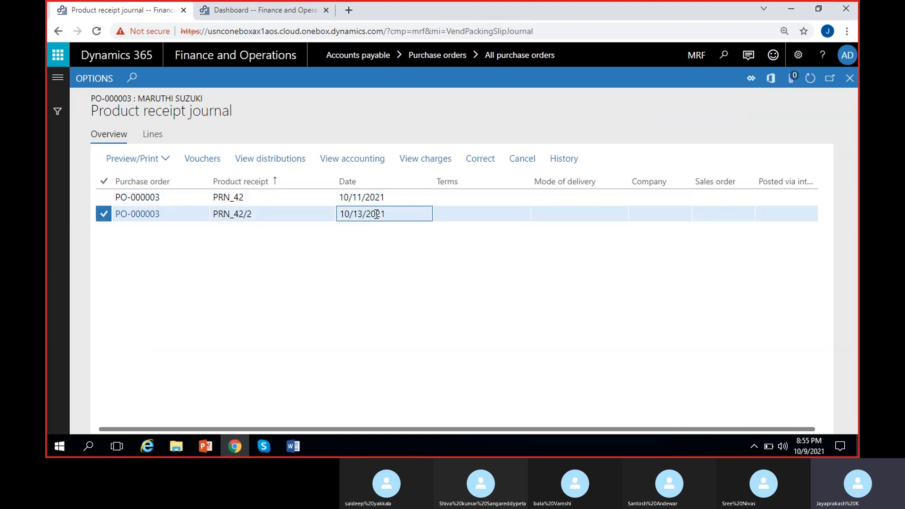
left_click(202, 159)
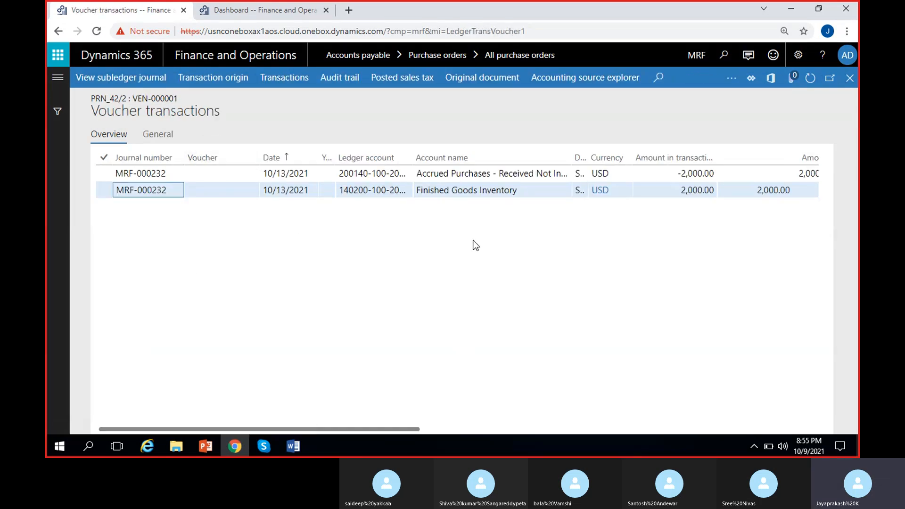
Review the voucher lines' amounts and posting types, comparing them with the entries in the Word notes
scroll(518, 235, "right", 5)
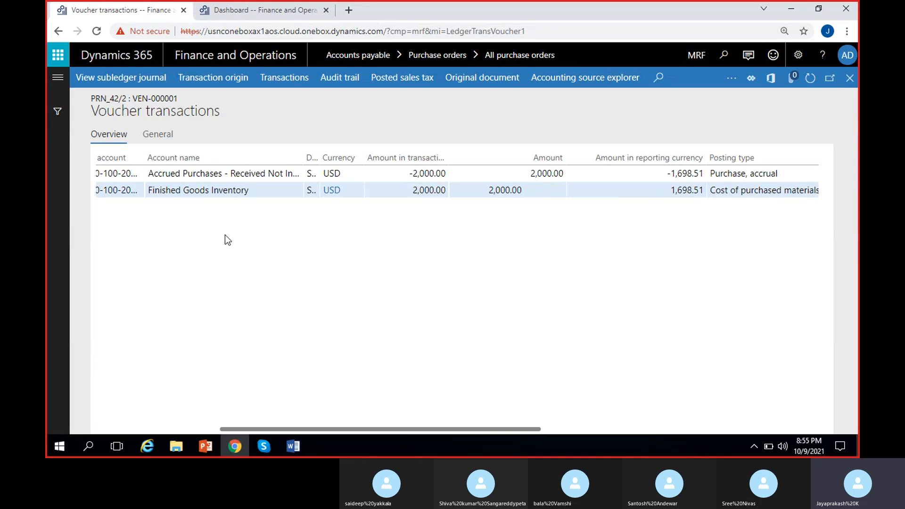
scroll(358, 273, "right", 3)
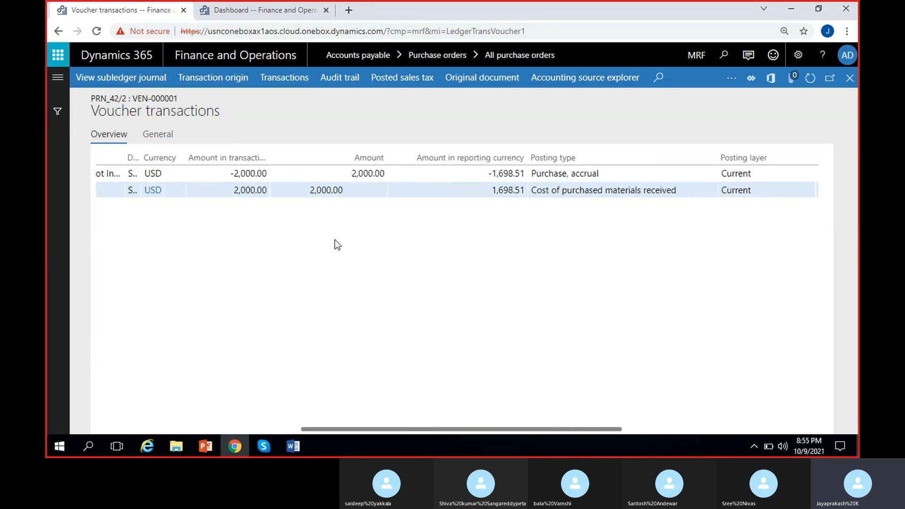
left_click_drag(348, 194, 299, 200)
left_click(339, 261)
left_click_drag(351, 173, 385, 174)
left_click(222, 174)
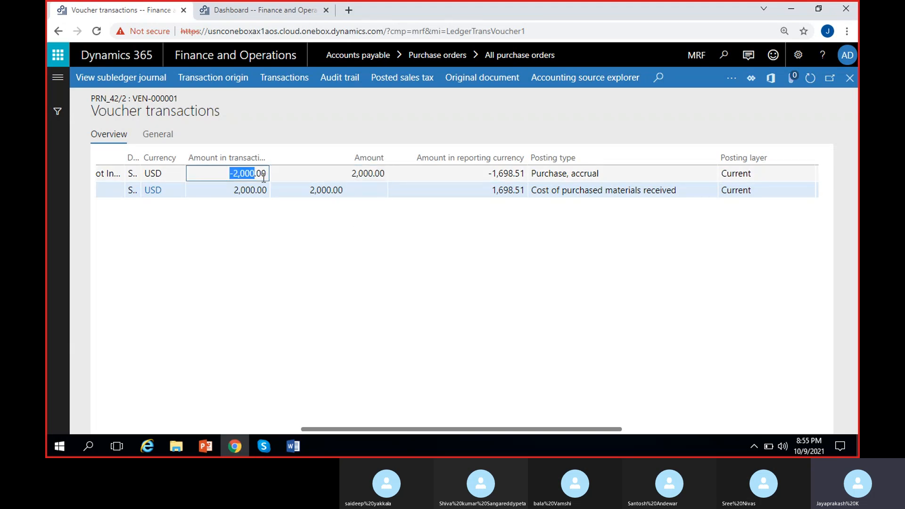
left_click(268, 335)
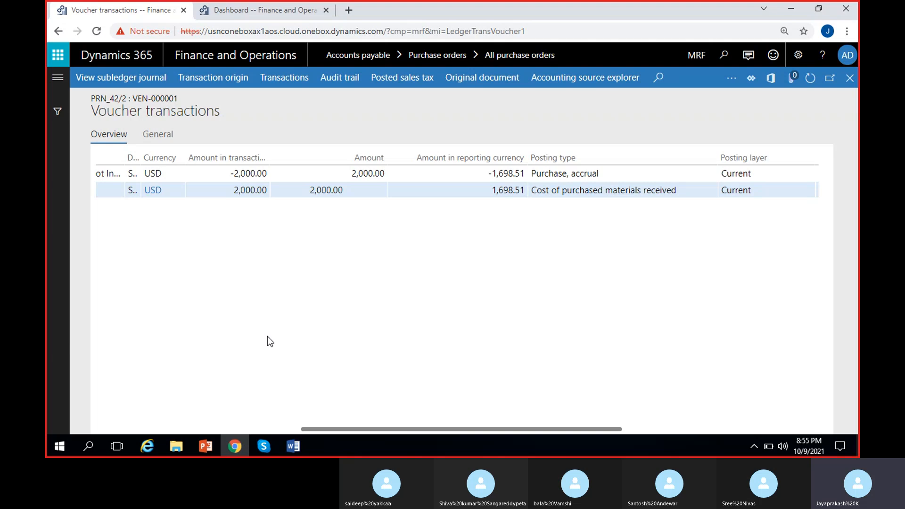
left_click(293, 445)
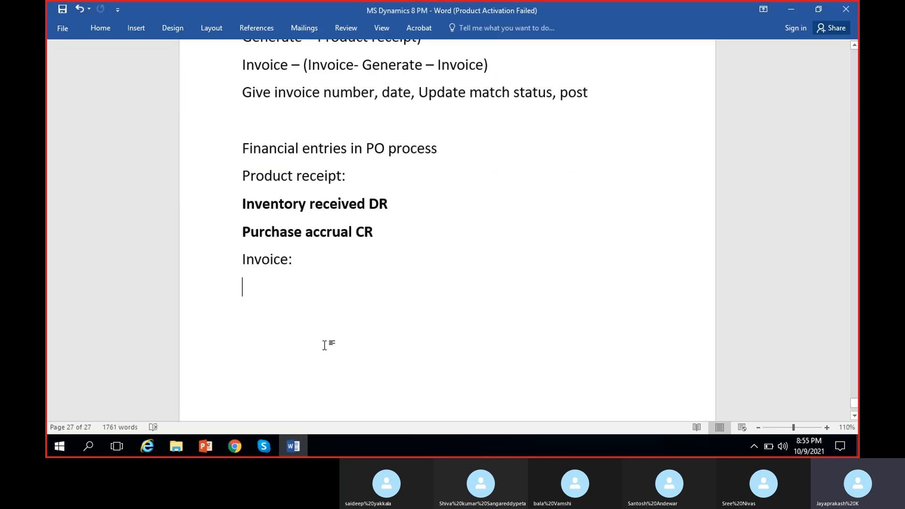
left_click(790, 10)
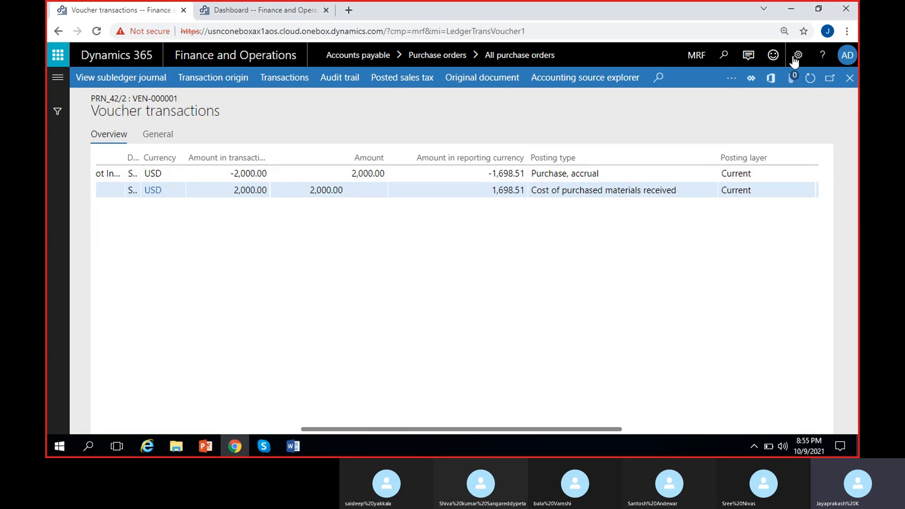
Close the voucher transactions and the product receipt journal to return to the purchase order
left_click(850, 78)
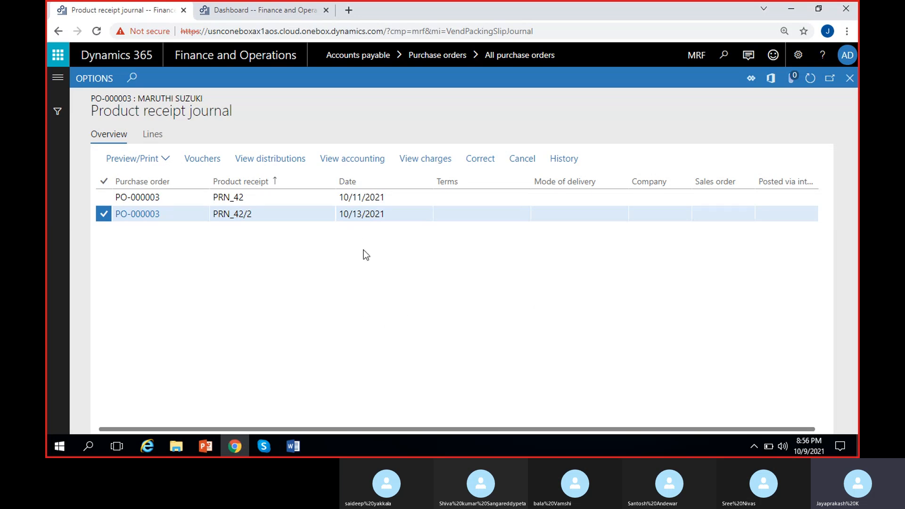
left_click(382, 196)
left_click(395, 215)
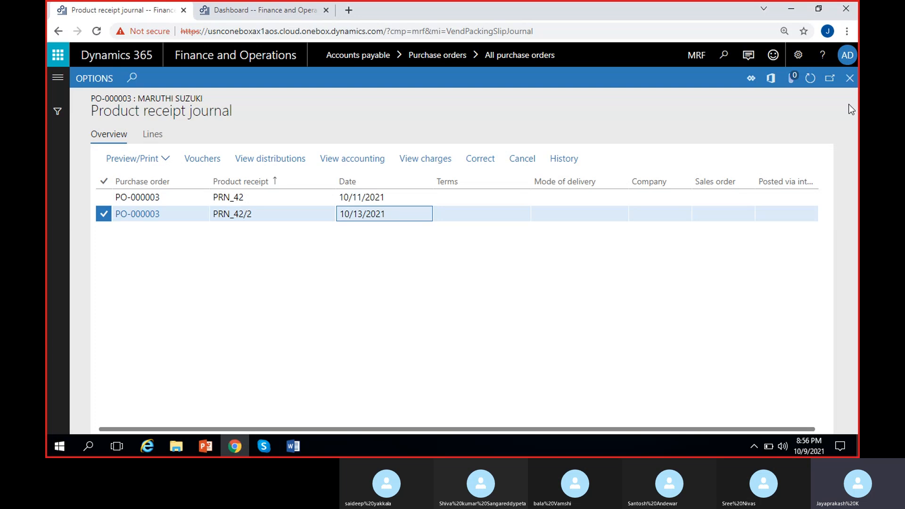
left_click(849, 78)
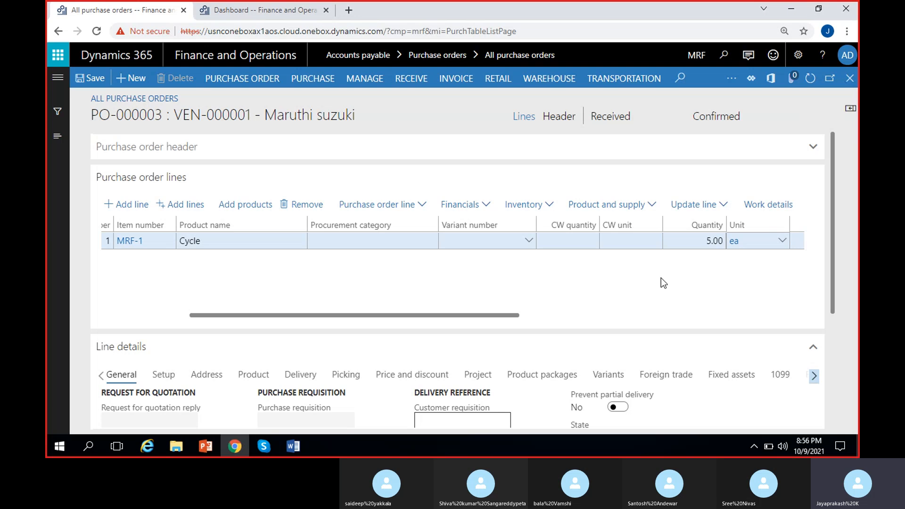
Generate a vendor invoice from the purchase order
scroll(660, 278, "right", 5)
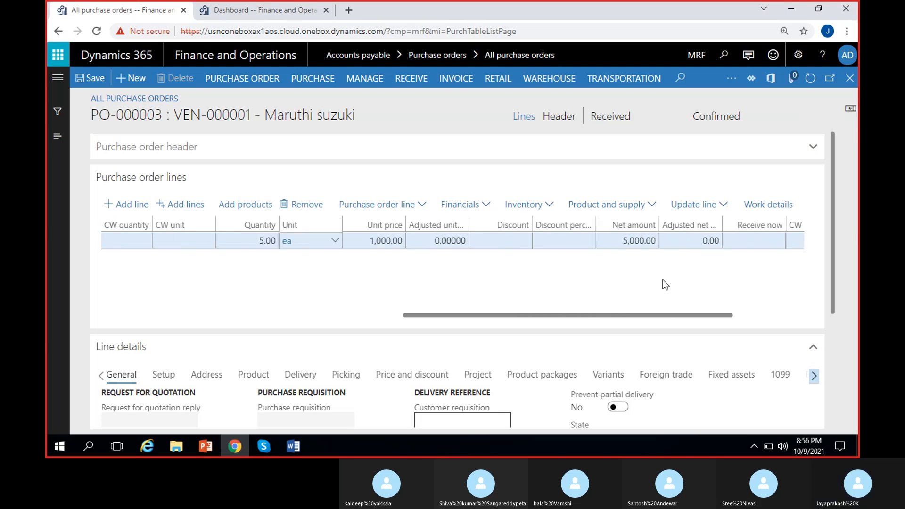
left_click(456, 79)
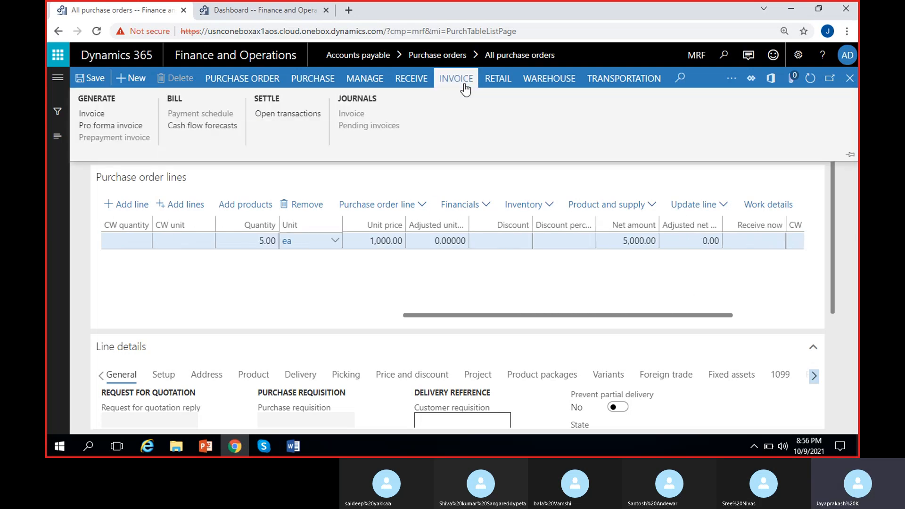
left_click(103, 114)
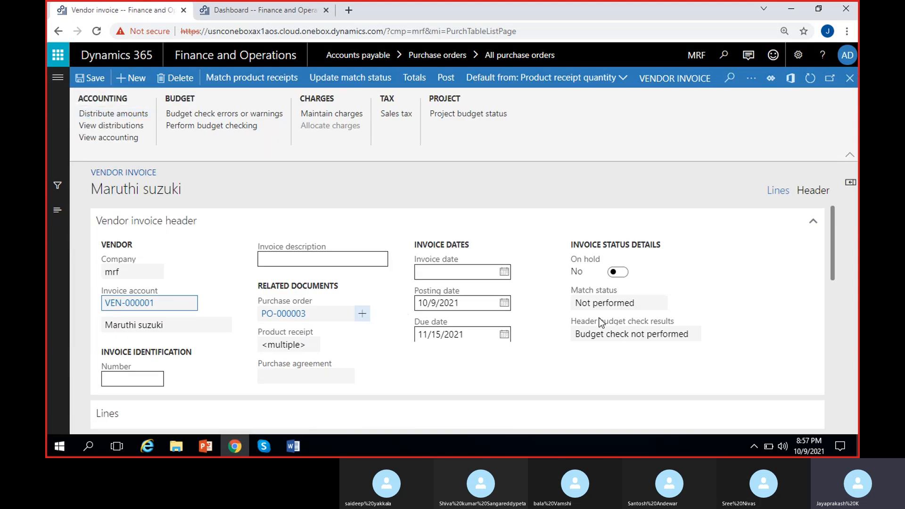
Enter MSPOINV-12 as the invoice number
left_click_drag(831, 236, 832, 318)
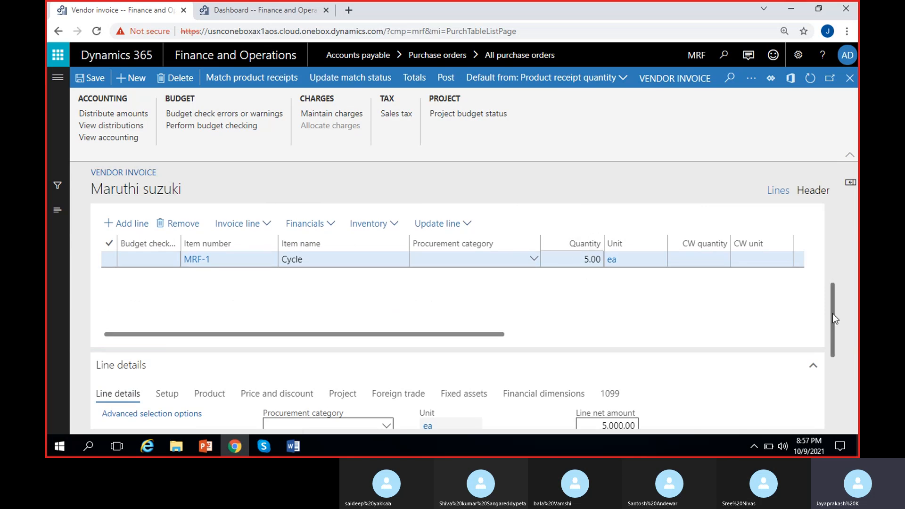
left_click_drag(831, 312, 836, 224)
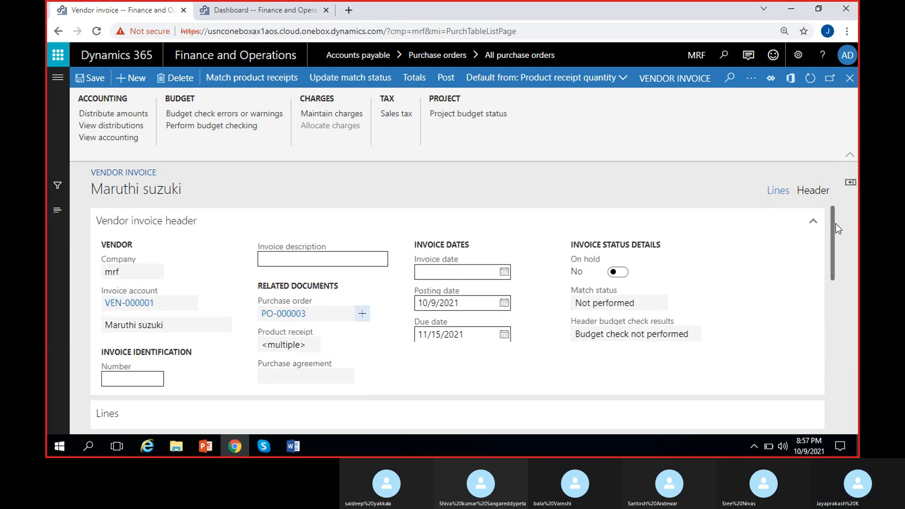
left_click(120, 386)
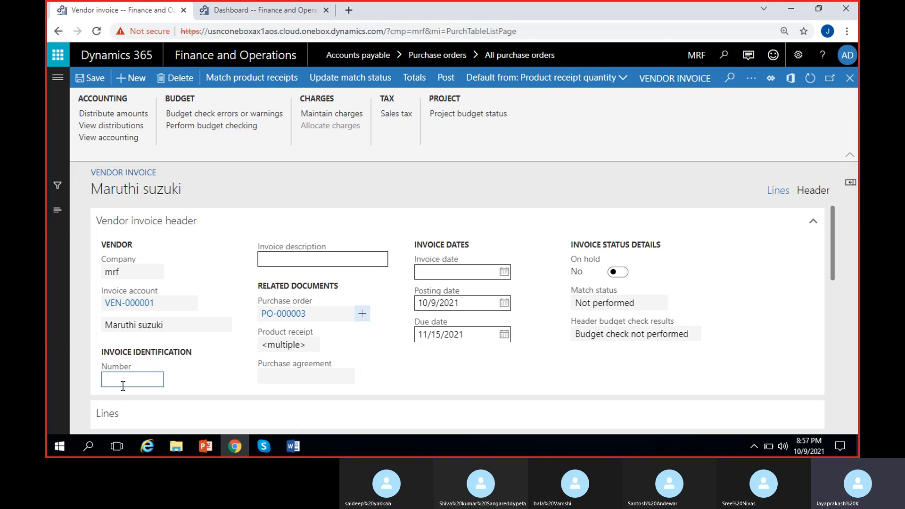
type("MSiNV")
key("BackSpace")
key("BackSpace")
key("BackSpace")
type("POINV-12")
left_click(232, 369)
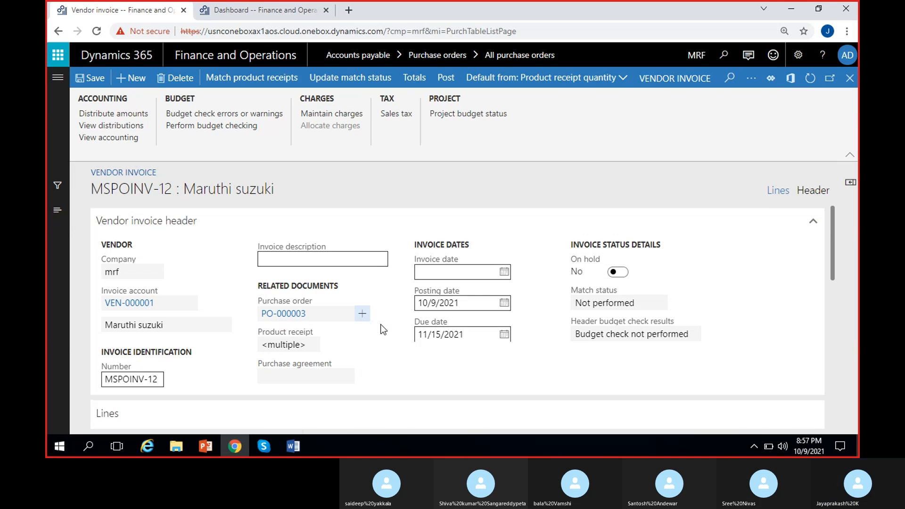
Set both the invoice date and the posting date to 10/15/2021
left_click(504, 272)
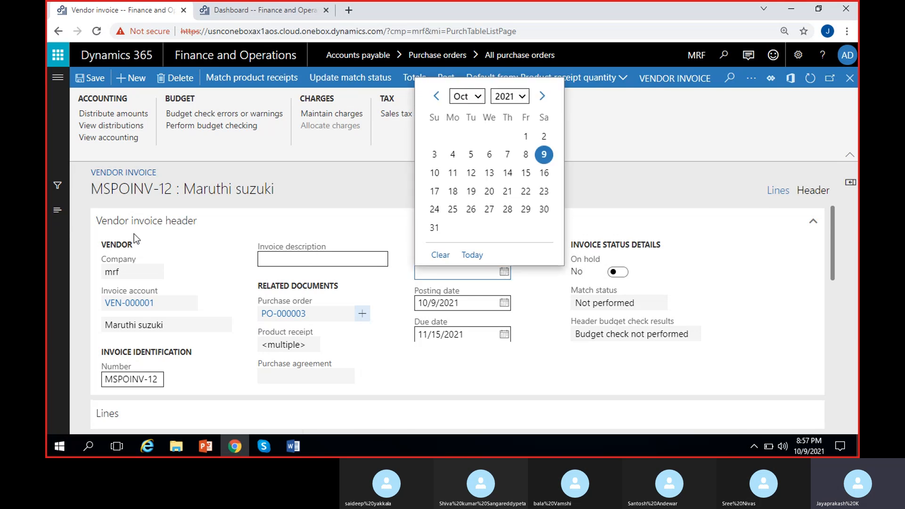
left_click(526, 173)
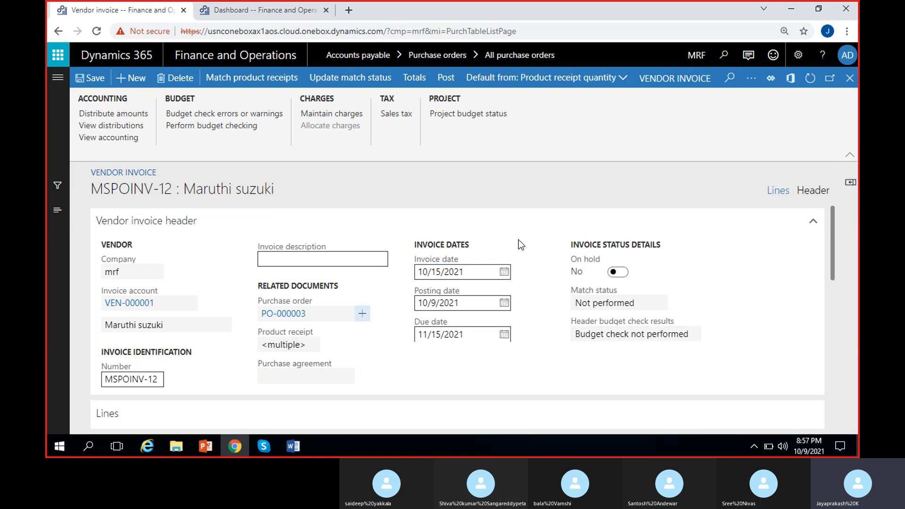
left_click(504, 303)
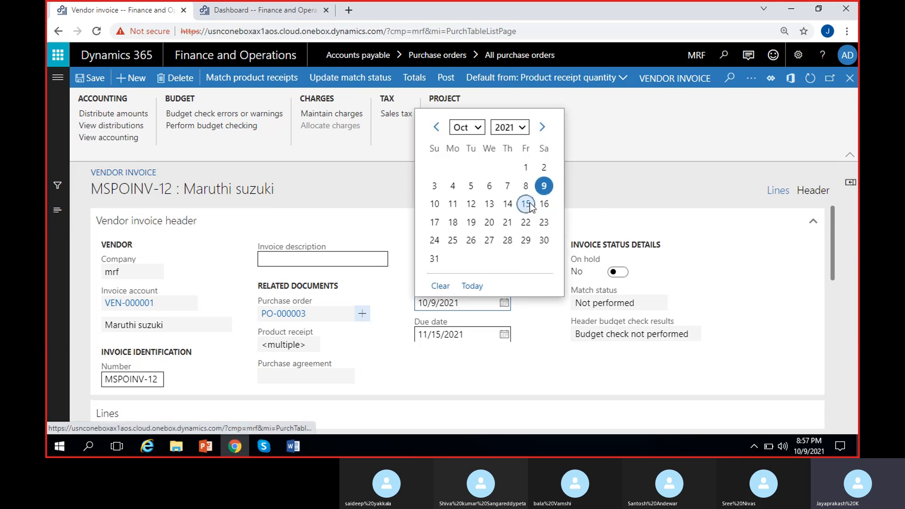
left_click(525, 203)
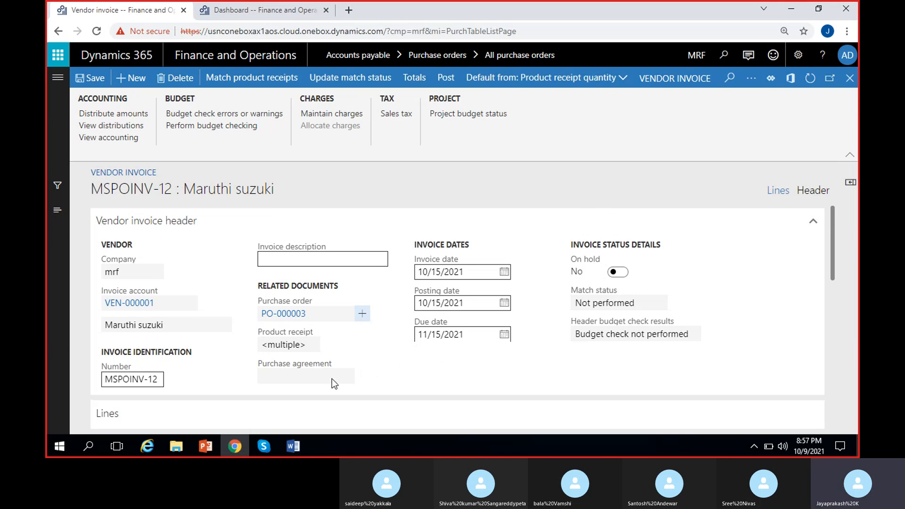
Set the default quantity for the invoice lines to Product receipt quantity
scroll(360, 369, "down", 3)
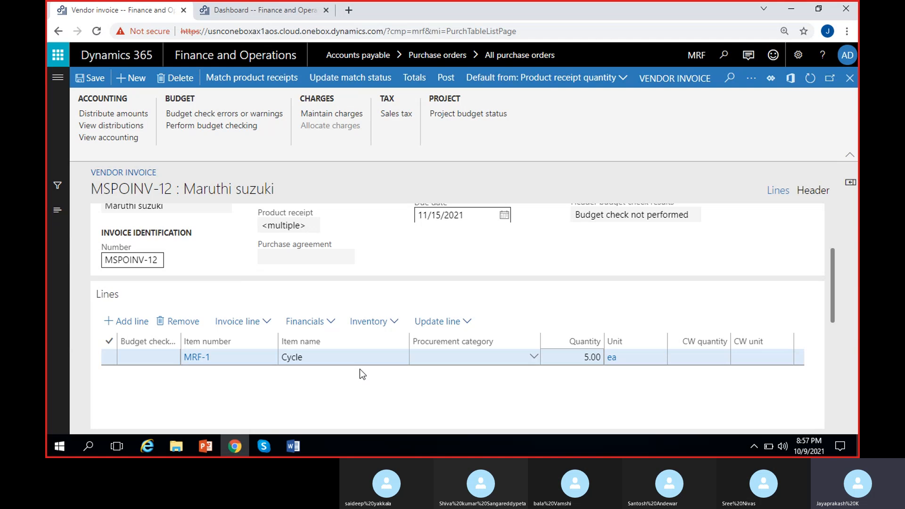
scroll(360, 369, "up", 3)
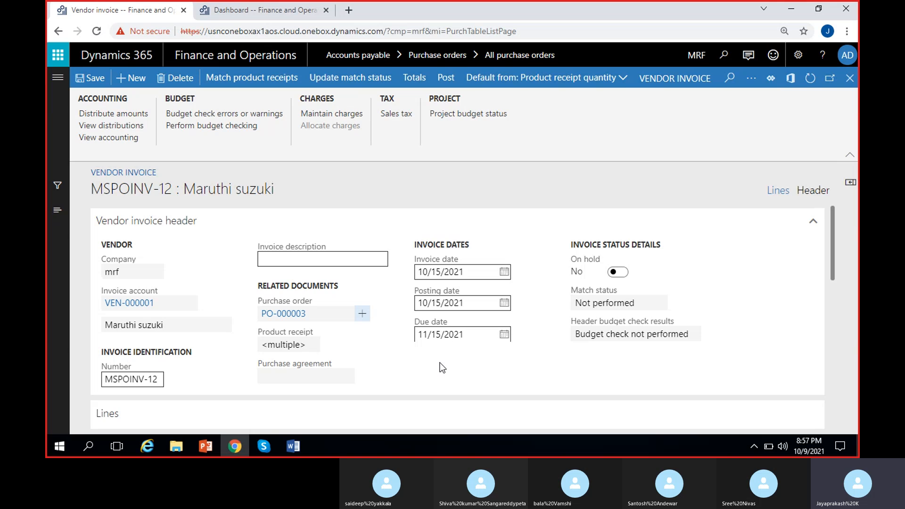
scroll(450, 357, "down", 5)
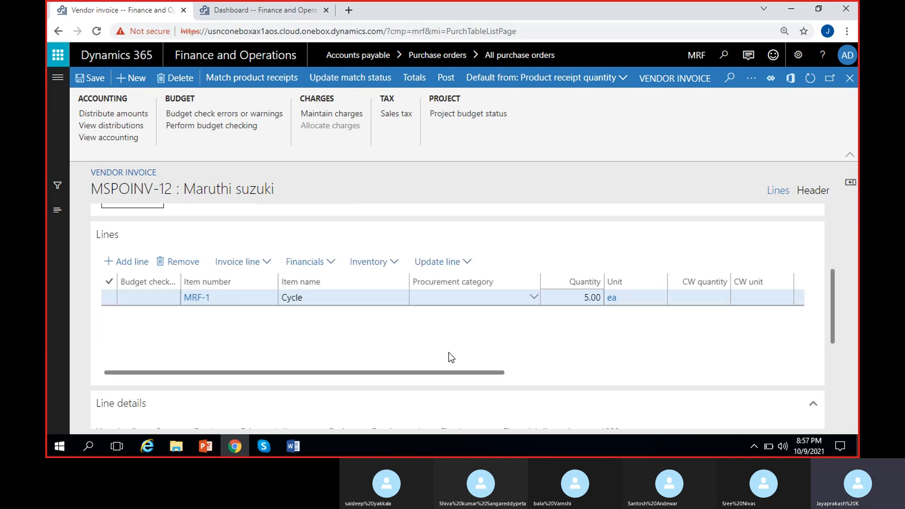
scroll(837, 302, "up", 2)
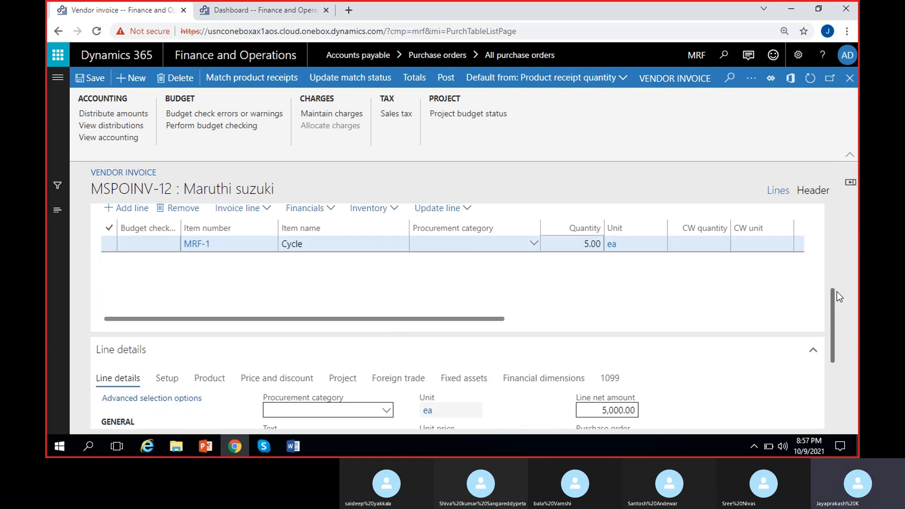
left_click_drag(473, 362, 676, 362)
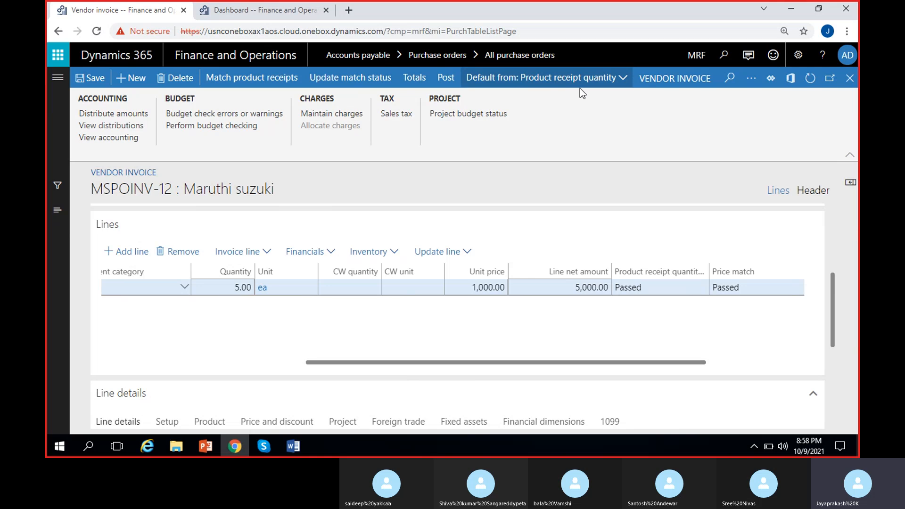
left_click(625, 77)
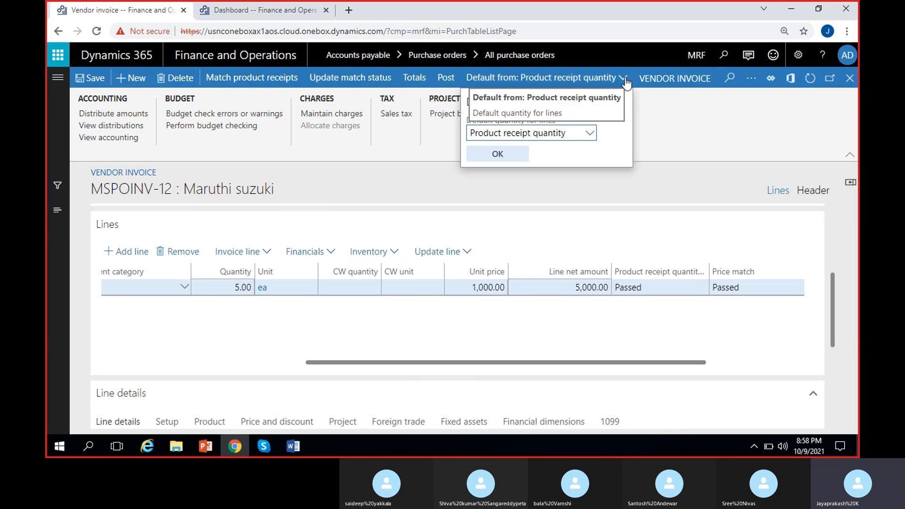
left_click(590, 134)
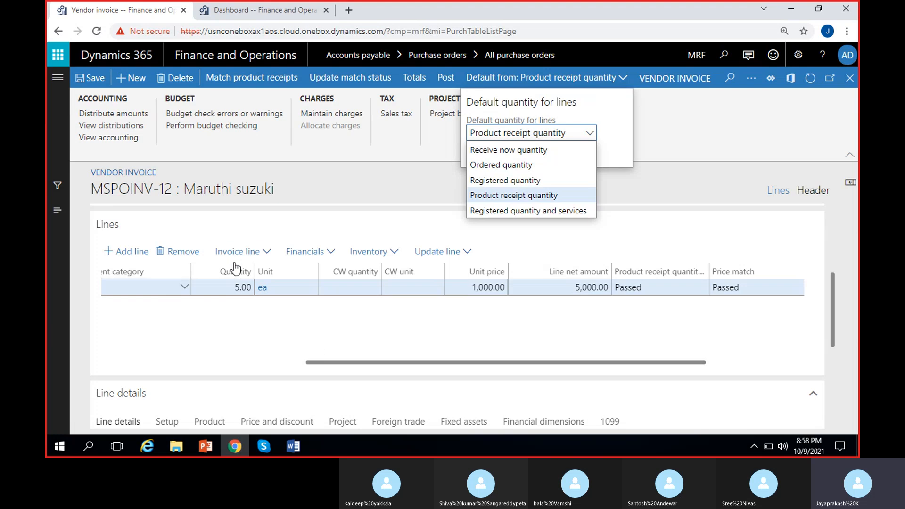
left_click(521, 197)
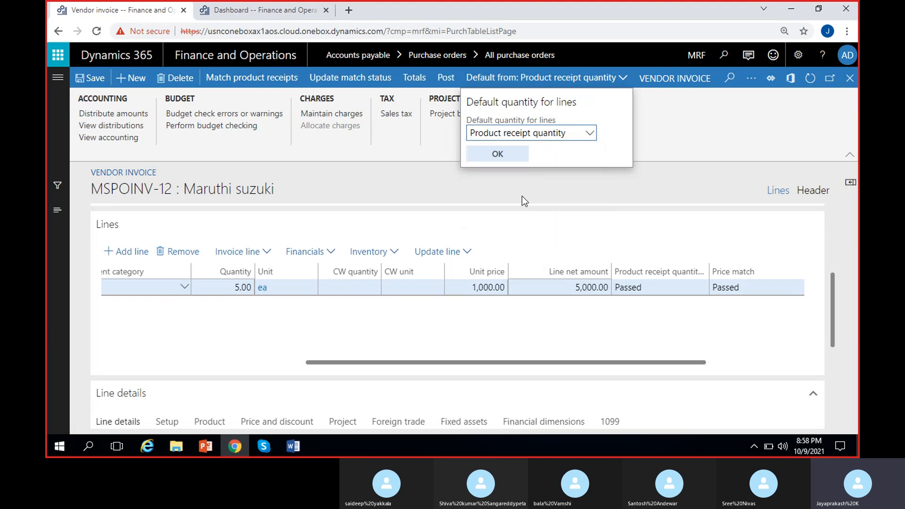
left_click(496, 154)
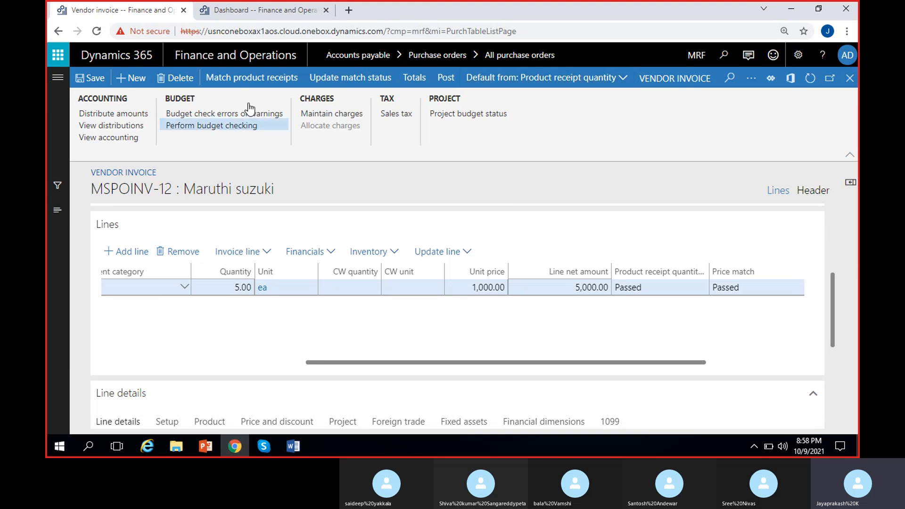
Unmatch product receipt PRN_42/2 from the invoice and accept updating the invoice quantity
left_click(252, 79)
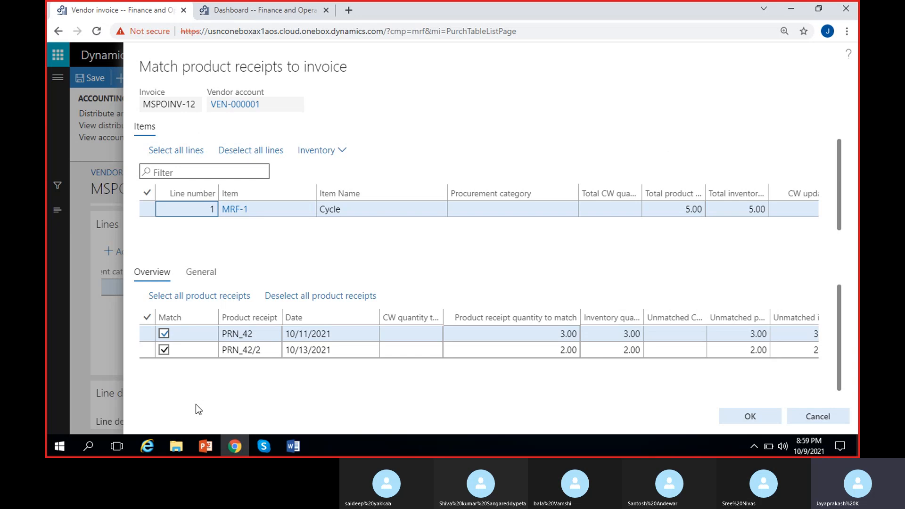
left_click(164, 350)
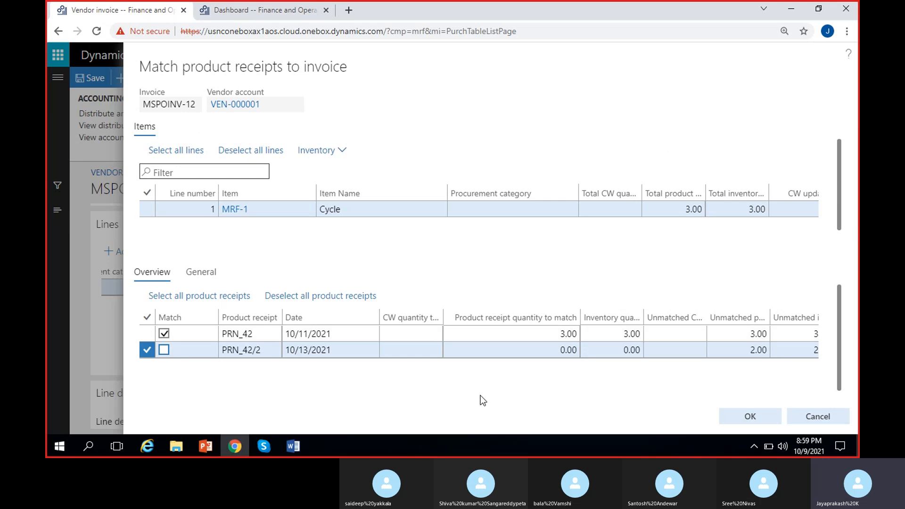
left_click(741, 415)
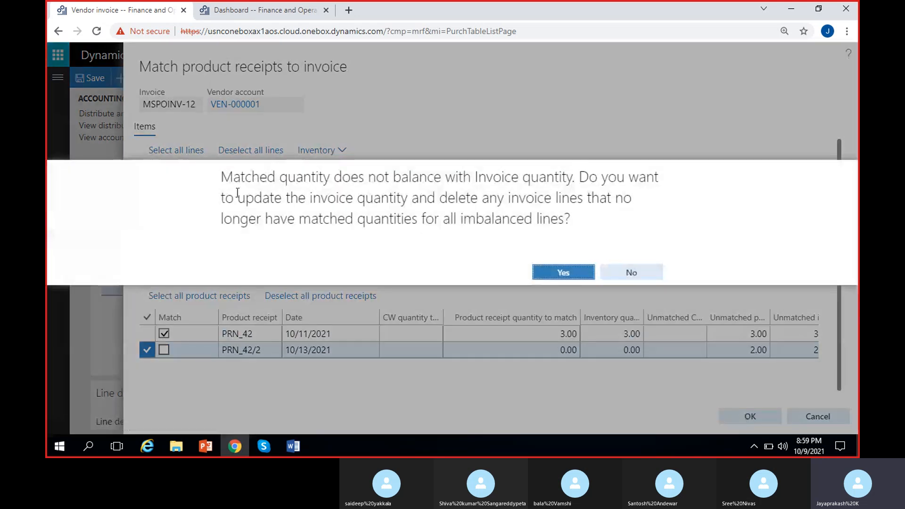
left_click_drag(222, 178, 571, 216)
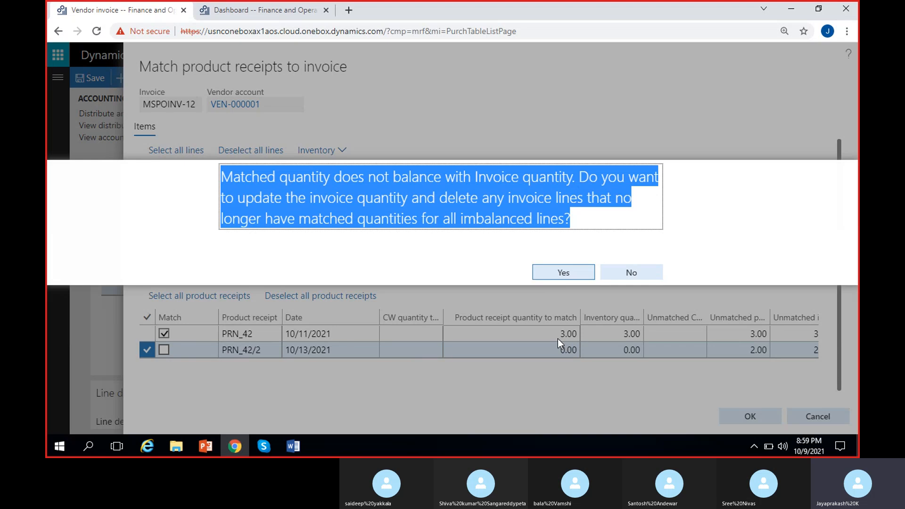
left_click(558, 268)
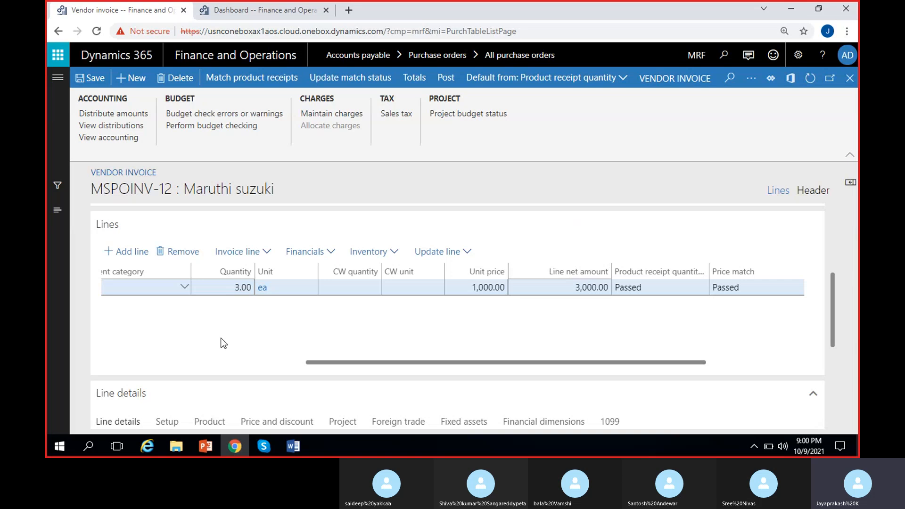
Examine the invoice line's quantity, unit price and line net amount
scroll(244, 336, "left", 2)
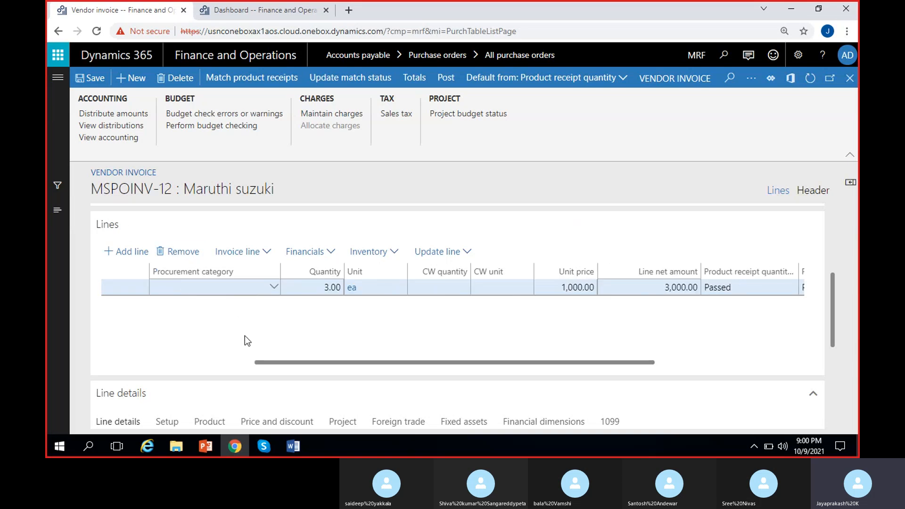
left_click(322, 288)
scroll(419, 341, "right", 2)
left_click(490, 288)
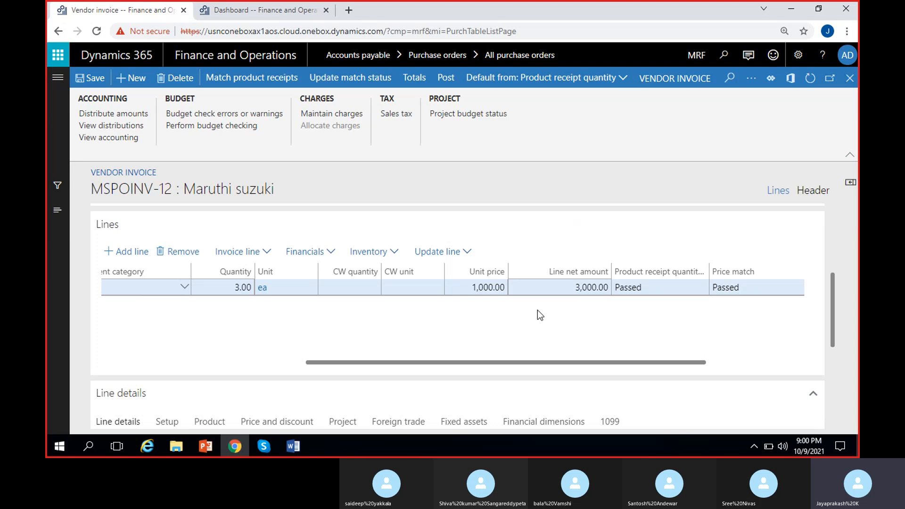
left_click(565, 288)
left_click(392, 337)
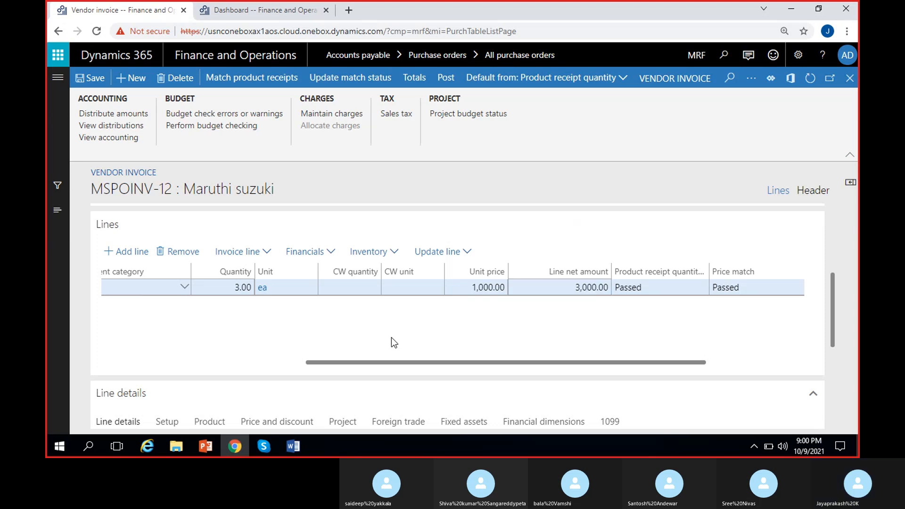
scroll(346, 334, "left", 4)
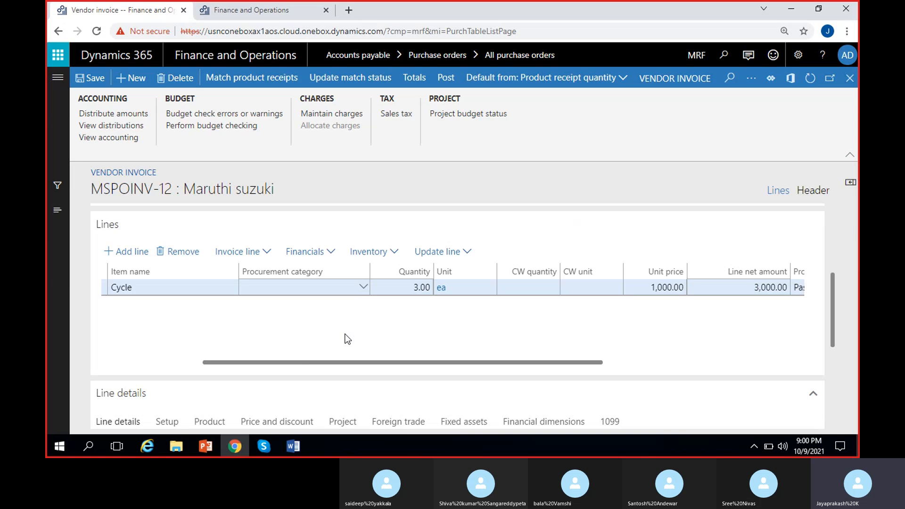
Rematch product receipt PRN_42/2 to the invoice and accept updating the invoice quantity
left_click(226, 84)
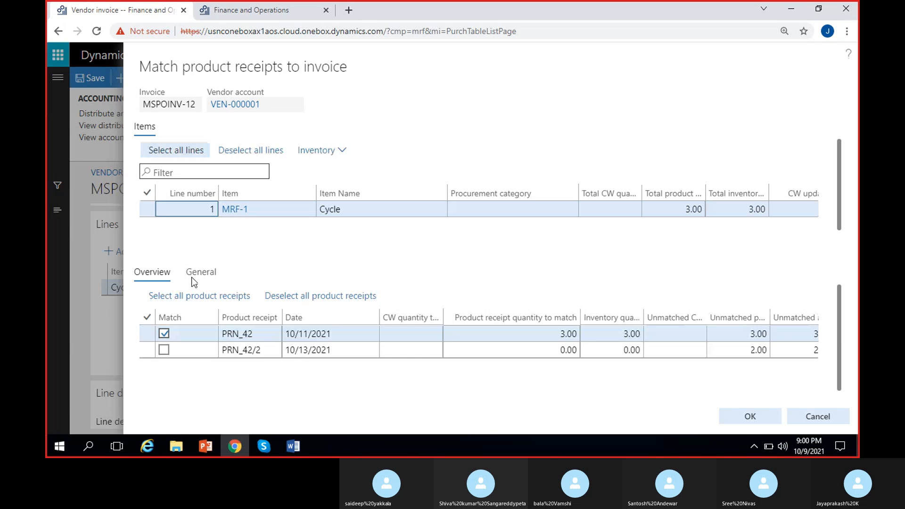
left_click(162, 351)
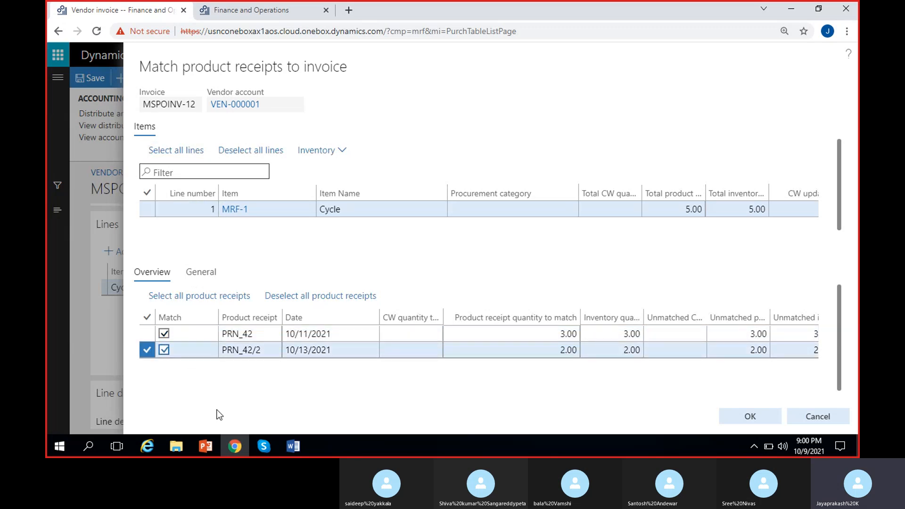
scroll(258, 379, "right", 2)
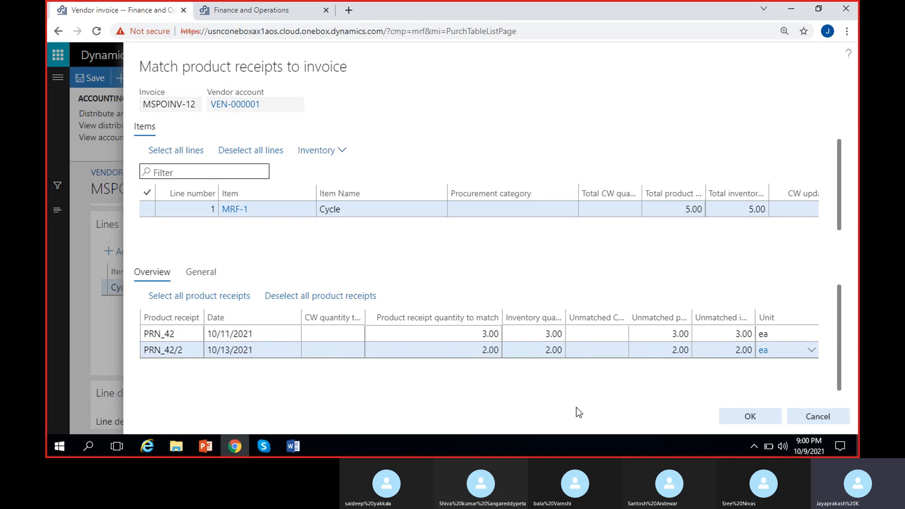
left_click(748, 416)
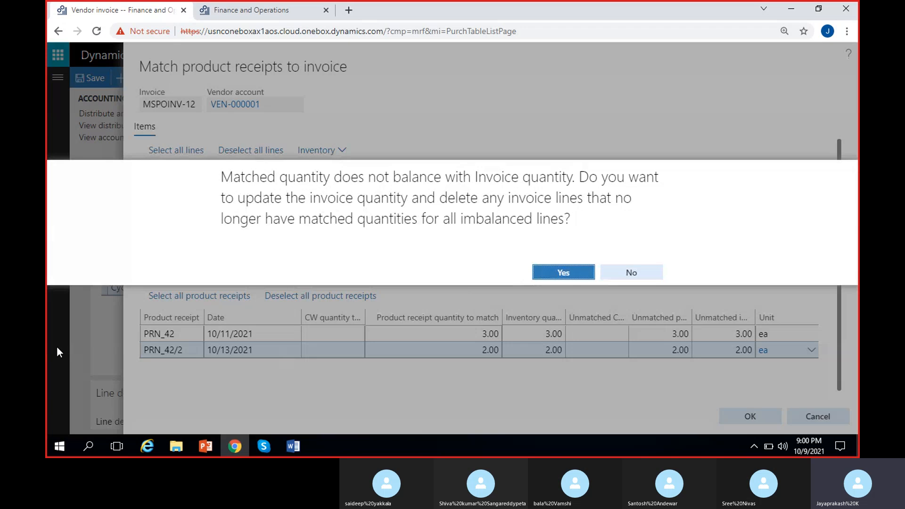
left_click(563, 272)
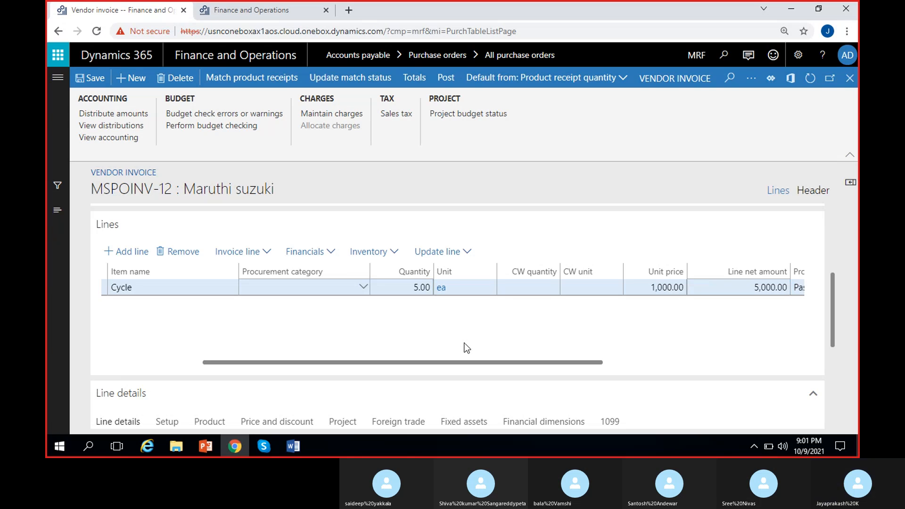
scroll(464, 348, "right", 2)
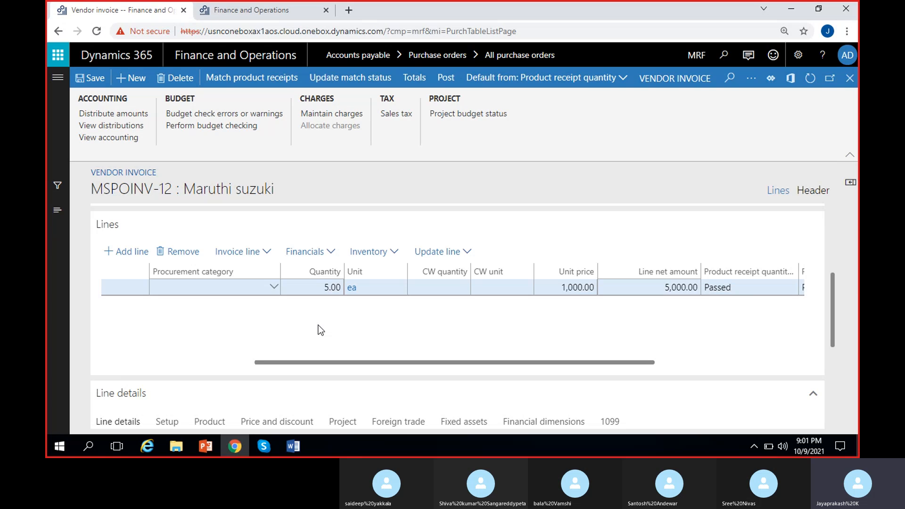
Run the match status update for the invoice and check its match status in the header
left_click(330, 288)
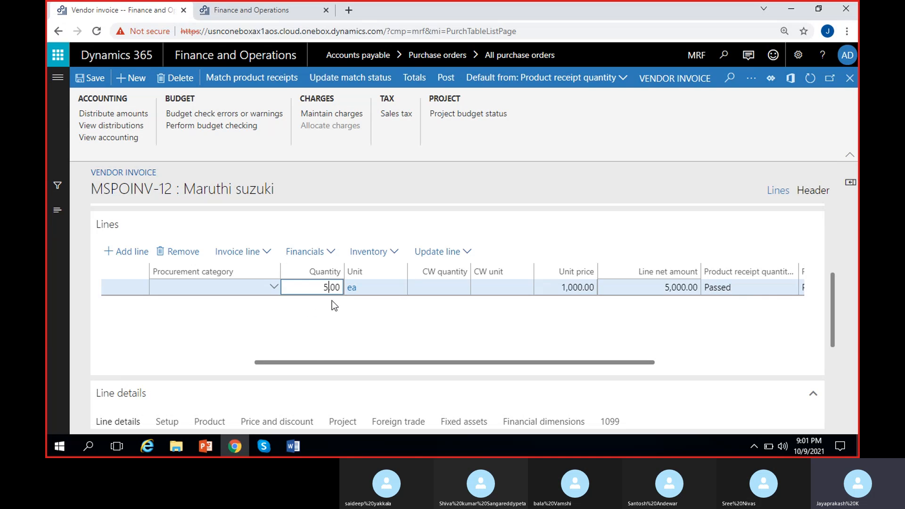
left_click(333, 328)
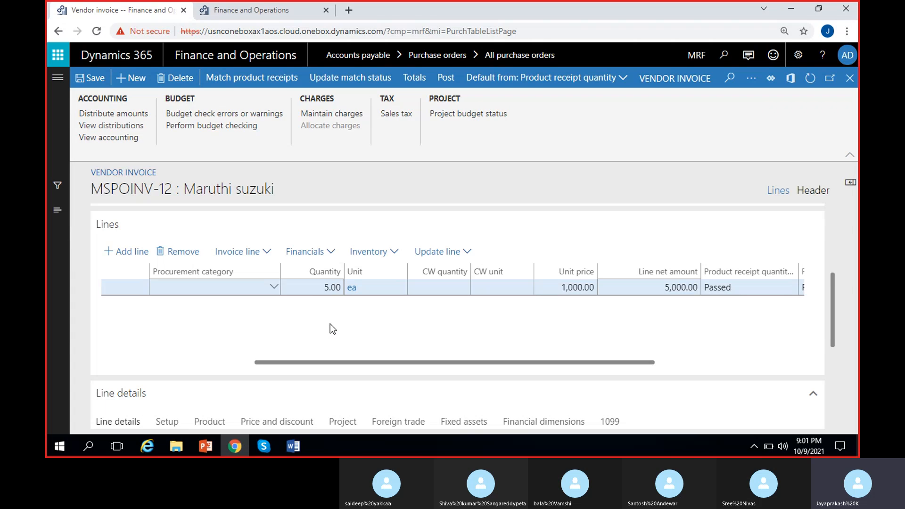
scroll(330, 324, "left", 2)
scroll(329, 324, "right", 3)
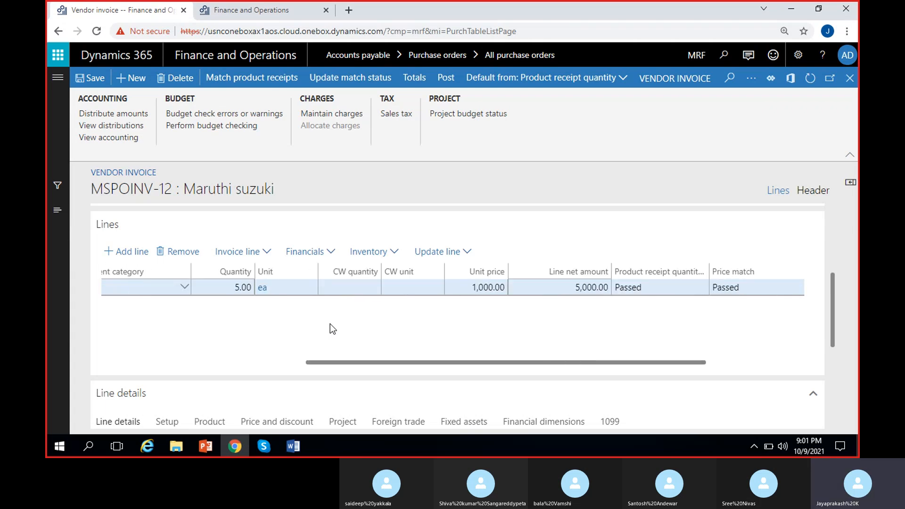
scroll(330, 323, "left", 3)
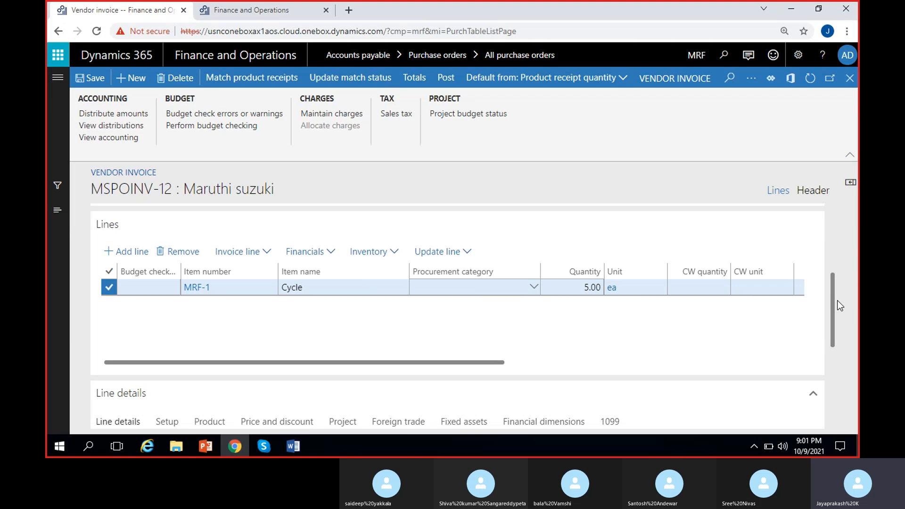
left_click_drag(834, 292, 814, 224)
left_click_drag(654, 303, 538, 312)
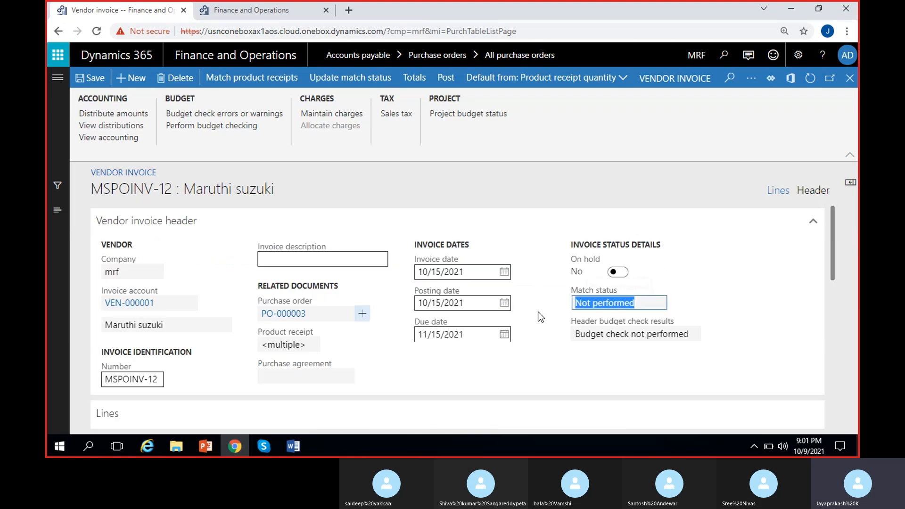
left_click(544, 307)
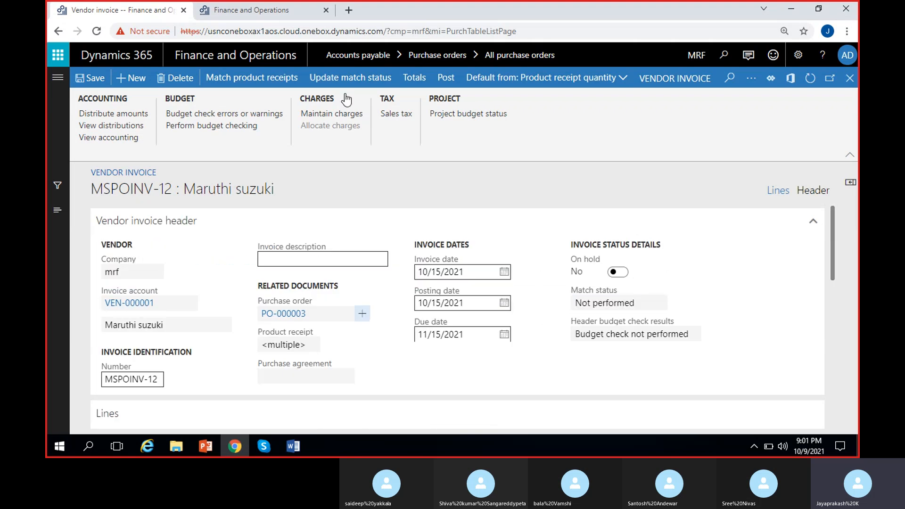
left_click(344, 78)
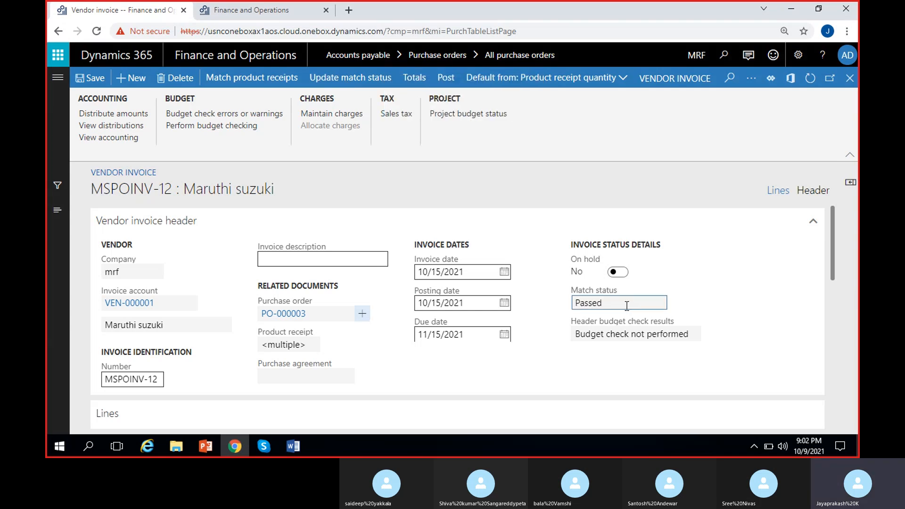
left_click_drag(614, 305, 545, 308)
left_click(545, 307)
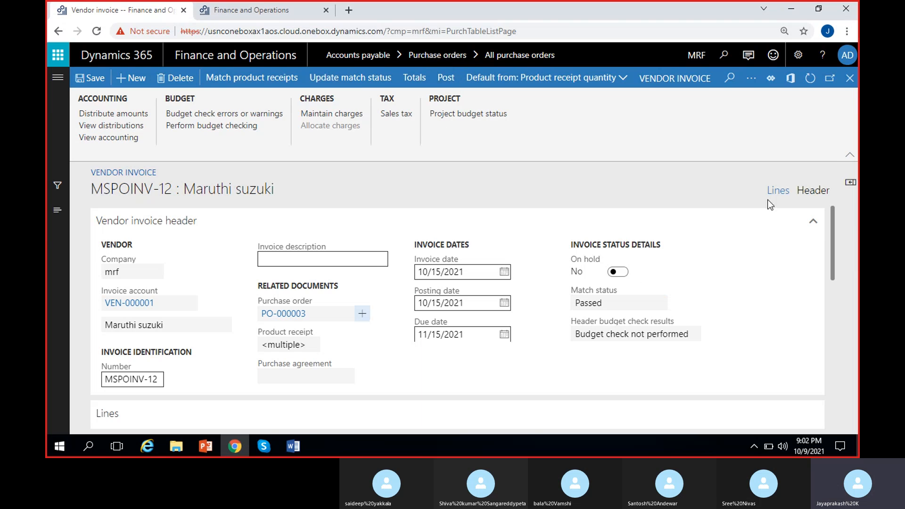
Switch to the invoice header view and collapse its sections, leaving only General open
left_click(807, 194)
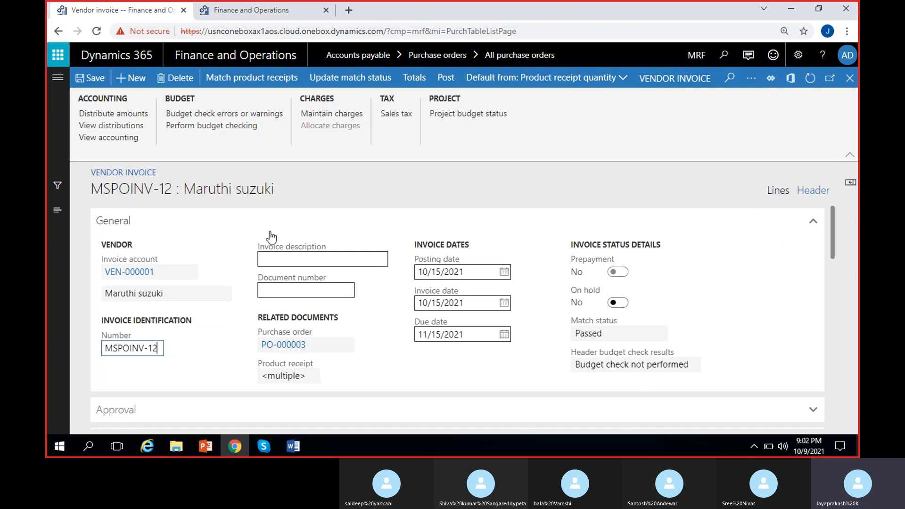
right_click(814, 226)
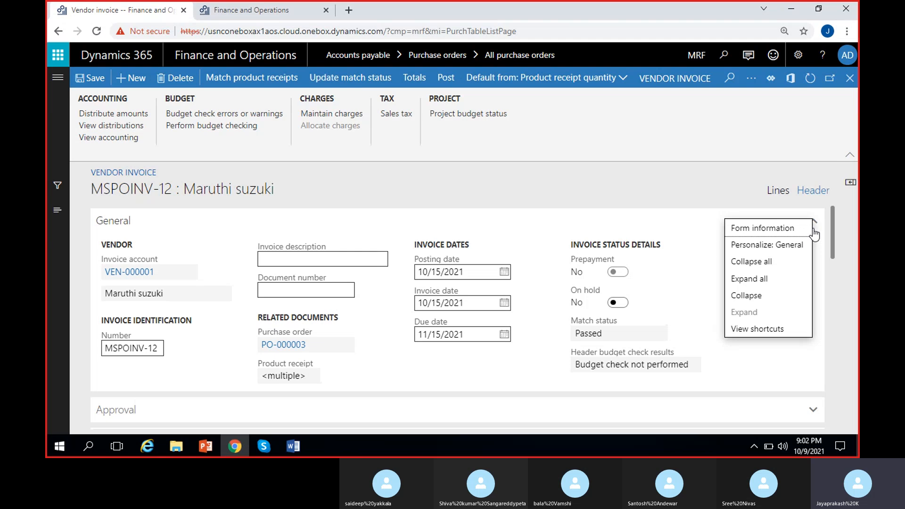
left_click(772, 297)
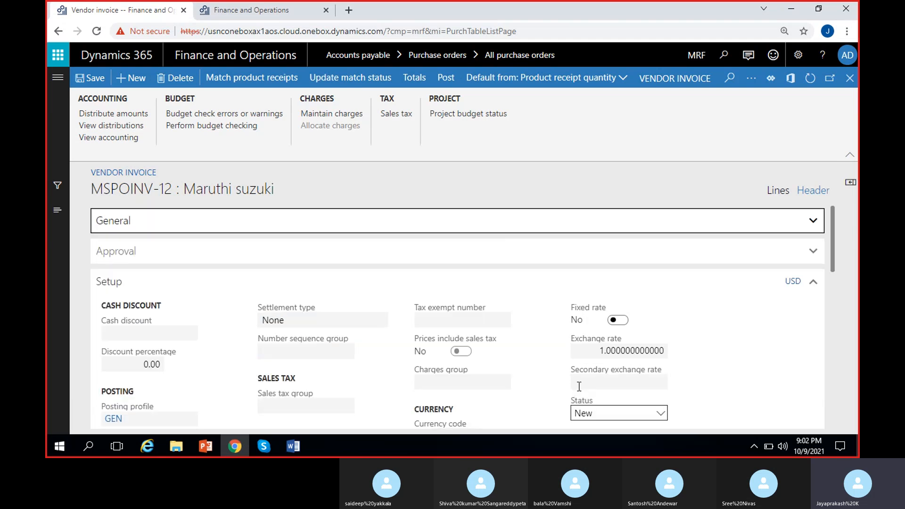
right_click(813, 222)
left_click(782, 266)
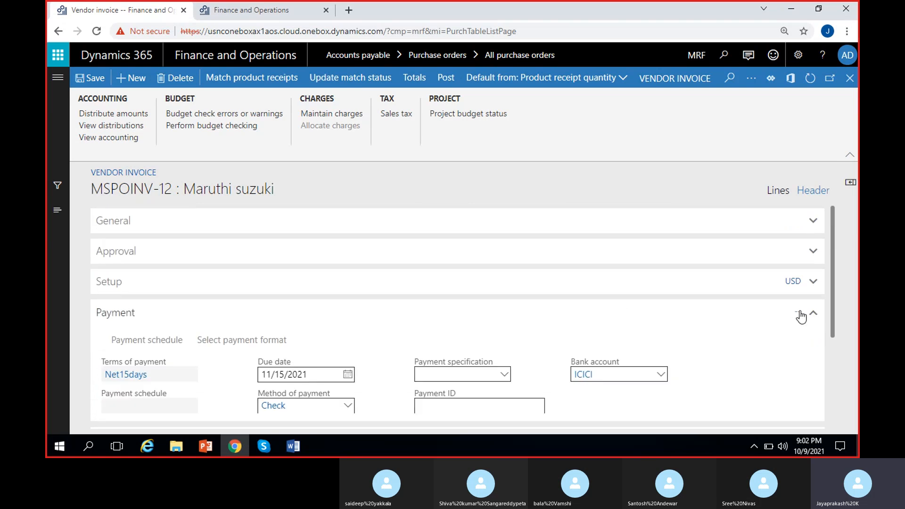
left_click(761, 315)
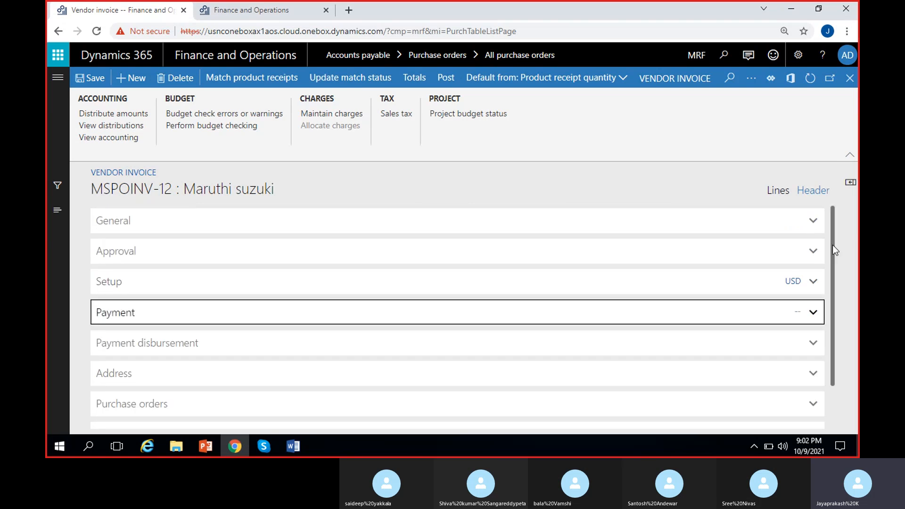
left_click(848, 237)
left_click(156, 230)
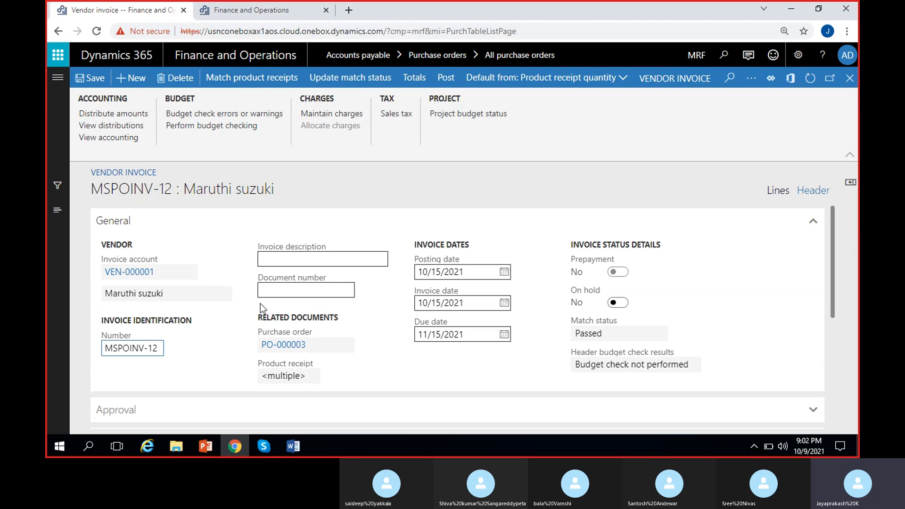
Review the General section's invoice description, on-hold, purchase order and product receipt fields
left_click(297, 260)
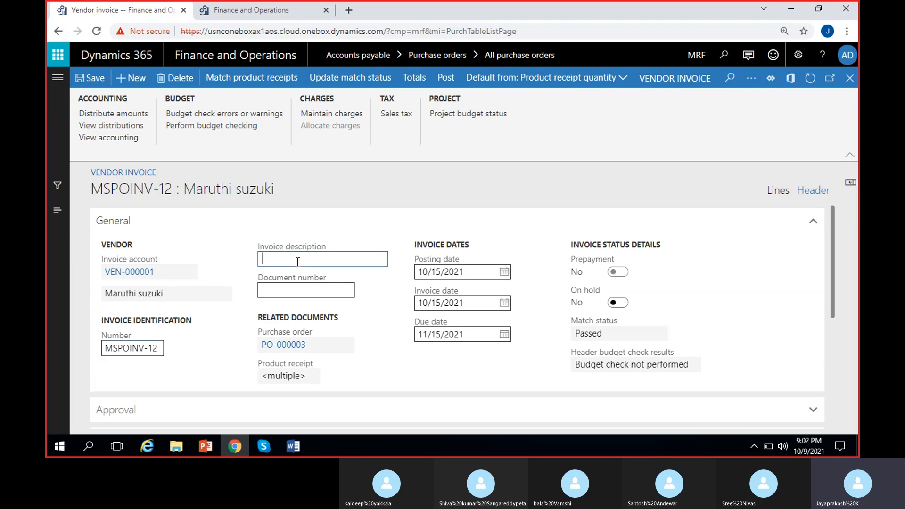
left_click(374, 309)
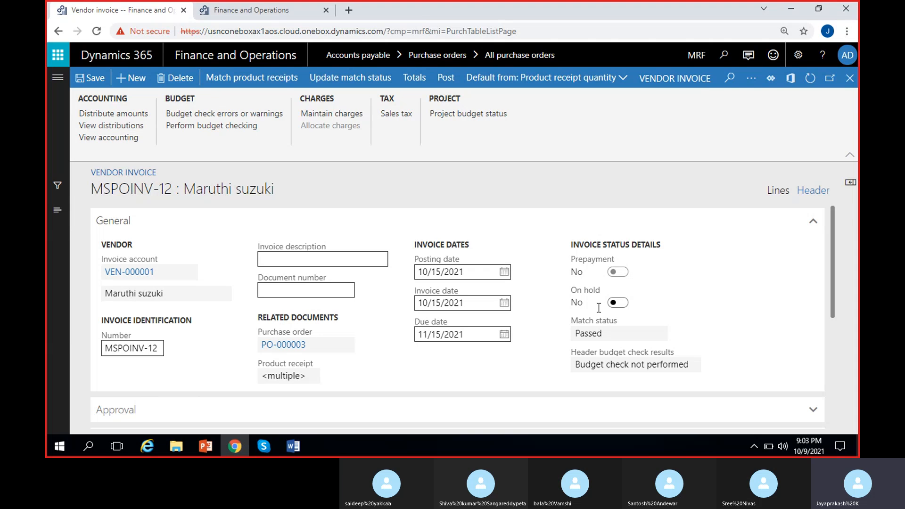
left_click(616, 303)
left_click(618, 304)
left_click(292, 345)
left_click(274, 376)
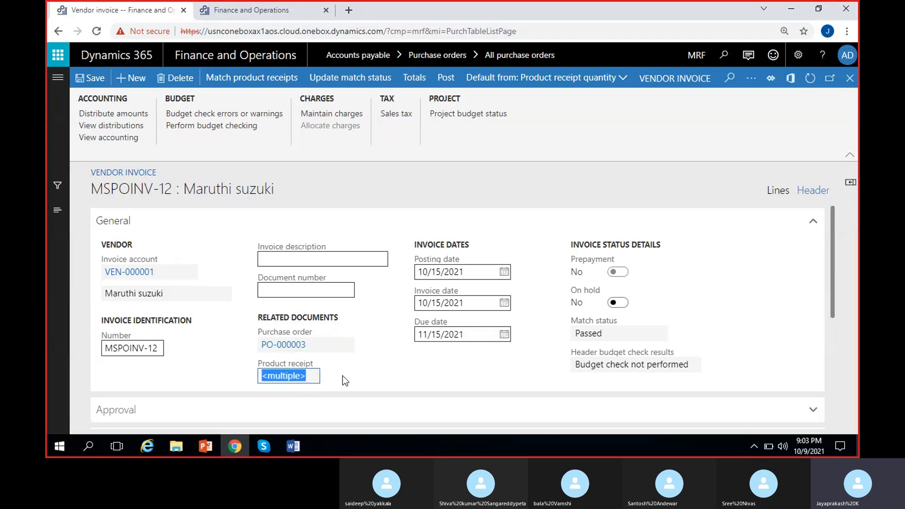
left_click(321, 383)
left_click(279, 377)
left_click(388, 364)
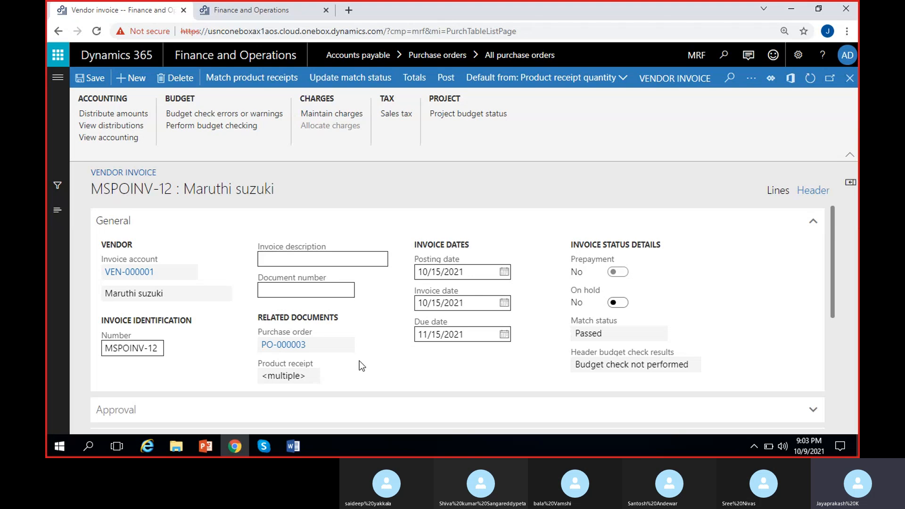
left_click(263, 375)
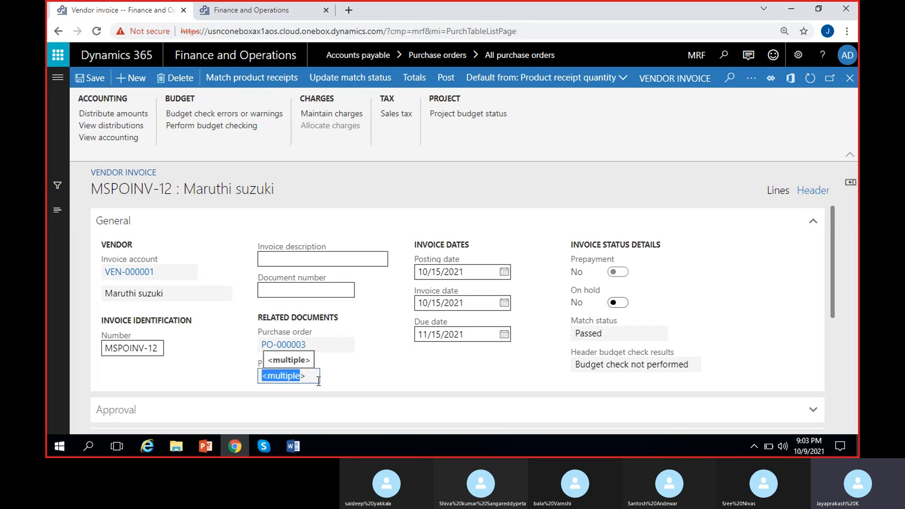
left_click(368, 368)
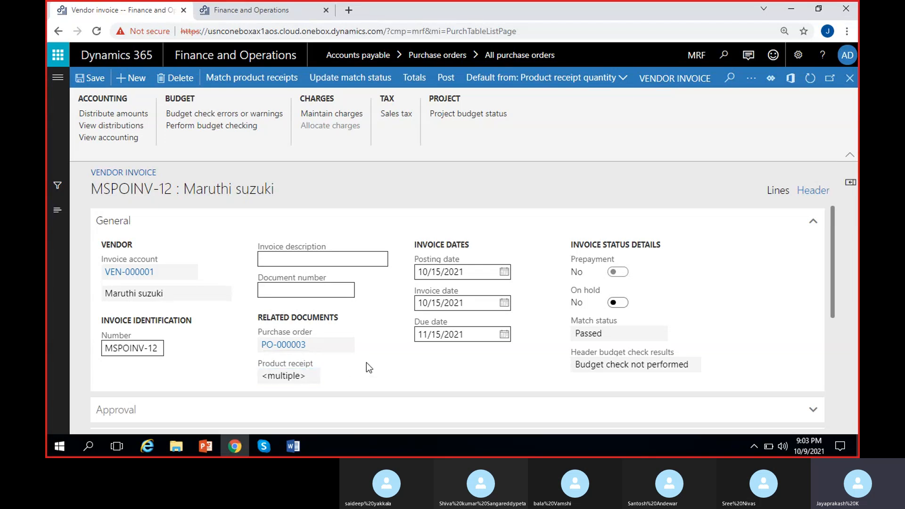
scroll(367, 365, "down", 3)
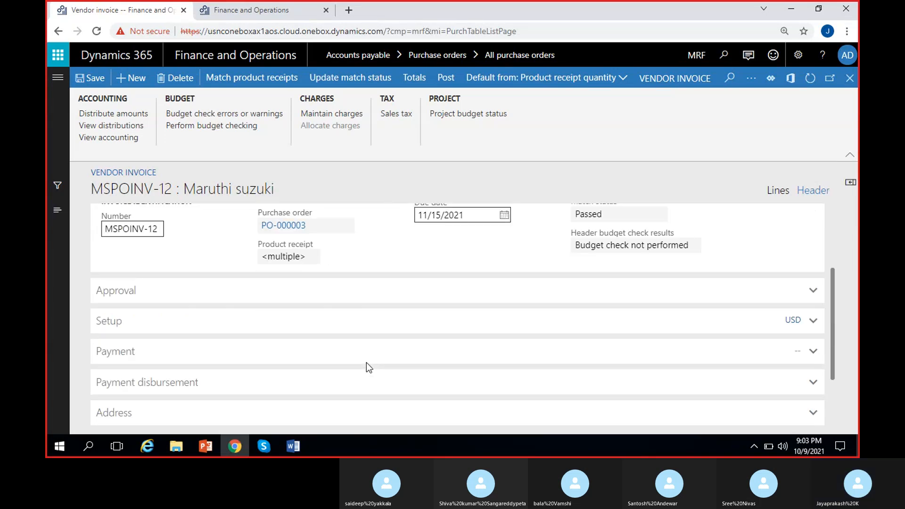
Expand and review the Approval, Setup and Payment sections of the invoice header
left_click(238, 298)
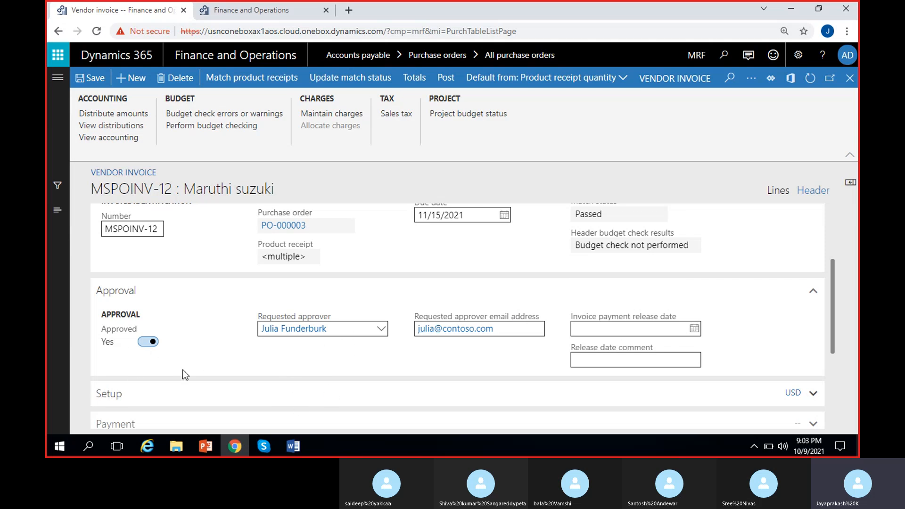
scroll(281, 356, "down", 2)
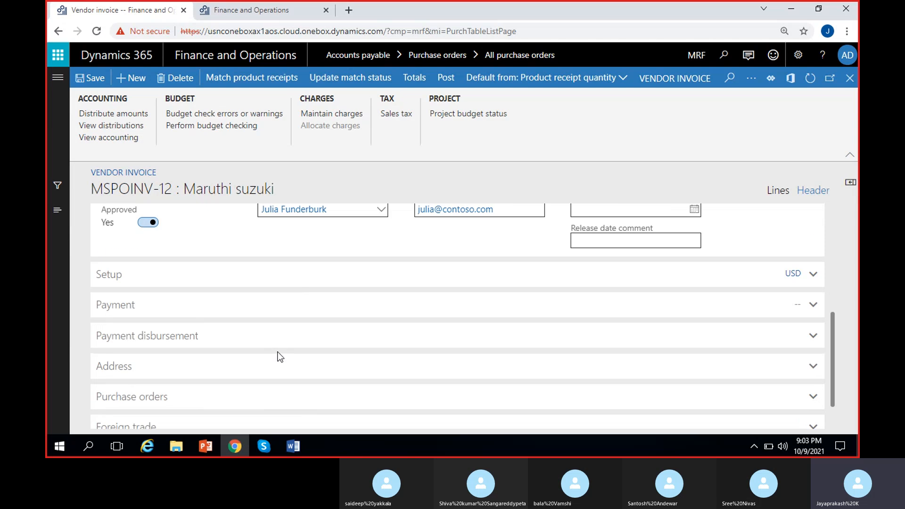
left_click(222, 277)
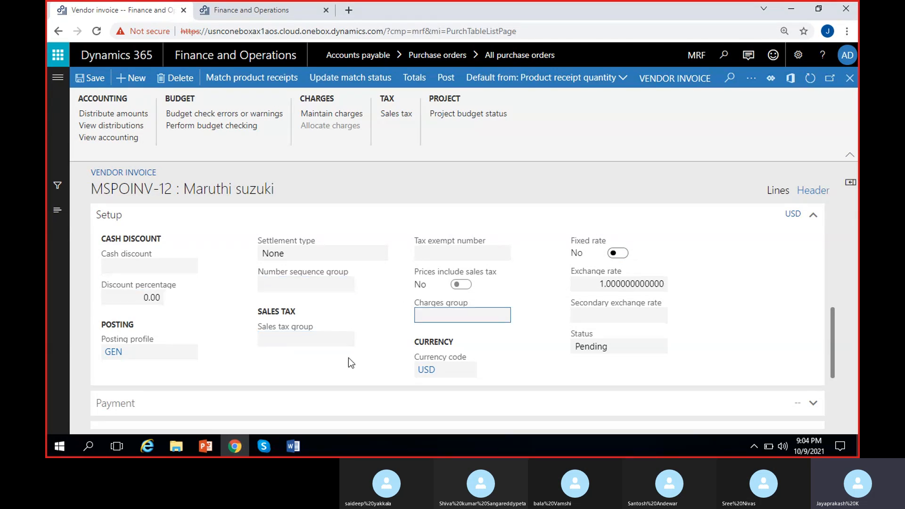
scroll(348, 358, "down", 3)
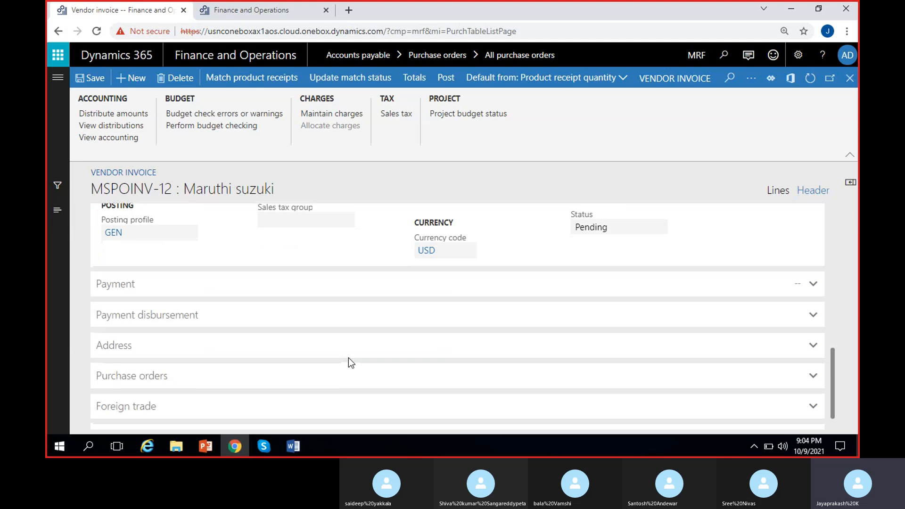
left_click(331, 295)
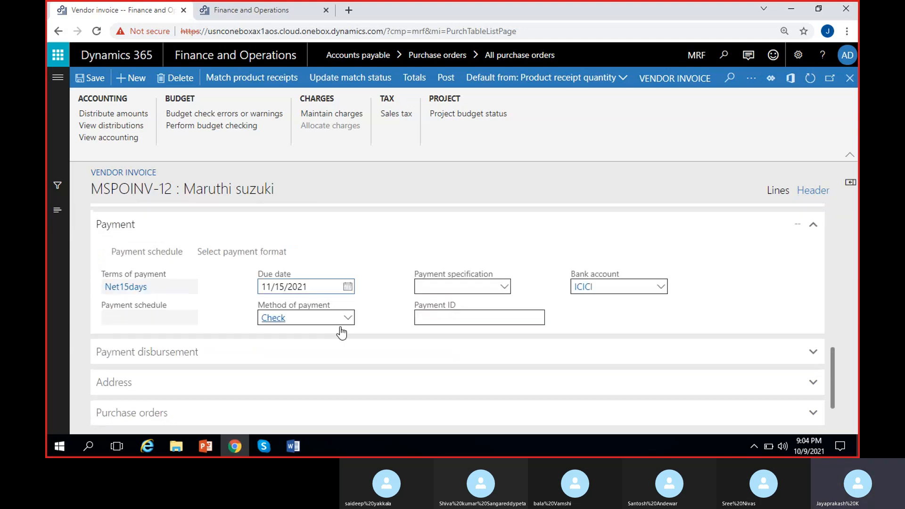
left_click(178, 290)
left_click(231, 313)
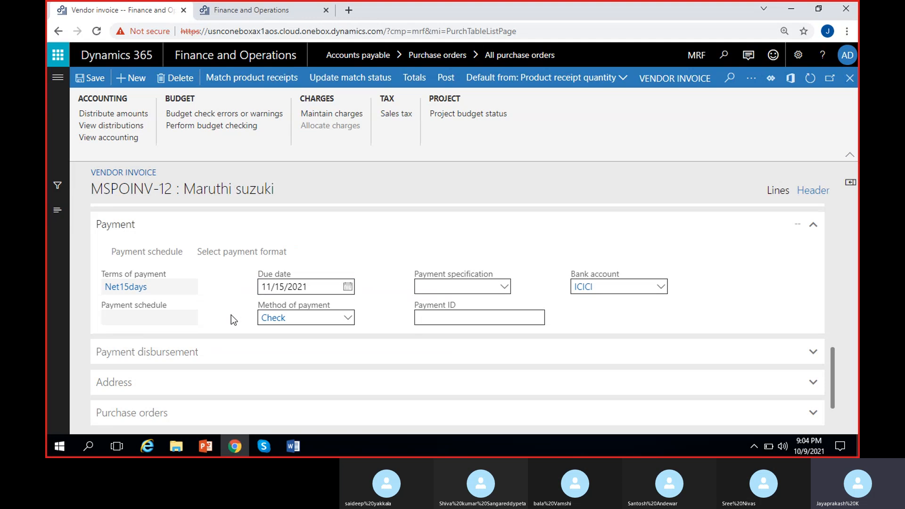
left_click(169, 294)
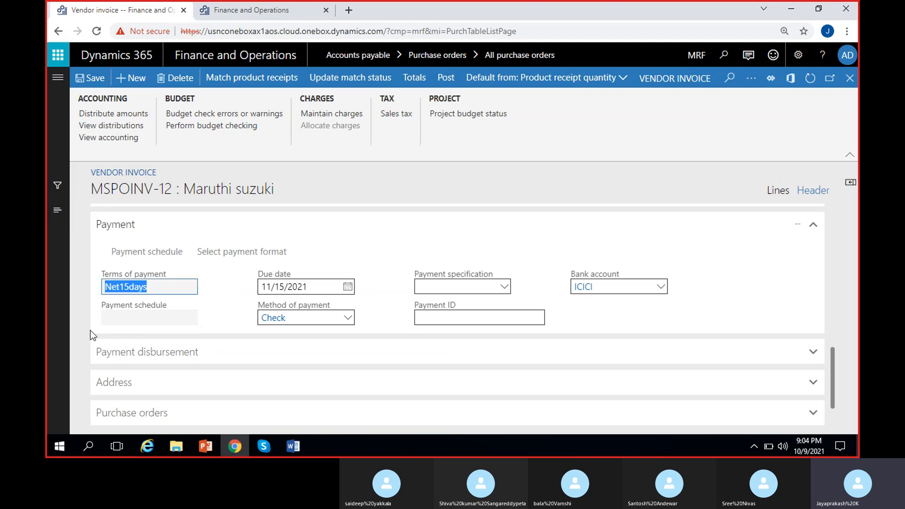
left_click(208, 303)
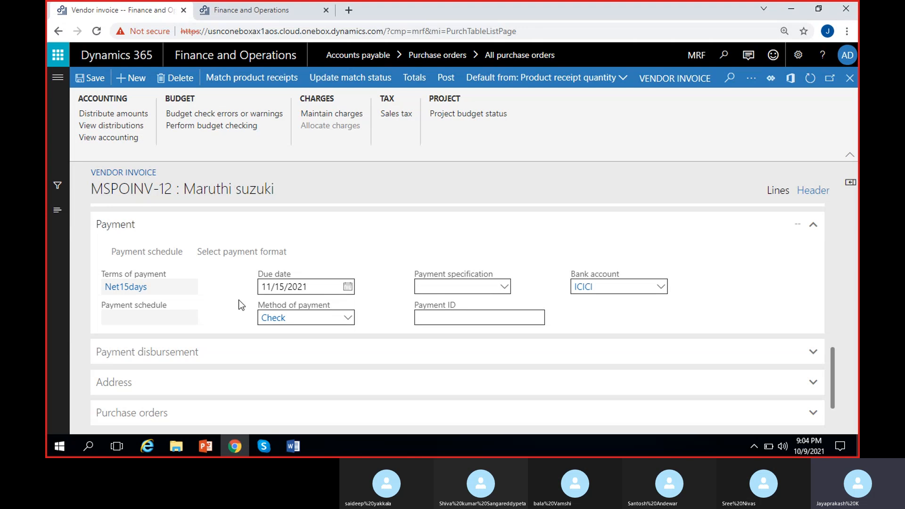
scroll(238, 301, "down", 1)
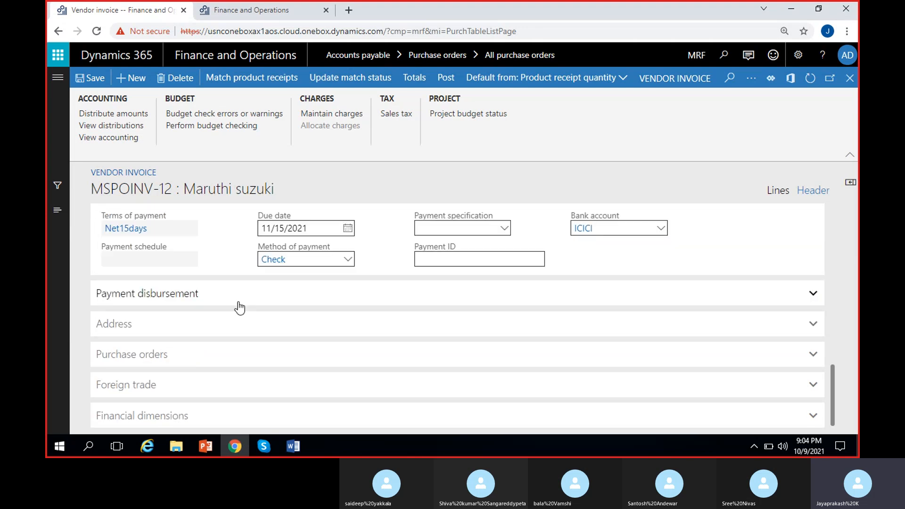
scroll(238, 307, "up", 1)
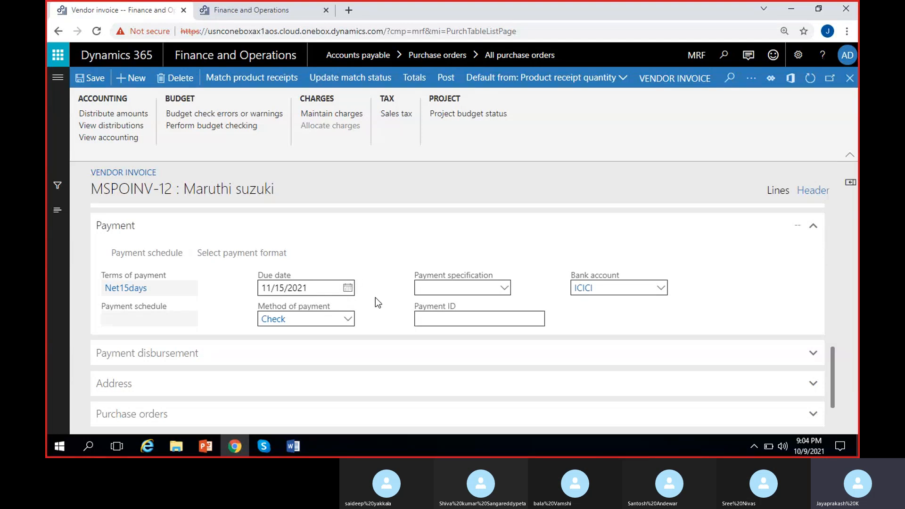
Set the invoice's payment due date to 10/31/2021
left_click(347, 287)
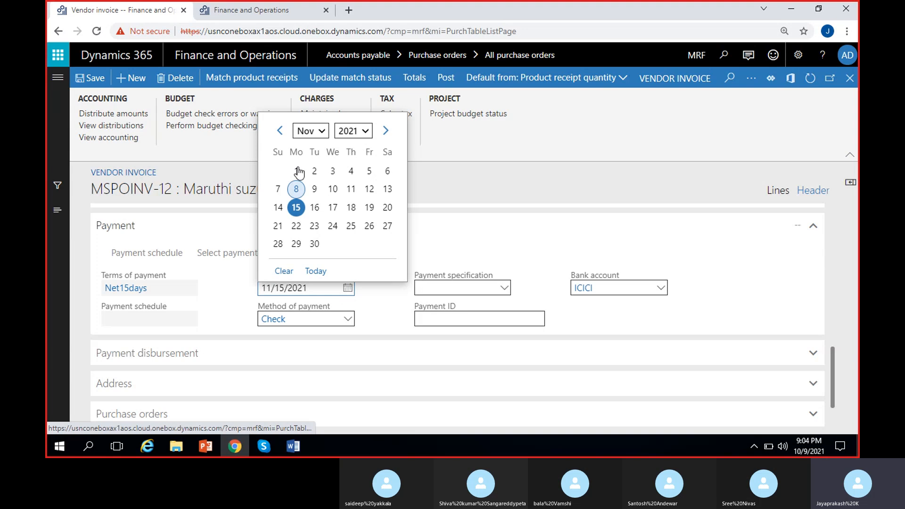
left_click(280, 131)
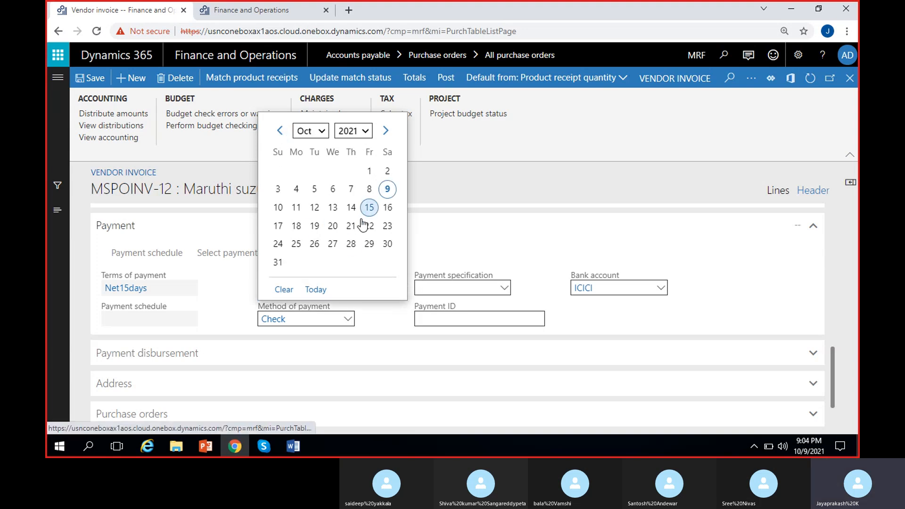
left_click(279, 263)
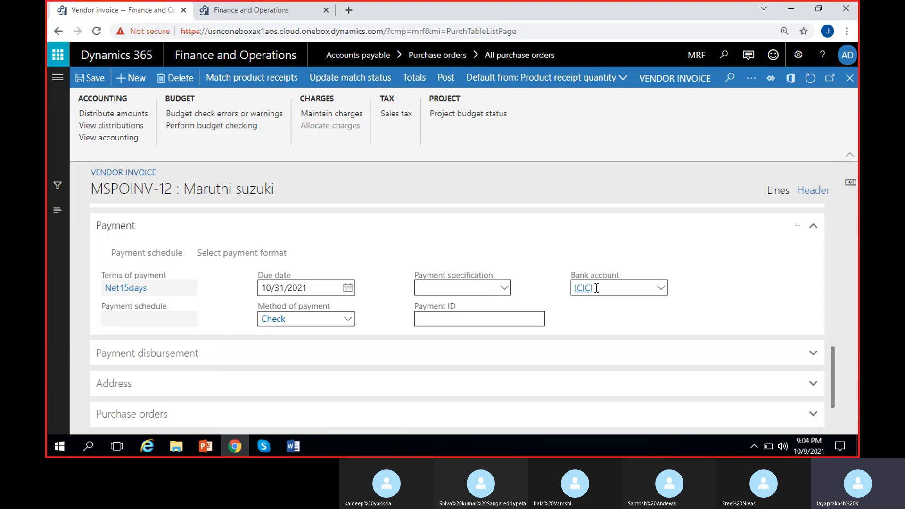
Select the ICICI bank account for the invoice payment
left_click(665, 287)
left_click(666, 288)
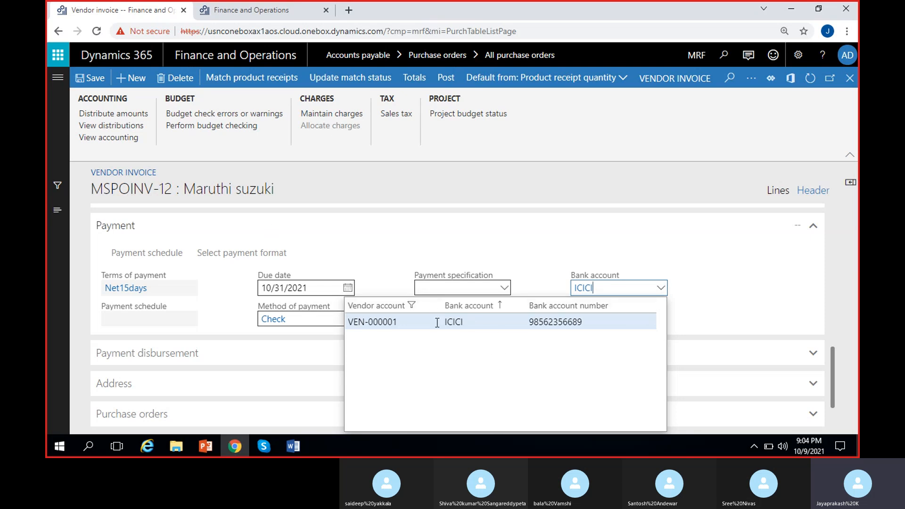
left_click(699, 295)
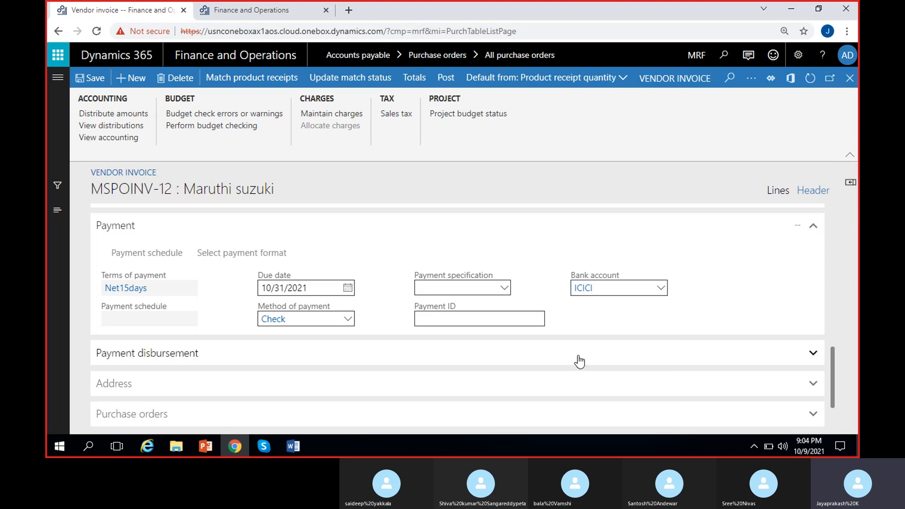
scroll(580, 360, "down", 1)
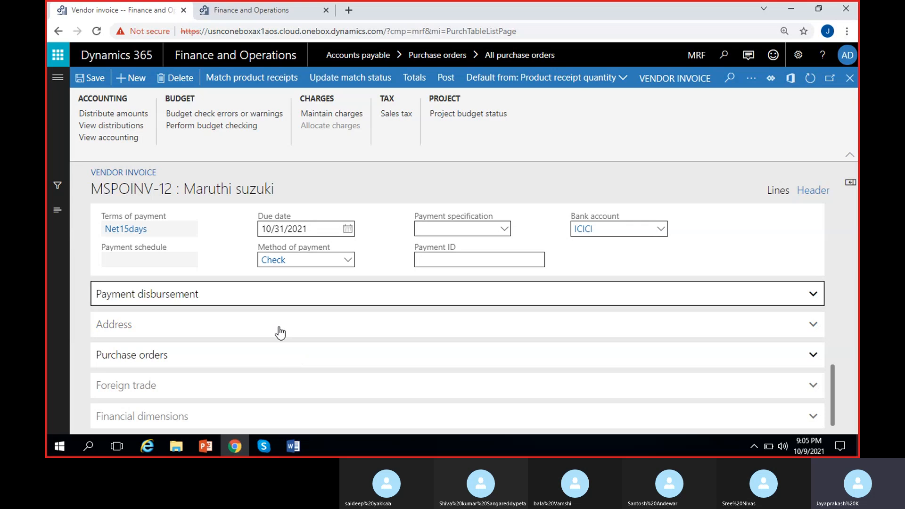
Expand the Payment disbursement section and review its bank account and allocation percent columns
left_click(418, 290)
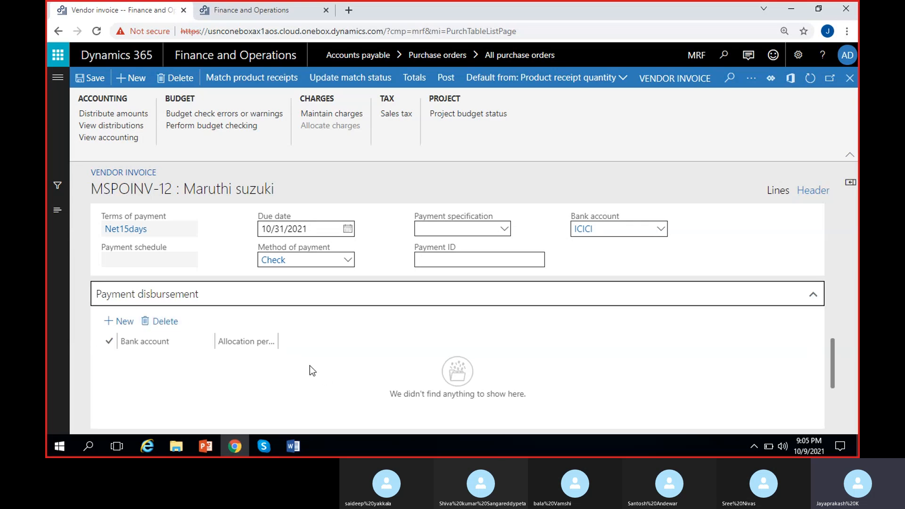
scroll(309, 366, "down", 3)
scroll(310, 365, "up", 3)
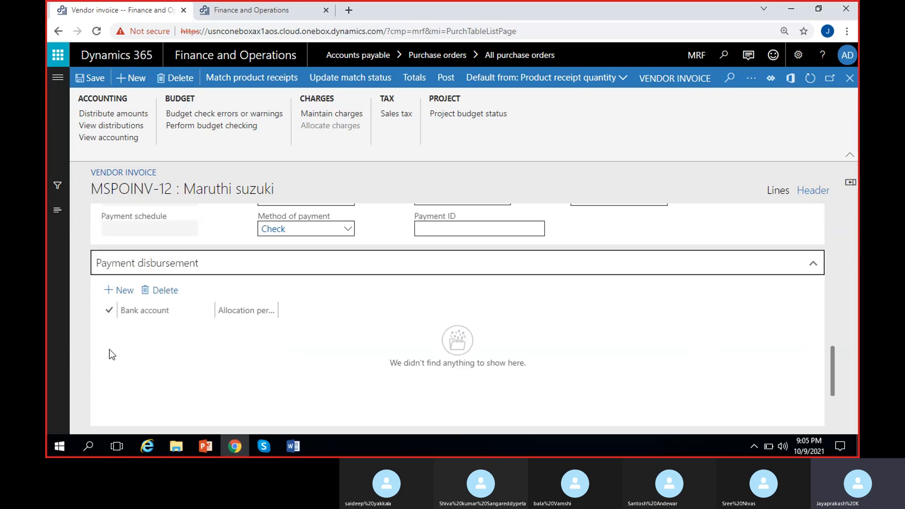
mouse_move(242, 323)
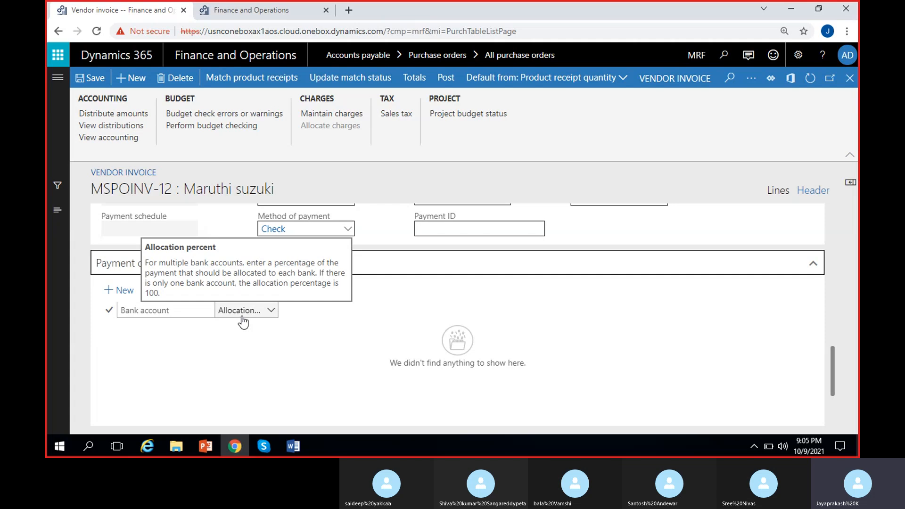
scroll(495, 302, "up", 1)
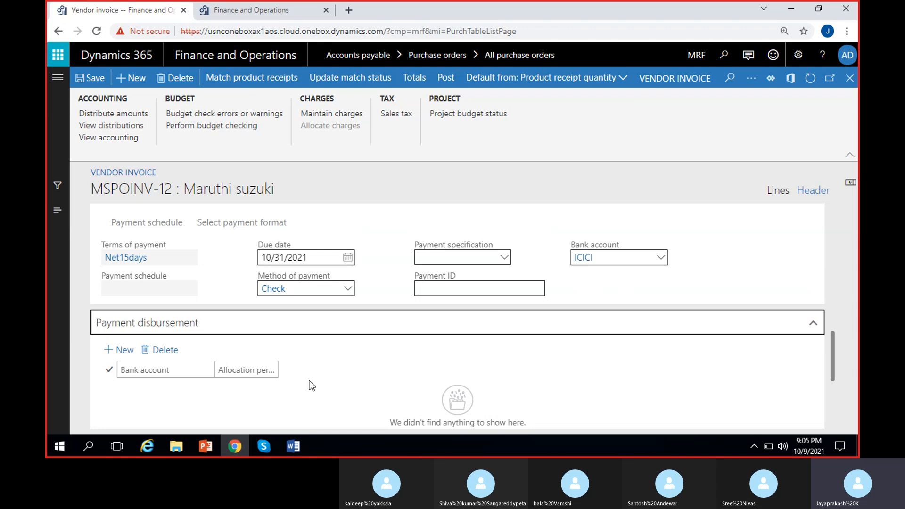
scroll(309, 380, "down", 1)
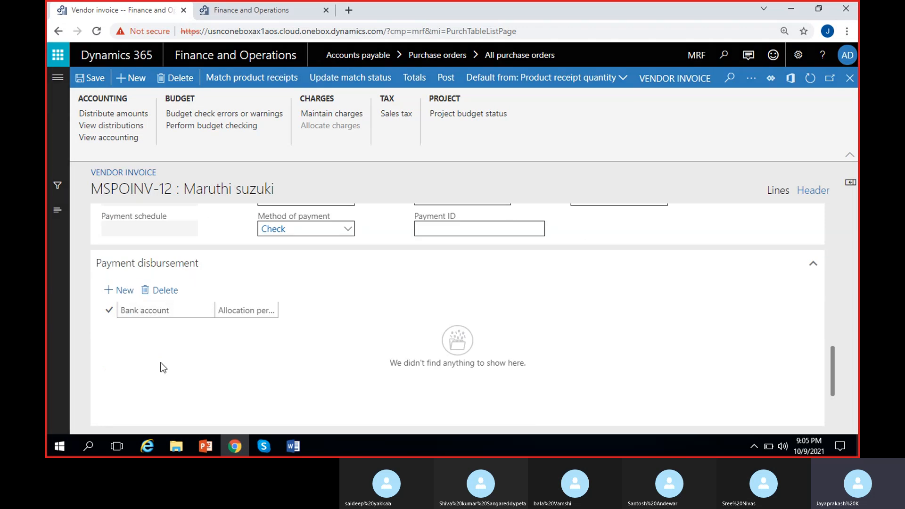
left_click(206, 328)
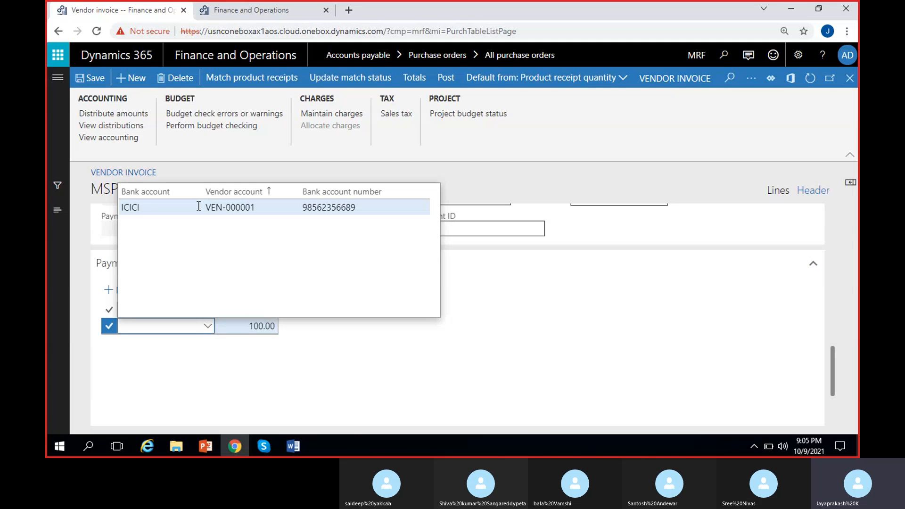
left_click(254, 326)
left_click(264, 361)
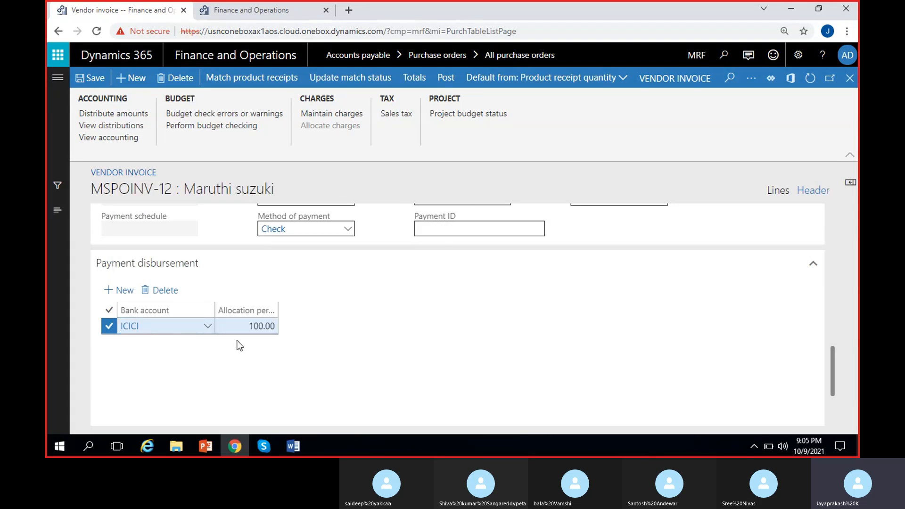
left_click(242, 326)
left_click(124, 350)
scroll(141, 381, "down", 1)
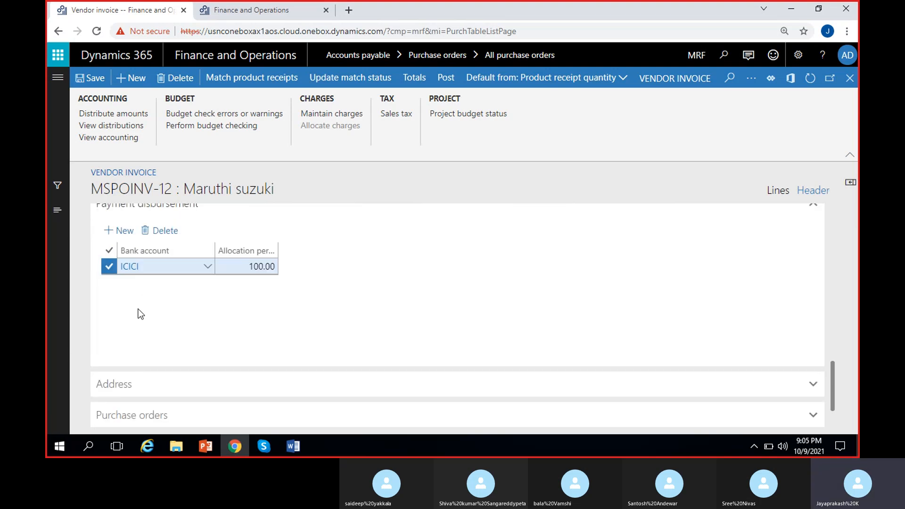
scroll(177, 319, "up", 2)
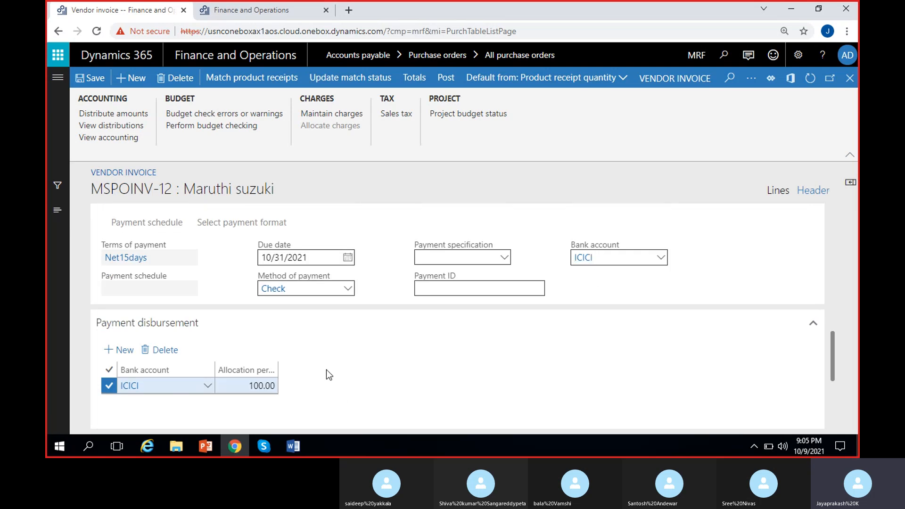
scroll(326, 370, "down", 1)
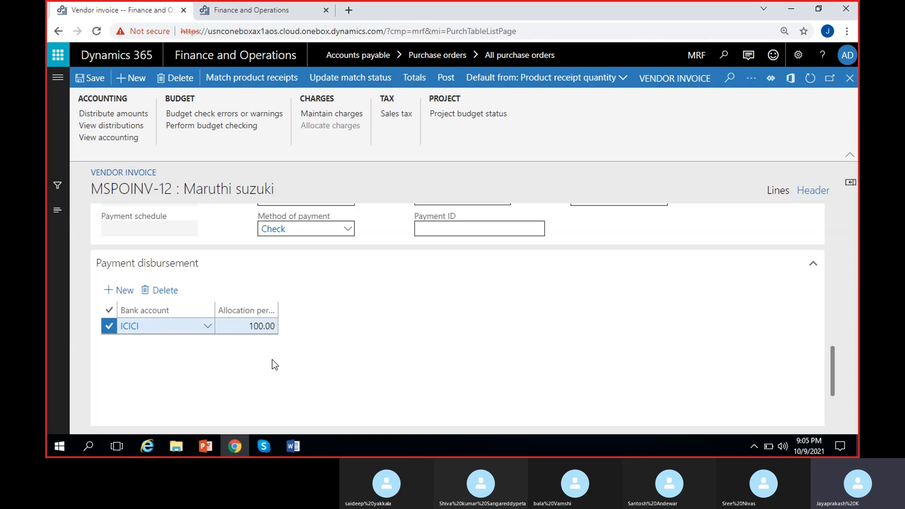
left_click(162, 295)
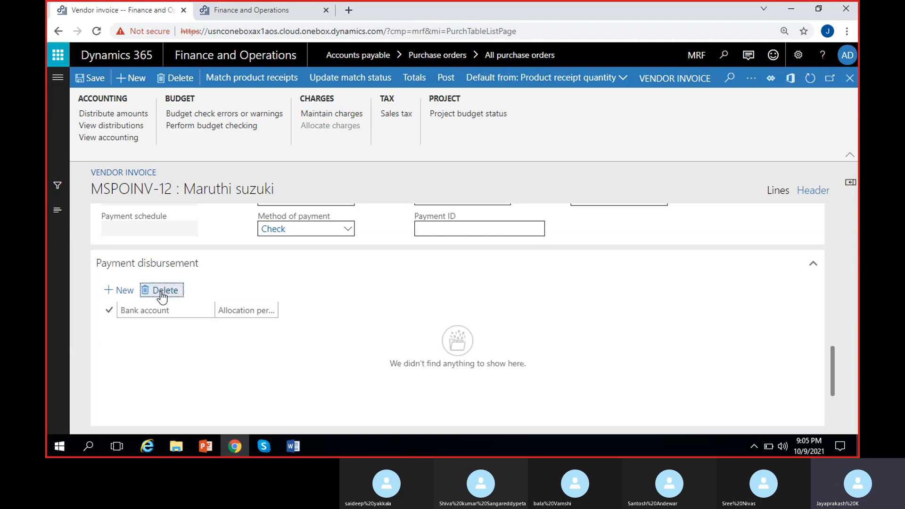
Expand the Address section and review the delivery address and remittance location options
scroll(262, 347, "down", 1)
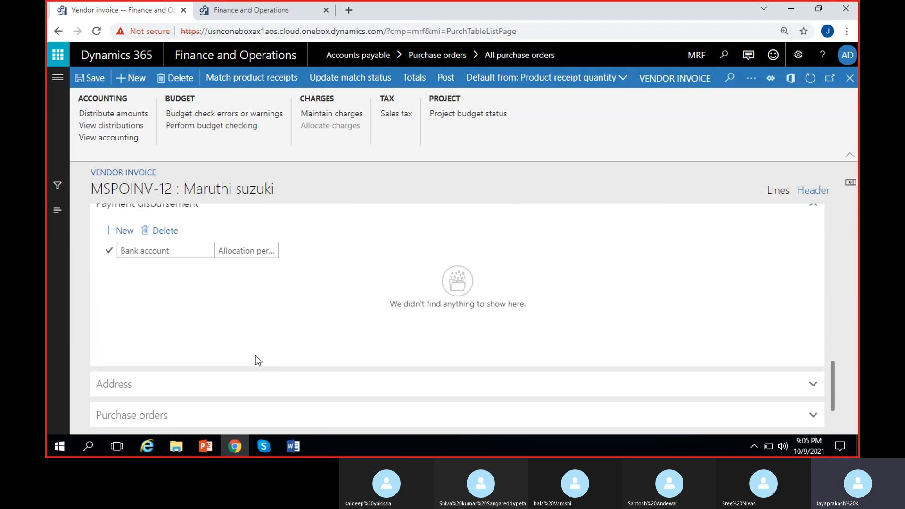
scroll(257, 359, "down", 1)
left_click(217, 337)
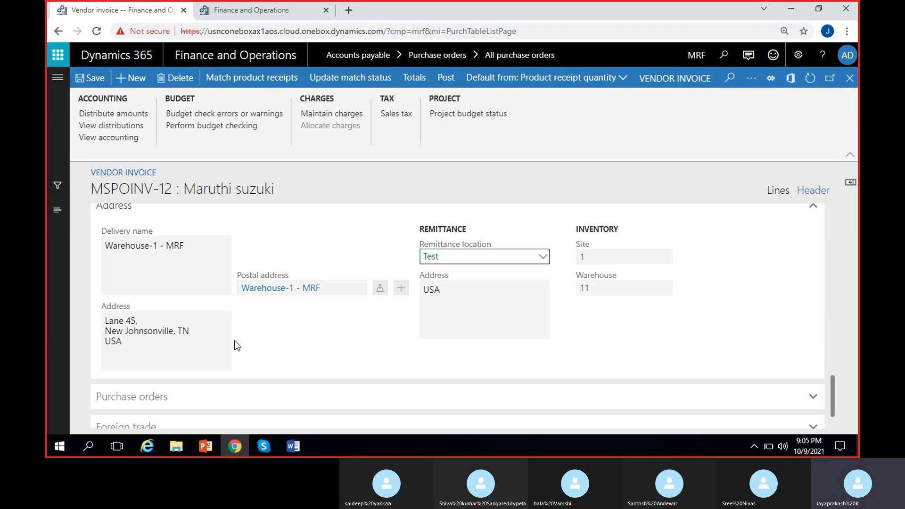
left_click(543, 257)
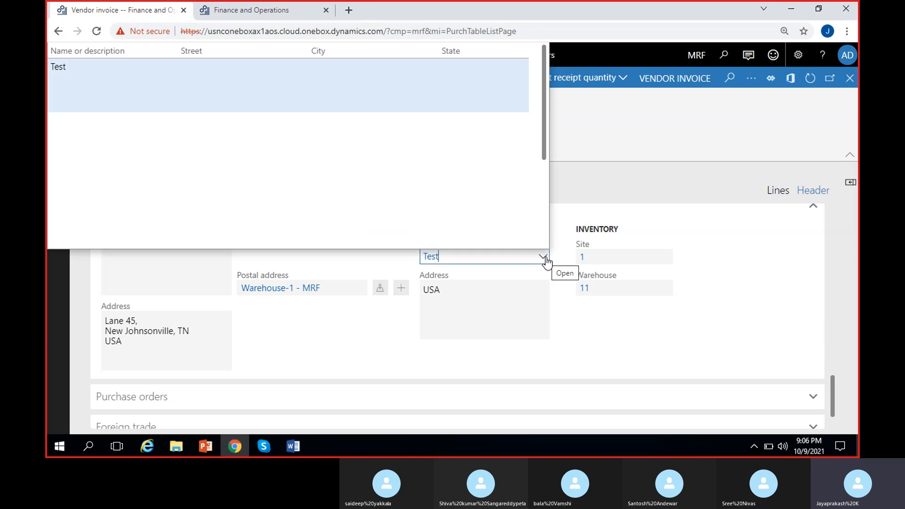
left_click(389, 320)
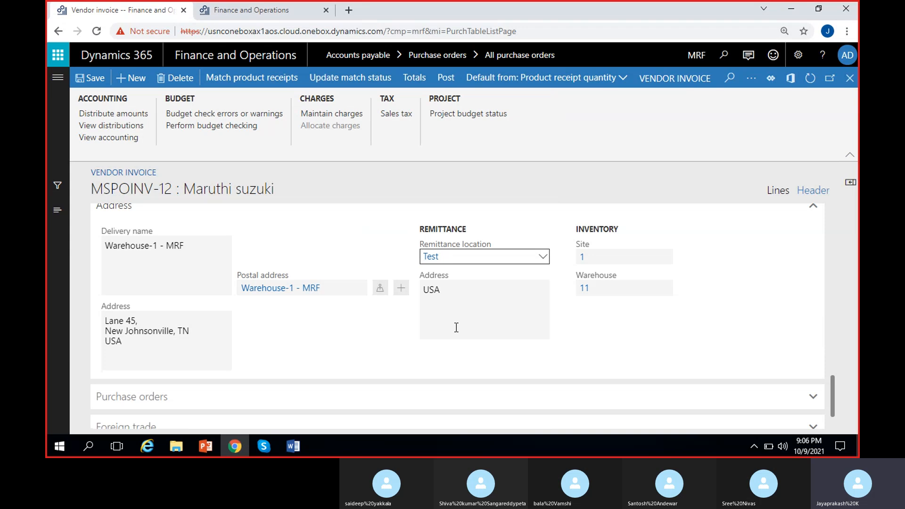
scroll(376, 314, "down", 1)
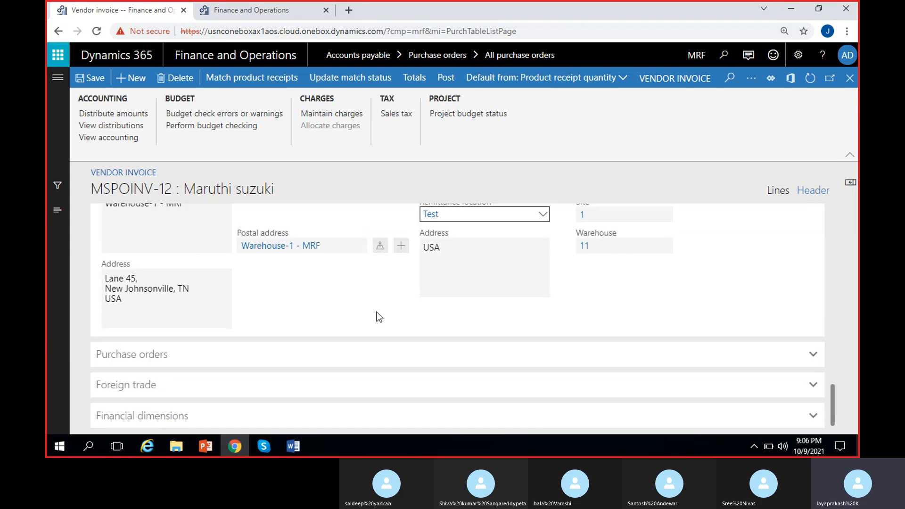
Expand the Purchase orders section to review the linked purchase order and vendor
left_click(257, 364)
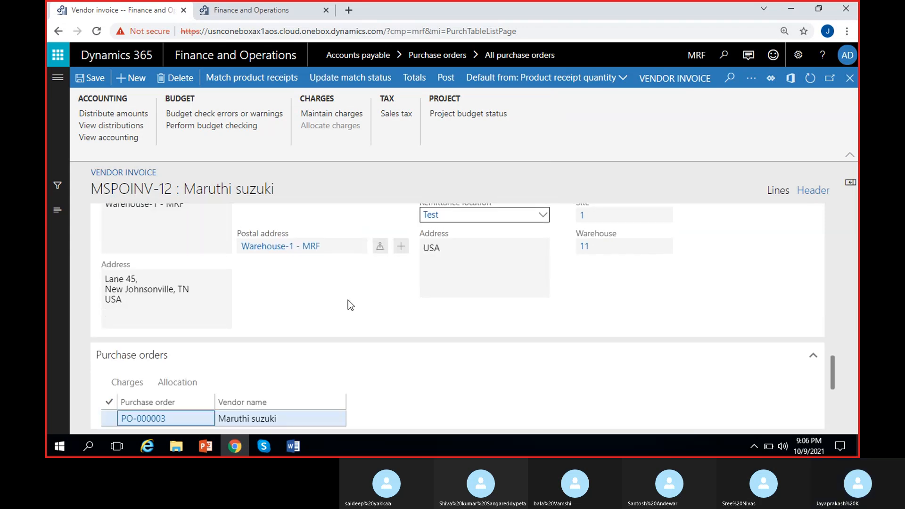
scroll(348, 301, "down", 3)
left_click(213, 322)
scroll(203, 312, "up", 1)
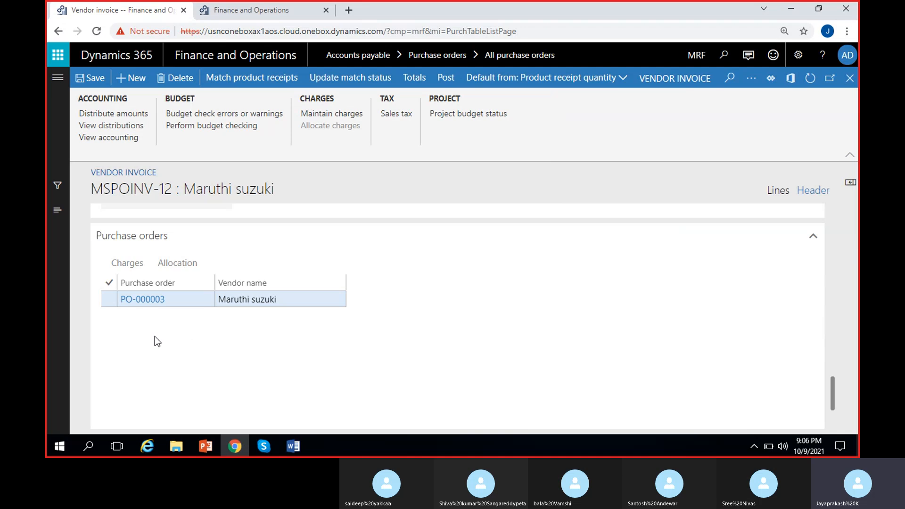
scroll(255, 357, "down", 2)
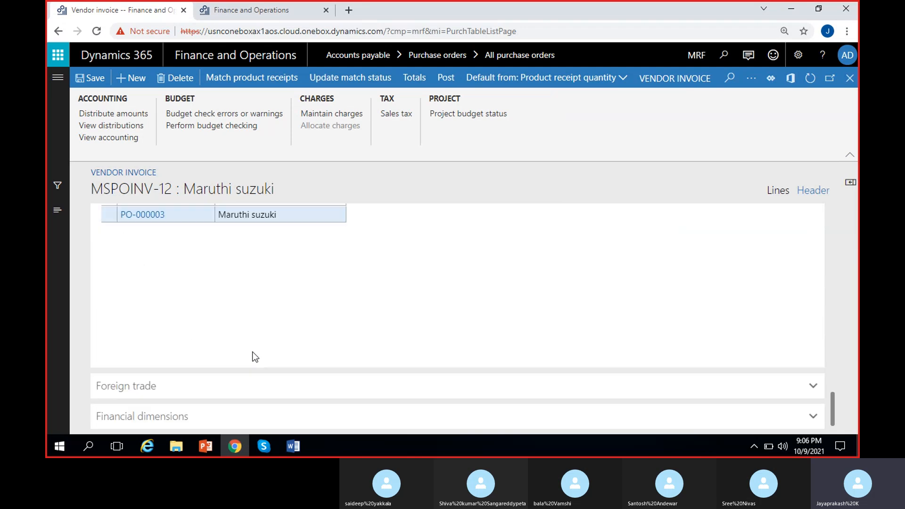
Expand and review the Foreign trade and Financial dimensions sections of the invoice header
left_click(204, 382)
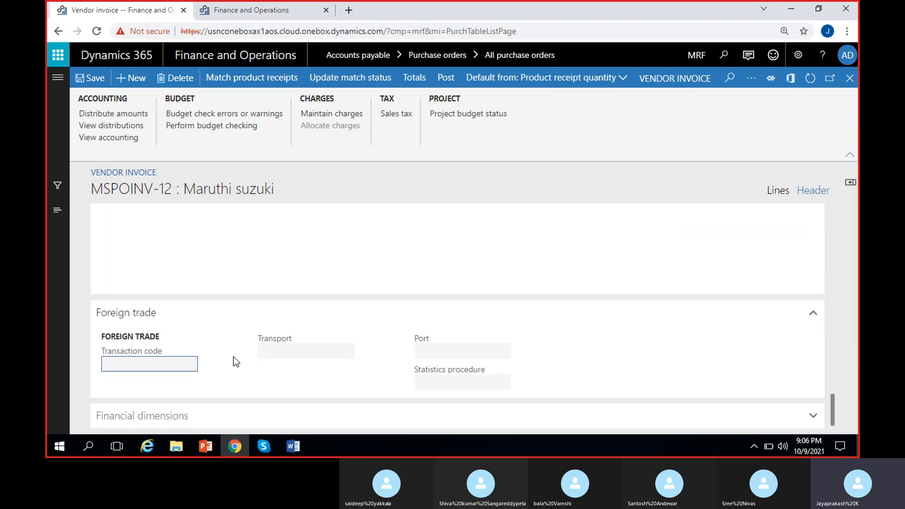
left_click(305, 345)
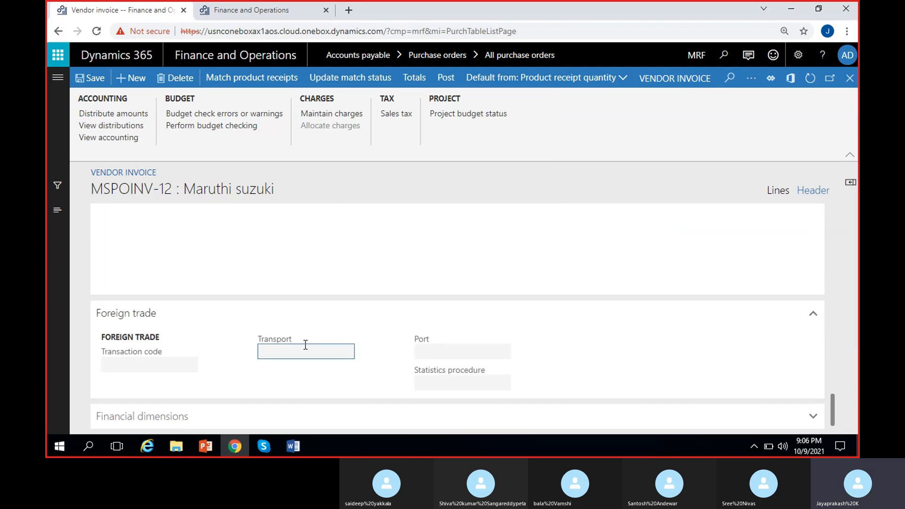
left_click(212, 414)
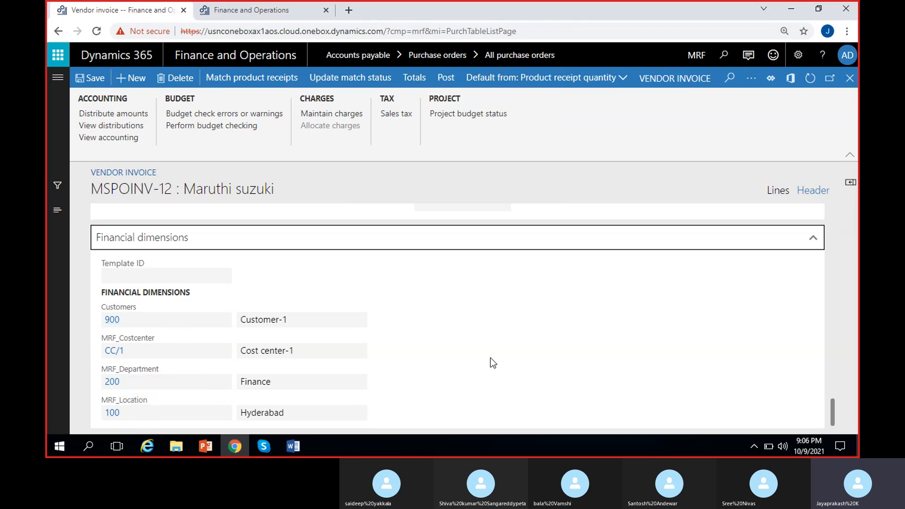
Switch to the invoice Lines view and review the line's quantity, prices and match validations
left_click(775, 191)
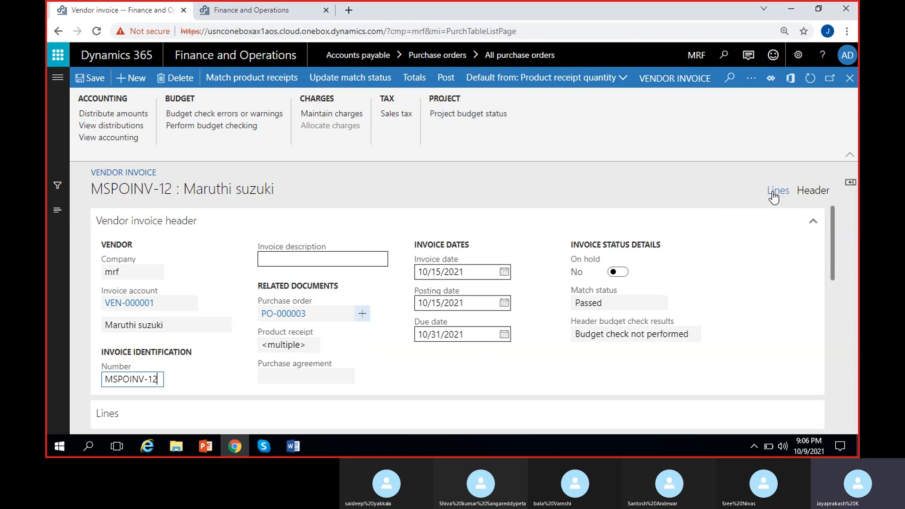
left_click(773, 193)
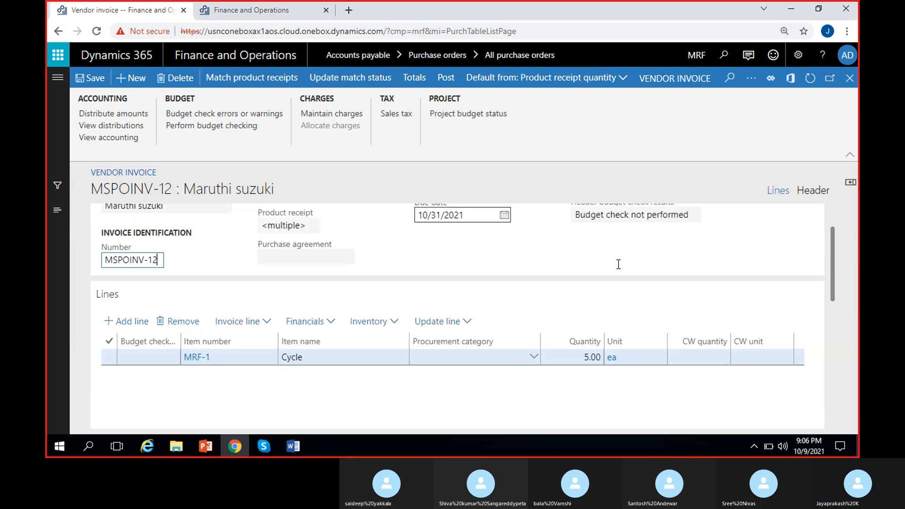
scroll(472, 374, "down", 3)
scroll(507, 317, "up", 3)
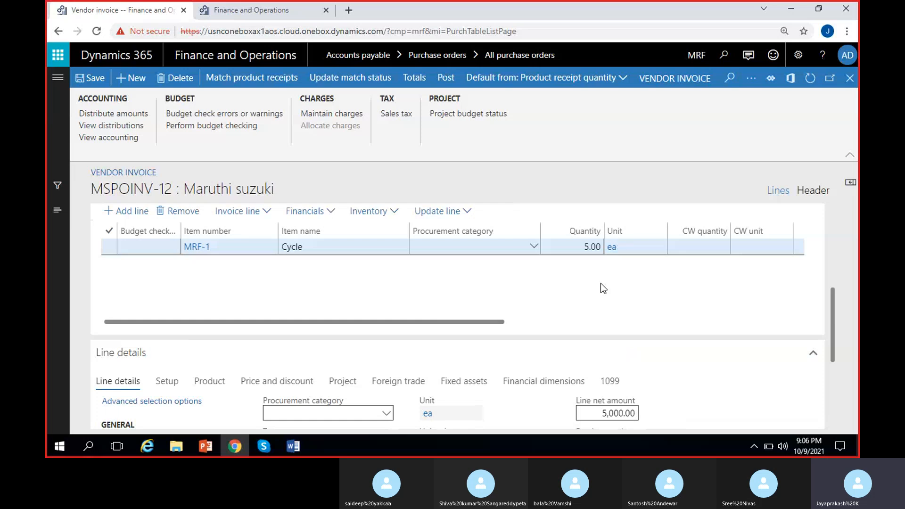
left_click(636, 324)
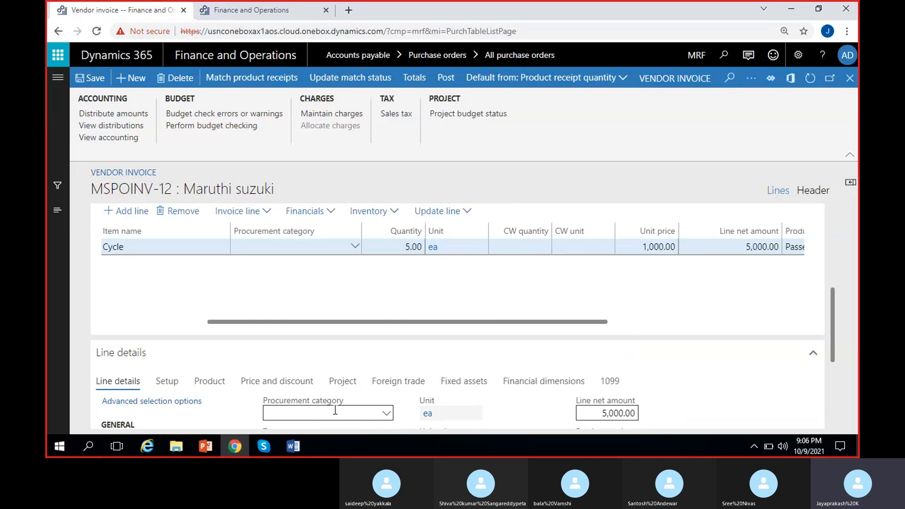
scroll(464, 293, "down", 3)
scroll(120, 367, "down", 2)
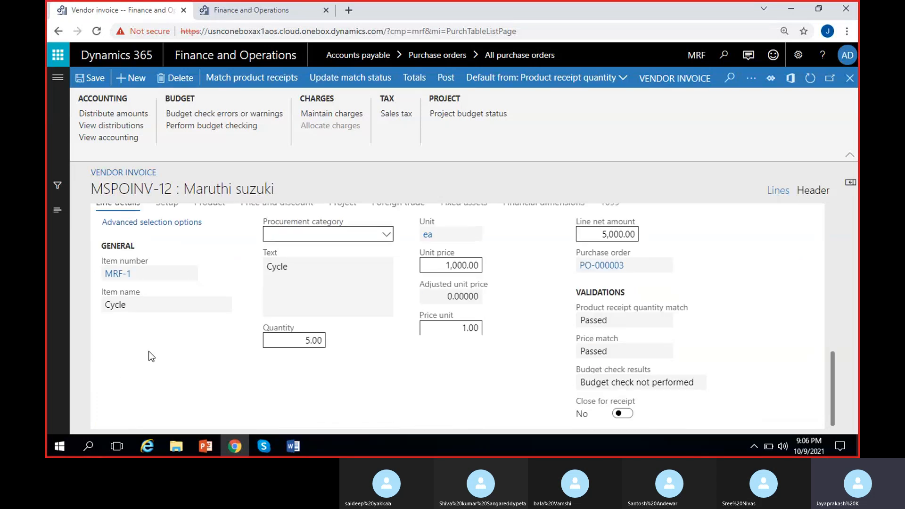
scroll(151, 355, "up", 2)
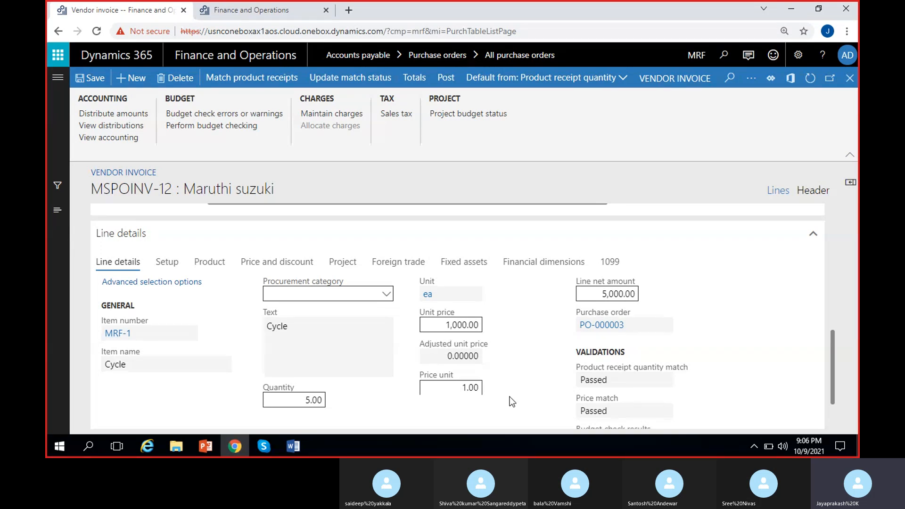
scroll(619, 328, "down", 2)
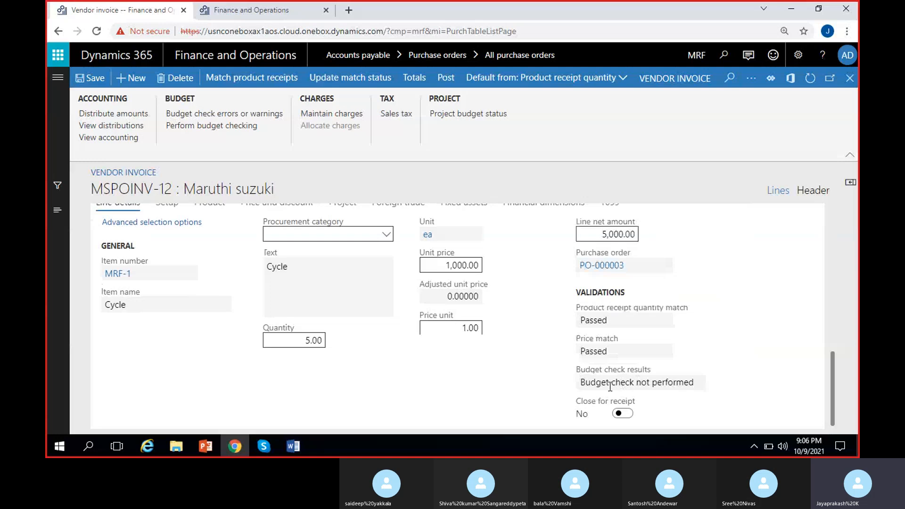
scroll(579, 385, "up", 2)
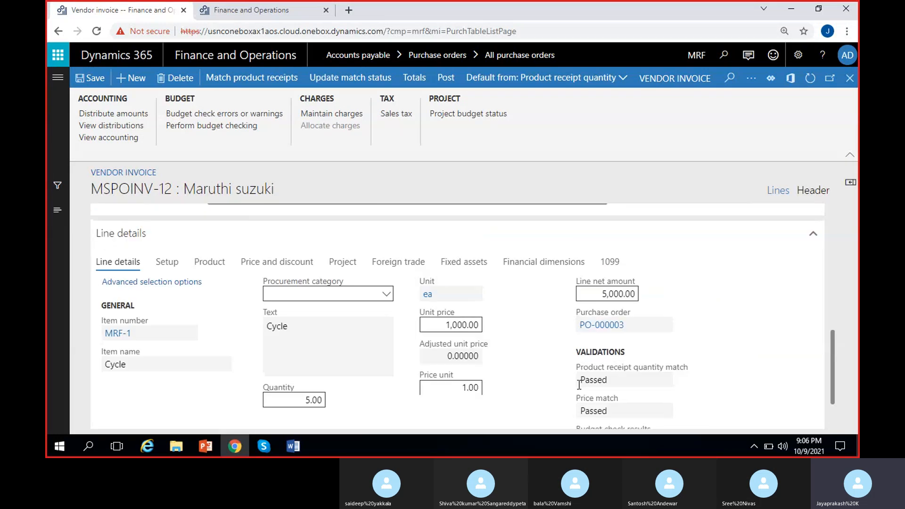
scroll(579, 385, "up", 2)
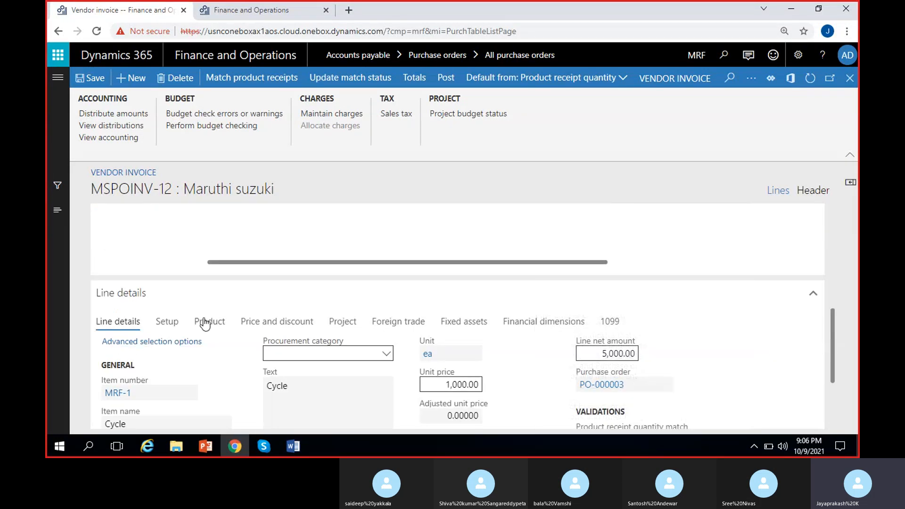
Review the invoice line's Setup, Product, and Price and discount detail tabs
left_click(161, 325)
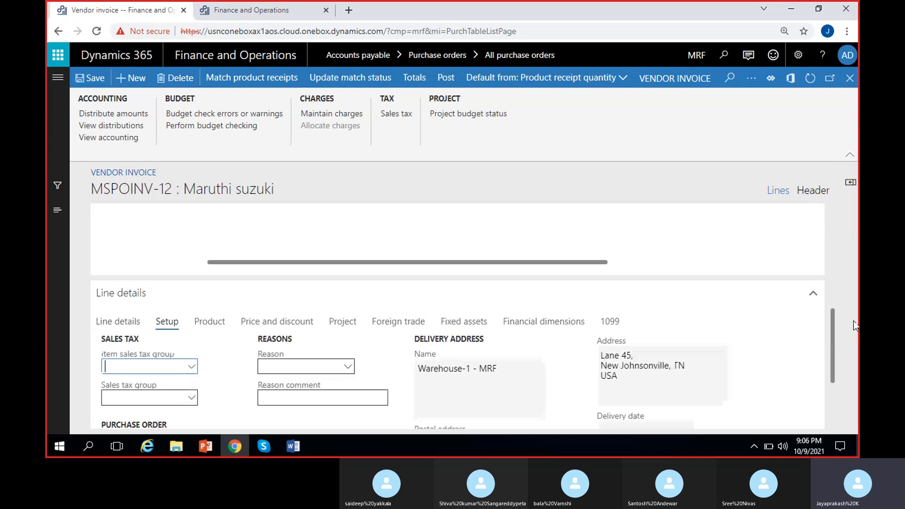
scroll(836, 317, "down", 3)
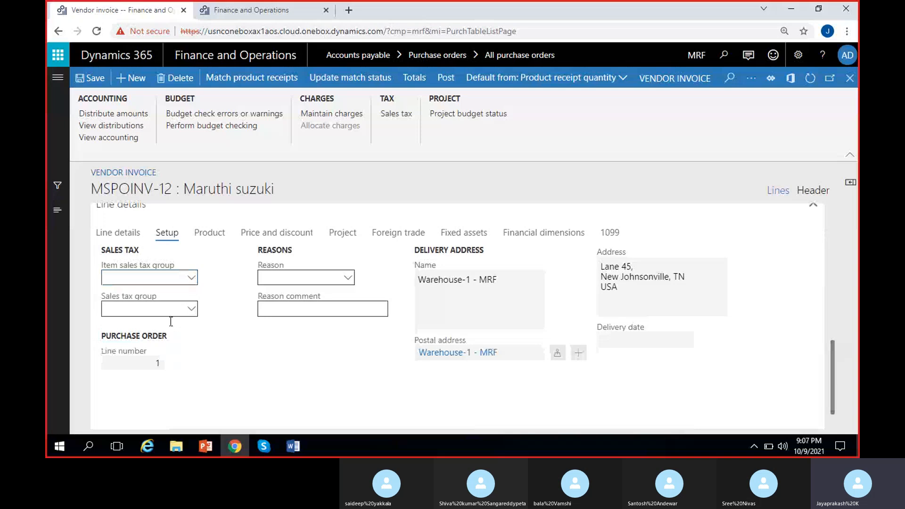
left_click(215, 238)
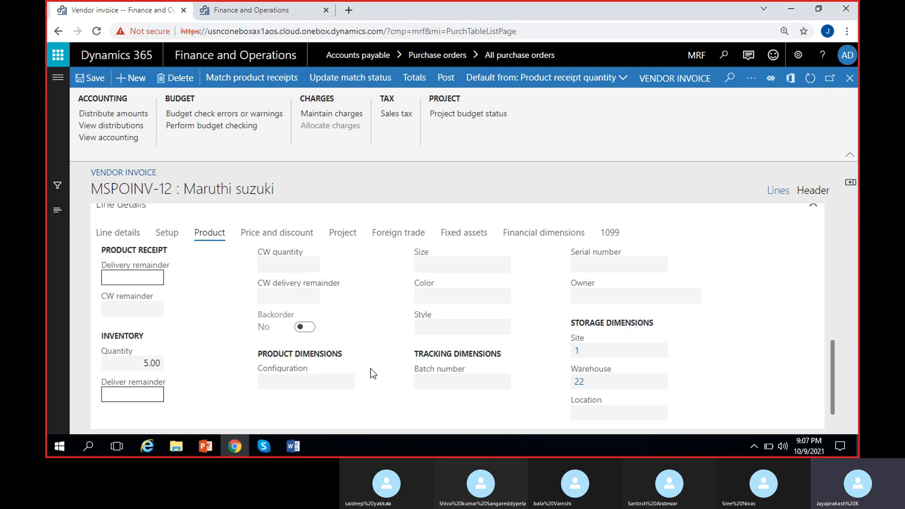
left_click(277, 236)
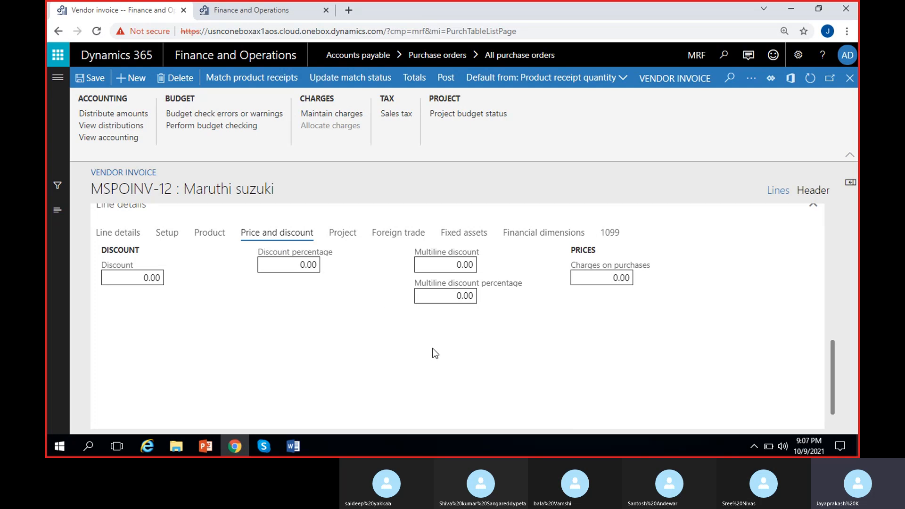
Review the invoice line's Project, Foreign trade, Fixed assets and Financial dimensions detail tabs
left_click(352, 239)
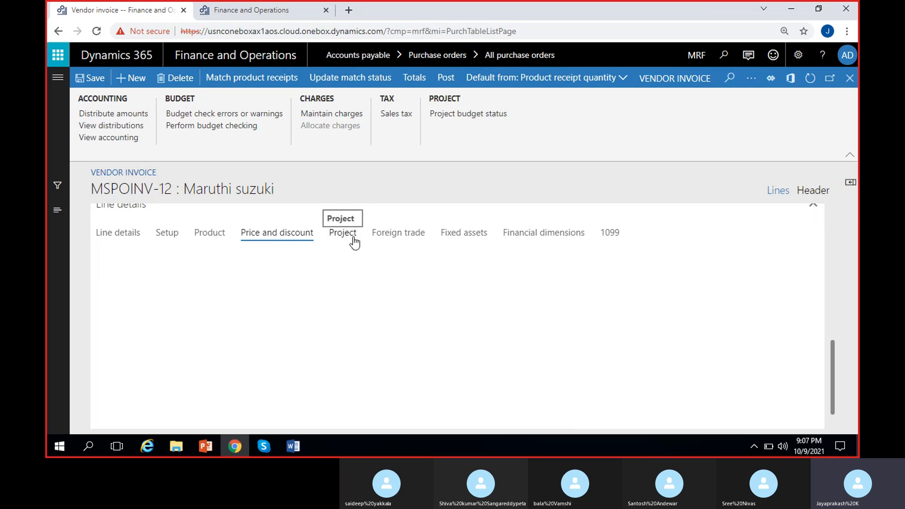
left_click(392, 235)
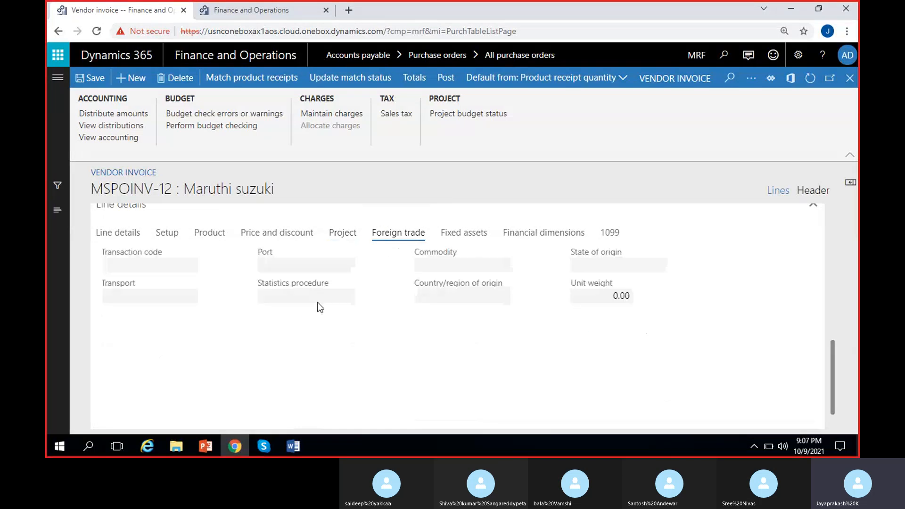
left_click(464, 234)
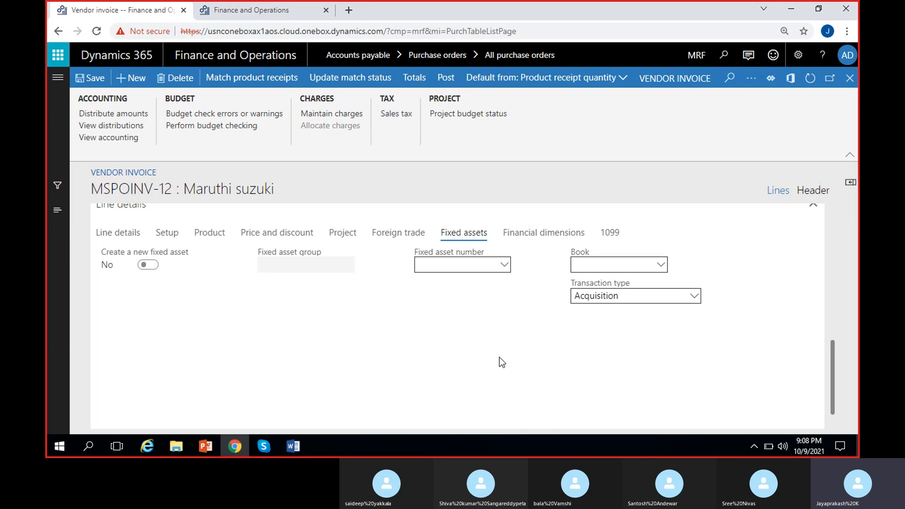
scroll(358, 320, "up", 1)
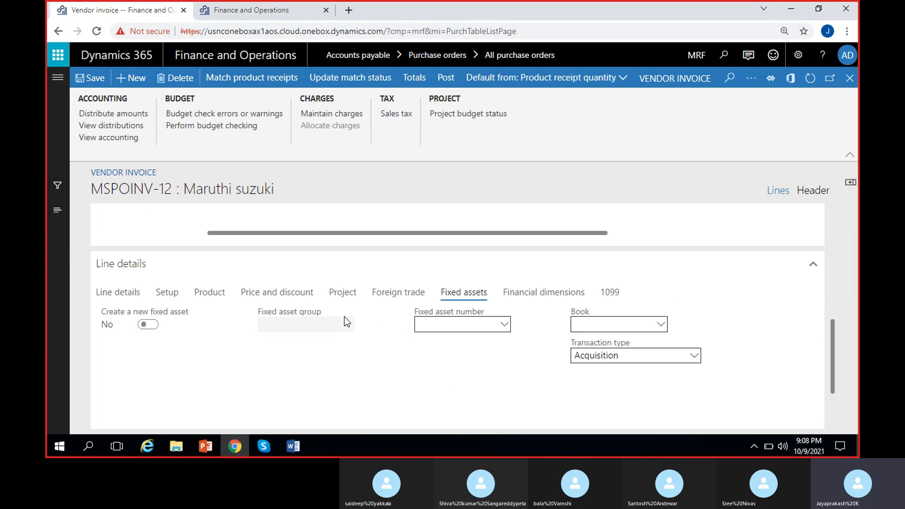
left_click(543, 297)
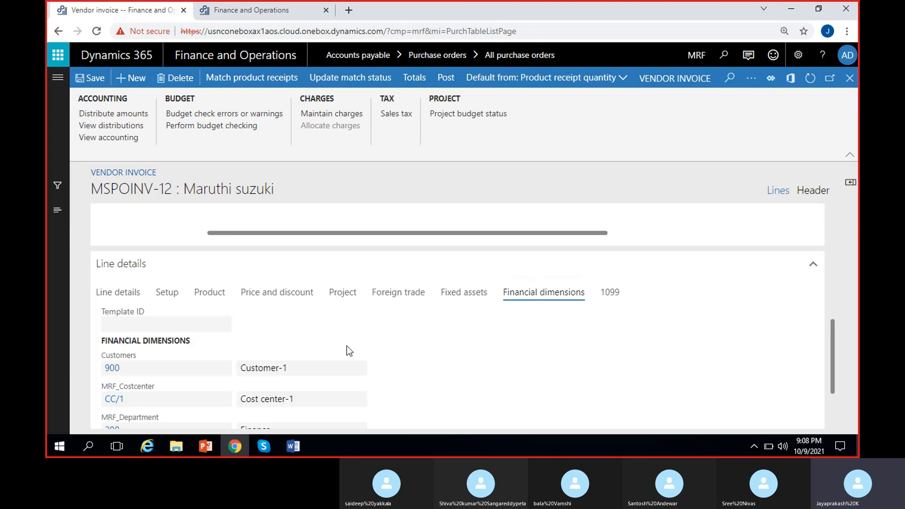
Scroll through the line's financial dimensions and review the invoice header's match status
scroll(395, 365, "down", 2)
scroll(250, 352, "up", 1)
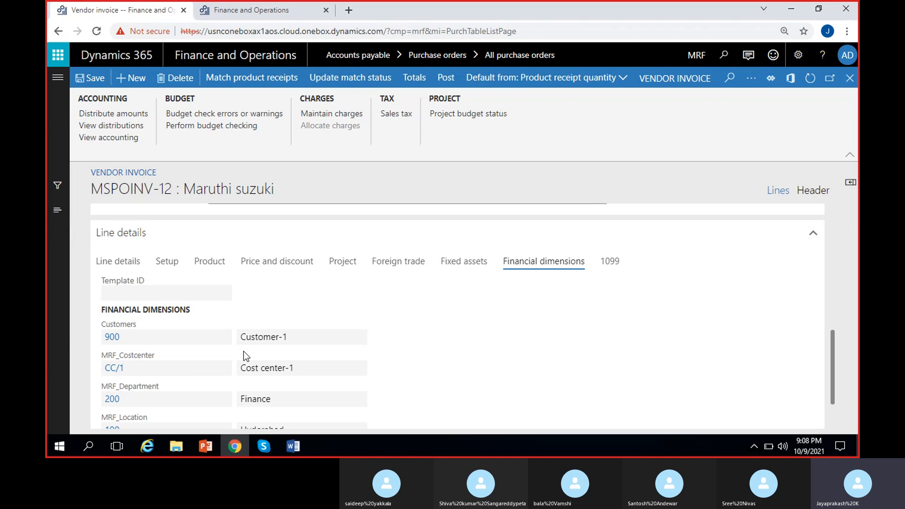
scroll(244, 356, "up", 5)
scroll(259, 384, "right", 3)
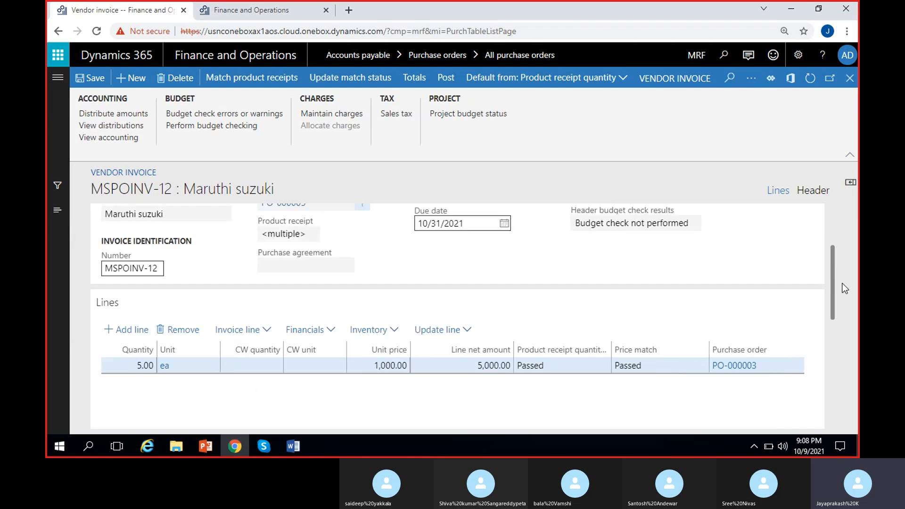
scroll(832, 270, "up", 2)
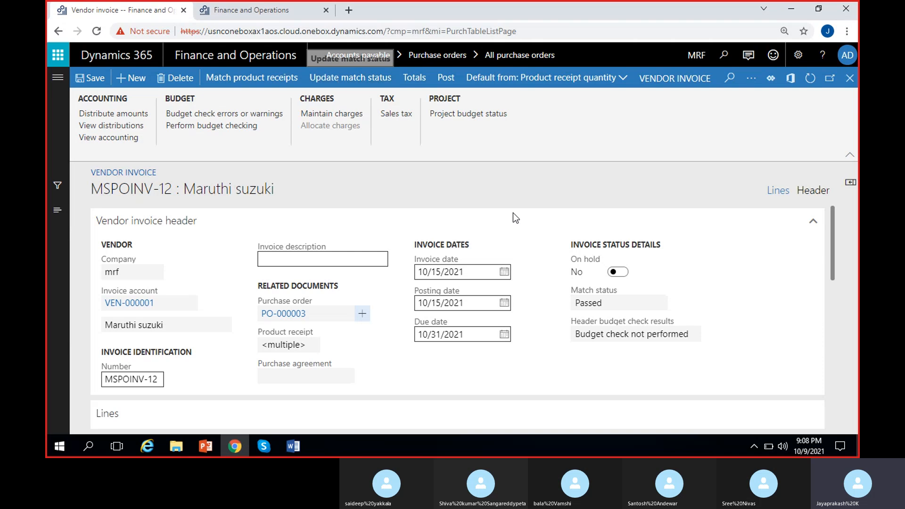
left_click(594, 305)
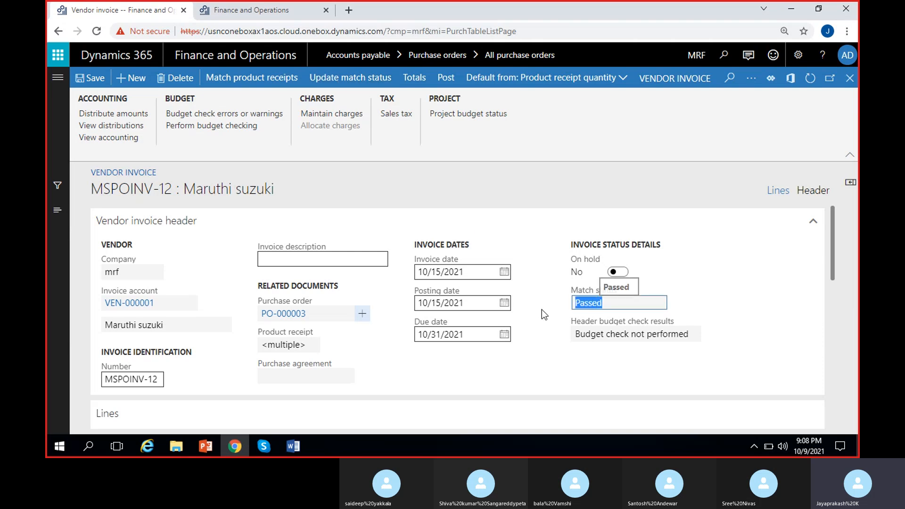
left_click(537, 308)
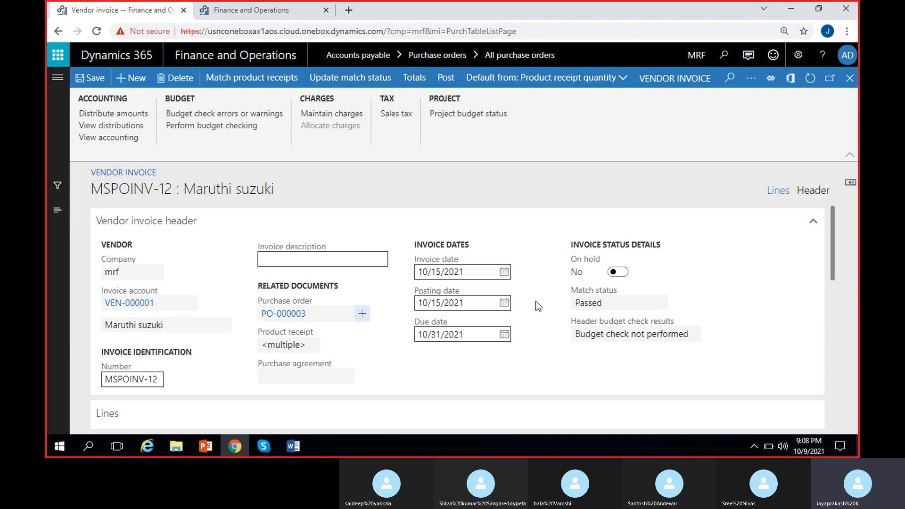
scroll(542, 311, "down", 5)
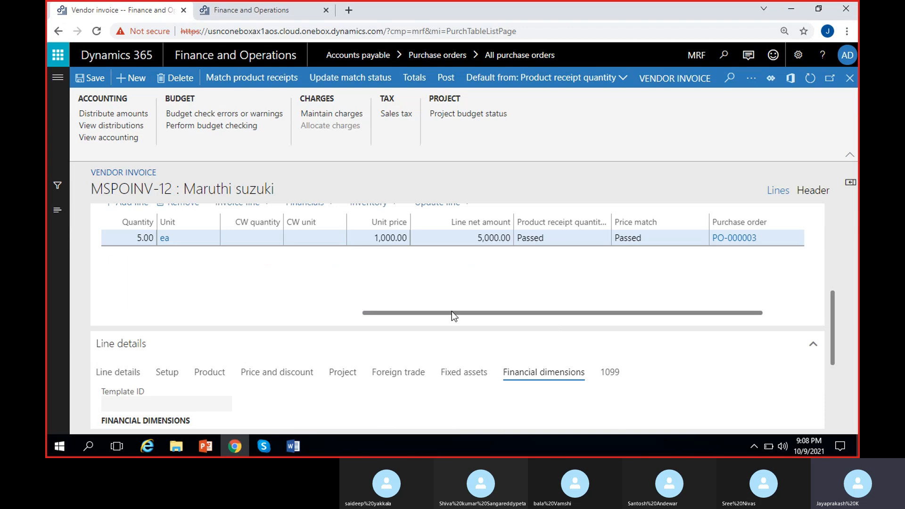
Change the invoice line's unit price to 900 and update the match status
left_click_drag(837, 319, 837, 252)
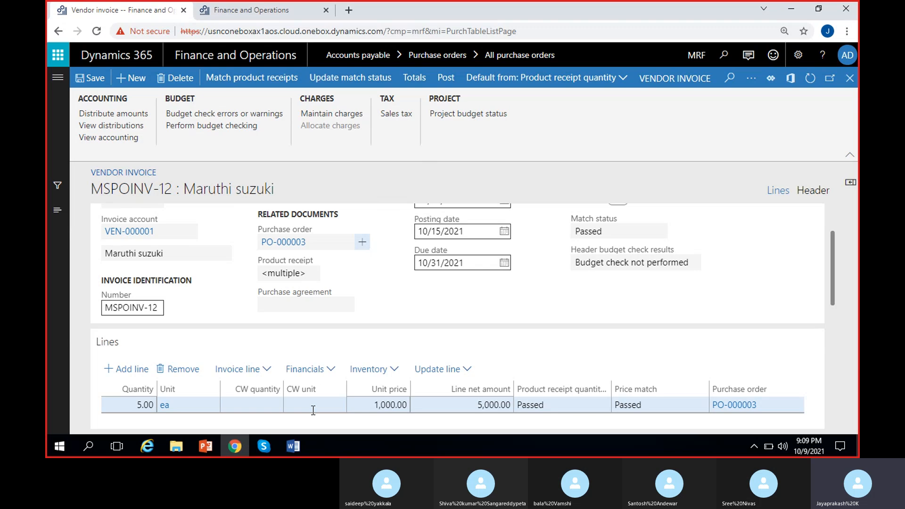
left_click(379, 405)
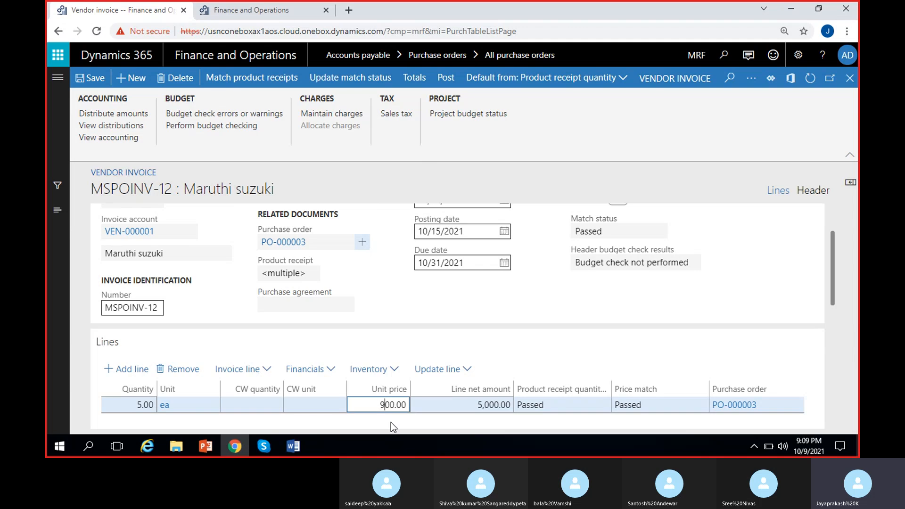
left_click(391, 423)
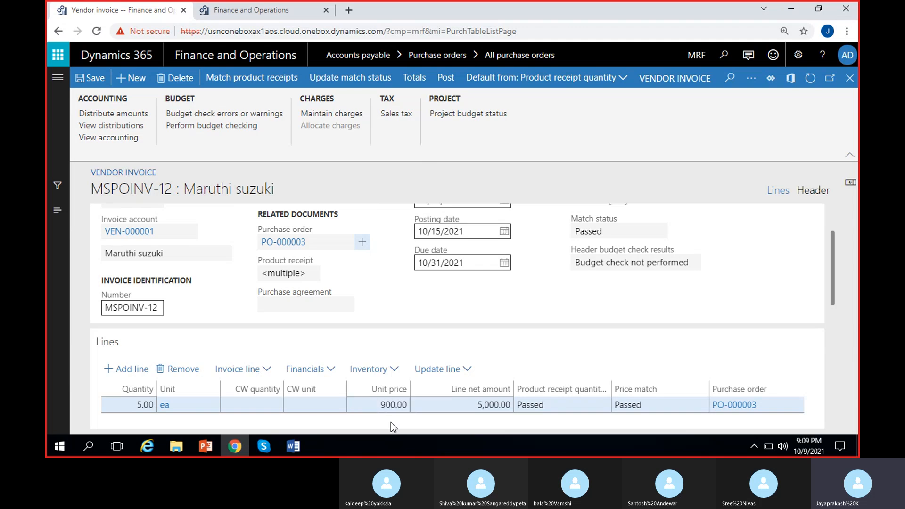
left_click(344, 83)
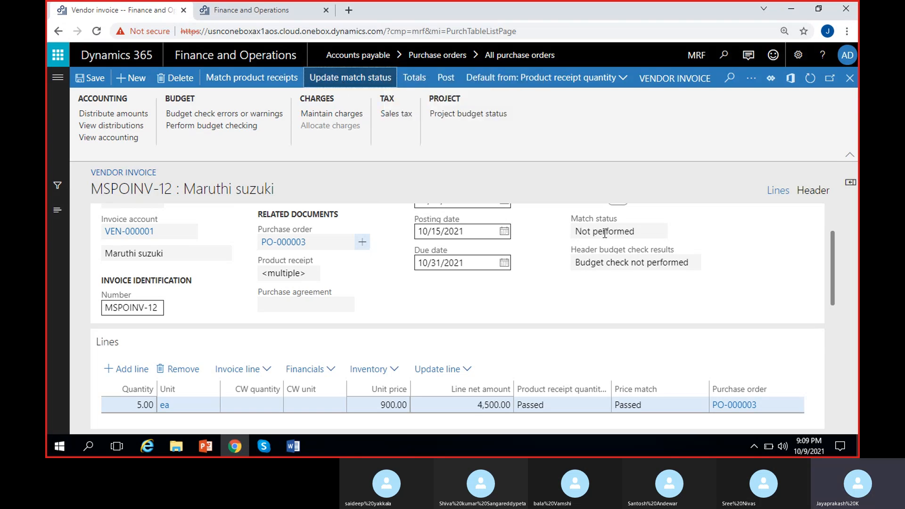
Check the header's match status against the line's unit price and line net amount
left_click(637, 230)
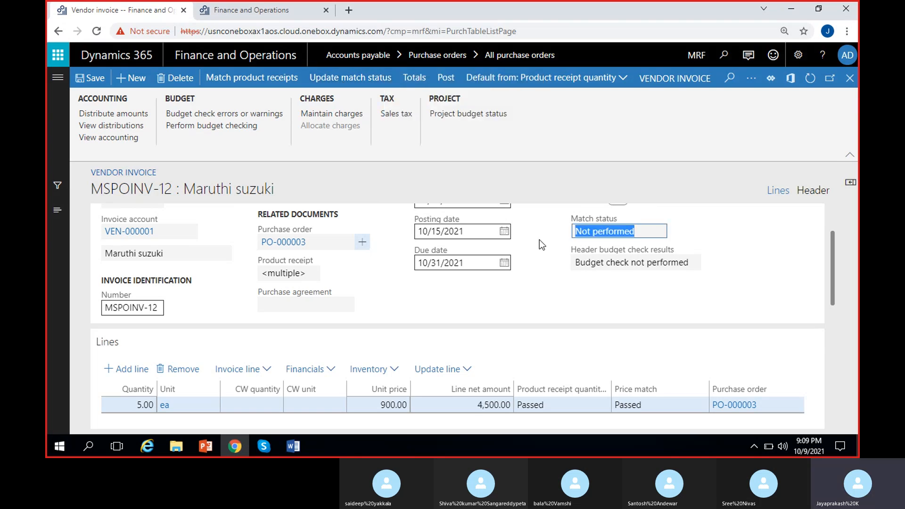
left_click(539, 239)
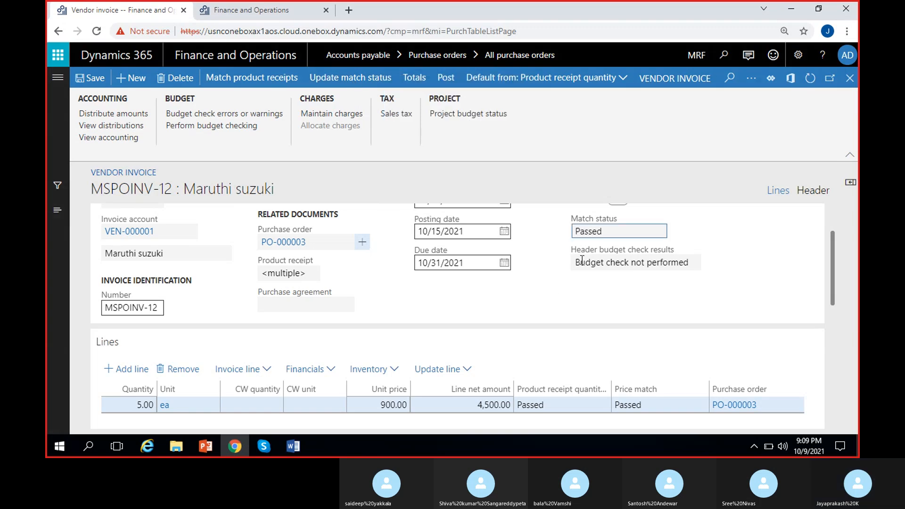
left_click(597, 226)
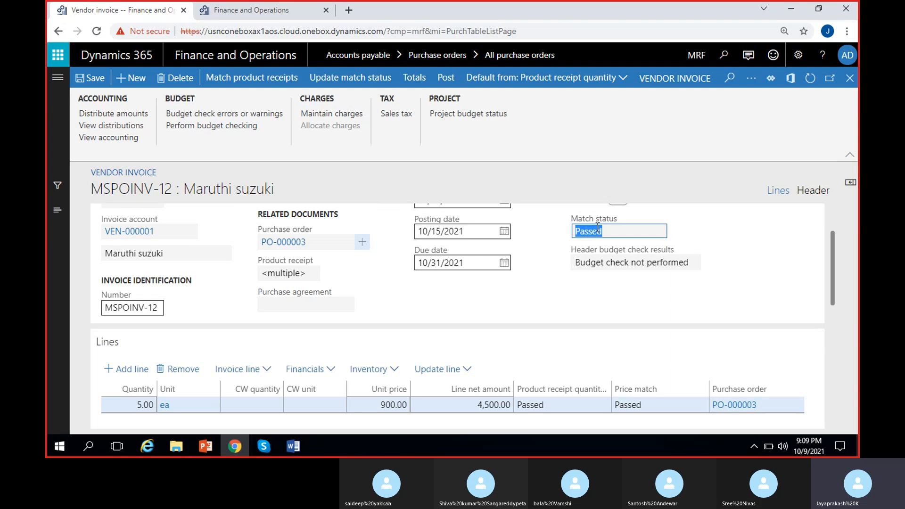
left_click(396, 419)
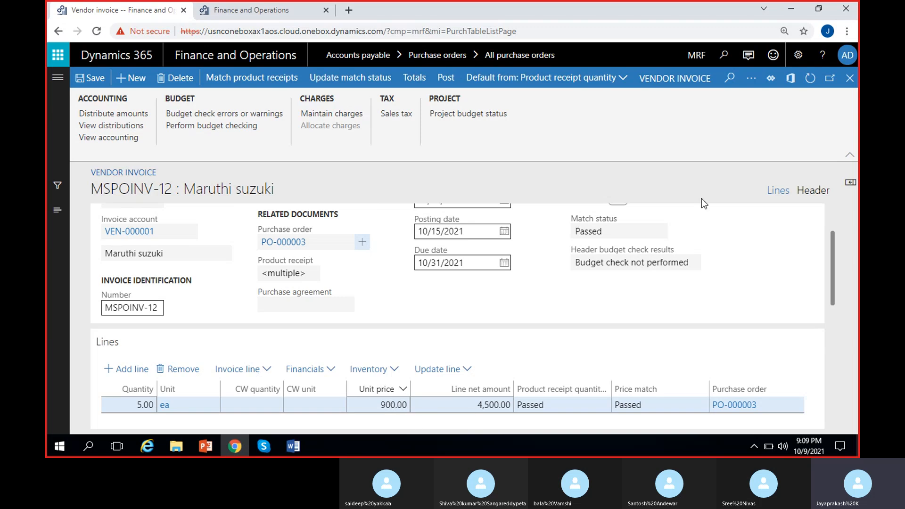
left_click(615, 226)
left_click(534, 237)
Set the invoice line's unit price back to 1,000 and update the match status
left_click(383, 405)
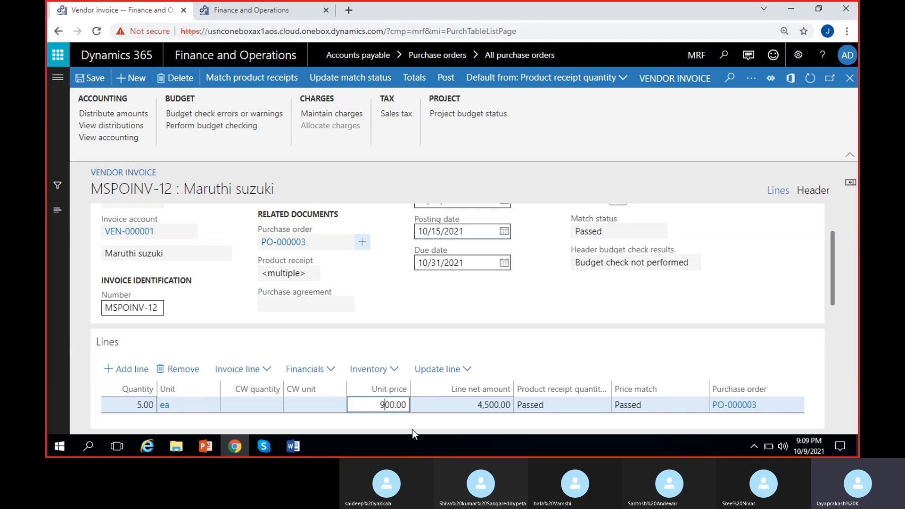
key("Delete")
type("1,")
type("0")
left_click(423, 422)
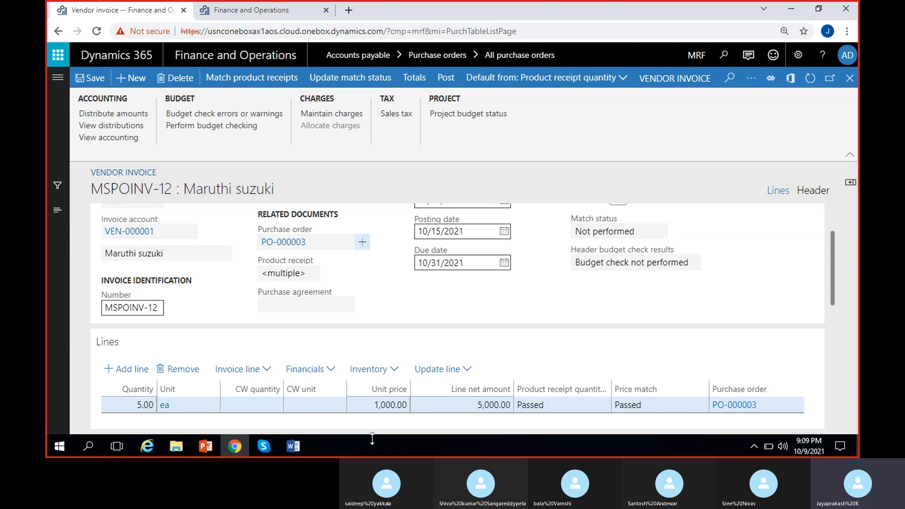
left_click_drag(639, 232, 555, 237)
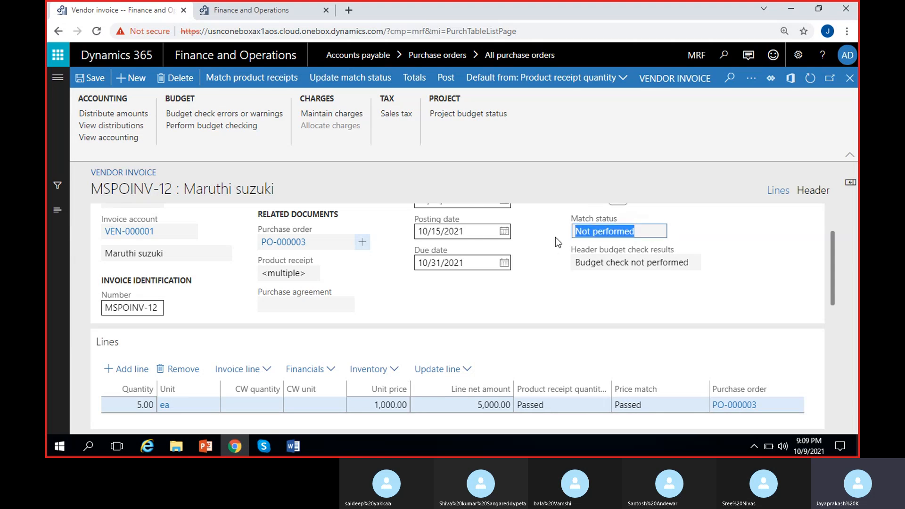
left_click(544, 259)
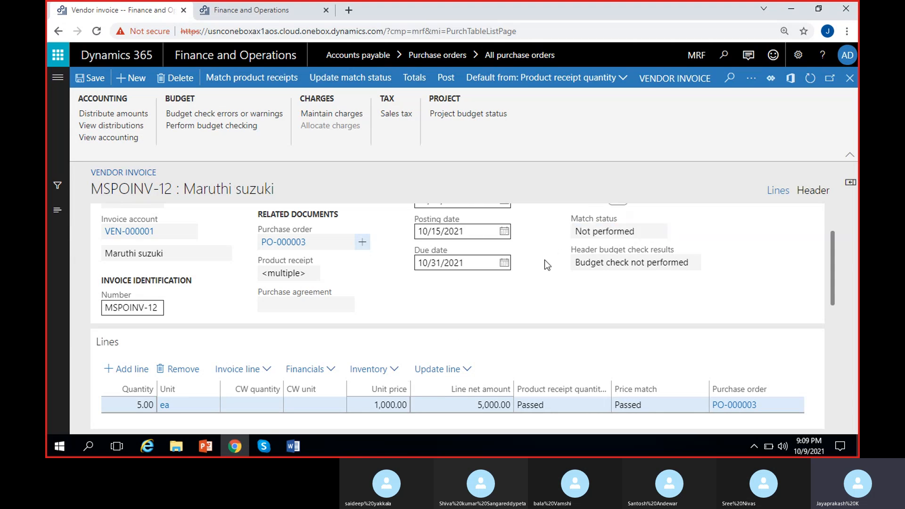
left_click(358, 77)
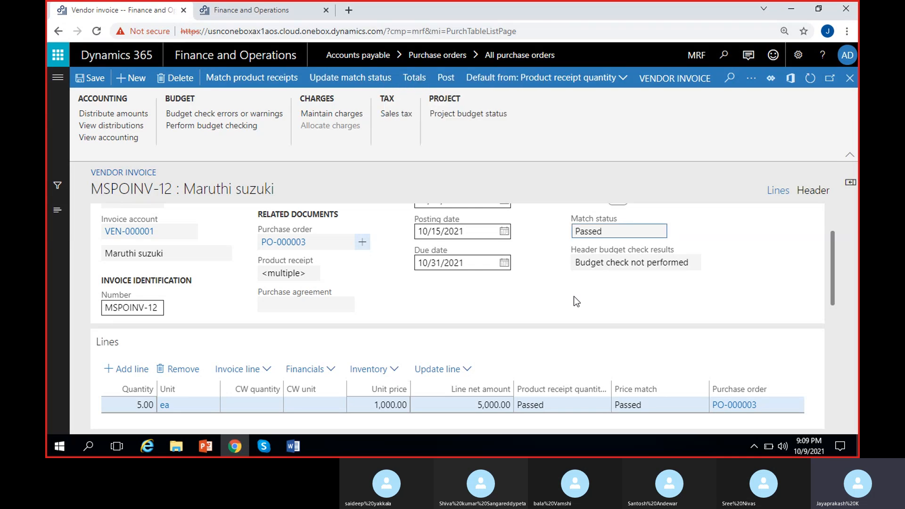
Open the invoice Totals pane, review the subtotal, discounts, sales tax and invoice amount, and close it
scroll(830, 273, "up", 2)
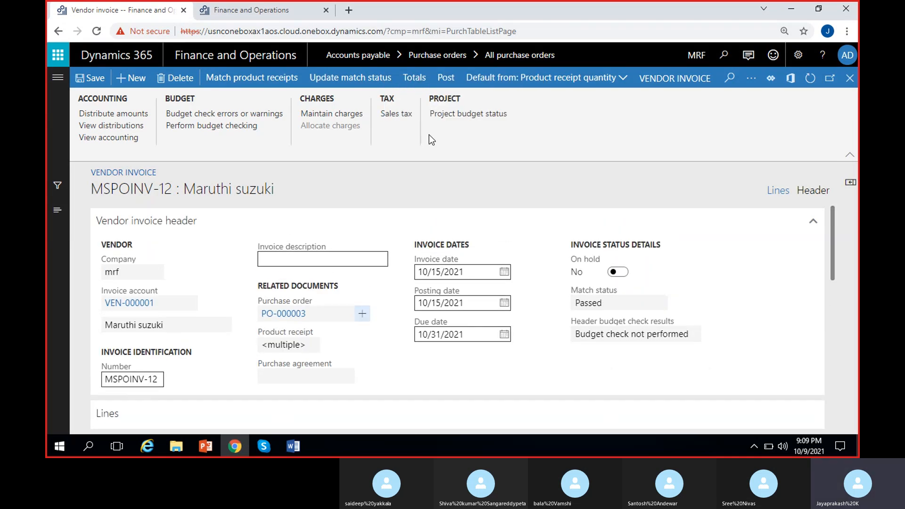
left_click(411, 78)
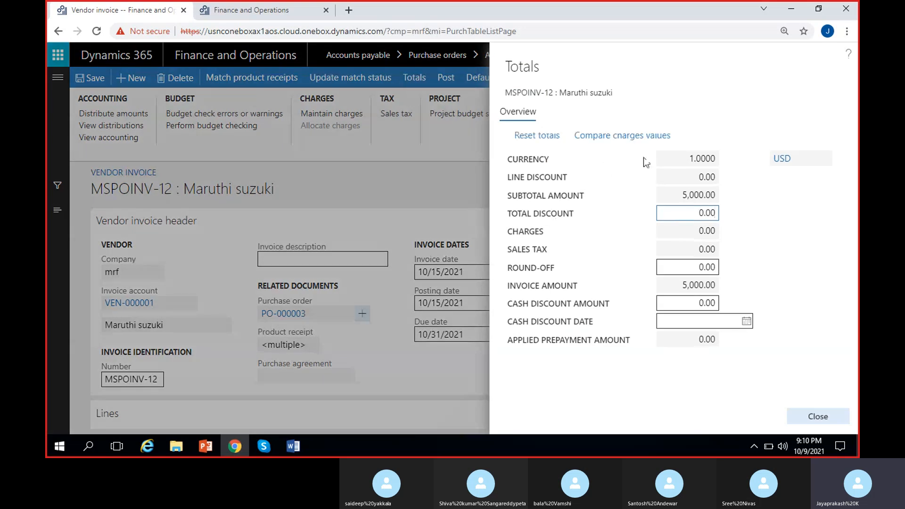
left_click_drag(683, 195, 751, 203)
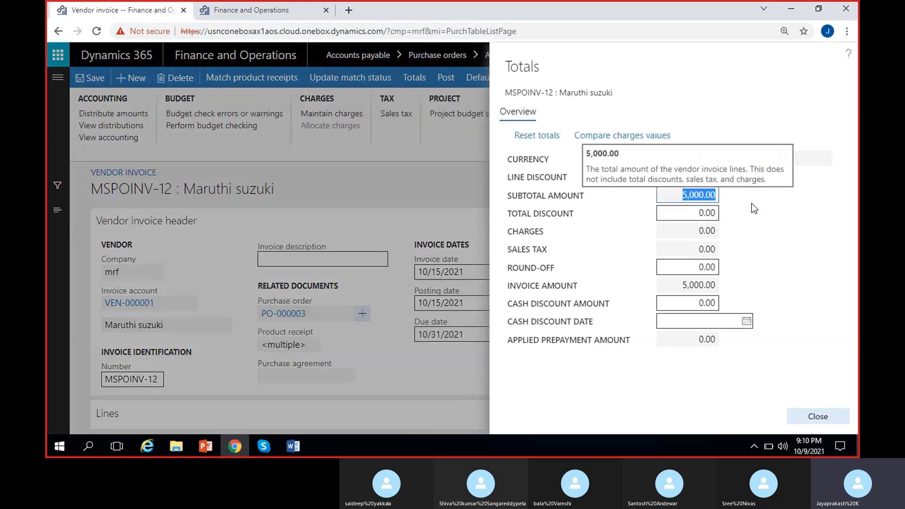
left_click(768, 220)
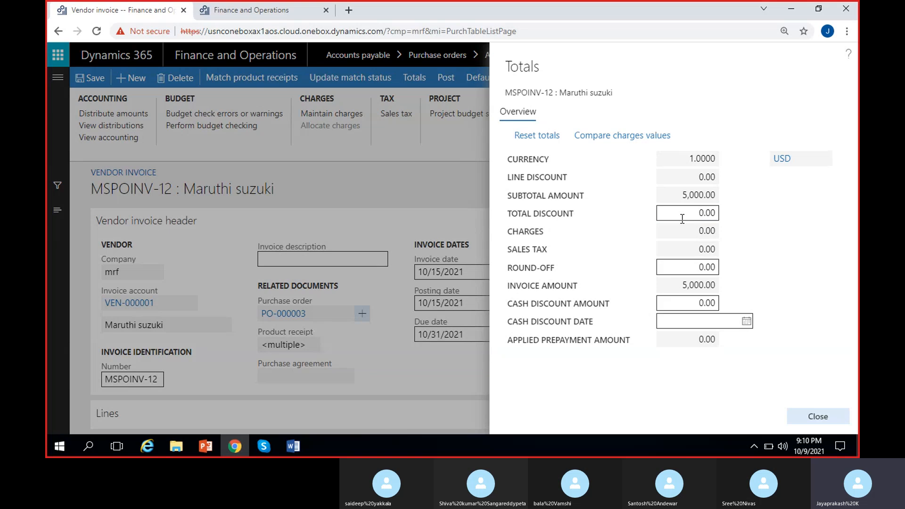
left_click(702, 231)
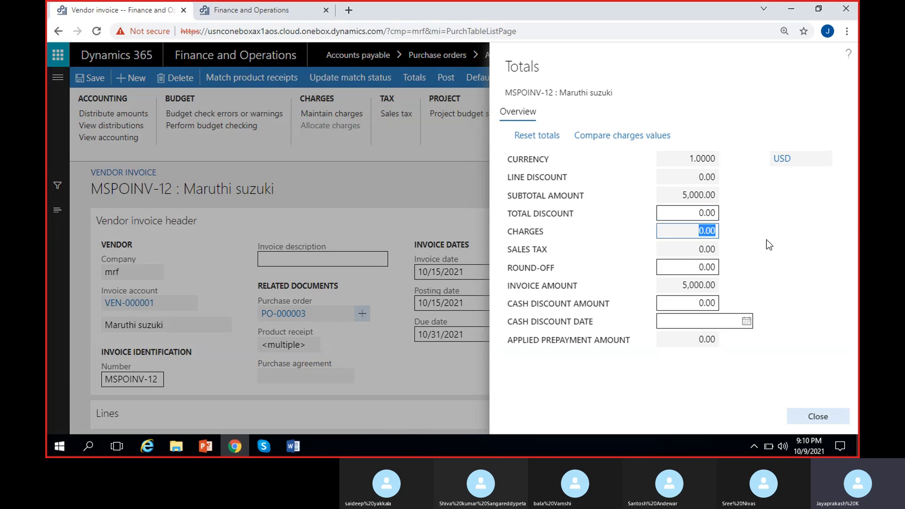
left_click(696, 247)
left_click(677, 270)
left_click(679, 213)
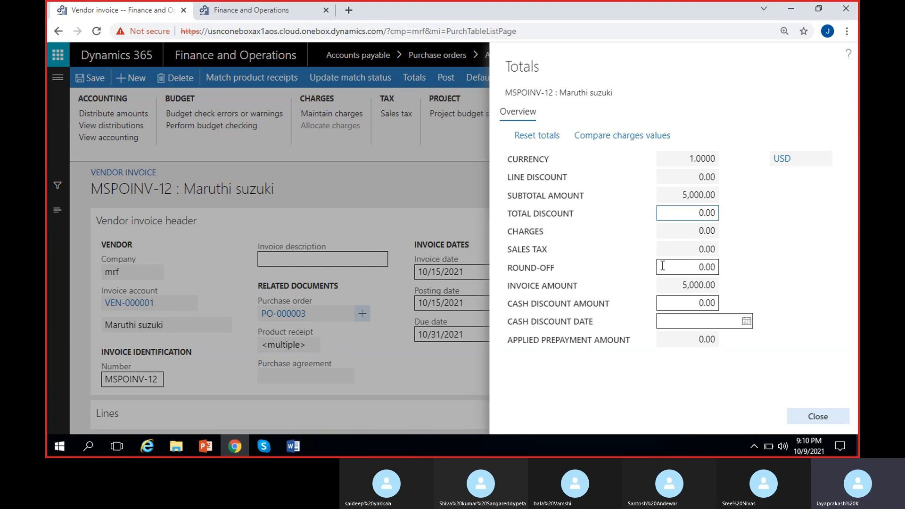
left_click(679, 265)
left_click(636, 253)
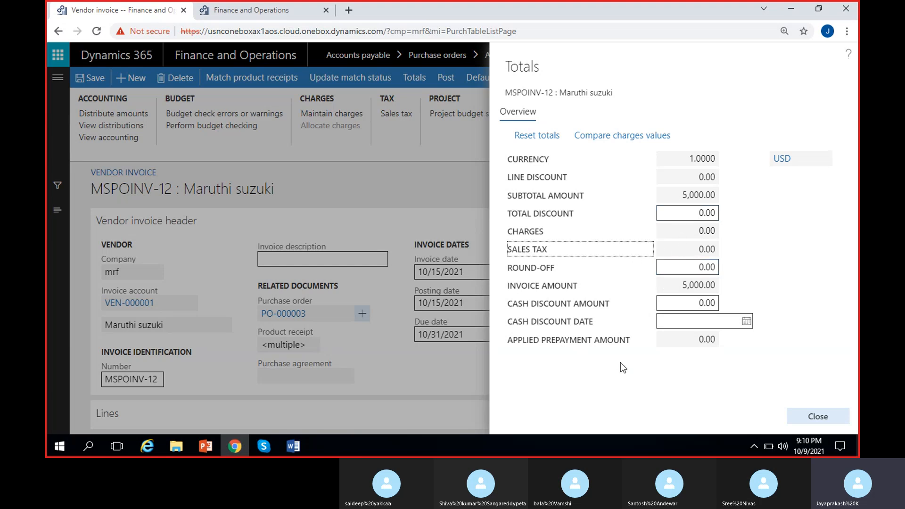
left_click(682, 301)
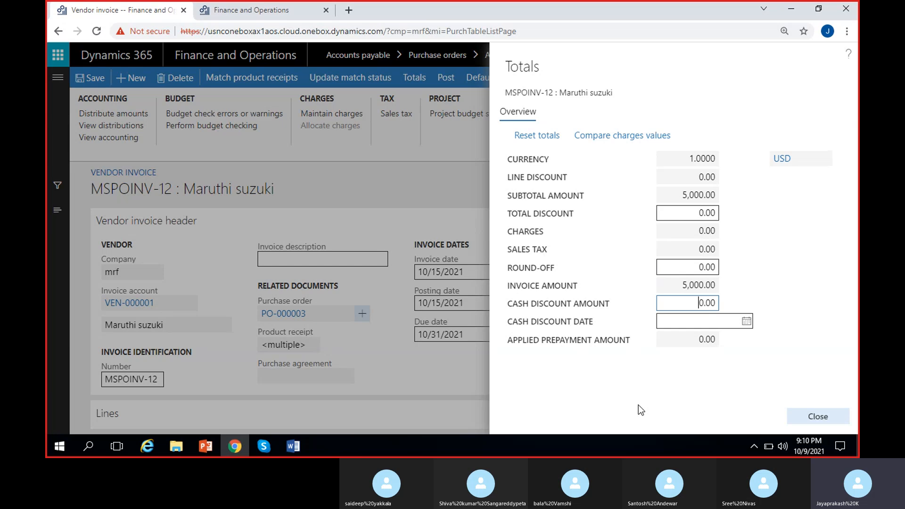
left_click(629, 364)
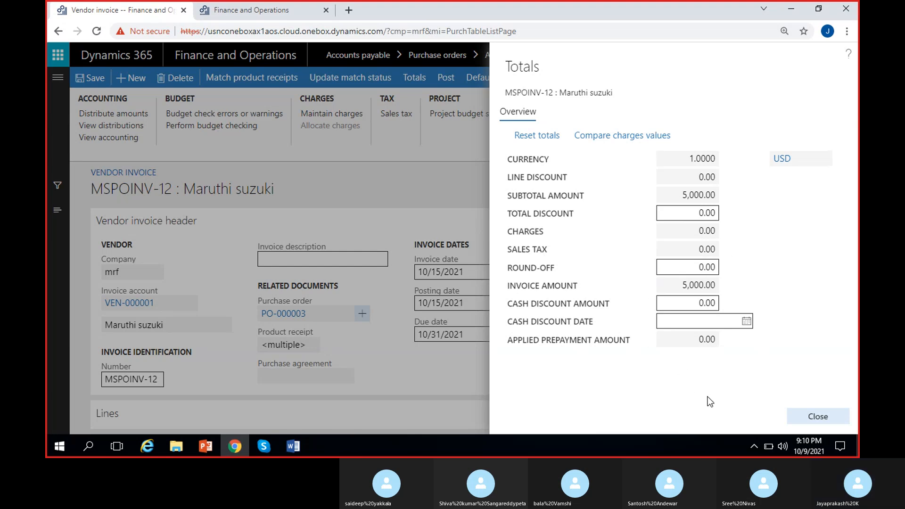
left_click(817, 417)
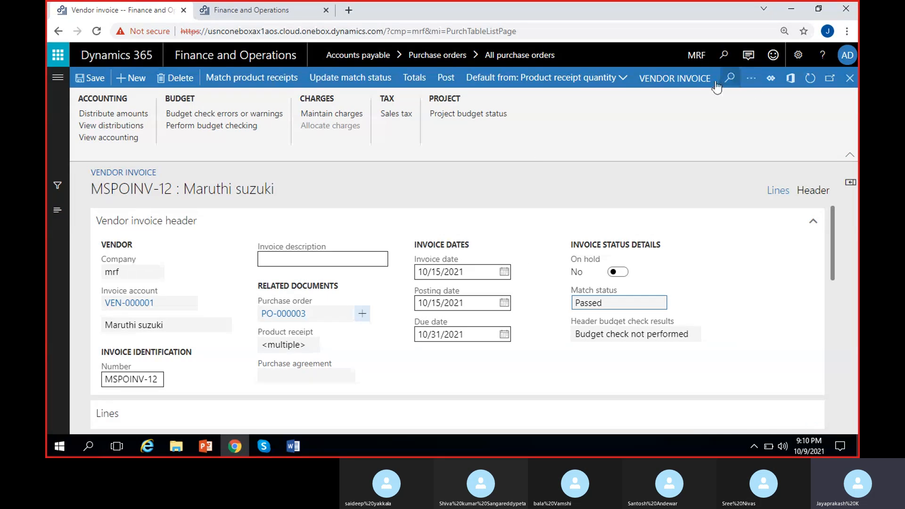
Browse the vendor invoice's action menus under Process, Review and Financials
left_click(686, 79)
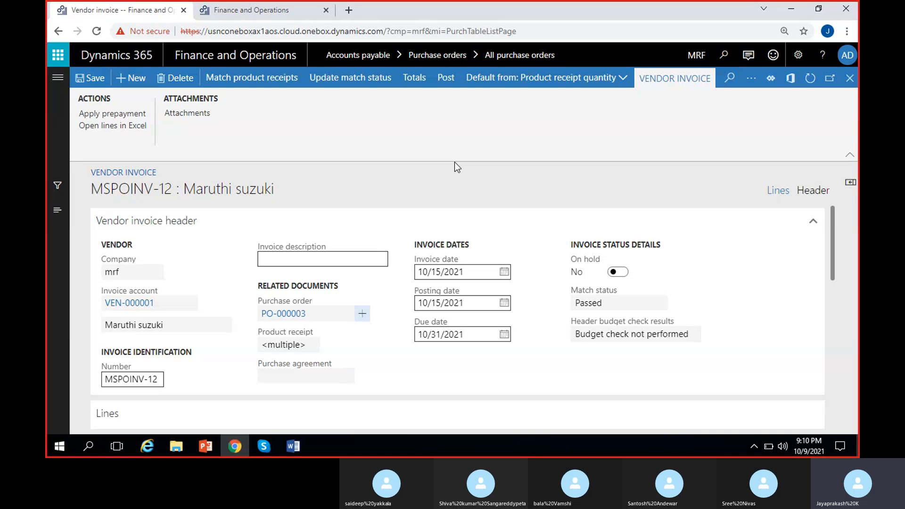
left_click(749, 80)
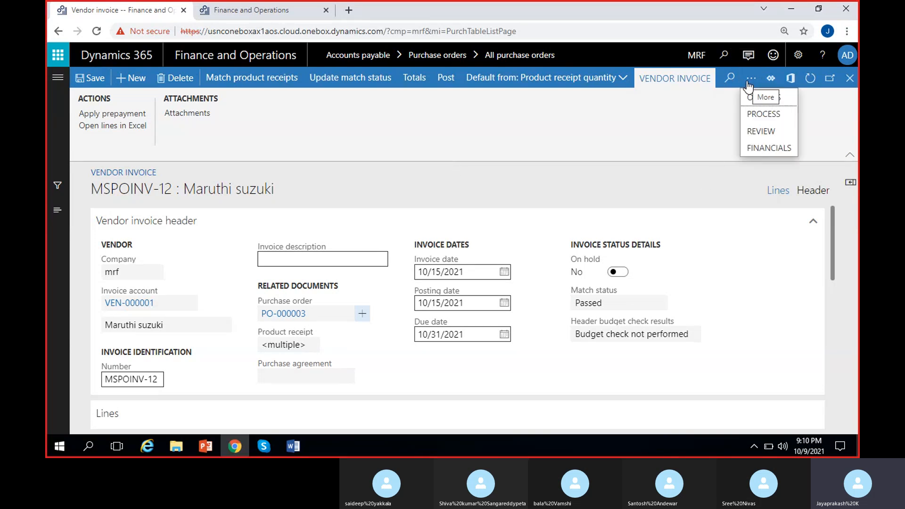
left_click(754, 115)
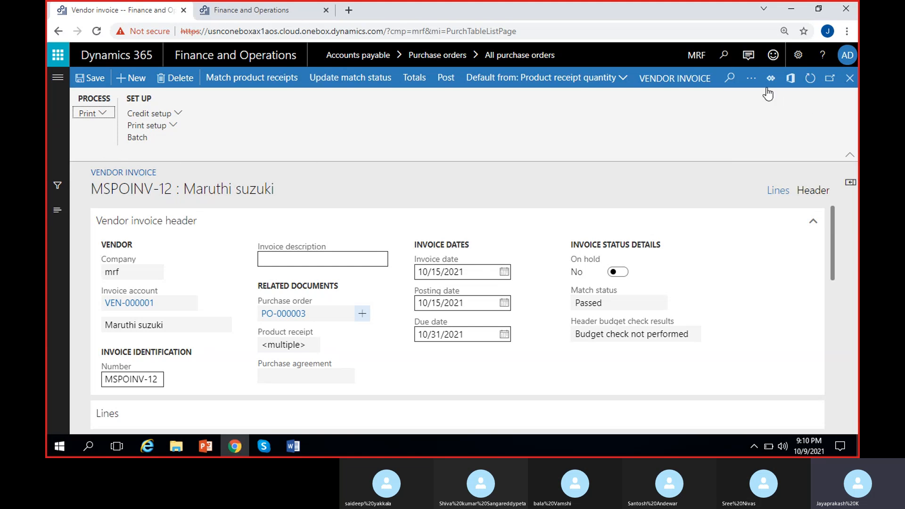
left_click(750, 79)
left_click(766, 129)
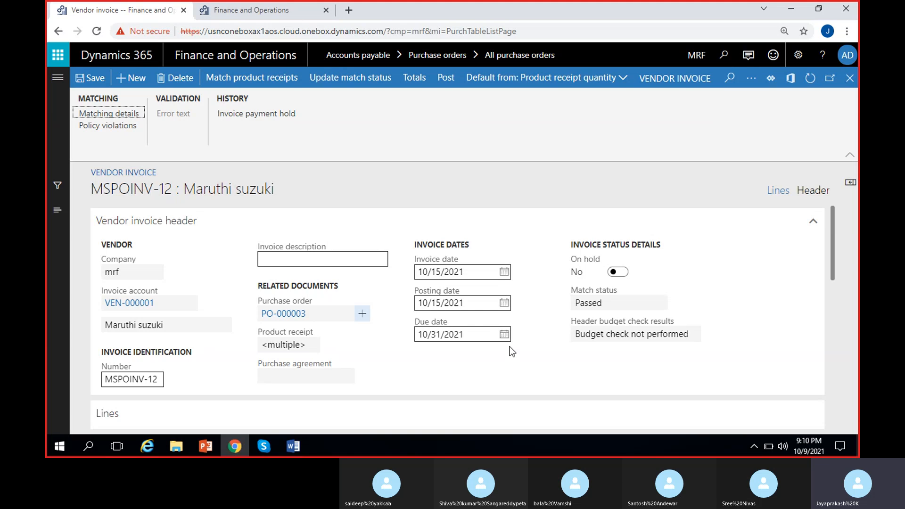
scroll(510, 346, "down", 3)
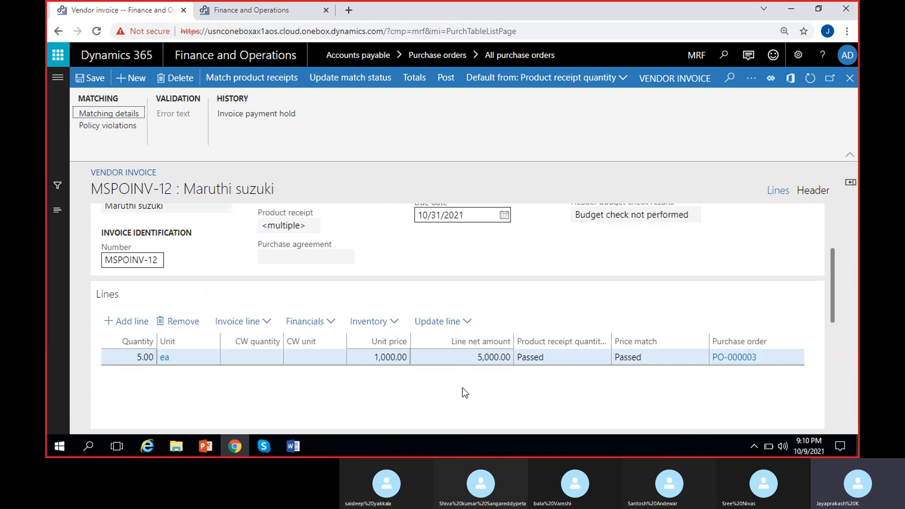
scroll(832, 272, "up", 3)
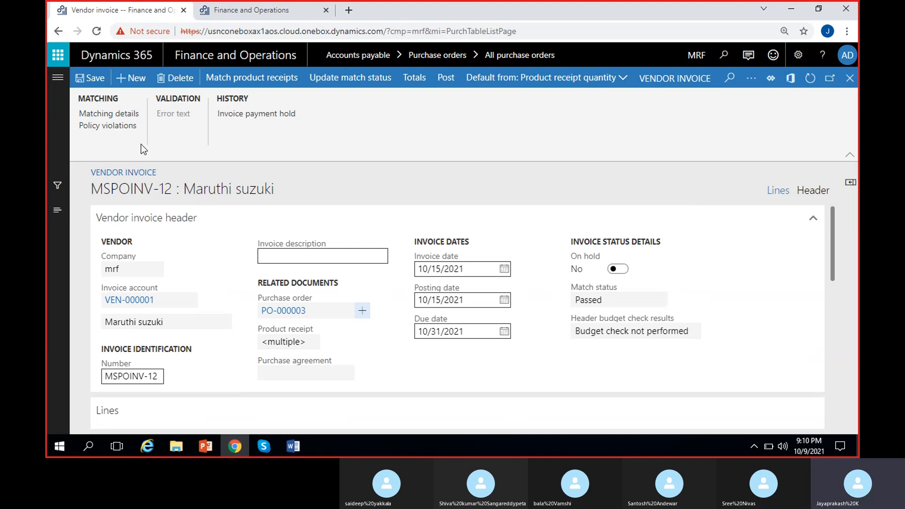
left_click(750, 81)
left_click(767, 146)
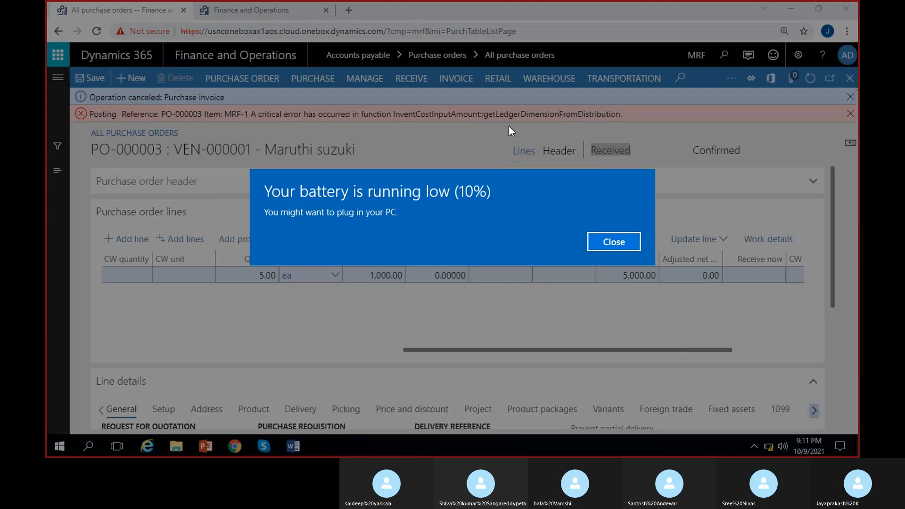
Open the Item groups setup page from Inventory management in the second browser tab
left_click(614, 242)
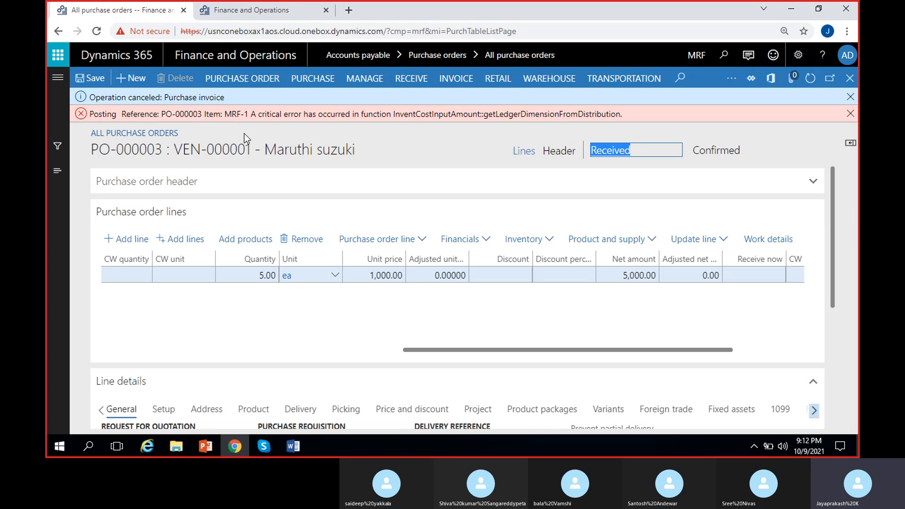
left_click(261, 13)
left_click(632, 274)
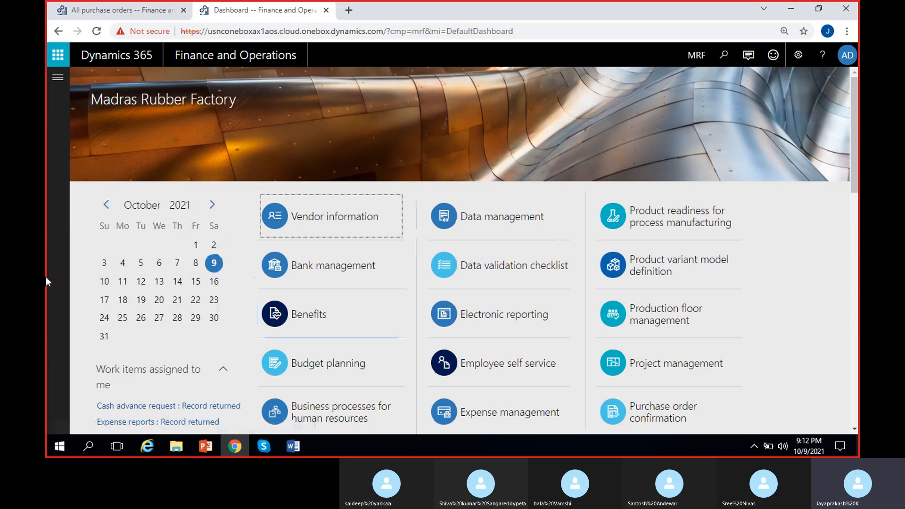
left_click(57, 77)
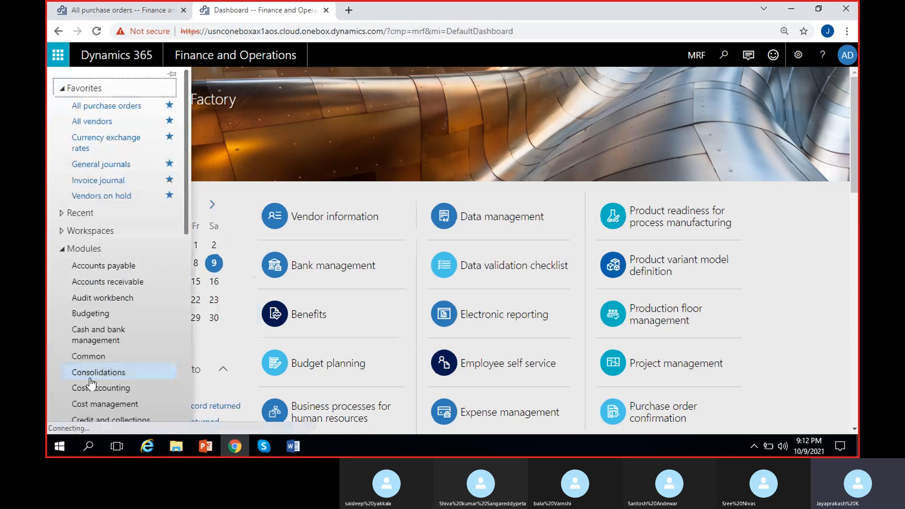
scroll(94, 387, "down", 2)
scroll(100, 409, "down", 2)
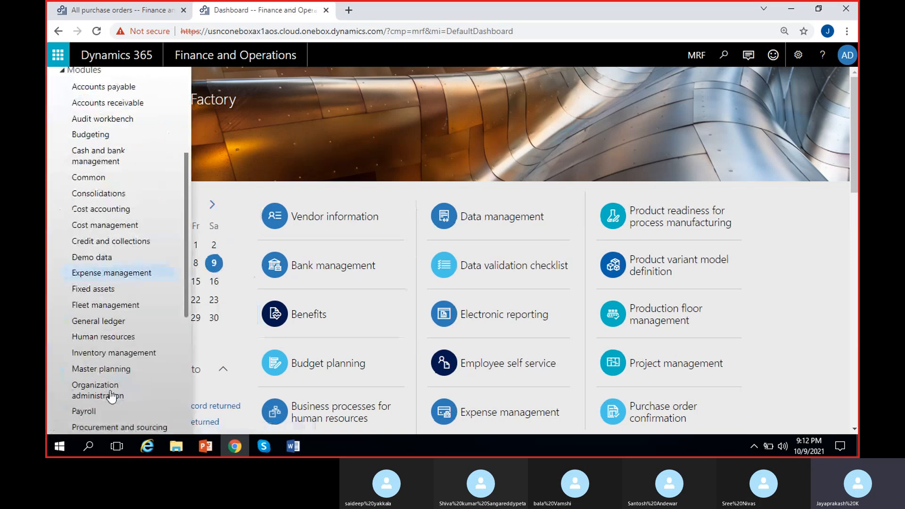
left_click(103, 356)
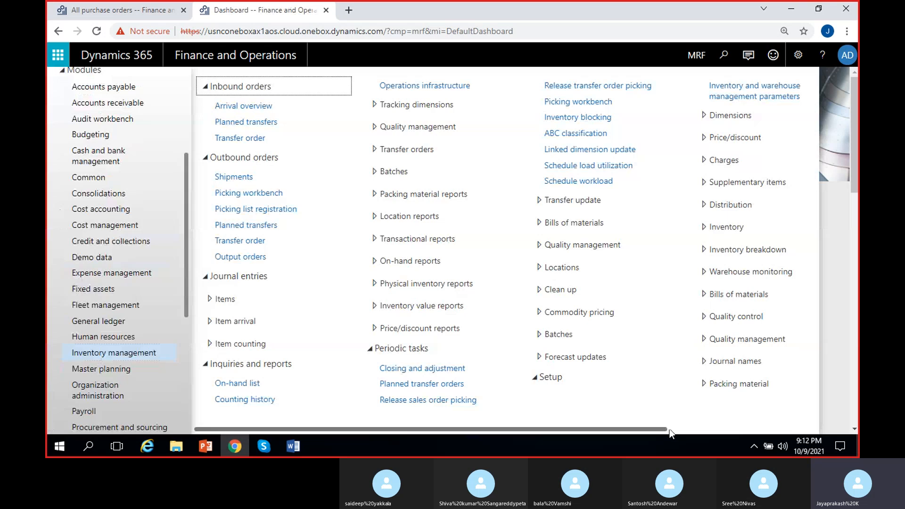
left_click_drag(526, 428, 677, 429)
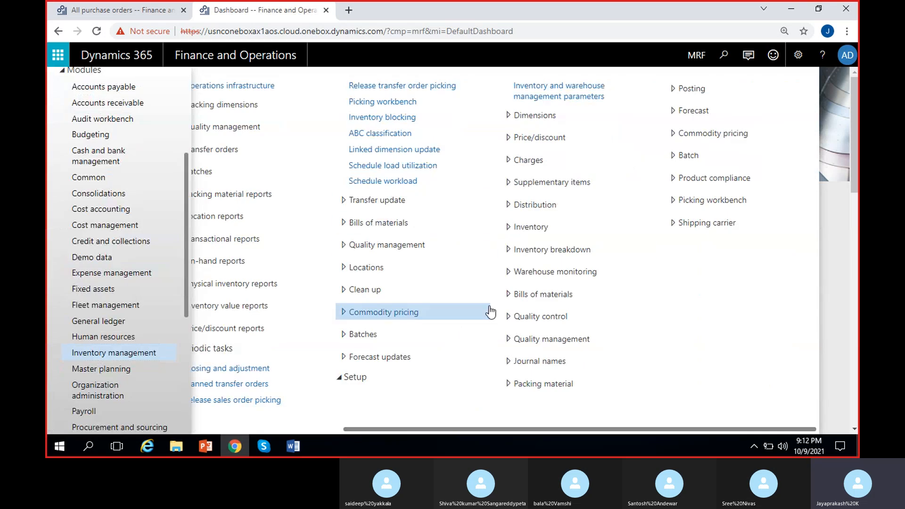
left_click(543, 234)
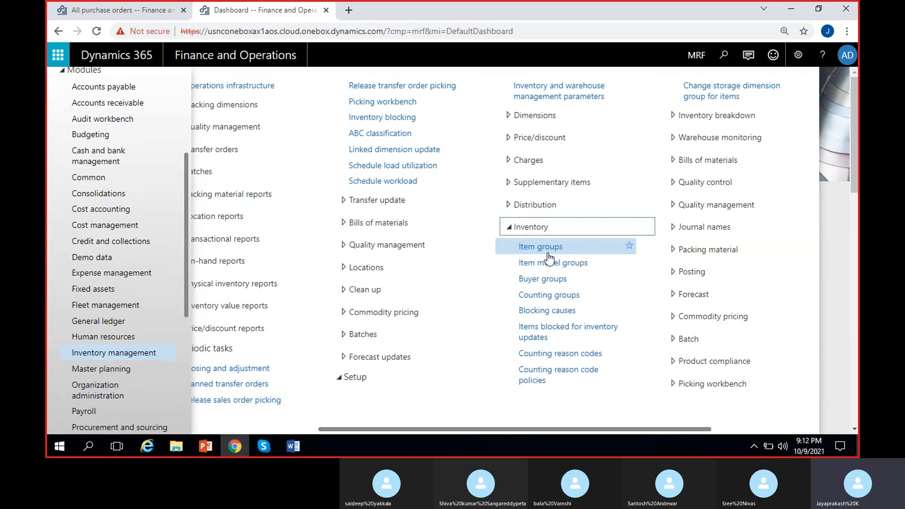
left_click(553, 245)
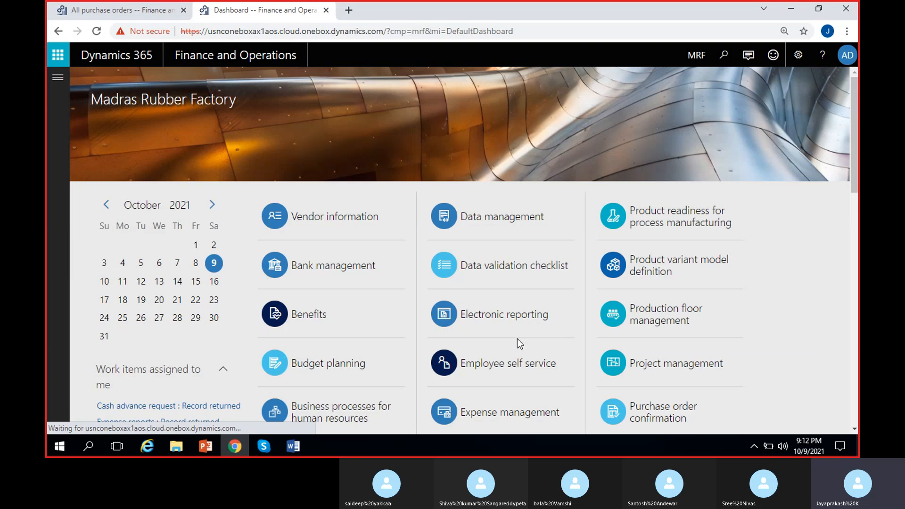
left_click(117, 8)
left_click(257, 9)
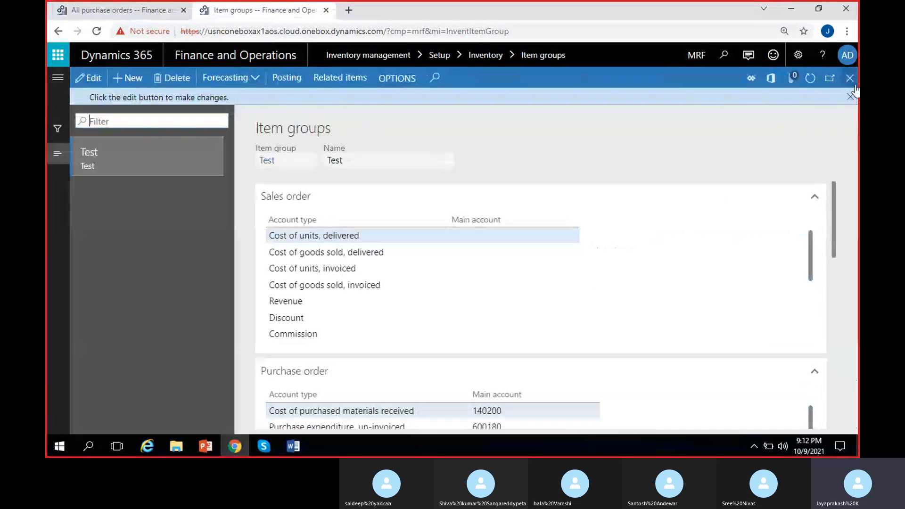
Edit the Test item group and set its Purchase expenditure for product main account to 600180
left_click(849, 99)
left_click(88, 78)
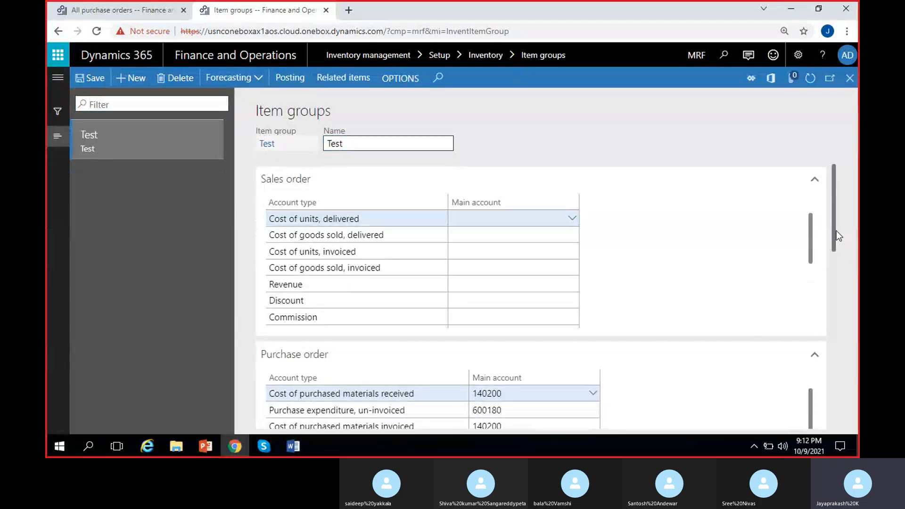
left_click_drag(836, 230, 840, 280)
left_click(536, 310)
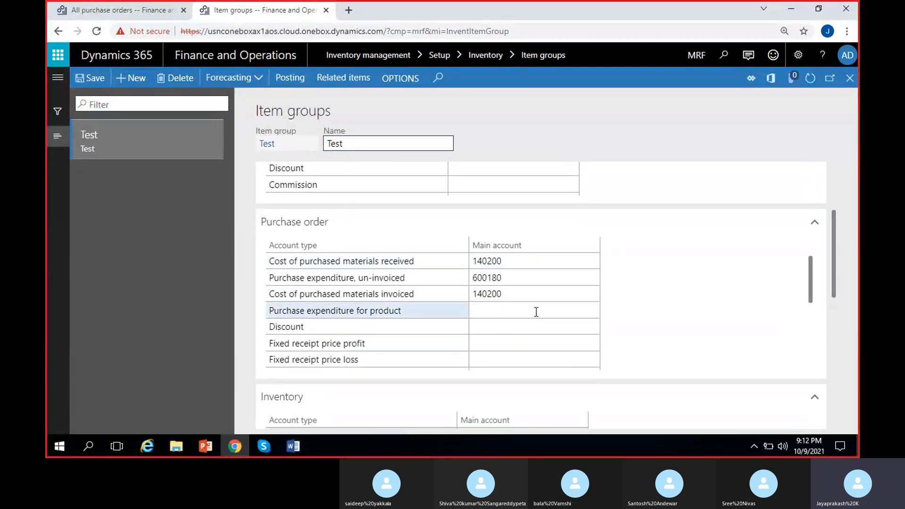
type("6")
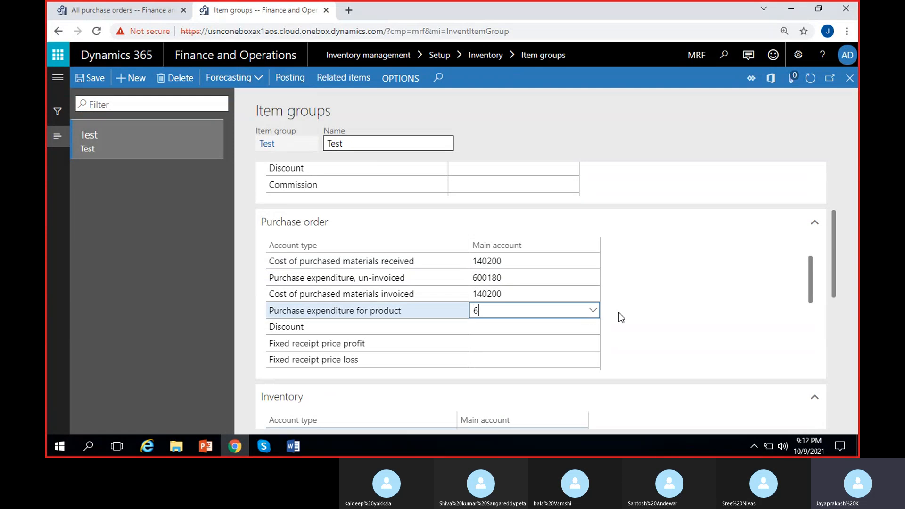
left_click(594, 312)
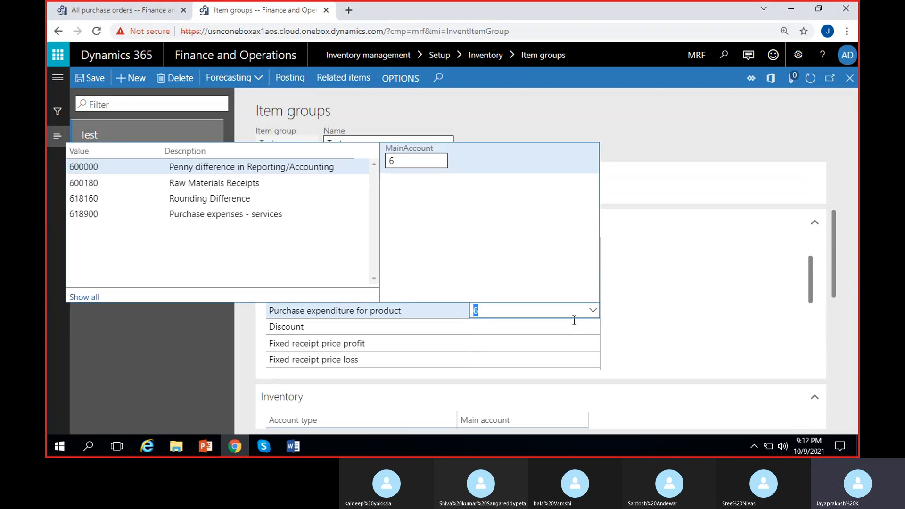
left_click(241, 187)
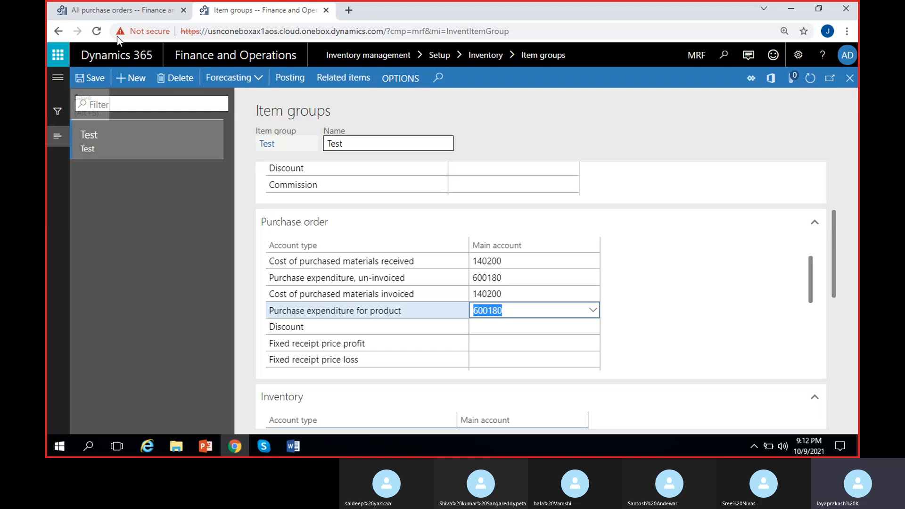
Return to purchase order PO-000003, dismiss the posting messages and refresh the page
left_click(118, 10)
left_click(850, 114)
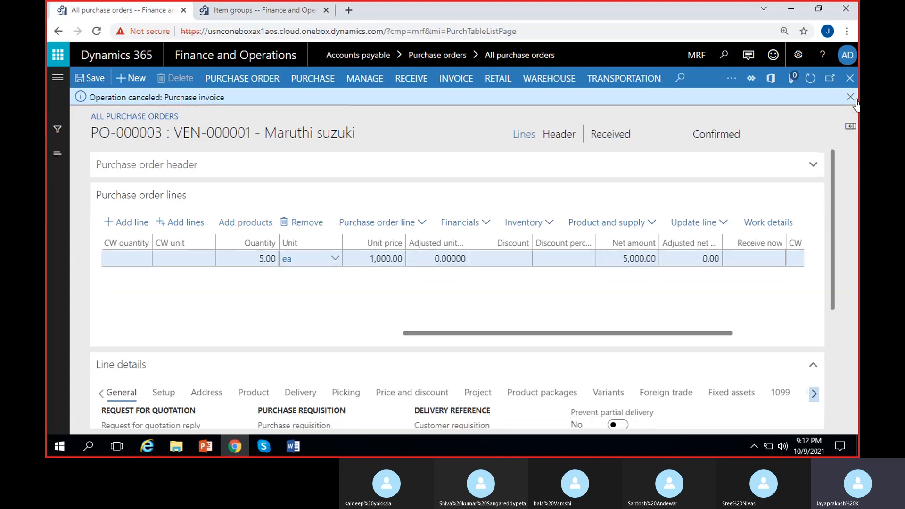
left_click(850, 97)
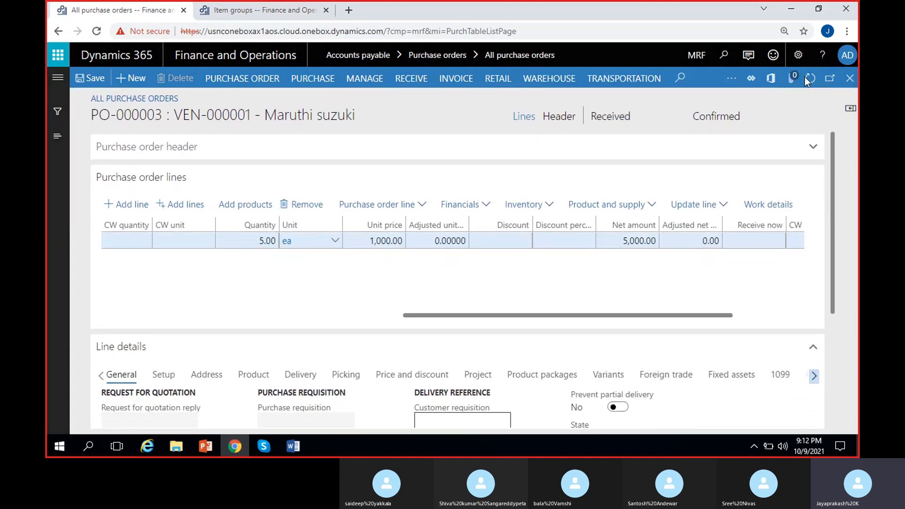
left_click(807, 78)
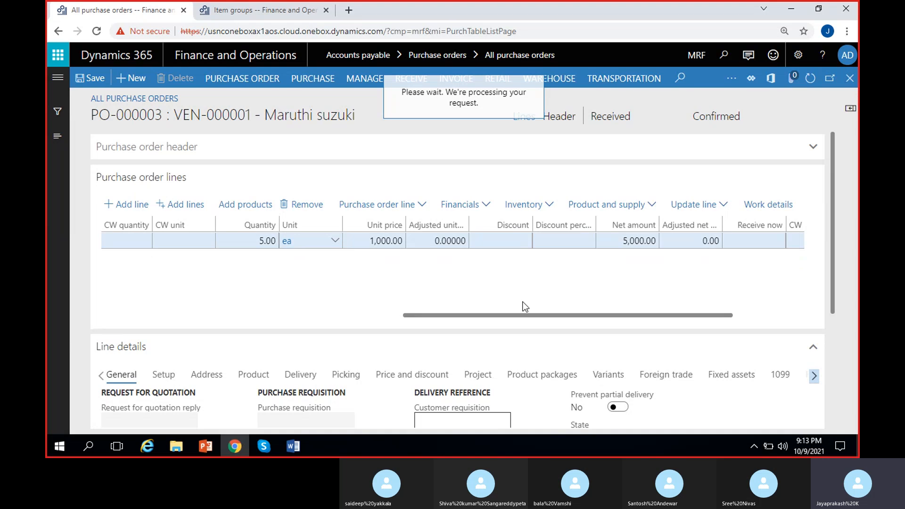
left_click(600, 121)
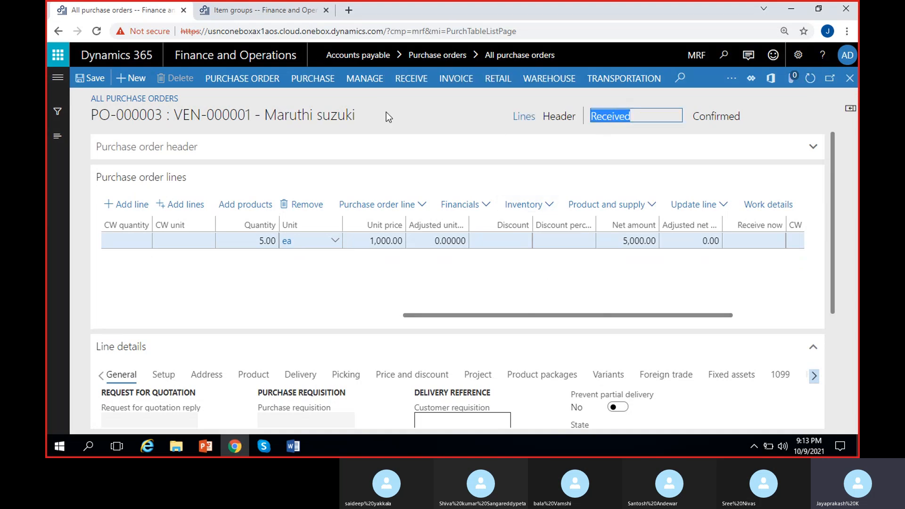
left_click_drag(91, 116, 160, 123)
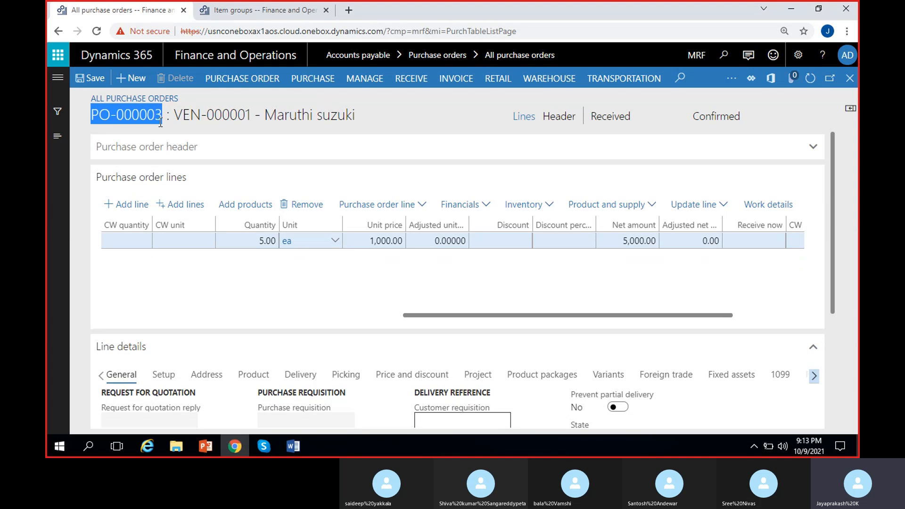
left_click(432, 123)
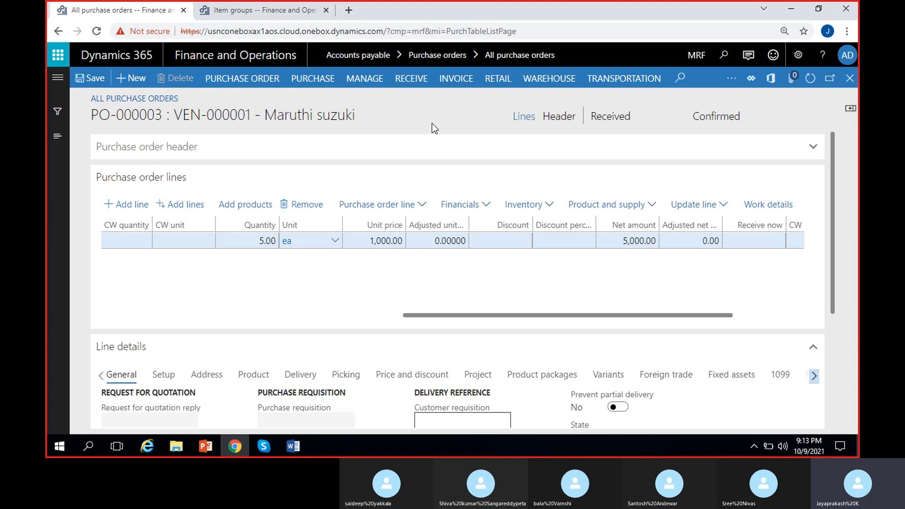
Open pending invoice MSPOINV-12 from the purchase order for editing and update its match status
left_click(457, 81)
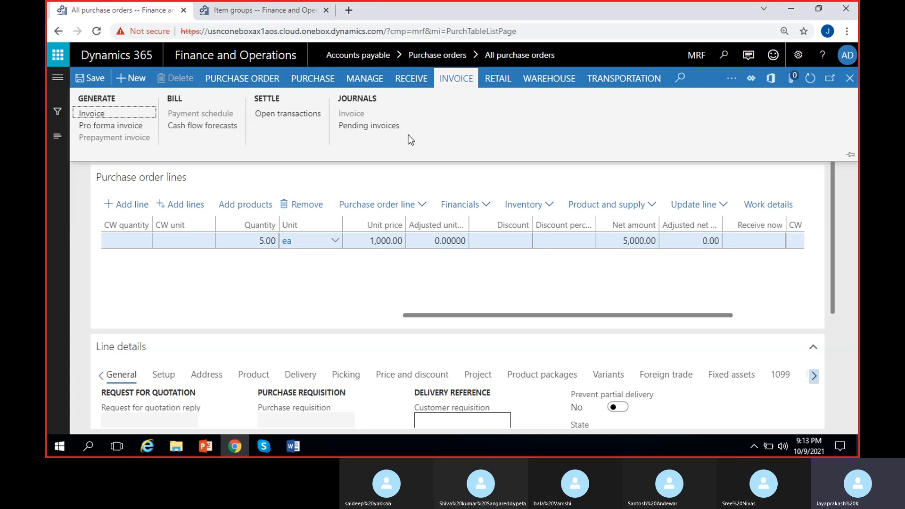
left_click(372, 126)
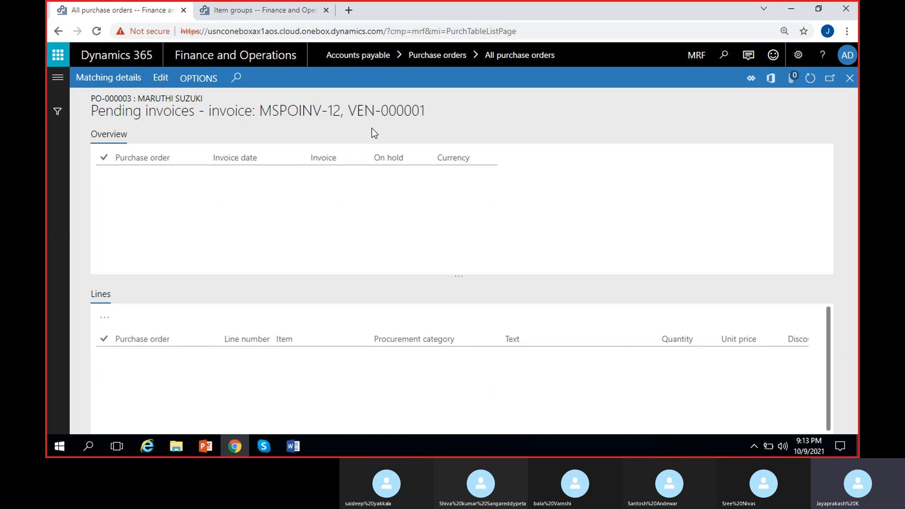
left_click(278, 170)
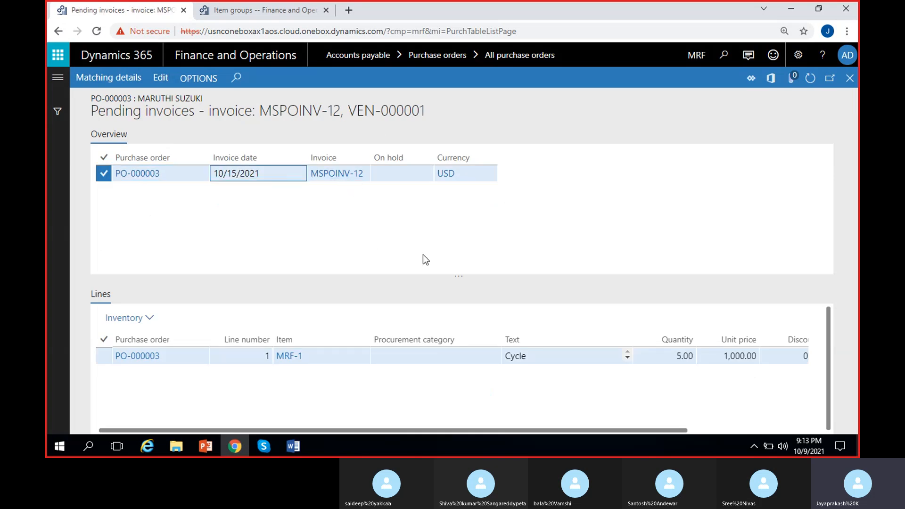
left_click(162, 80)
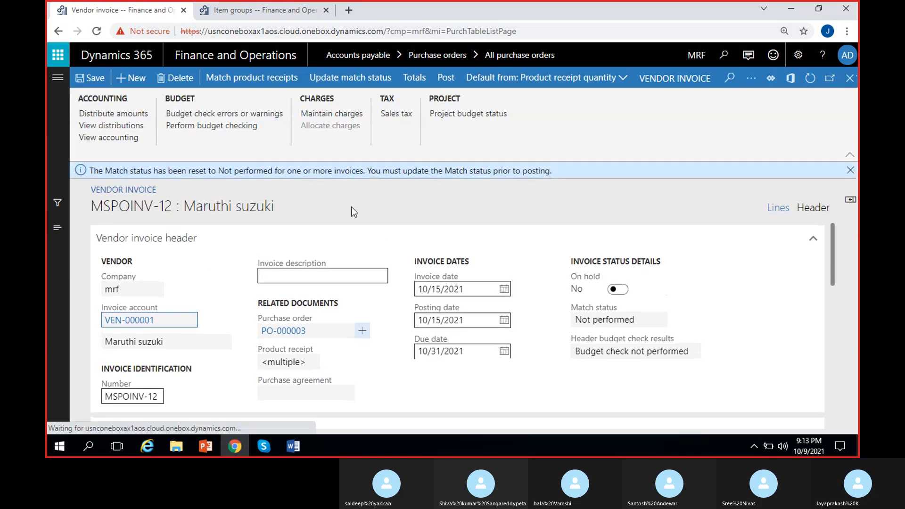
left_click(850, 170)
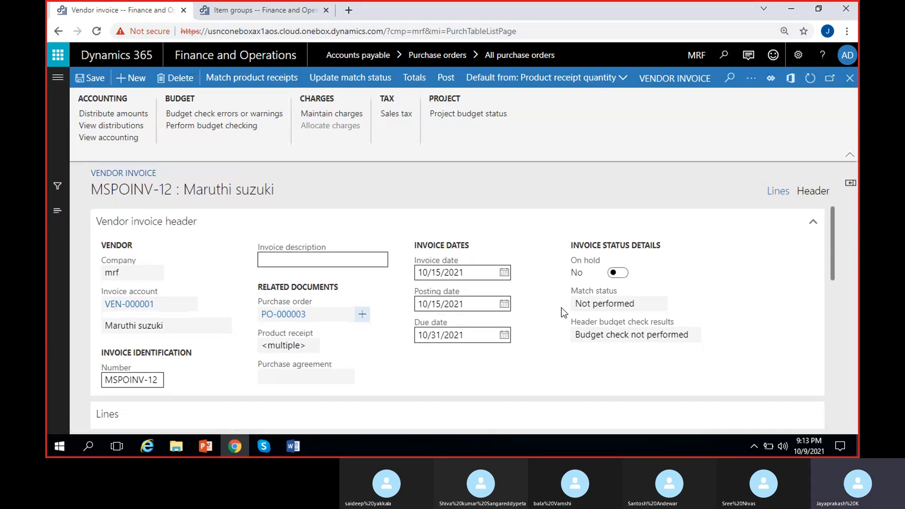
left_click(350, 78)
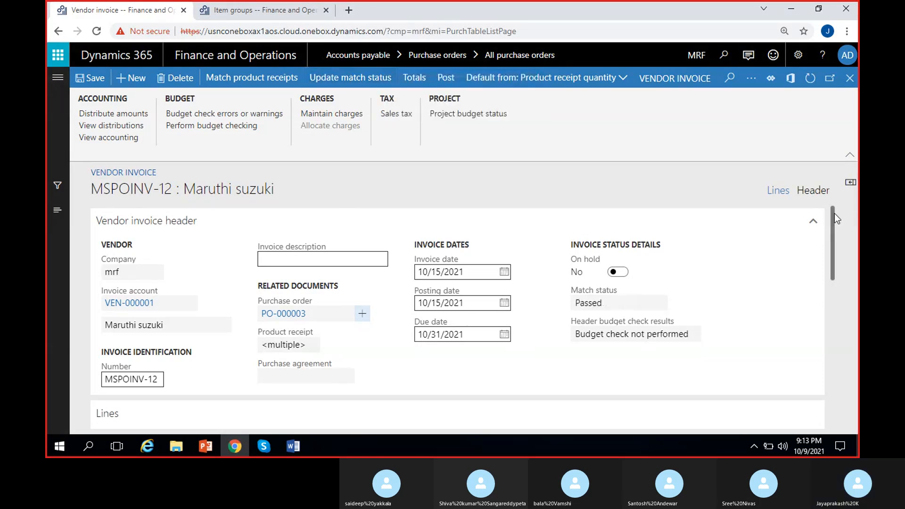
Read the posting error message shown for the pending invoice MSPOINV-12
mouse_move(834, 213)
left_mouse_down()
mouse_move(833, 290)
mouse_move(831, 207)
left_mouse_up()
scroll(672, 308, "right", 3)
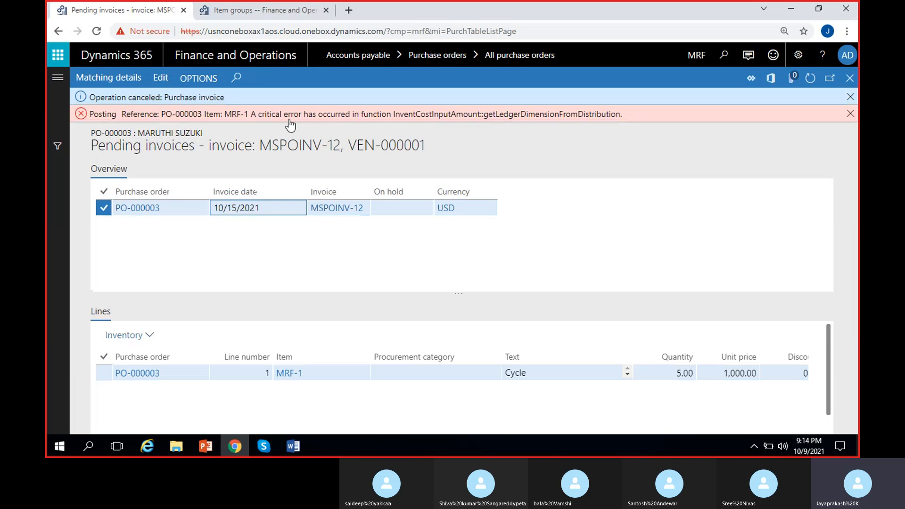
left_click_drag(304, 117, 417, 123)
left_click(445, 128)
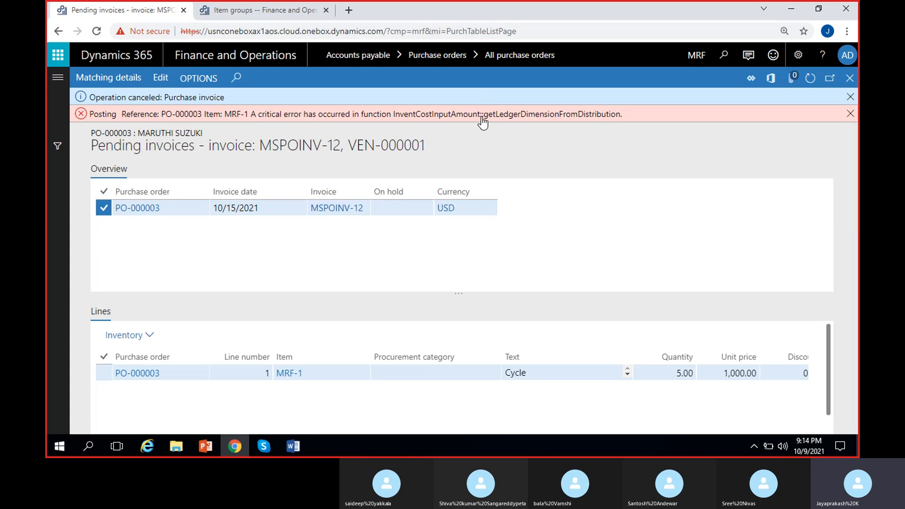
left_click_drag(481, 117, 635, 140)
left_click(635, 140)
left_click_drag(391, 116, 535, 123)
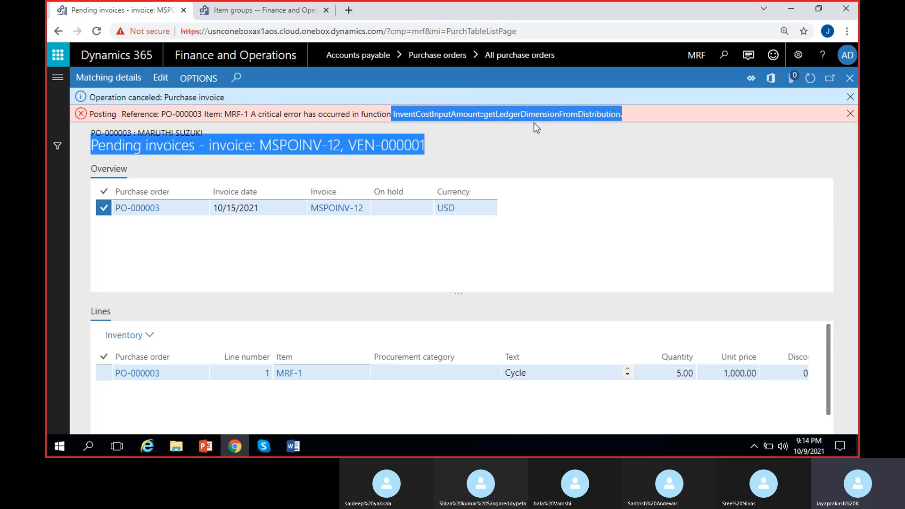
left_click(510, 126)
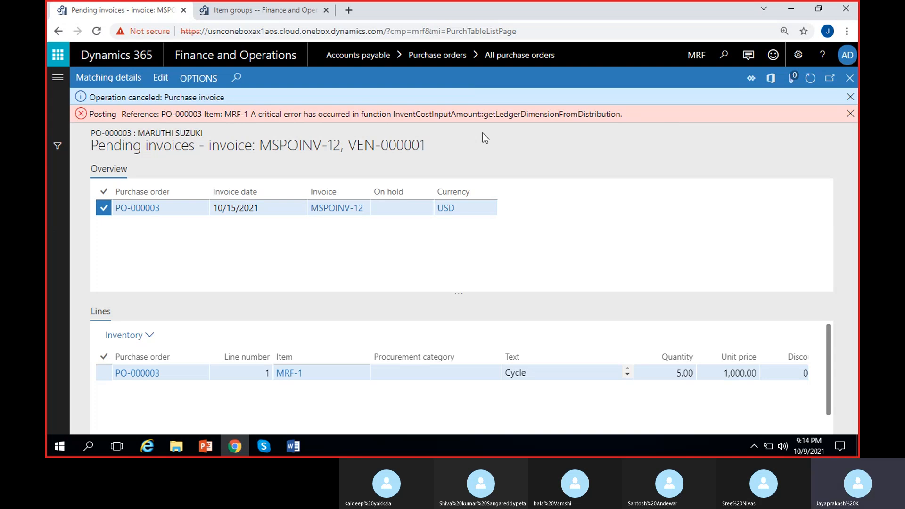
Dismiss the posting notifications and switch to the Skype call
left_click(850, 114)
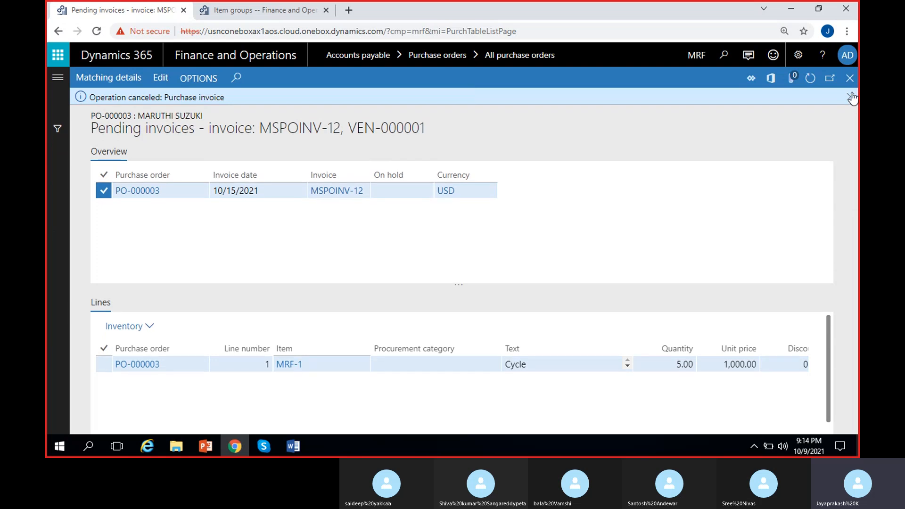
left_click(850, 97)
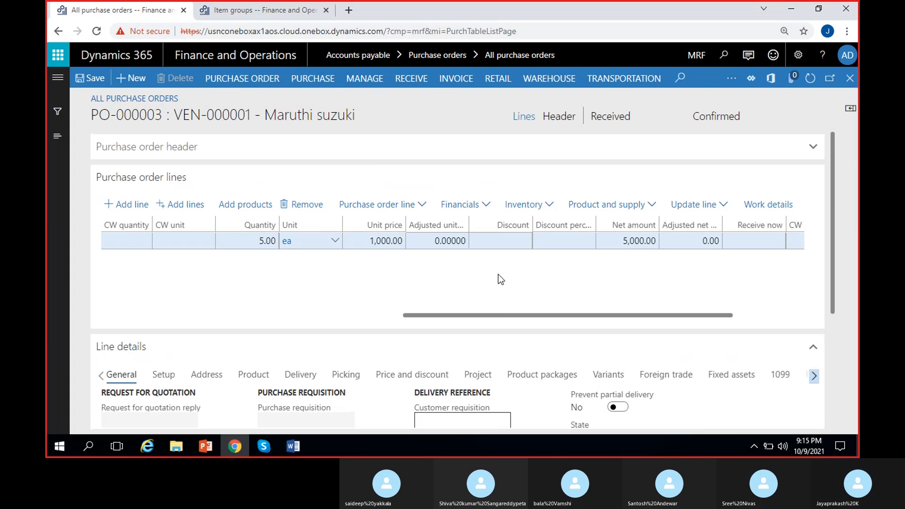
left_click(254, 447)
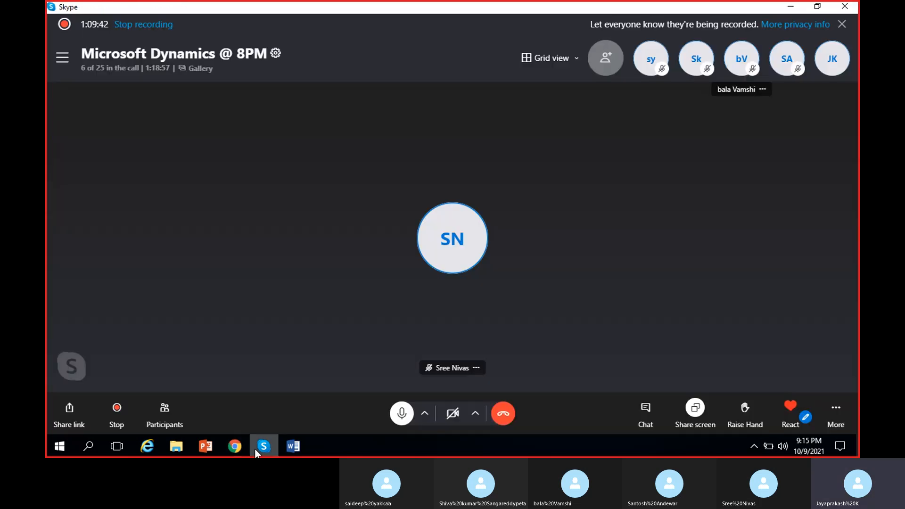